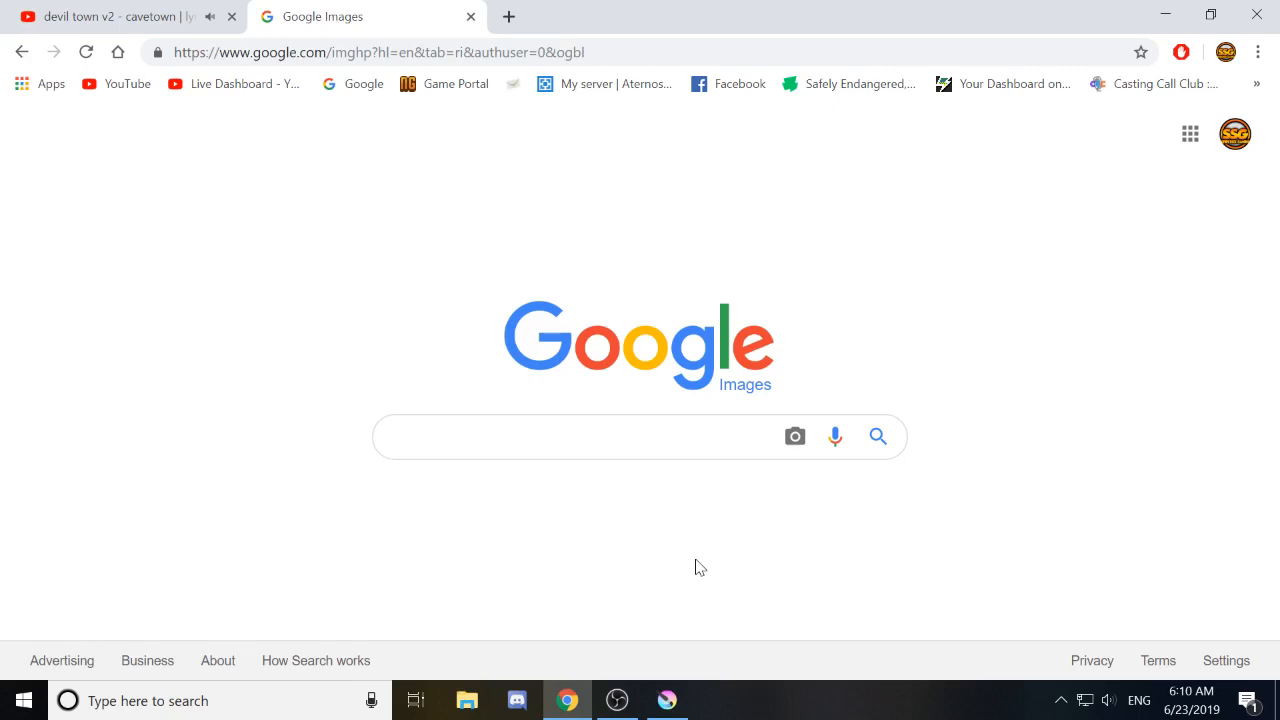
Switch to Krita and create a new custom document of 1920 x 1080 pixels at 300 ppi.
left_click(682, 704)
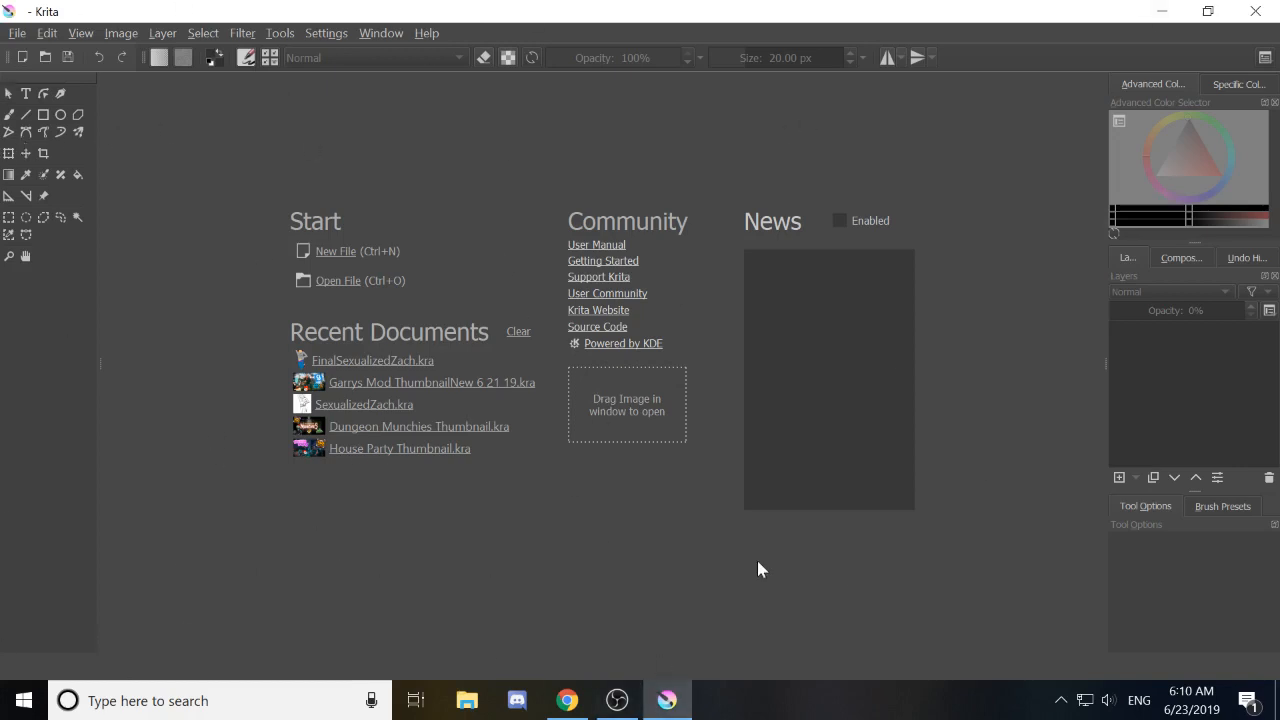
left_click(347, 251)
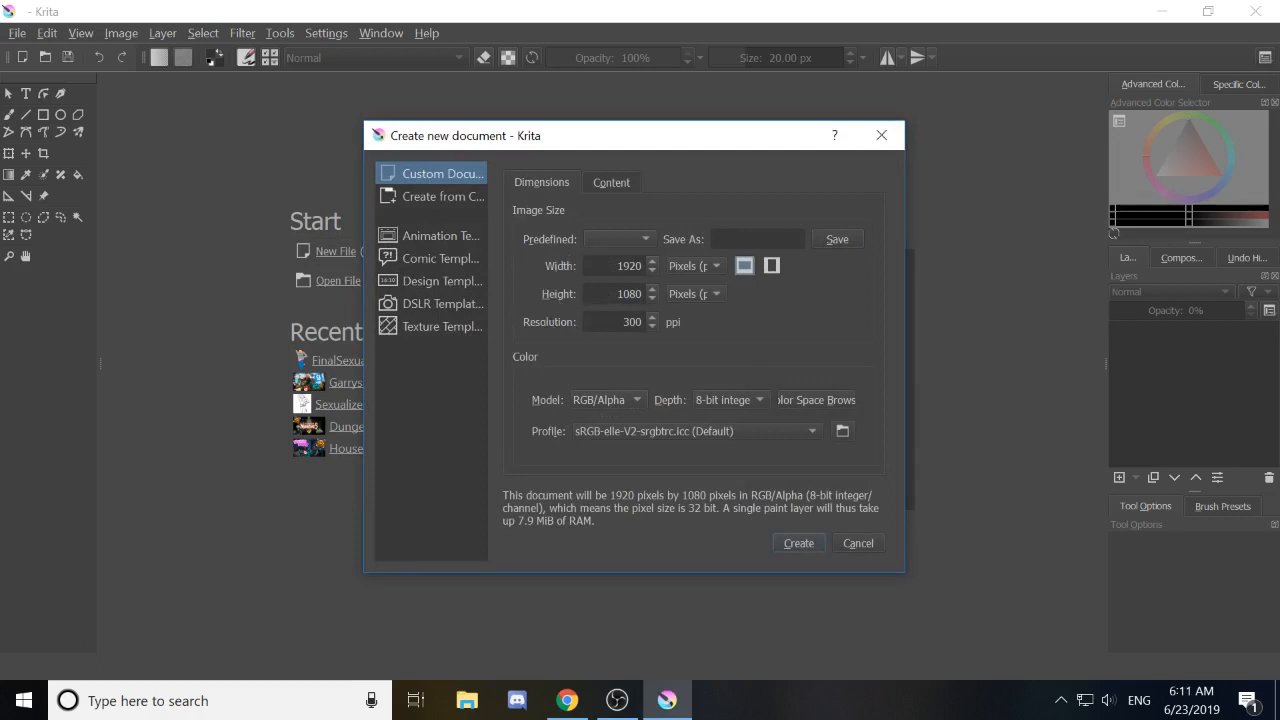
left_click(719, 264)
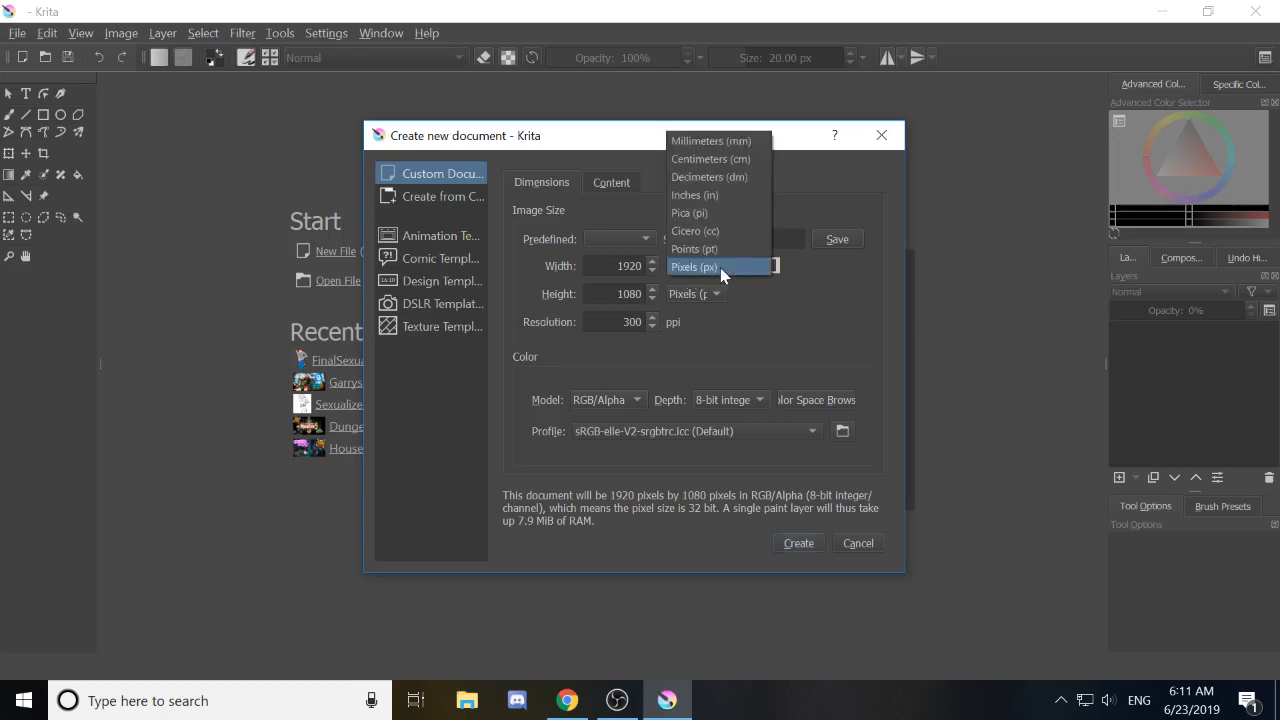
left_click(720, 267)
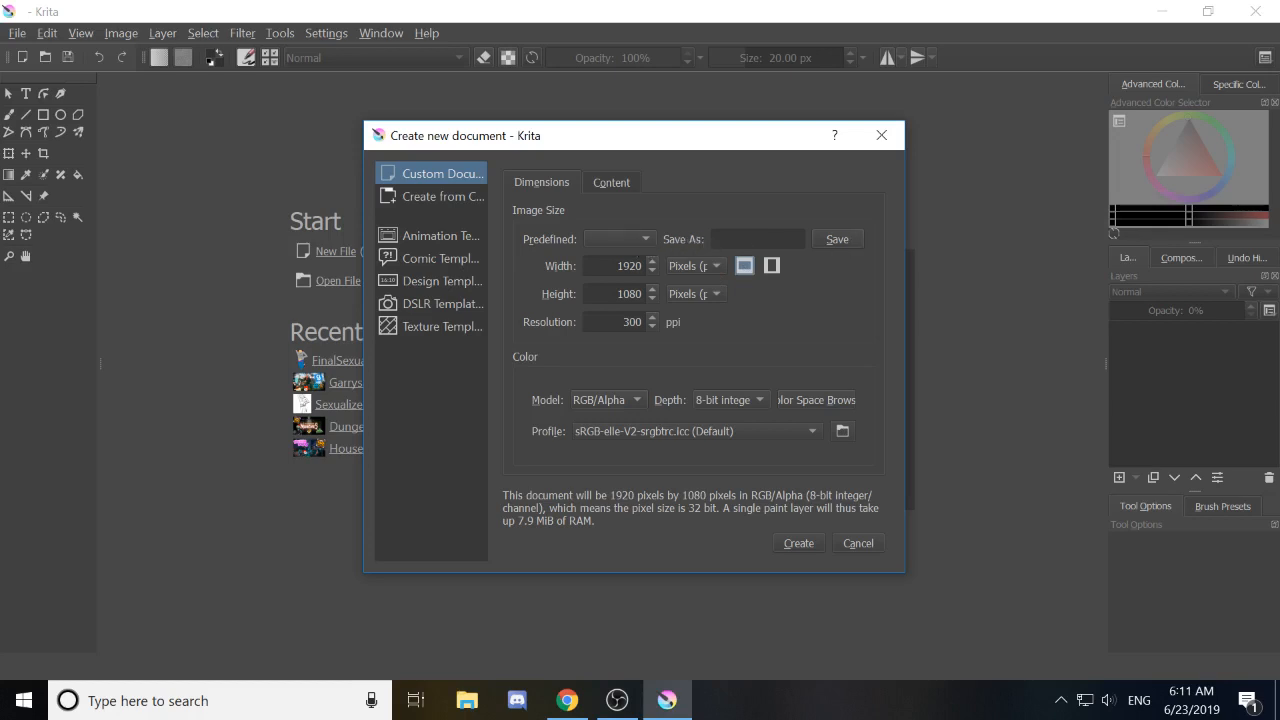
left_click(712, 241)
left_click(634, 238)
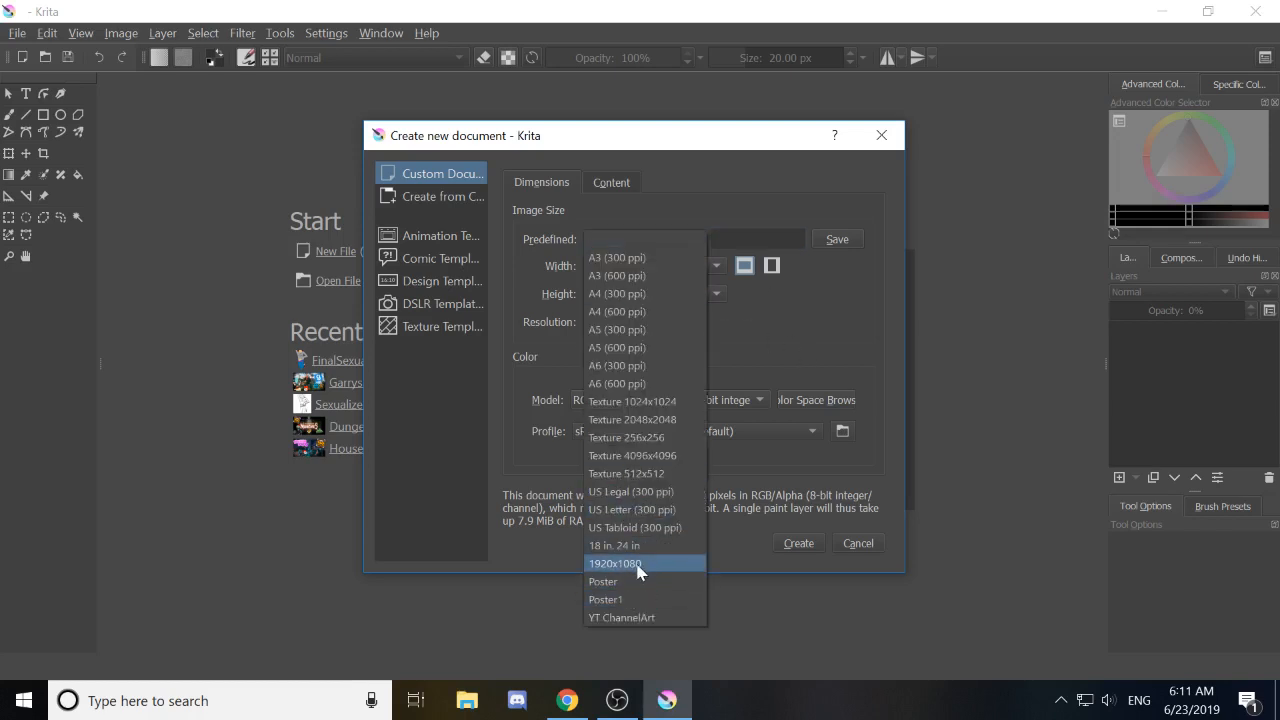
left_click(780, 358)
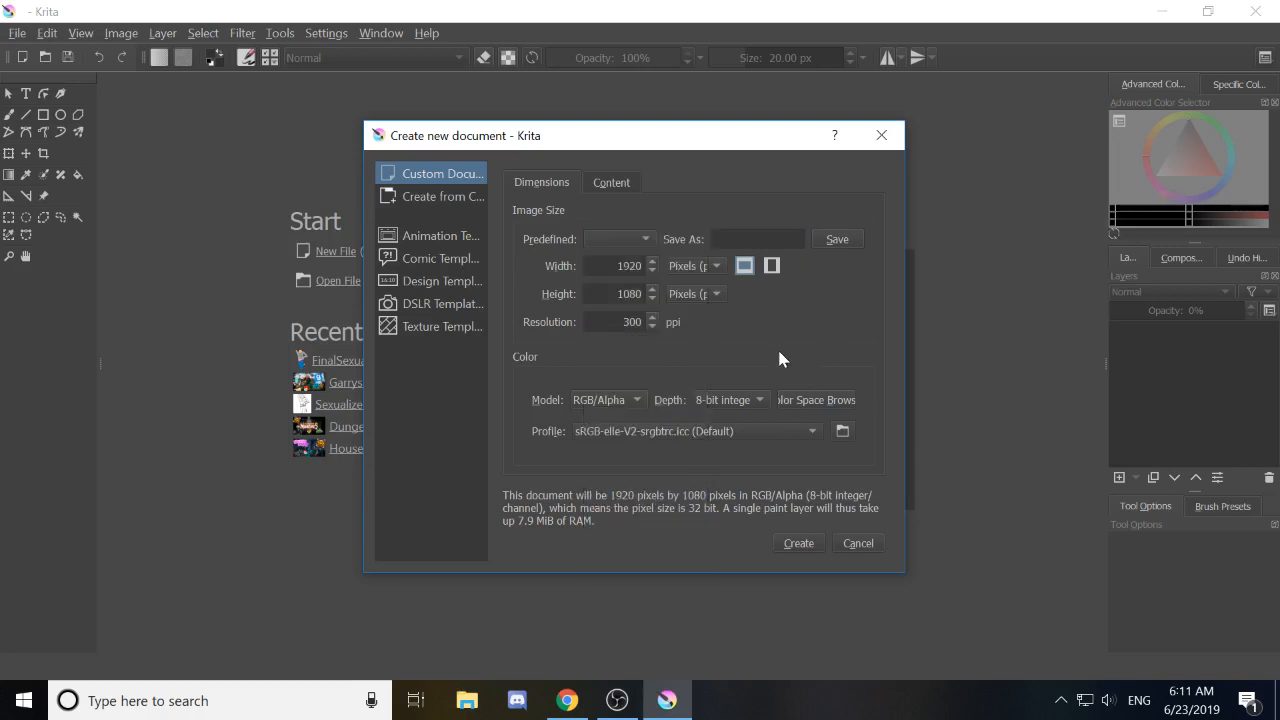
left_click(808, 540)
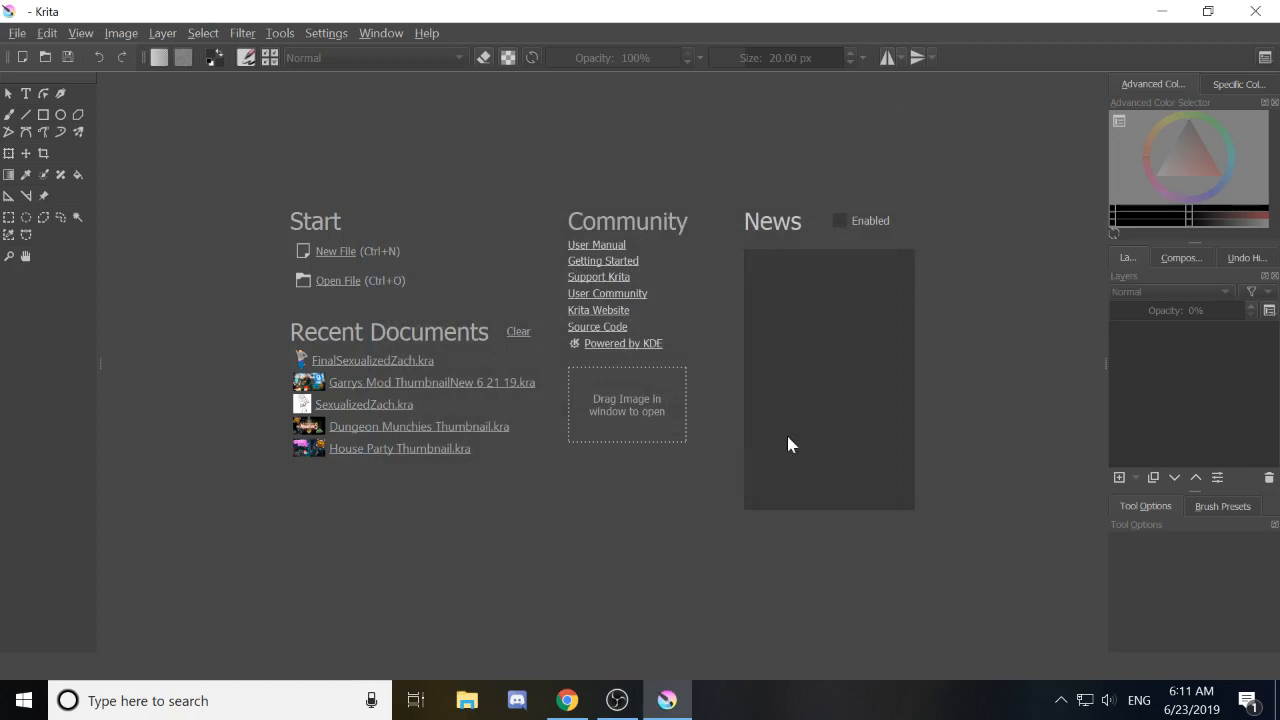
scroll(549, 383, "down", 1)
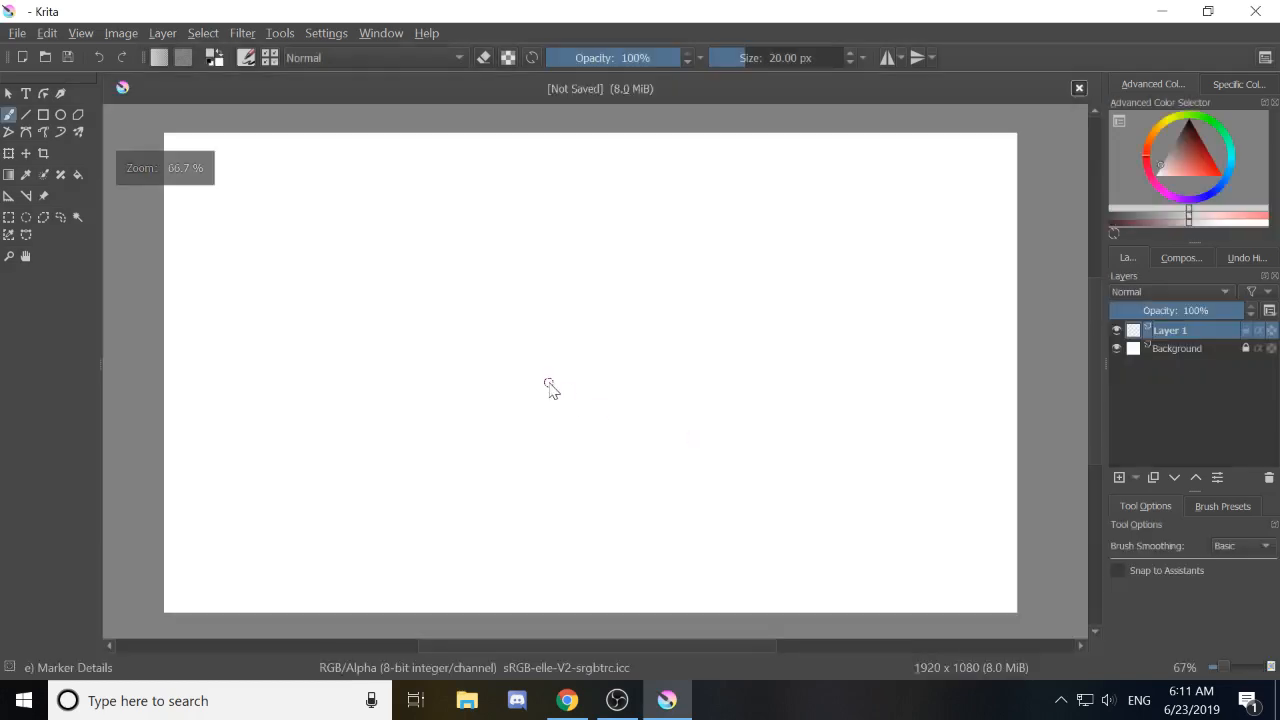
scroll(549, 383, "down", 2)
scroll(549, 383, "up", 3)
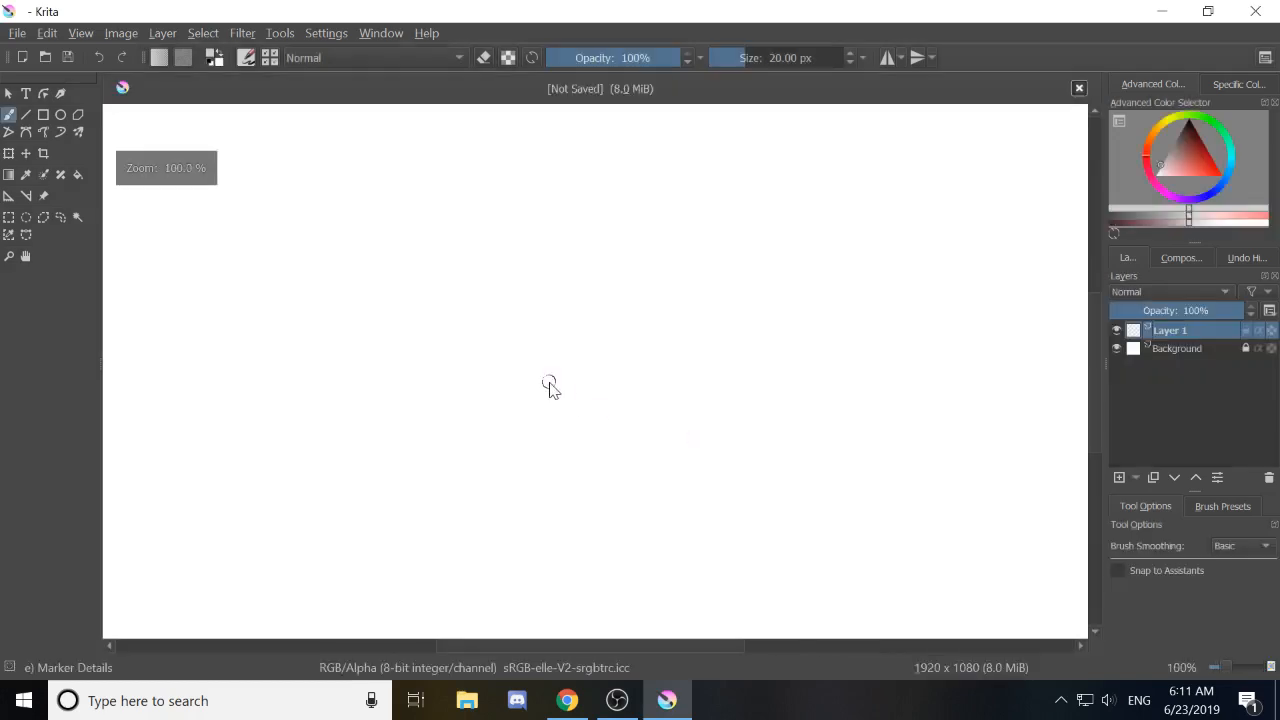
scroll(549, 383, "down", 2)
scroll(549, 383, "up", 1)
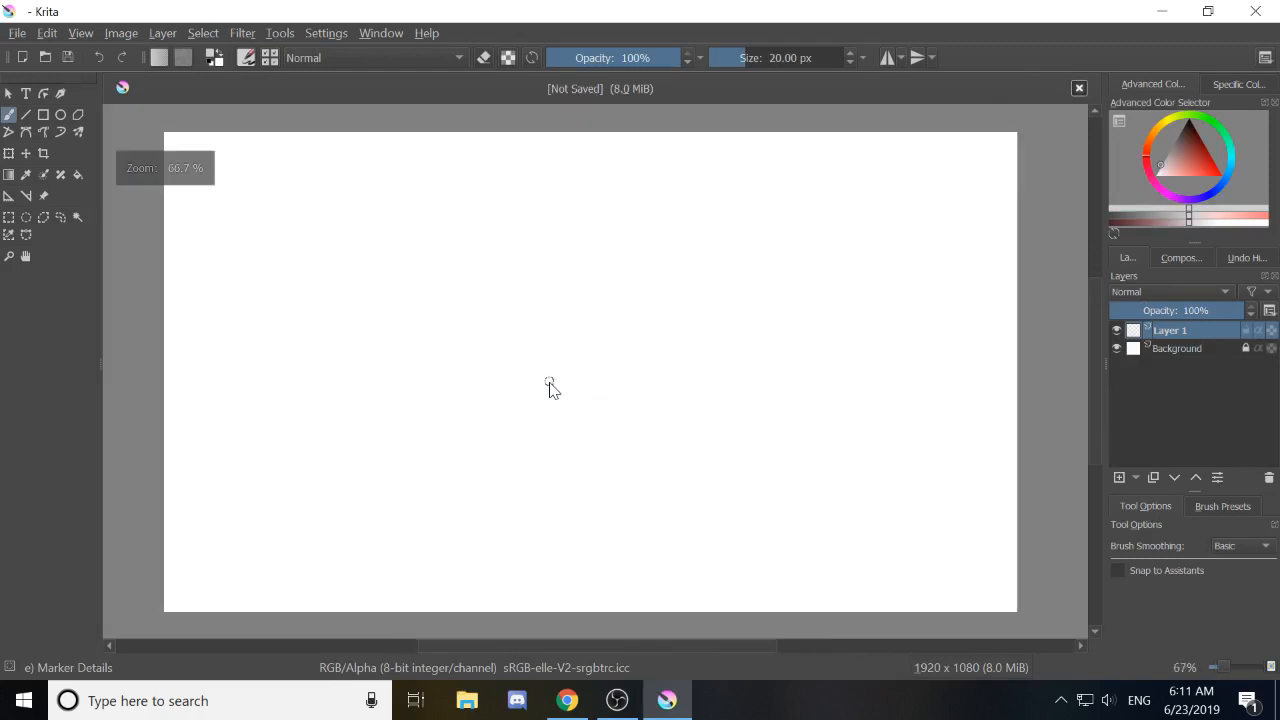
scroll(549, 383, "down", 1)
scroll(549, 383, "down", 1)
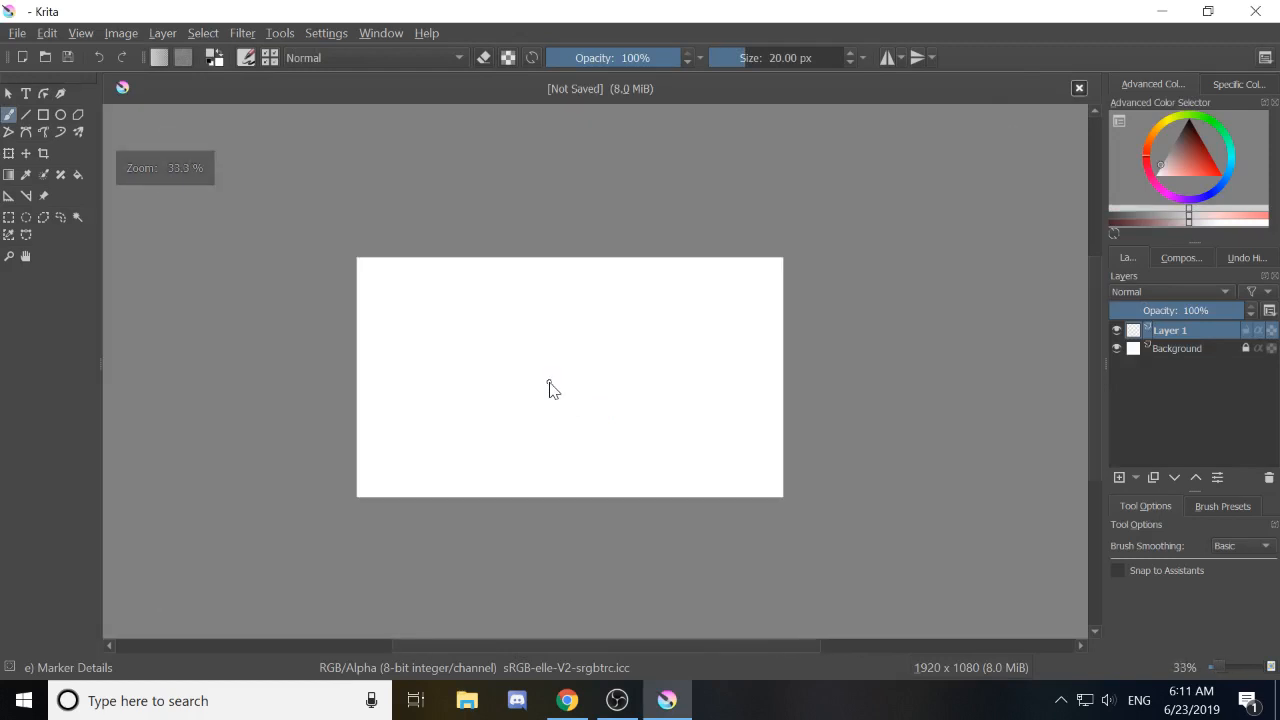
key("space")
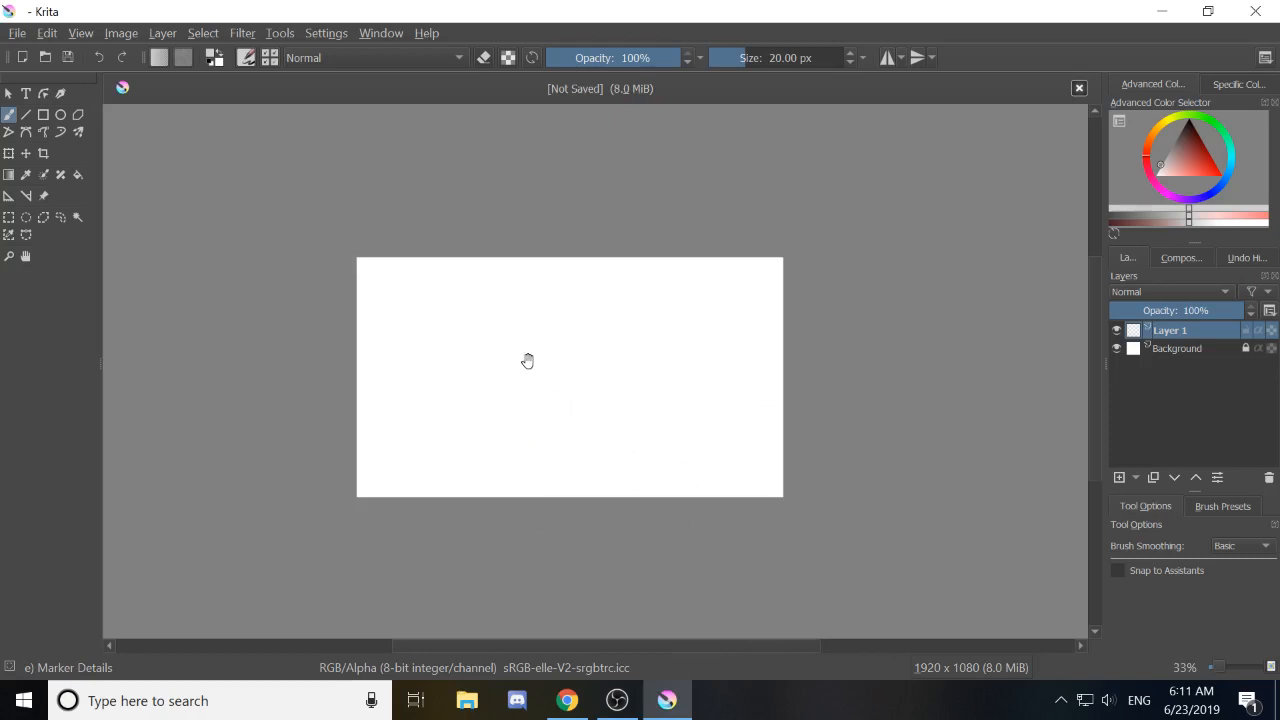
mouse_move(570, 387)
left_mouse_down()
mouse_move(712, 404)
mouse_move(657, 391)
mouse_move(577, 471)
mouse_move(723, 331)
mouse_move(467, 373)
mouse_move(637, 457)
mouse_move(580, 314)
mouse_move(649, 440)
mouse_move(559, 367)
left_mouse_up()
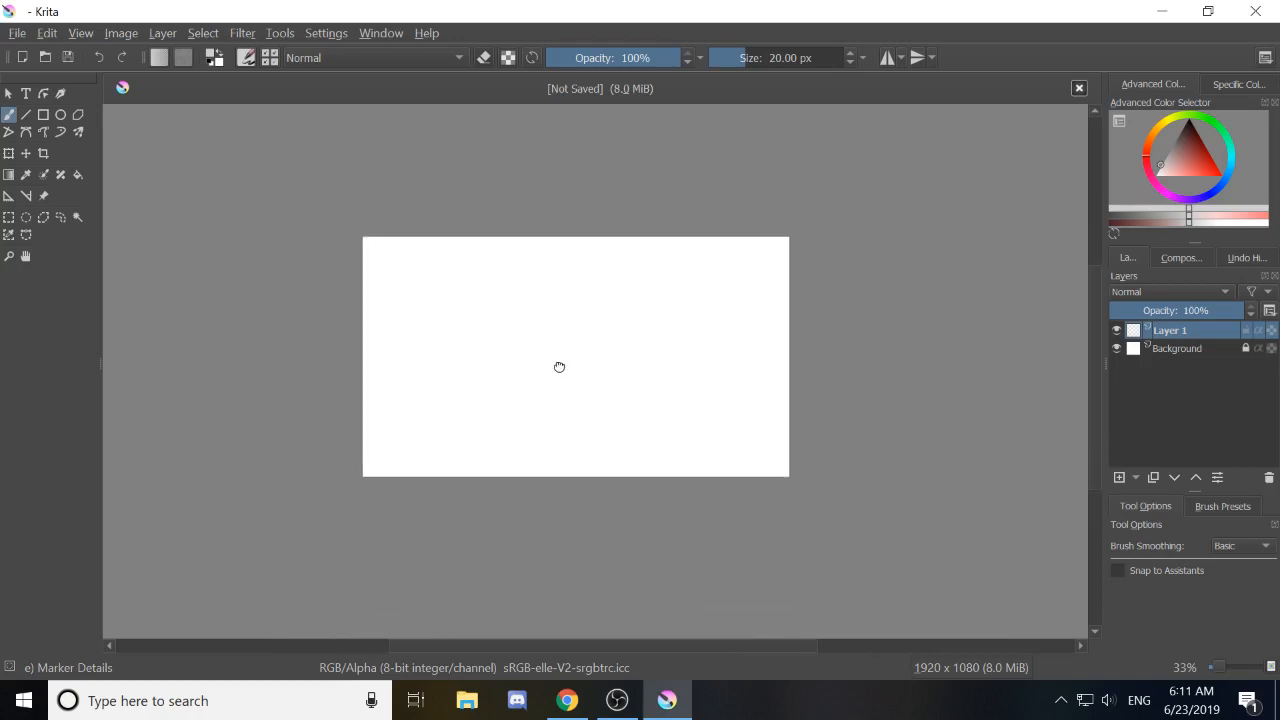
scroll(559, 367, "up", 1)
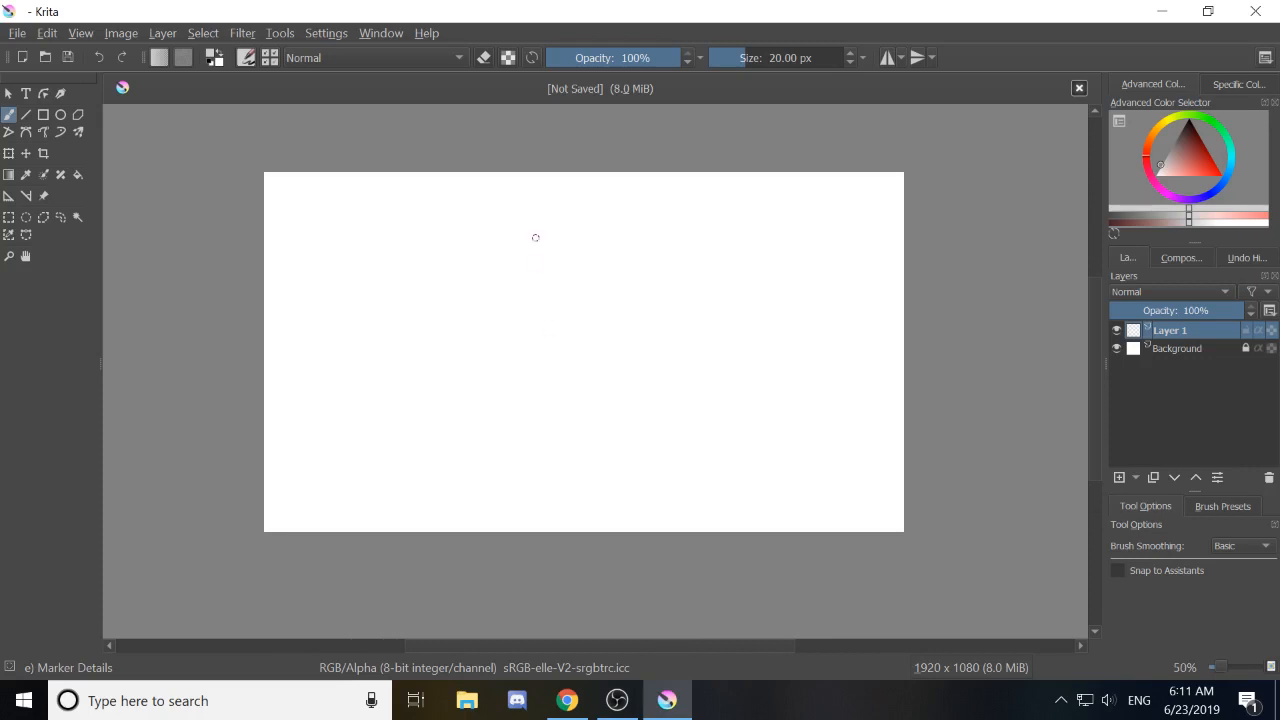
Try a brush stroke on the canvas, undo it, and reset the colours to black foreground and white background.
mouse_move(535, 237)
left_mouse_down()
mouse_move(548, 313)
mouse_move(614, 316)
mouse_move(683, 346)
mouse_move(634, 417)
left_mouse_up()
key("ctrl+z")
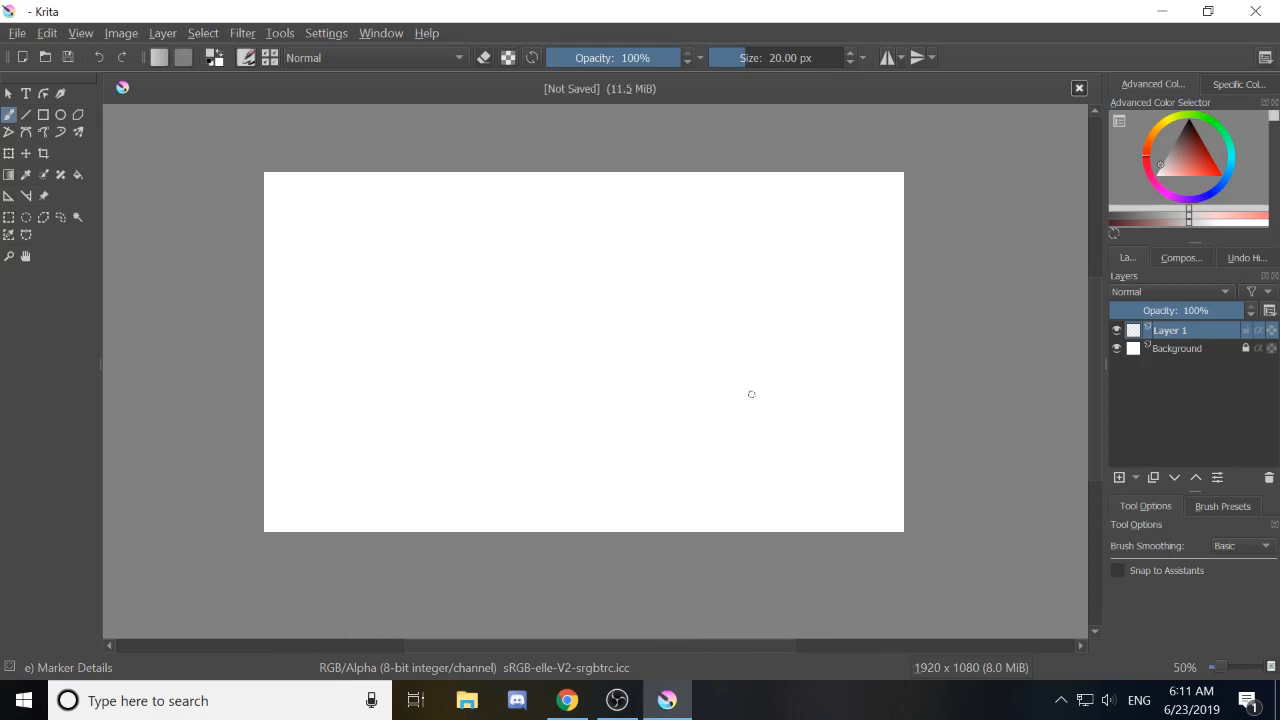
key("d")
Draw a winding black test stroke across the middle of the canvas, inspect it up close, and undo it.
mouse_move(678, 242)
left_mouse_down()
mouse_move(626, 298)
mouse_move(716, 368)
mouse_move(573, 395)
mouse_move(484, 295)
mouse_move(488, 412)
left_mouse_up()
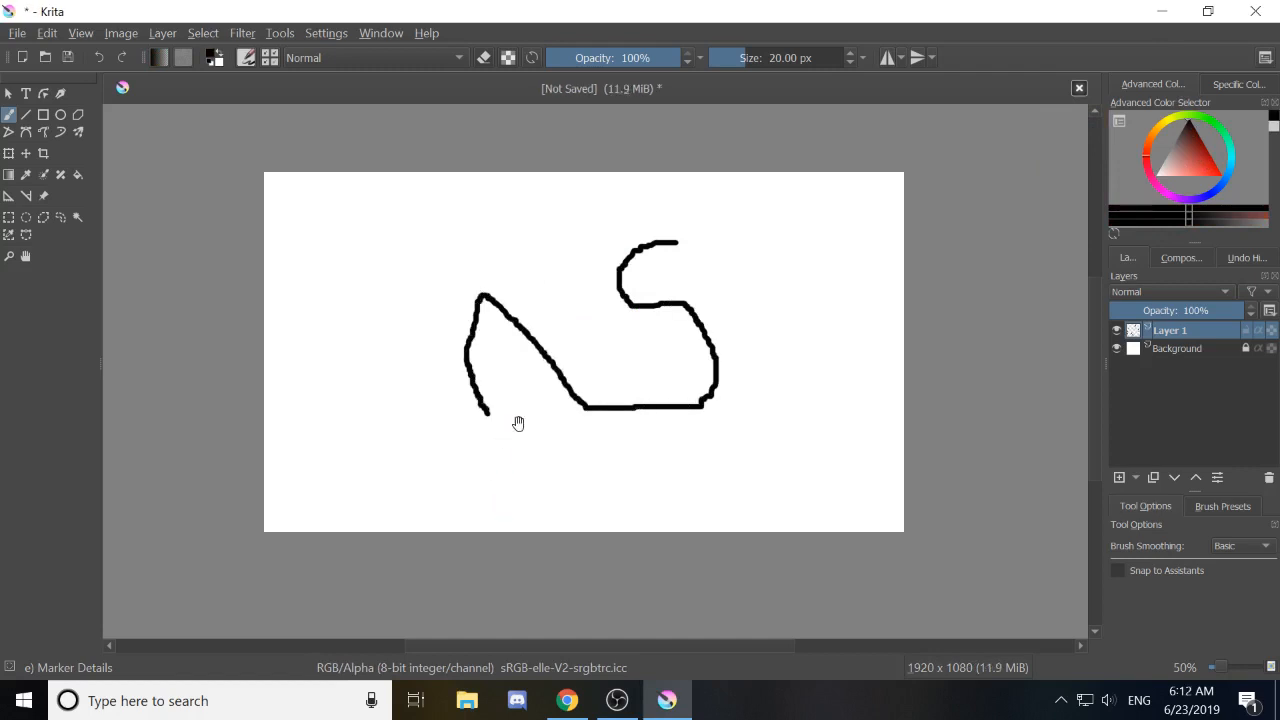
mouse_move(517, 423)
left_mouse_down()
mouse_move(540, 380)
mouse_move(694, 482)
mouse_move(494, 429)
mouse_move(497, 477)
mouse_move(645, 476)
left_mouse_up()
scroll(593, 390, "up", 3)
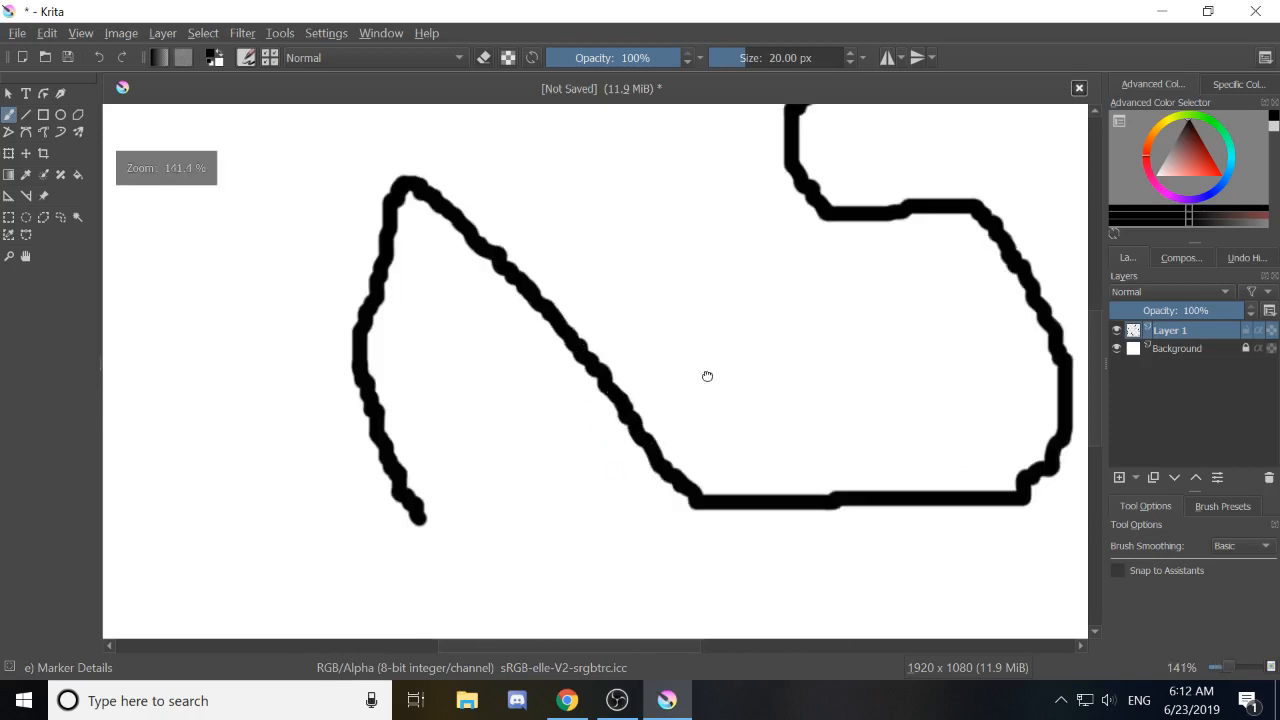
left_click_drag(838, 342, 660, 331)
scroll(634, 371, "down", 3)
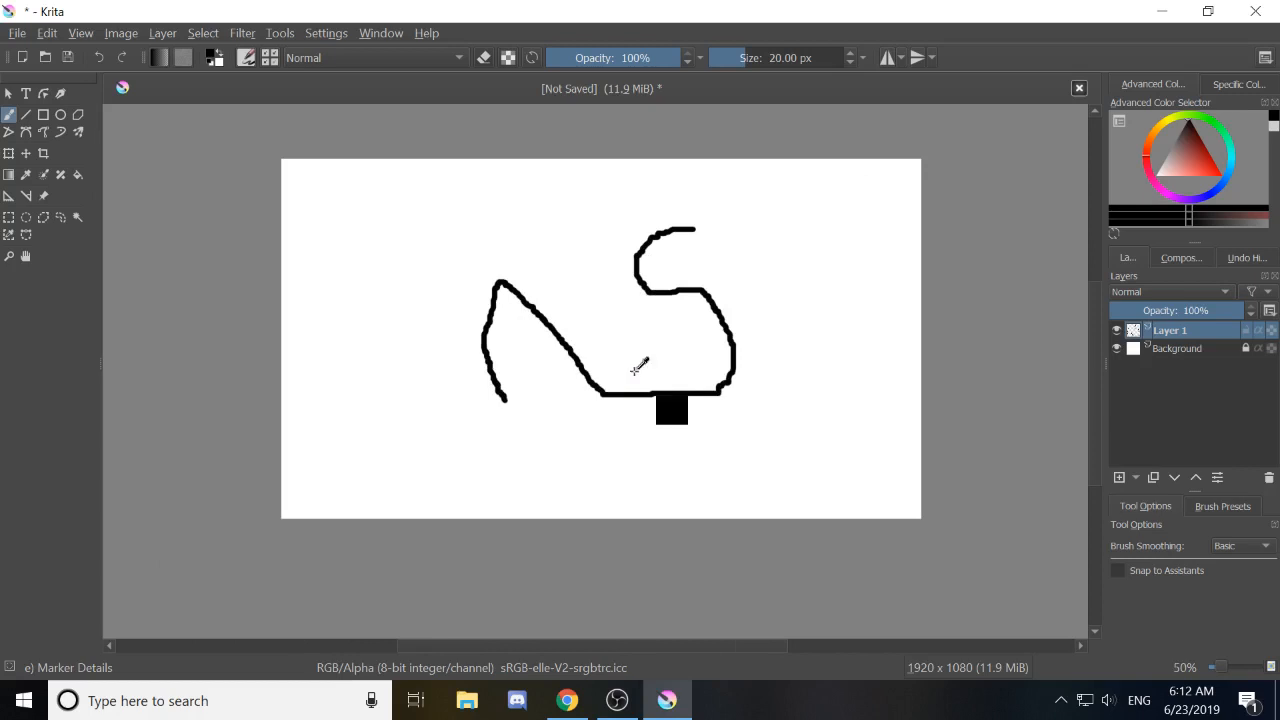
key("ctrl+z")
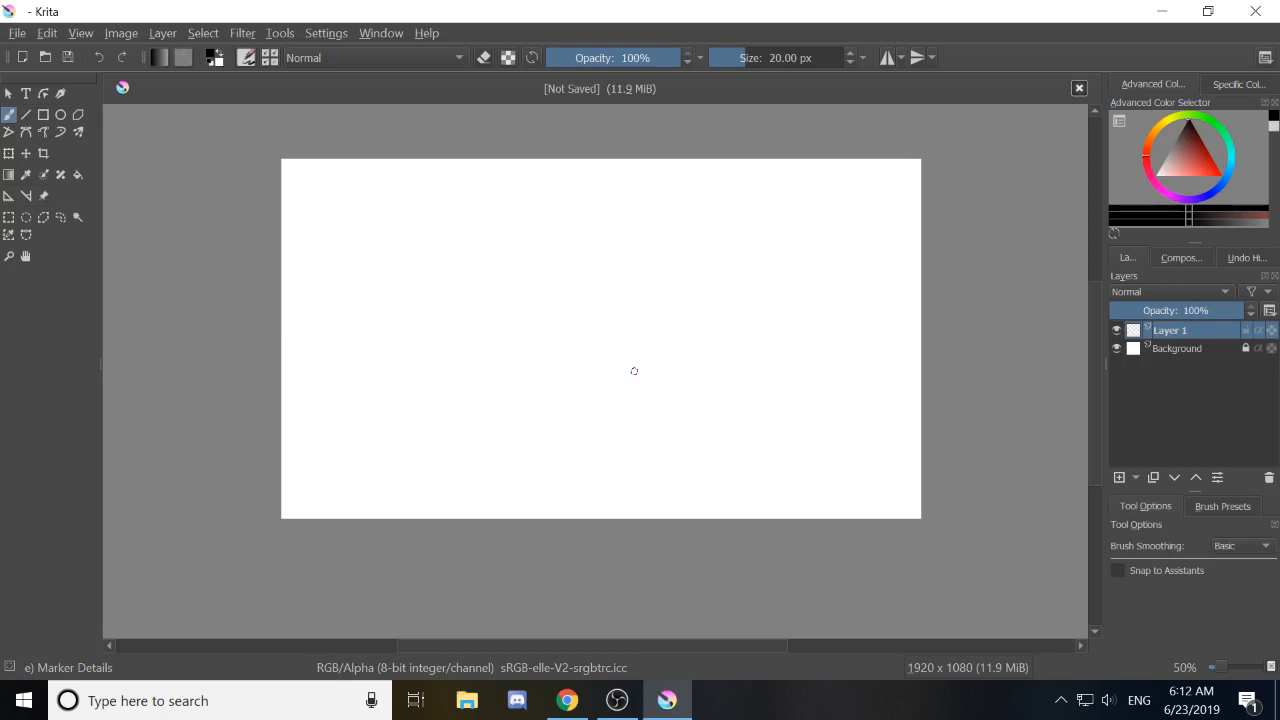
Draw several curved black test strokes on Layer 1 and undo them all.
mouse_move(415, 314)
left_mouse_down()
mouse_move(488, 243)
mouse_move(543, 333)
left_mouse_up()
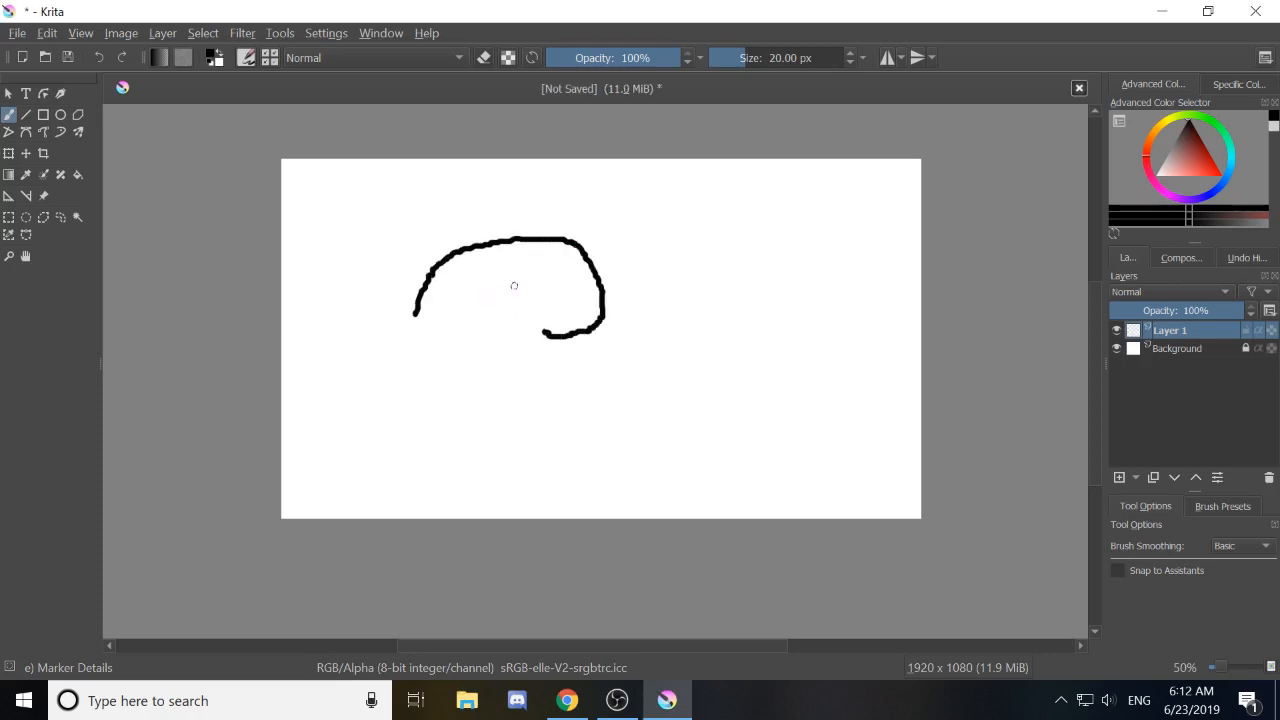
mouse_move(516, 272)
left_mouse_down()
mouse_move(602, 408)
mouse_move(647, 254)
left_mouse_up()
mouse_move(629, 198)
left_mouse_down()
mouse_move(717, 324)
mouse_move(654, 266)
mouse_move(691, 298)
mouse_move(700, 254)
mouse_move(638, 225)
mouse_move(647, 354)
mouse_move(816, 520)
left_mouse_up()
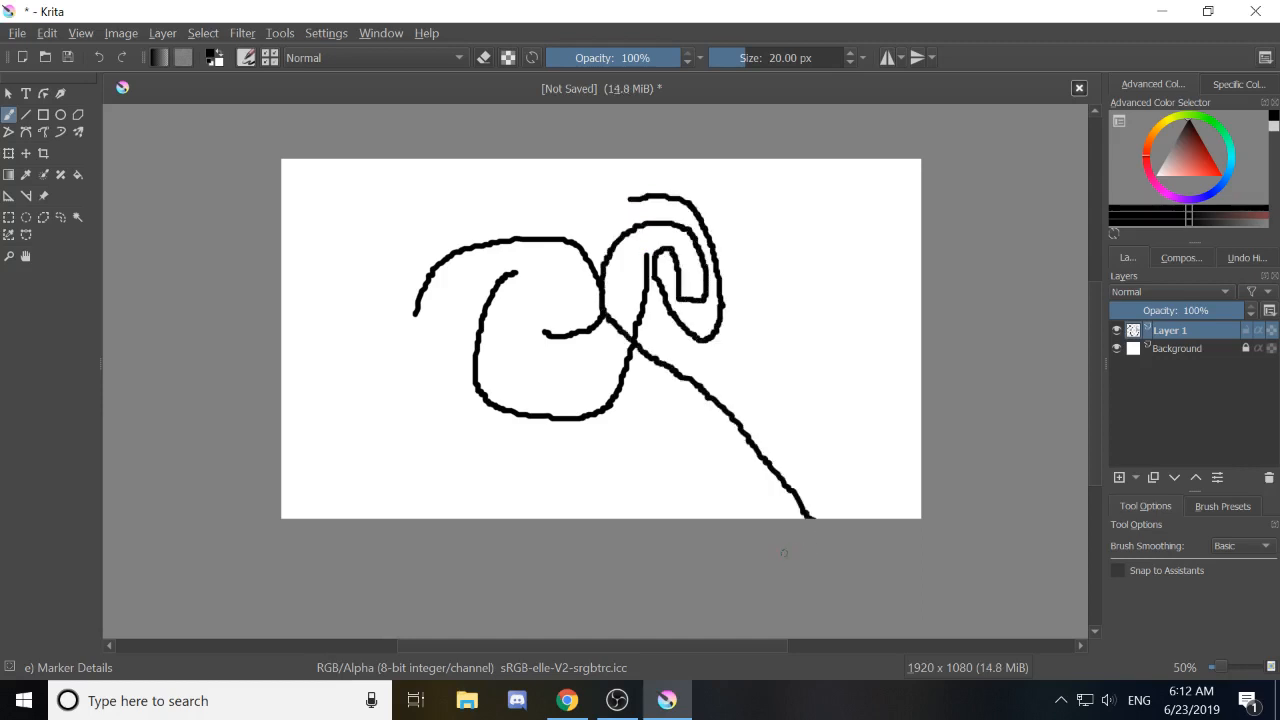
key("ctrl+z")
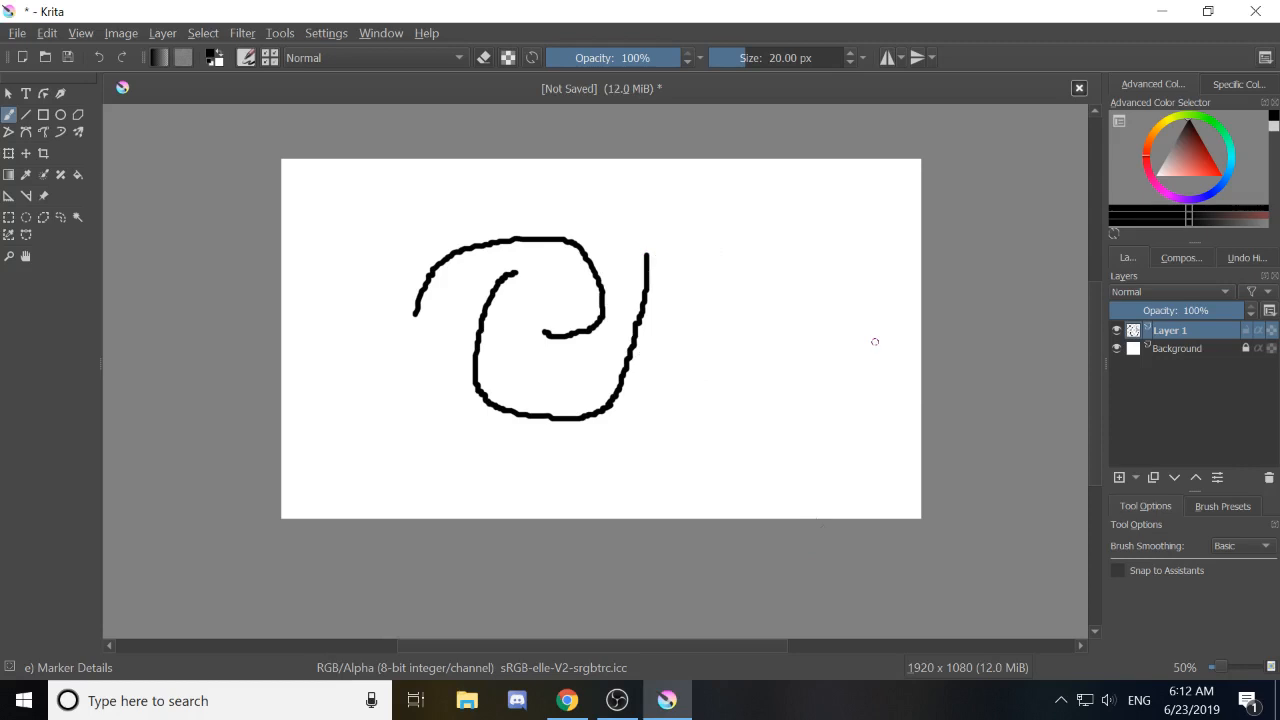
key("ctrl+z")
key("ctrl+z")
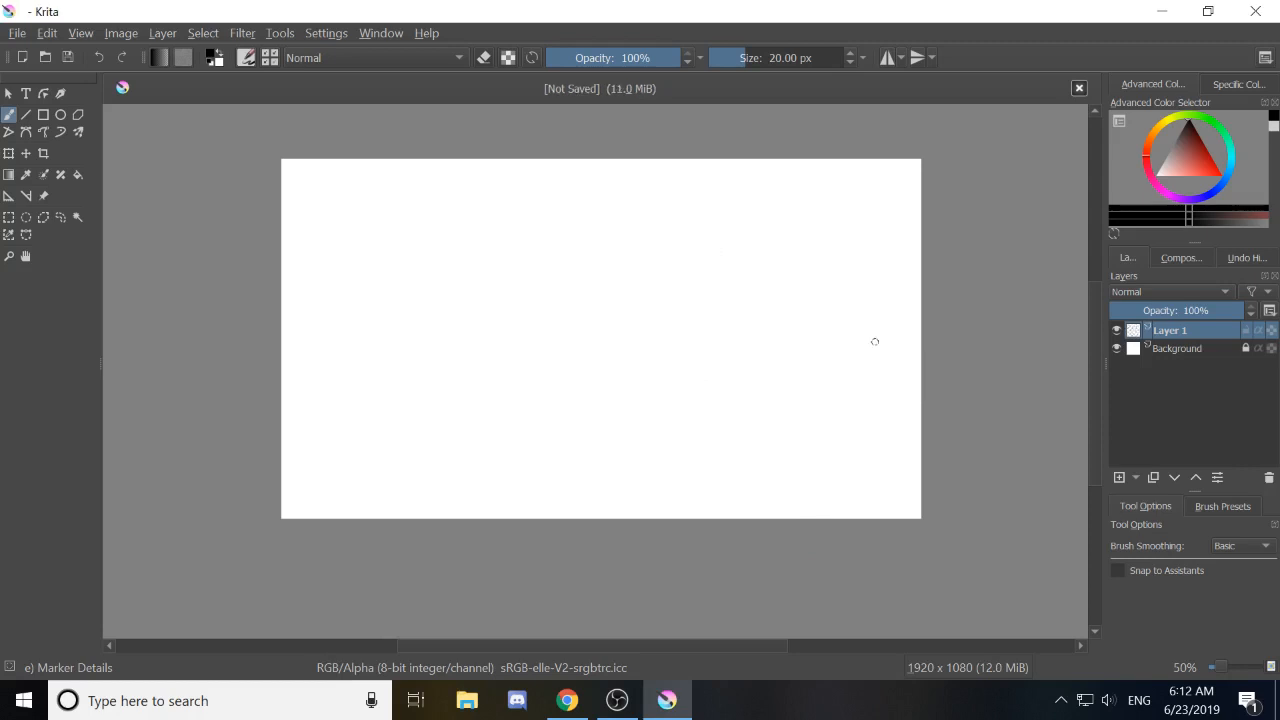
Switch to Chrome and search Google Images for "Subnautica".
left_click_drag(660, 300, 605, 360)
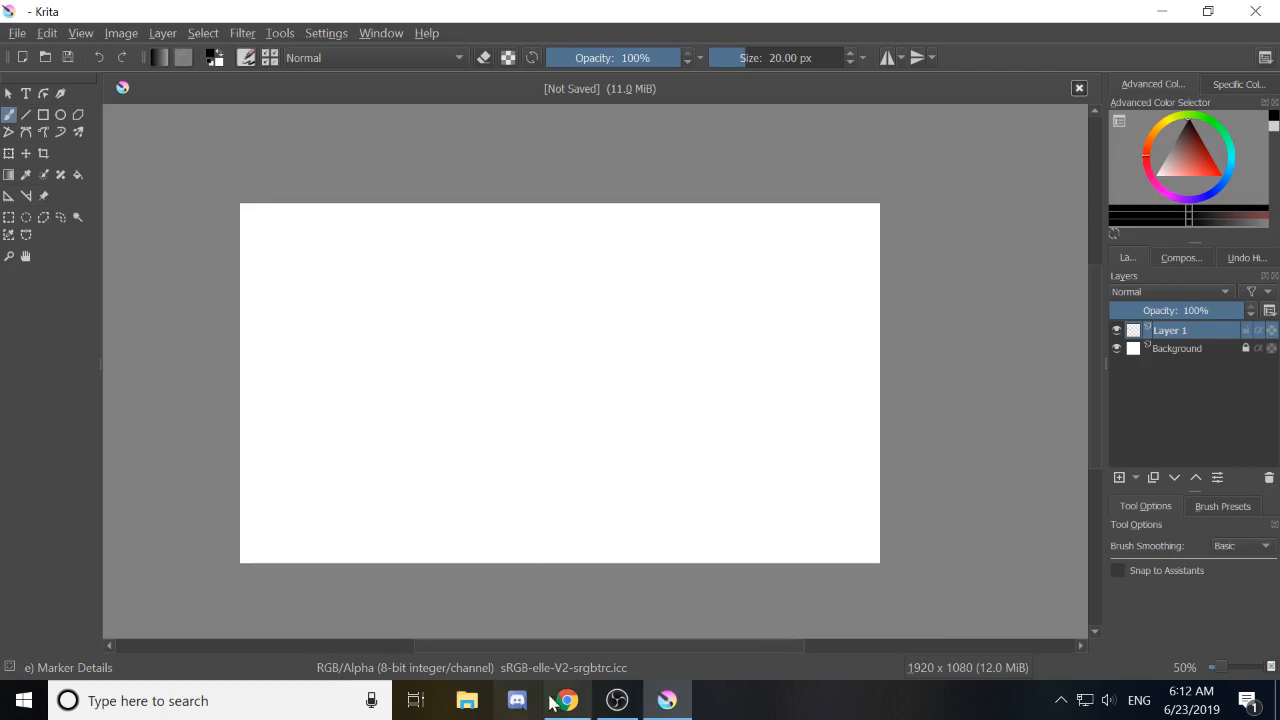
mouse_move(557, 705)
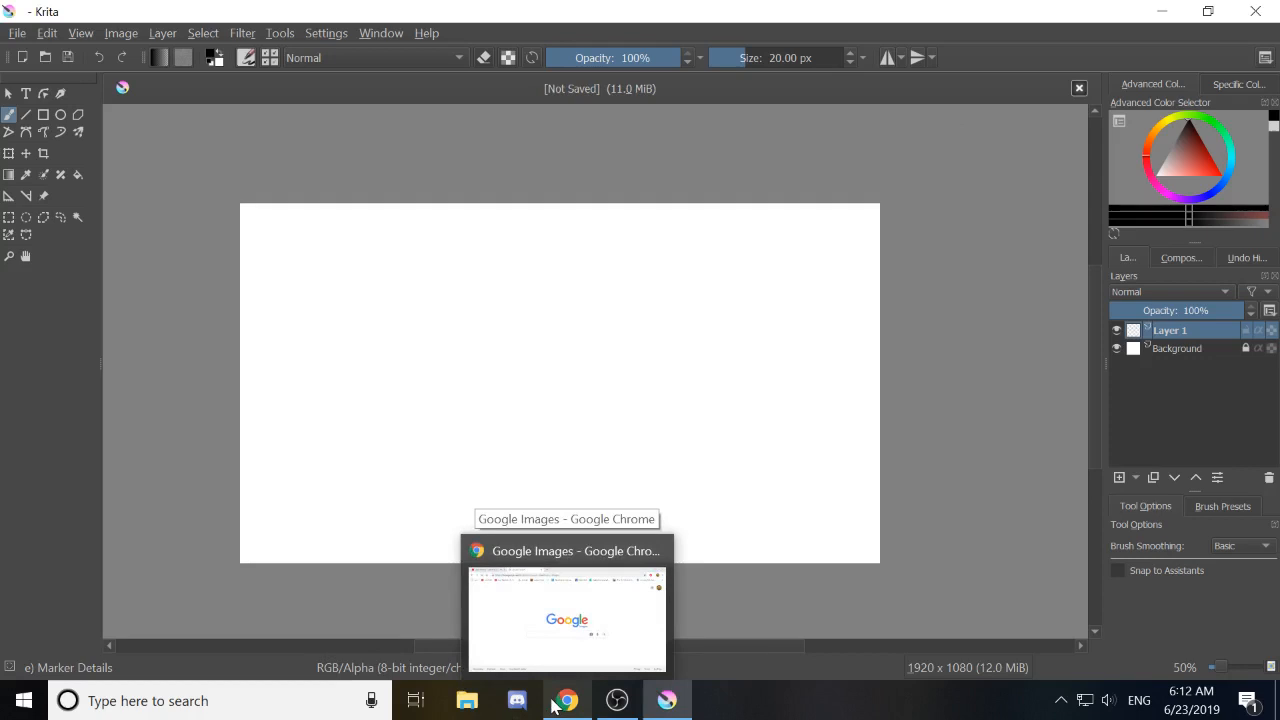
left_click(557, 705)
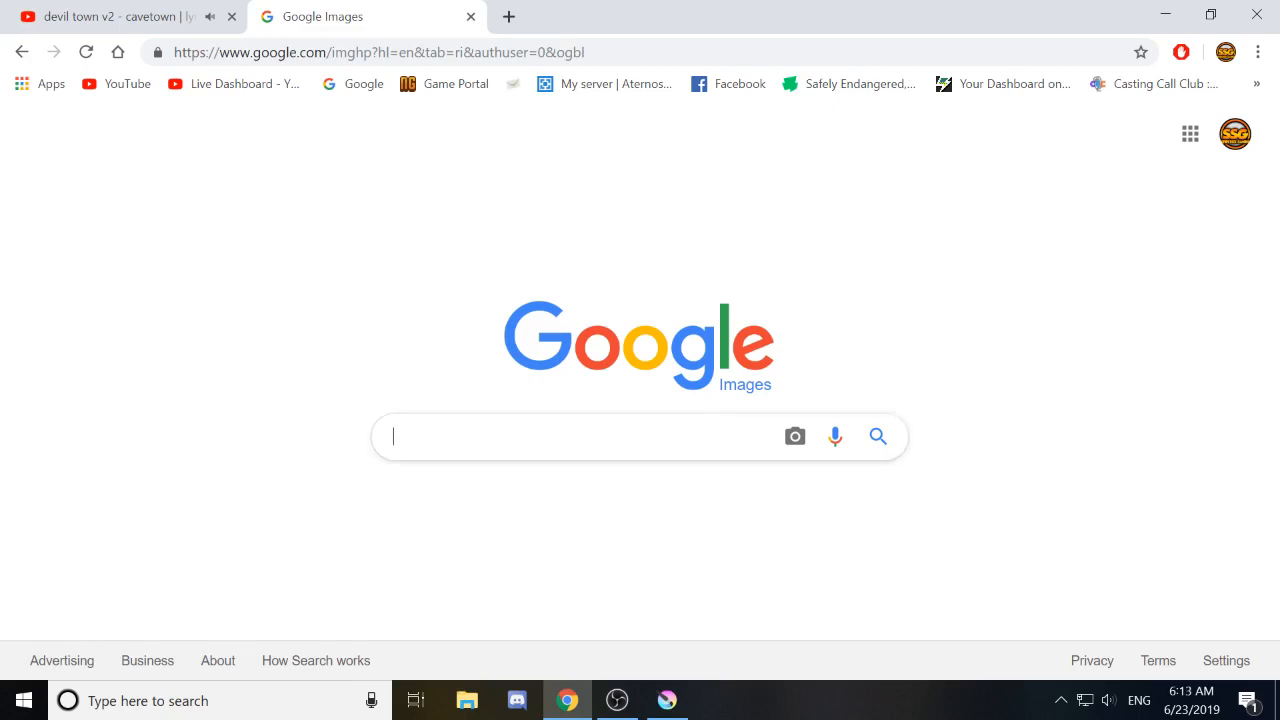
type("Suban")
key("BackSpace")
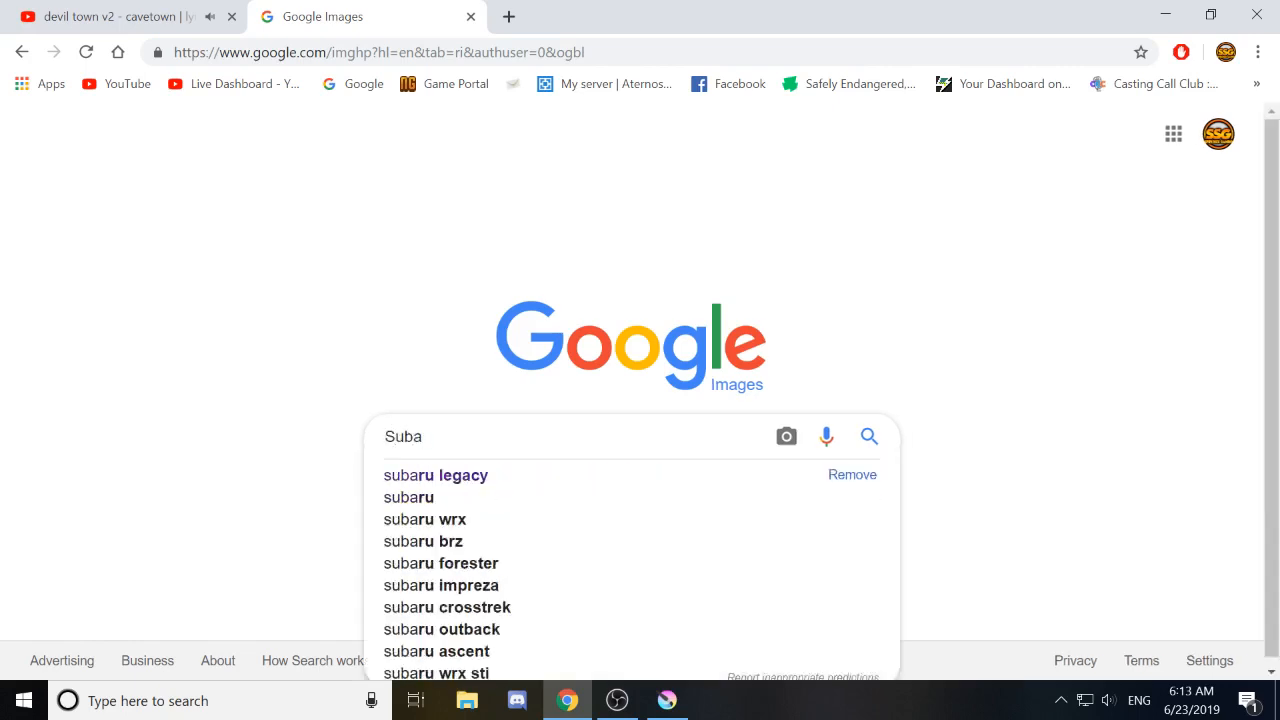
key("BackSpace")
type("nautica")
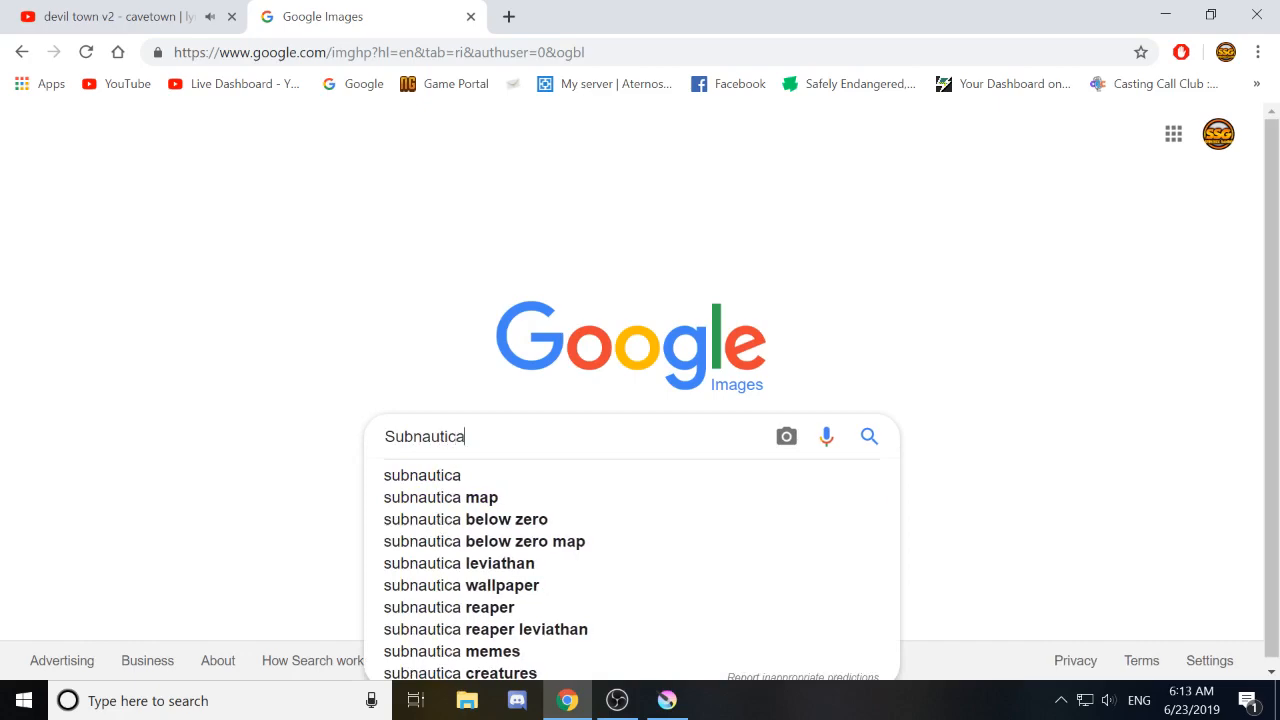
key("Return")
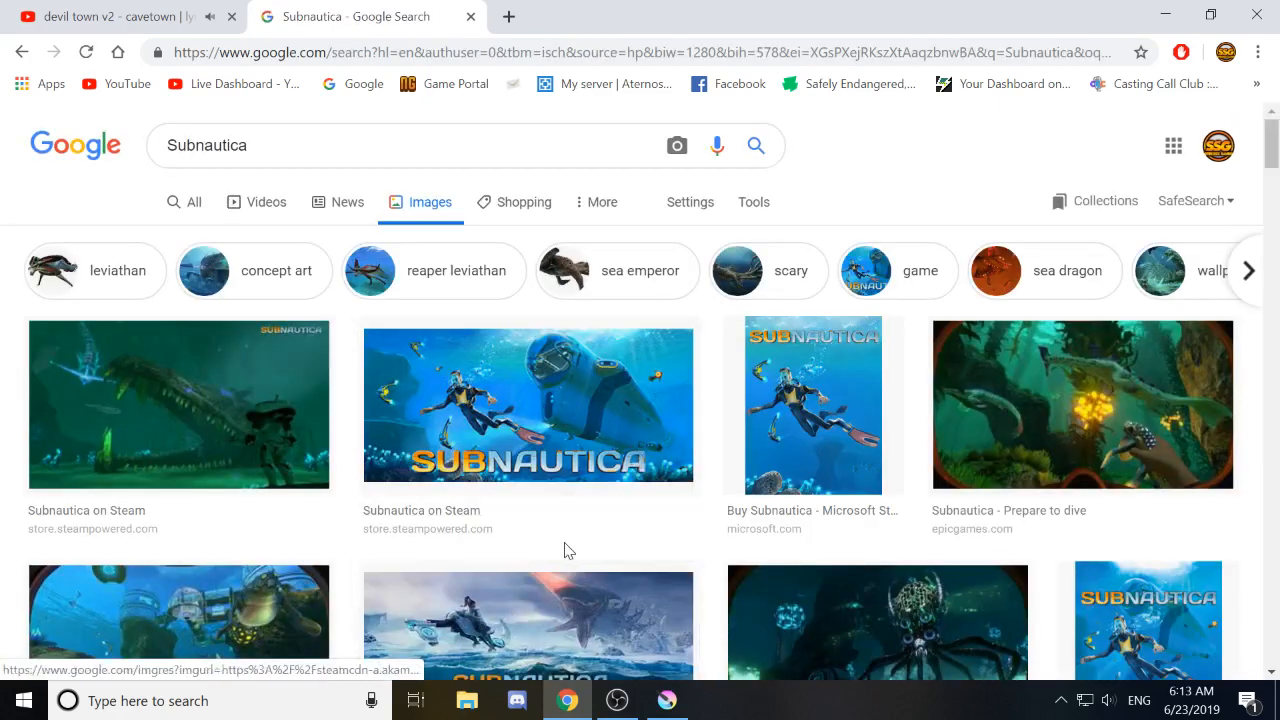
Find the 1920 × 1080 Subnautica submarine picture from Demon Gaming in the image results and open its preview.
scroll(565, 550, "down", 1)
scroll(565, 550, "down", 2)
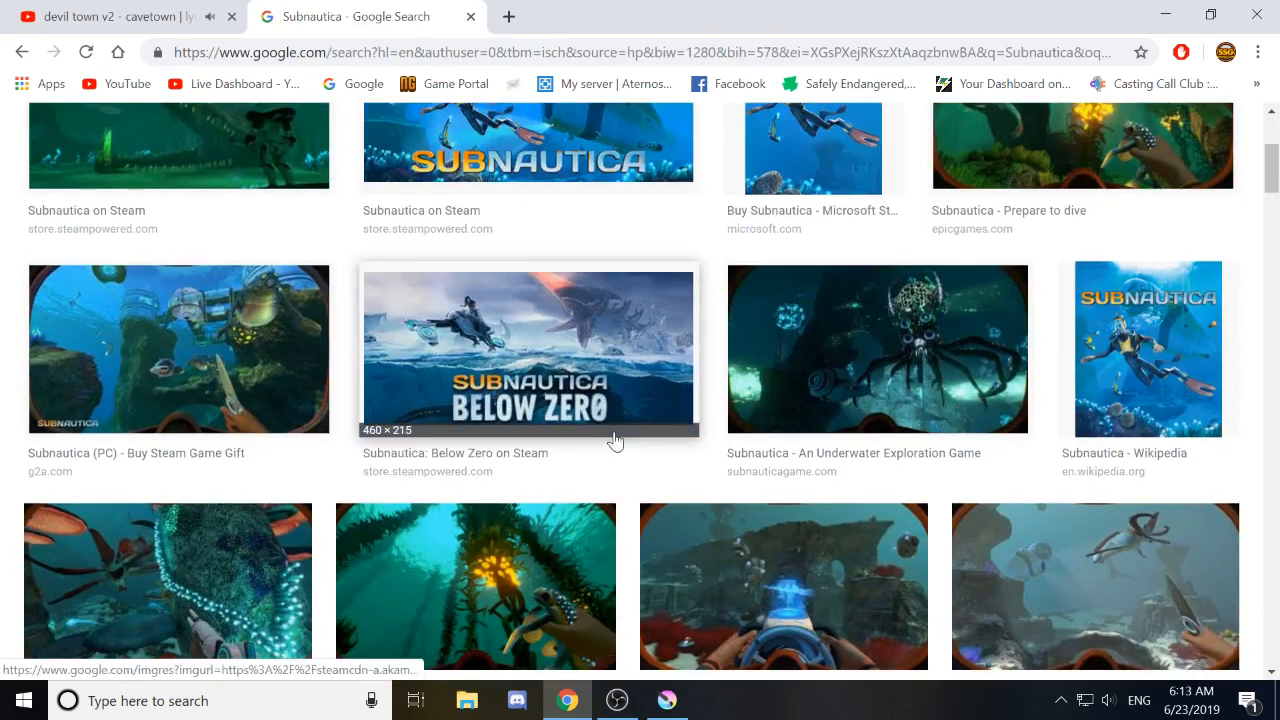
scroll(615, 440, "down", 2)
scroll(615, 440, "down", 2)
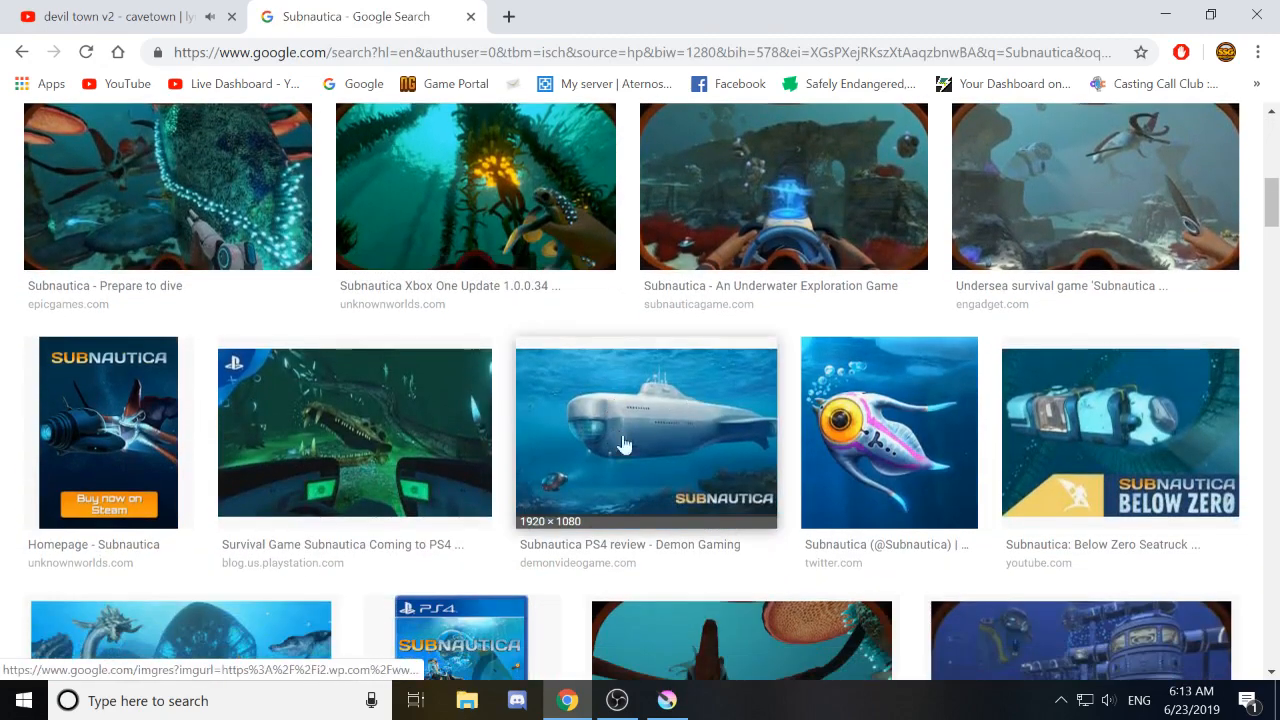
left_click(622, 457)
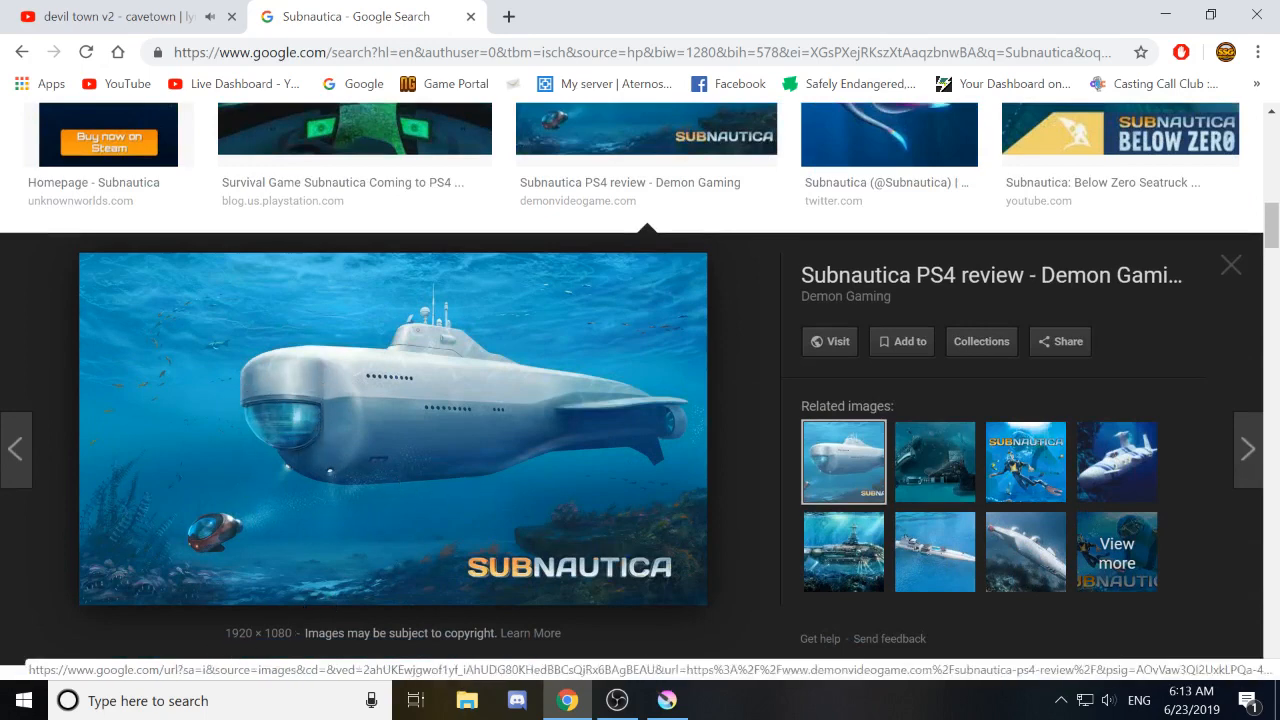
Save the submarine picture as JPEG image subnautica-ps4-review-8 in the Scenery folder under Pictures.
right_click(378, 453)
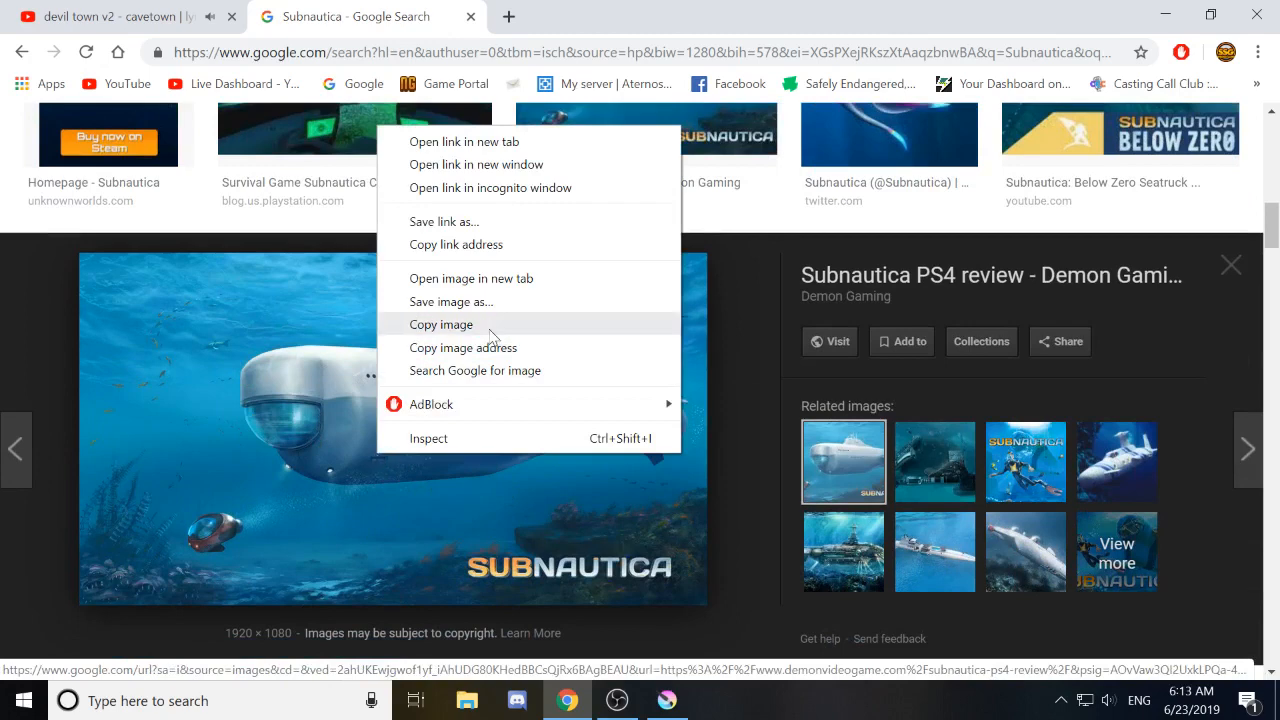
left_click(536, 308)
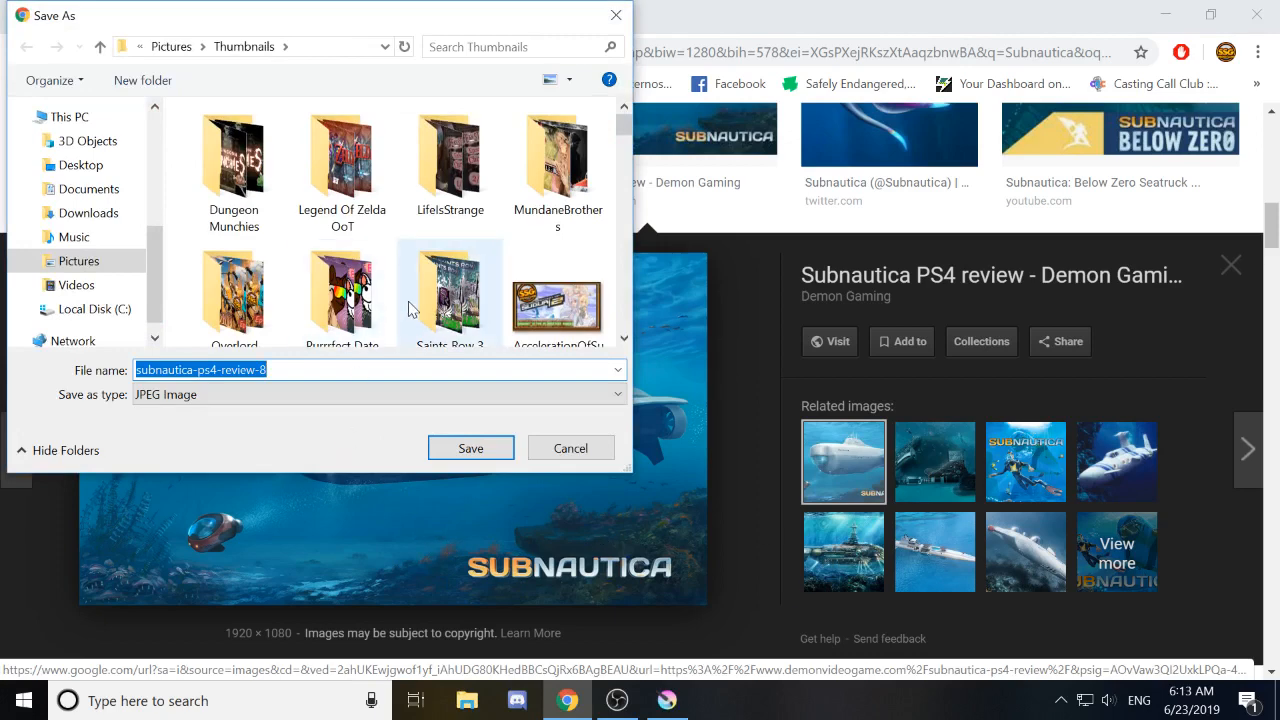
scroll(423, 290, "down", 1)
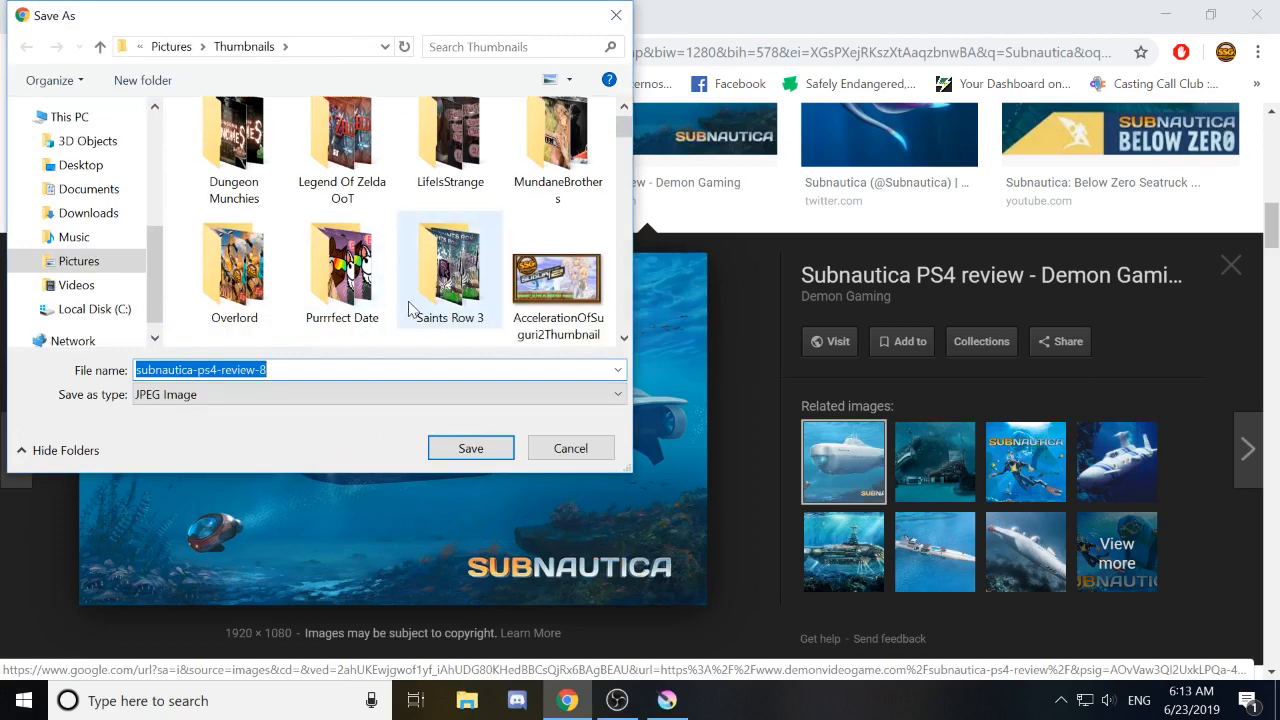
left_click(171, 46)
scroll(464, 284, "down", 3)
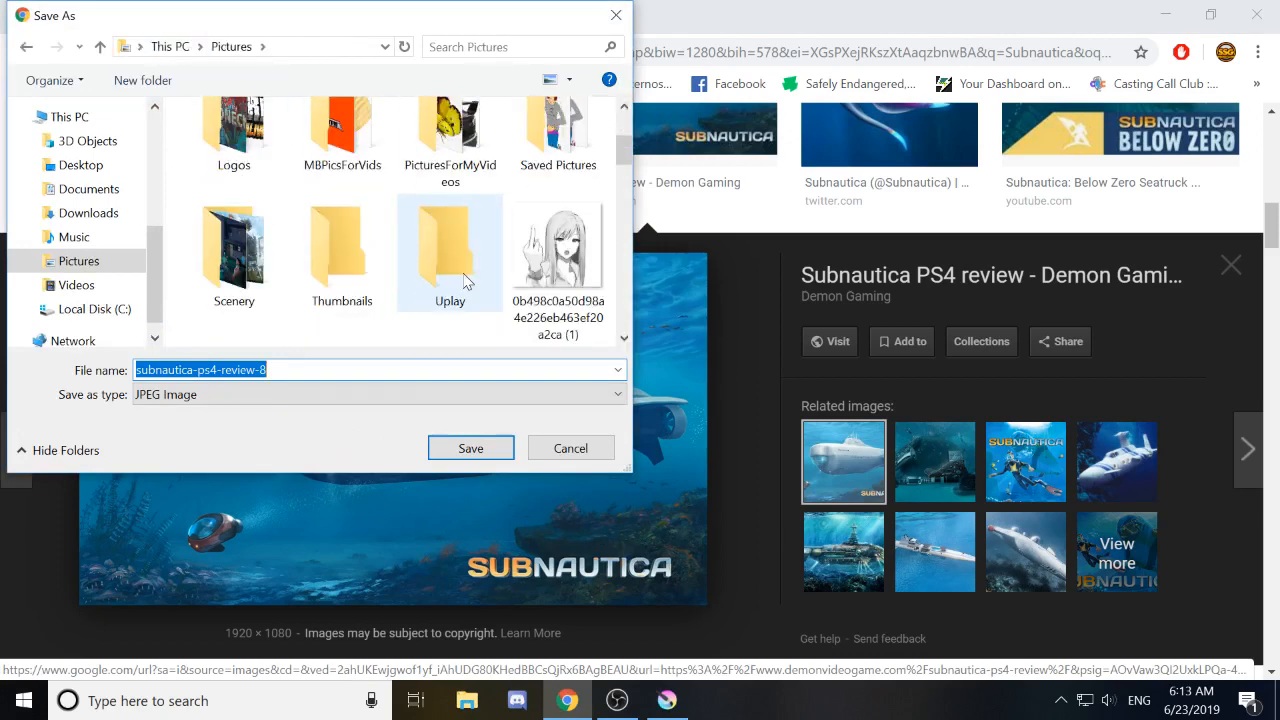
double_click(217, 264)
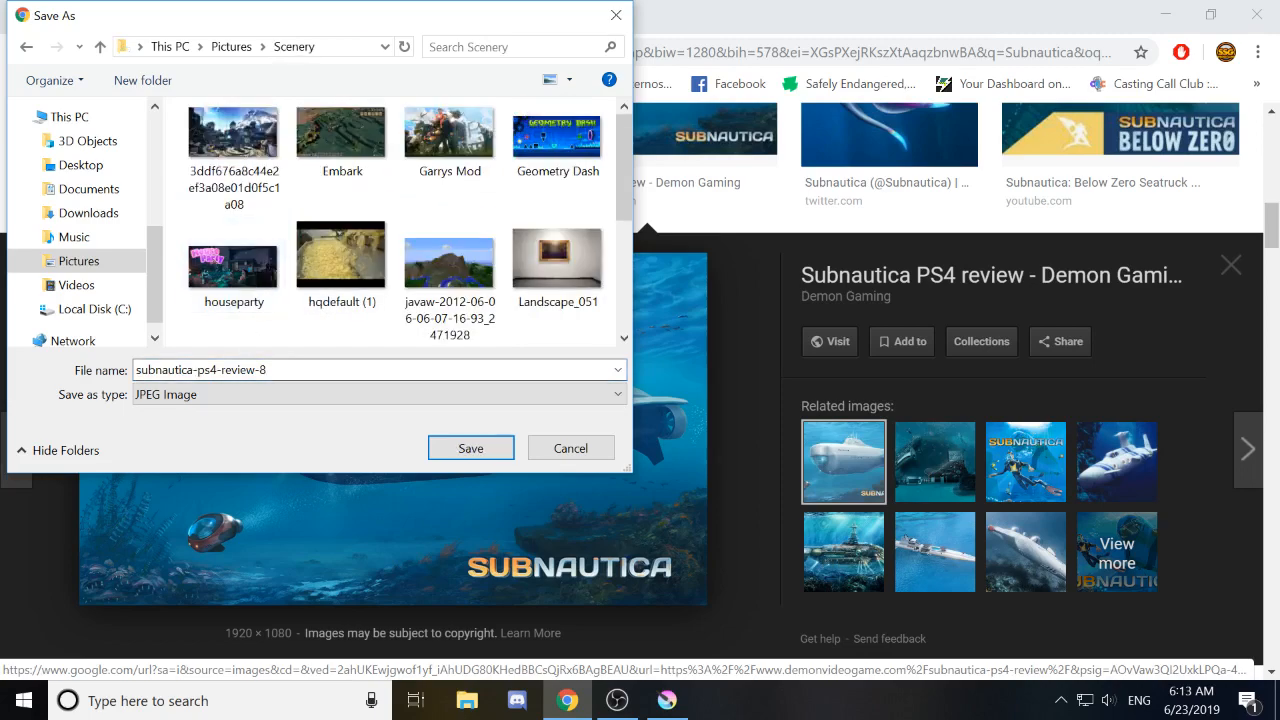
left_click(460, 446)
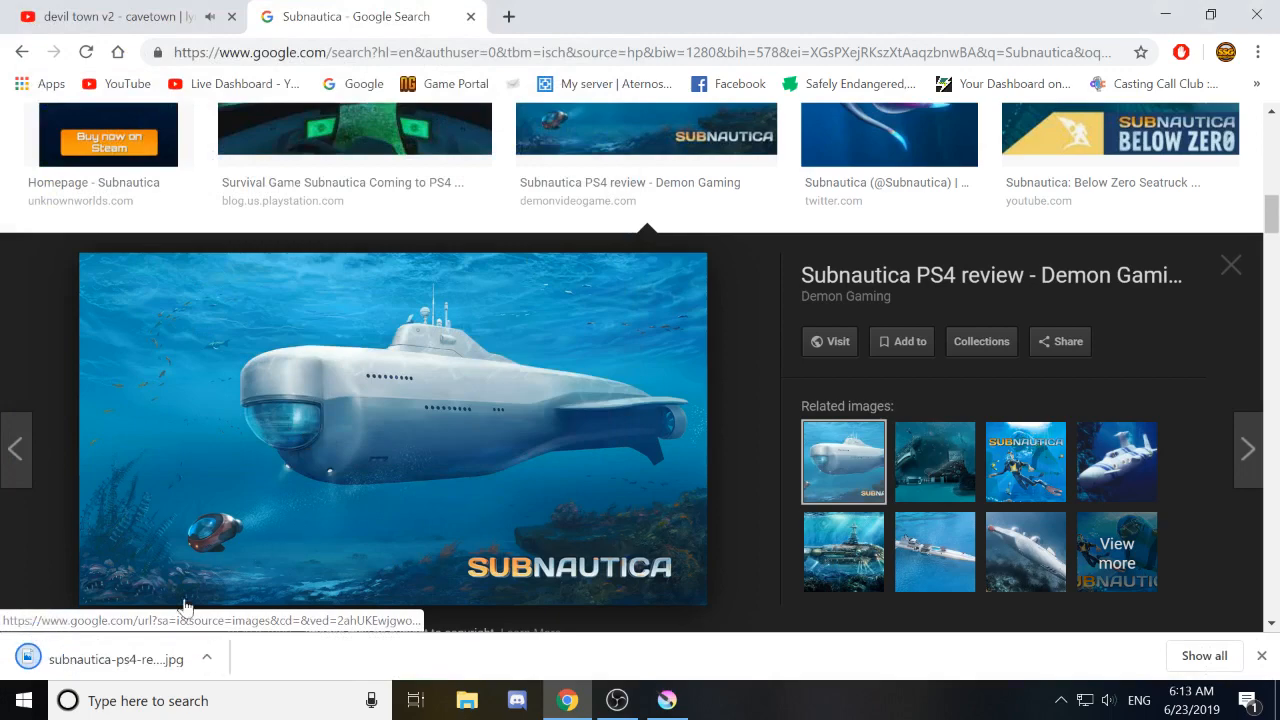
Open File Explorer and find the subnautica-ps4-review-8 image in the Scenery folder under Pictures.
left_click(483, 703)
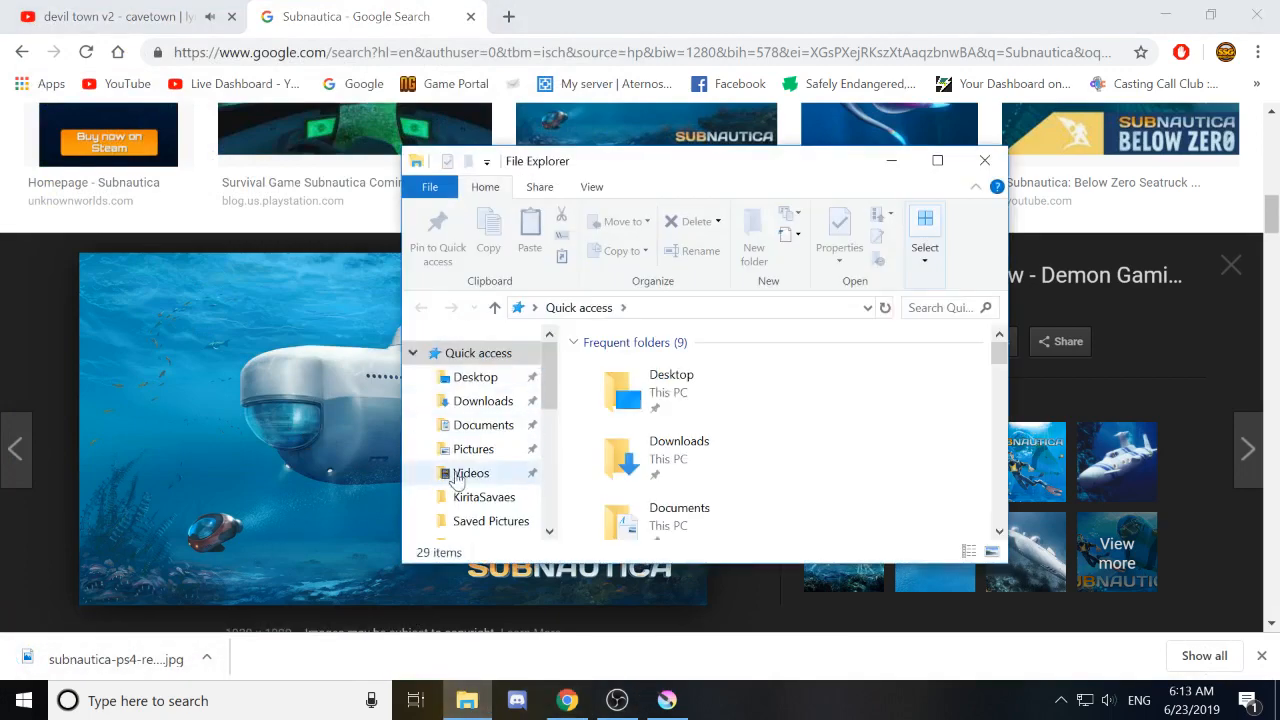
left_click(474, 450)
scroll(740, 428, "down", 3)
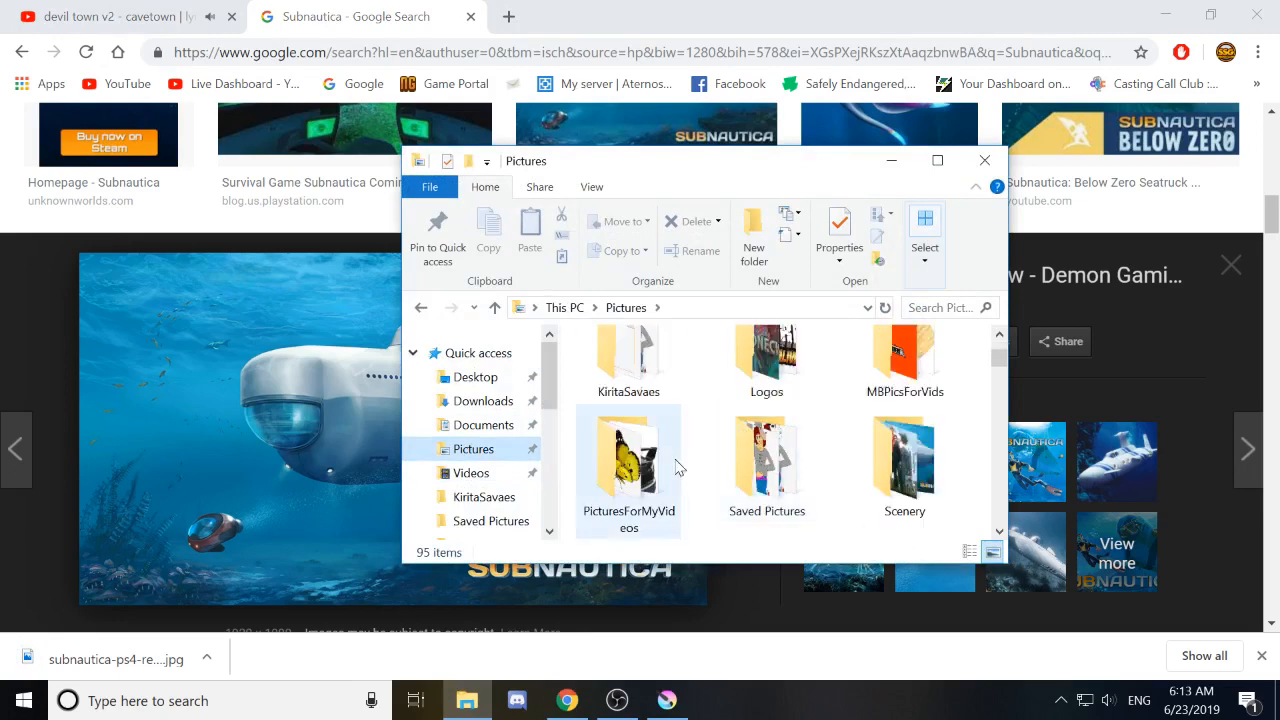
scroll(770, 460, "down", 2)
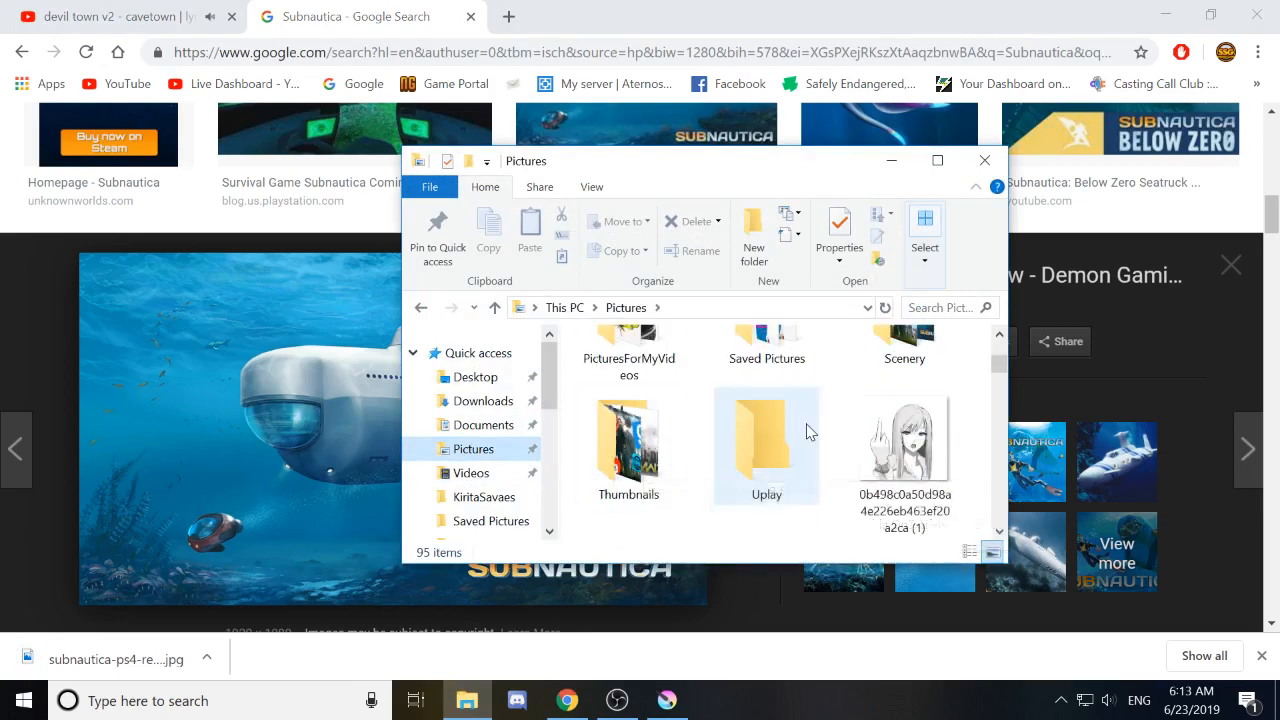
scroll(850, 425, "up", 1)
double_click(885, 420)
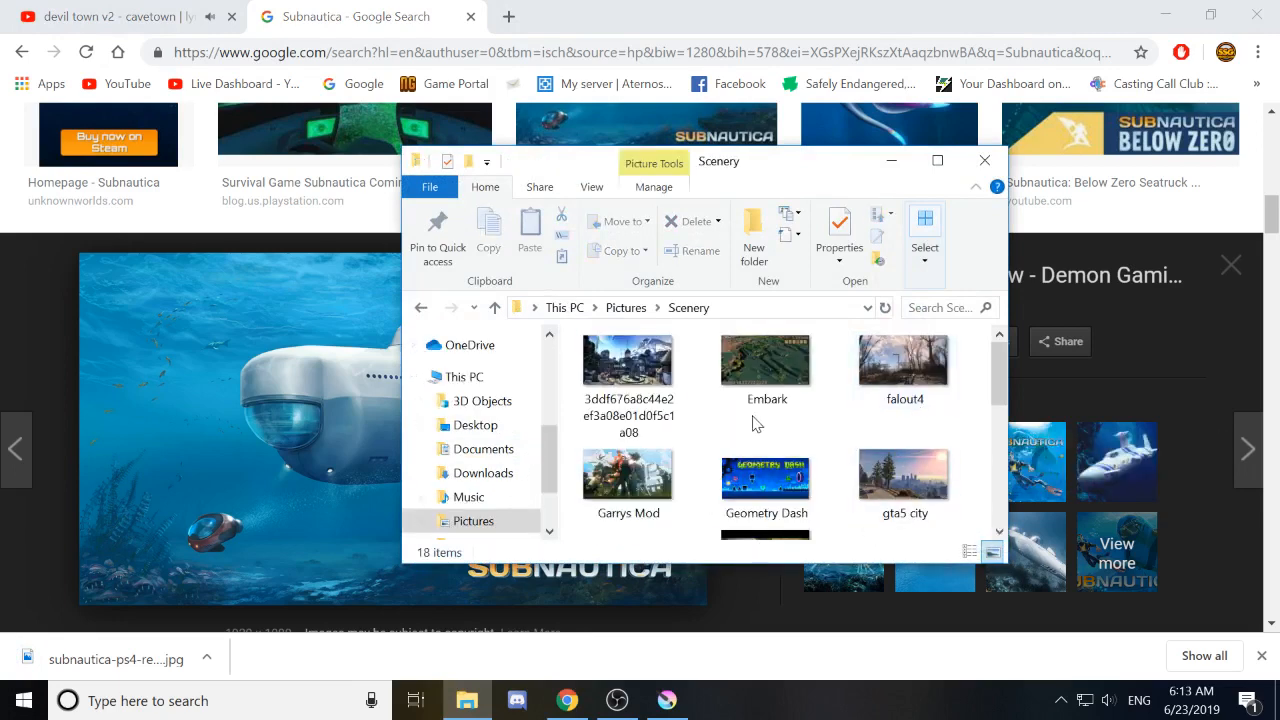
scroll(760, 450, "down", 5)
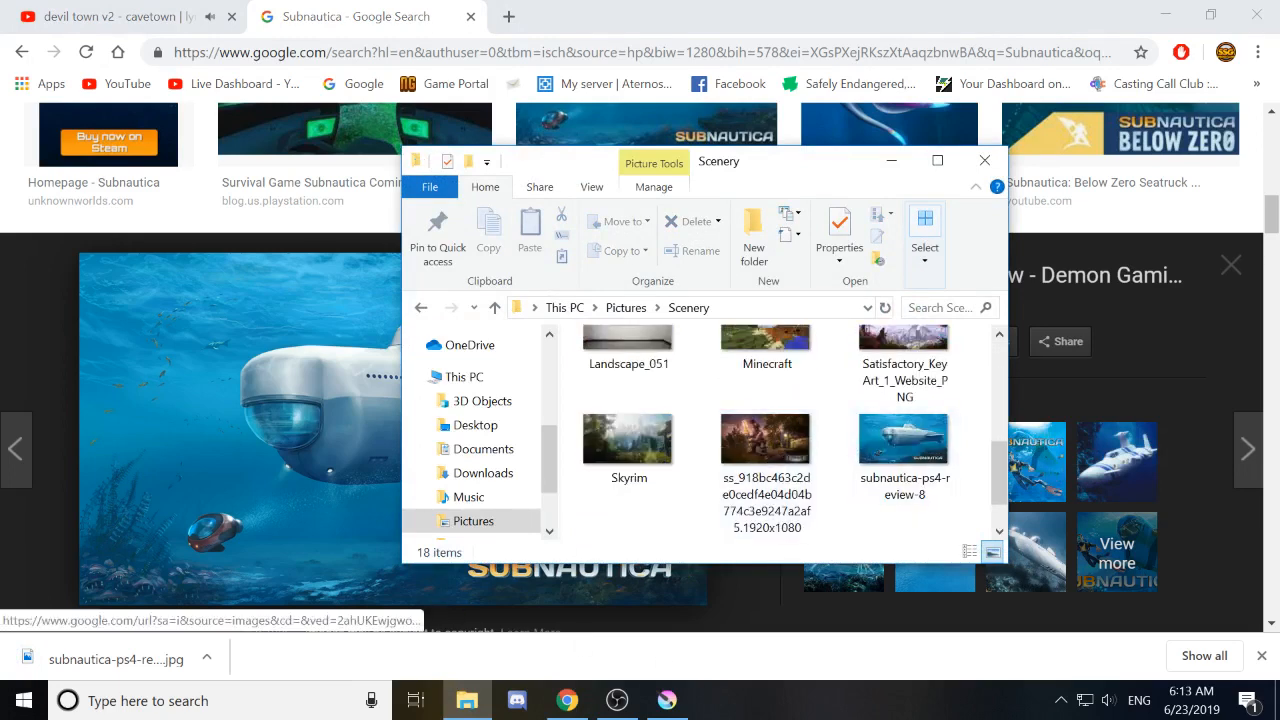
Switch to Krita and insert subnautica-ps4-review-8 from the Scenery folder into the canvas as a new layer.
left_click(667, 700)
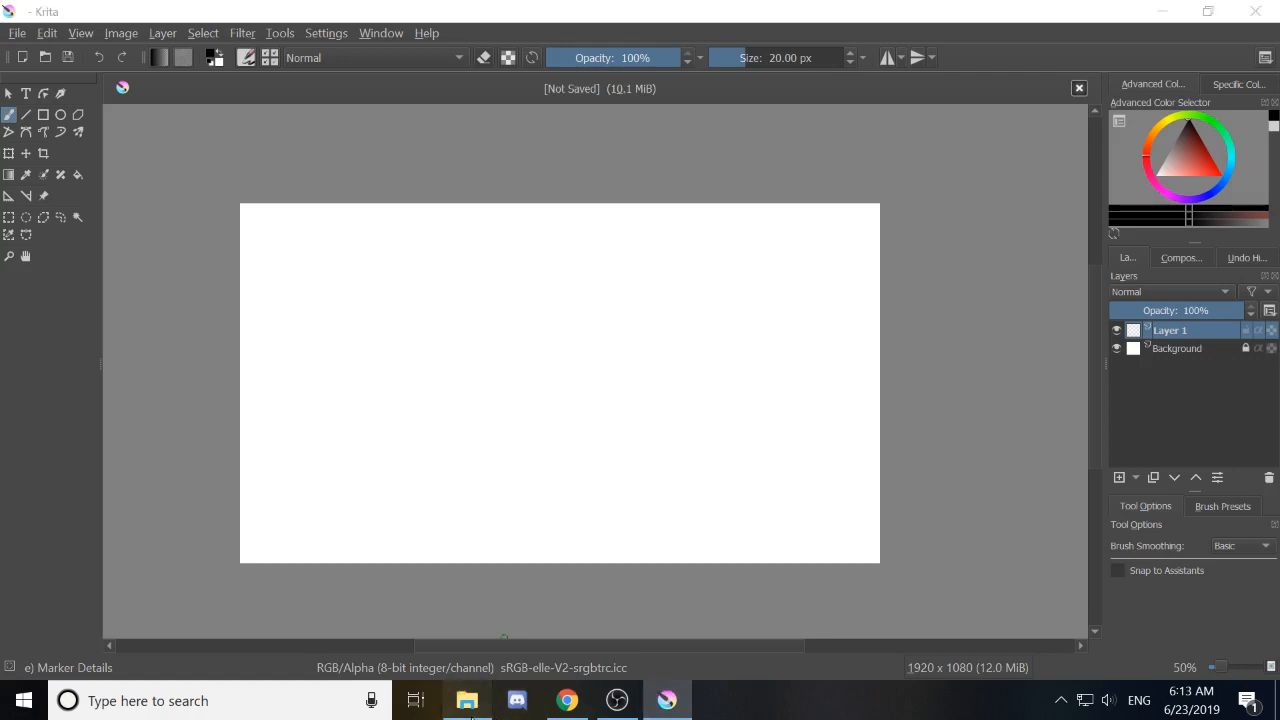
left_click(467, 700)
left_click(882, 457)
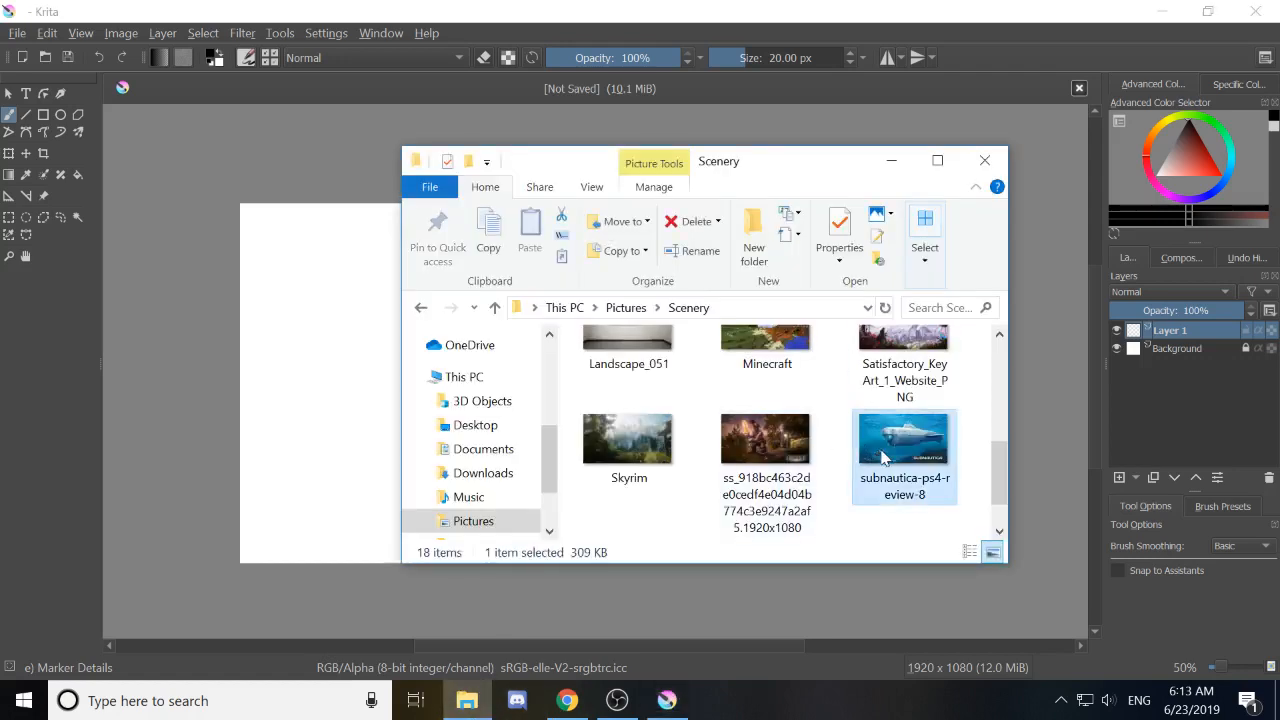
left_click_drag(882, 457, 297, 400)
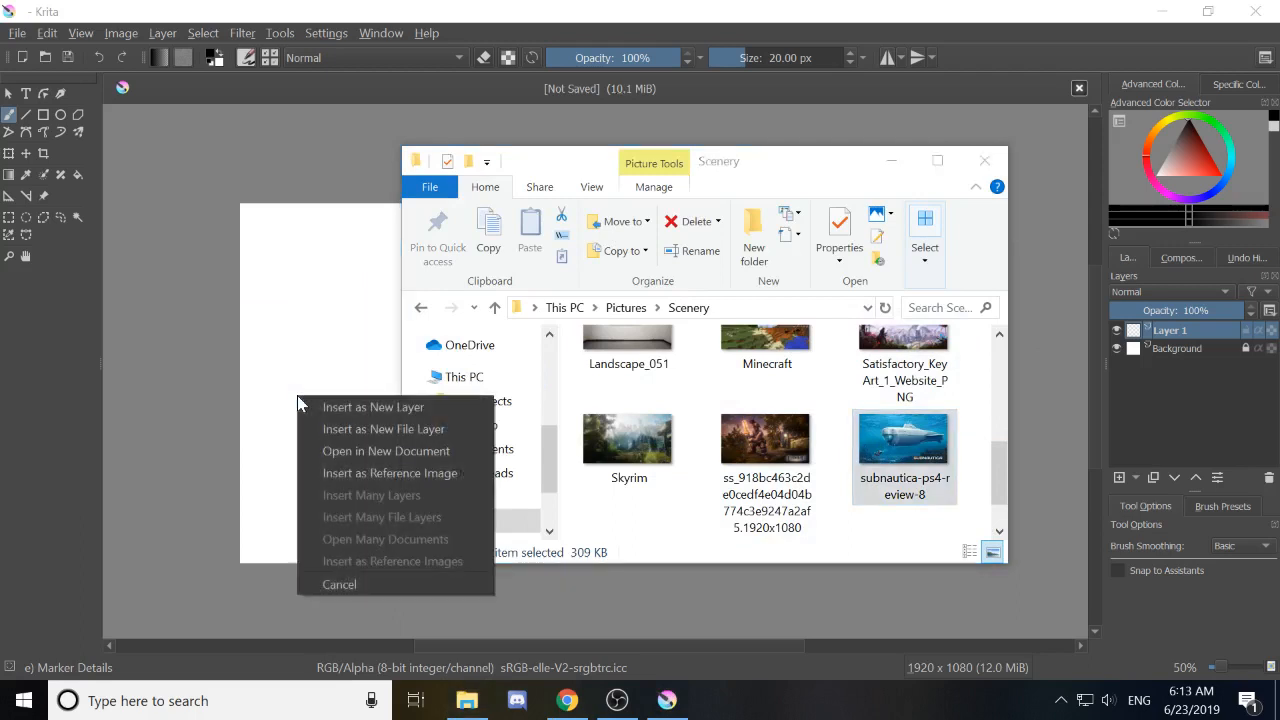
left_click(351, 402)
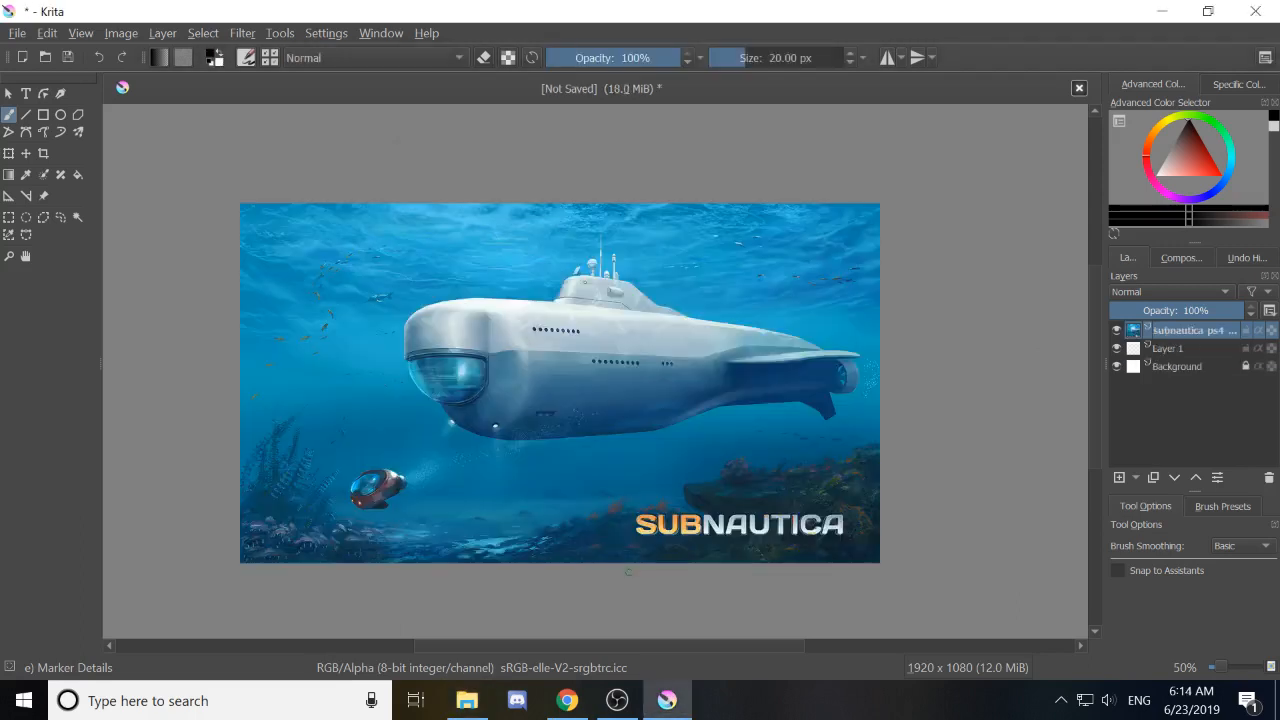
key("ctrl+plus")
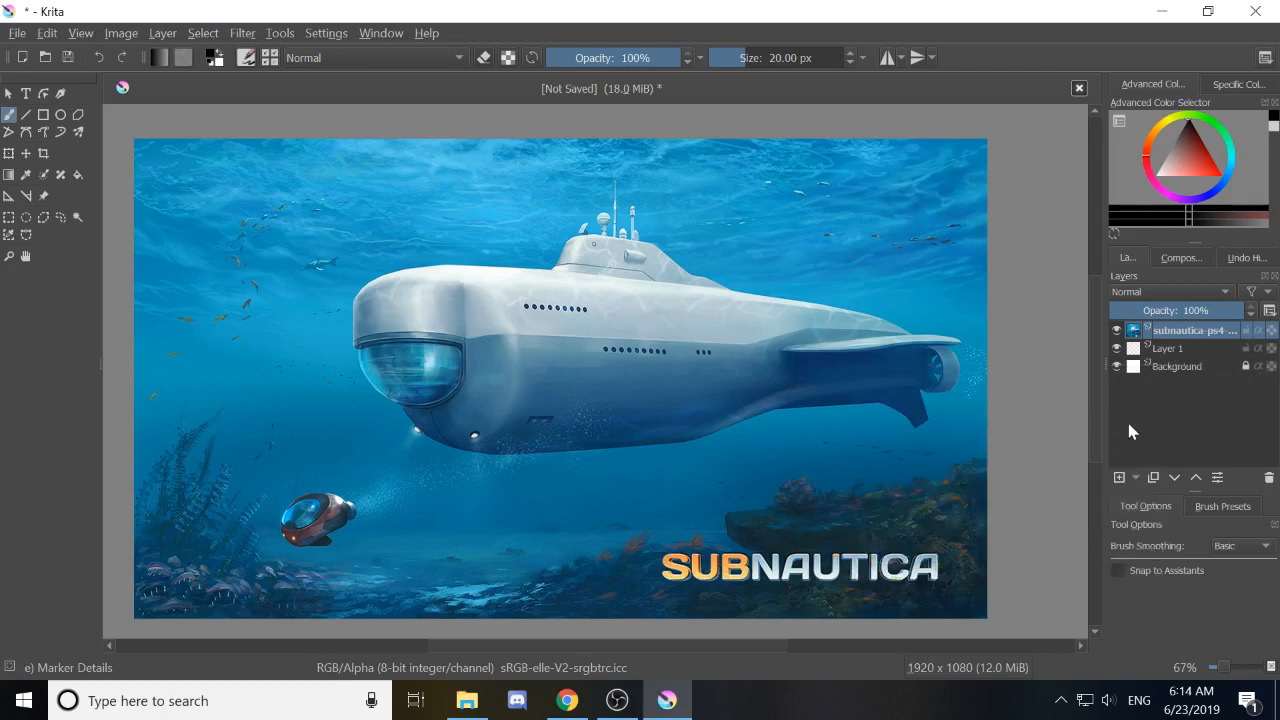
Move Layer 1 above the submarine picture layer and draw a looping black test stroke over the submarine.
left_click(1170, 349)
left_click_drag(1170, 349, 1176, 331)
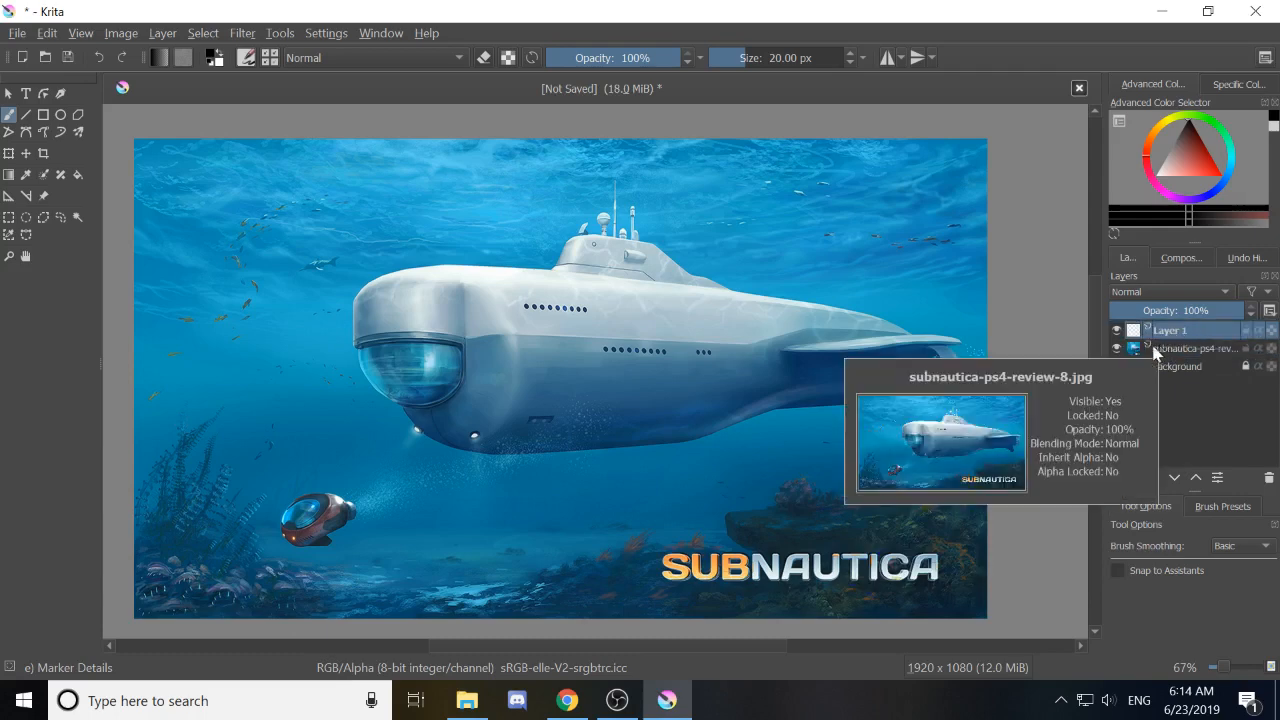
mouse_move(636, 233)
left_mouse_down()
mouse_move(748, 263)
mouse_move(310, 390)
mouse_move(500, 336)
mouse_move(650, 463)
left_mouse_up()
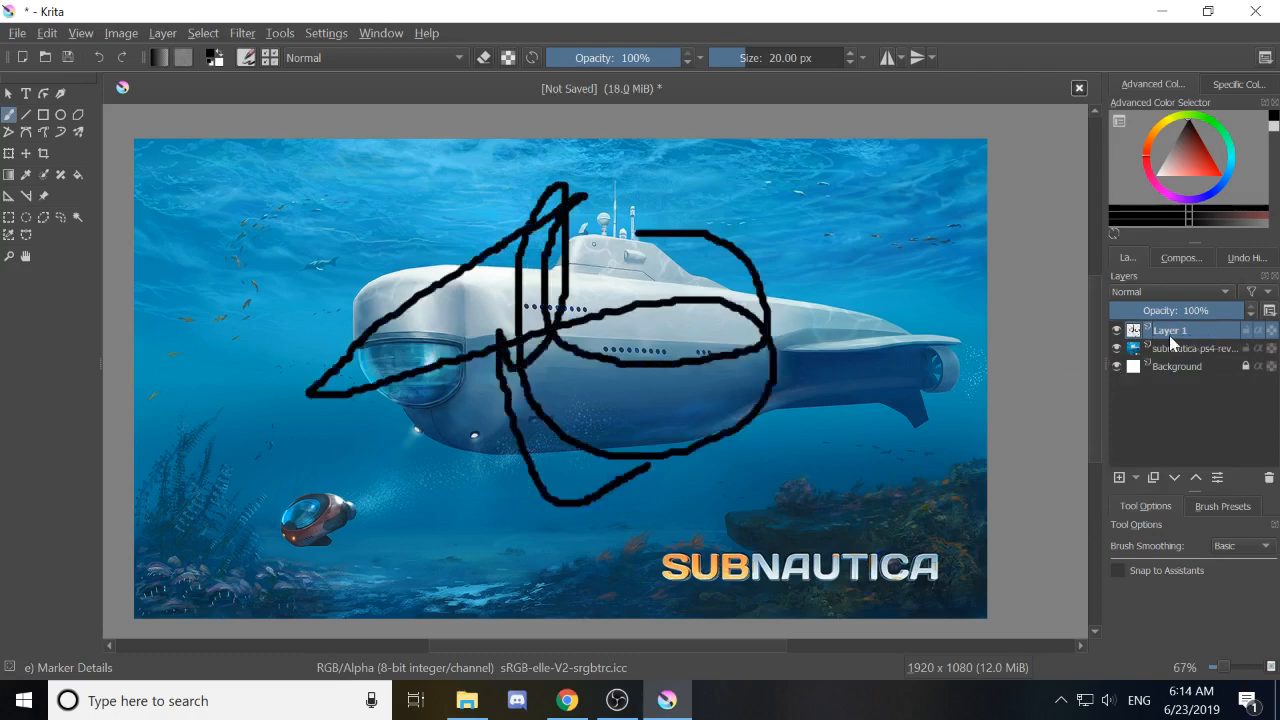
Reorder the submarine picture layer above and below Layer 1, and undo all changes back to the blank canvas.
left_click_drag(1166, 345, 1168, 331)
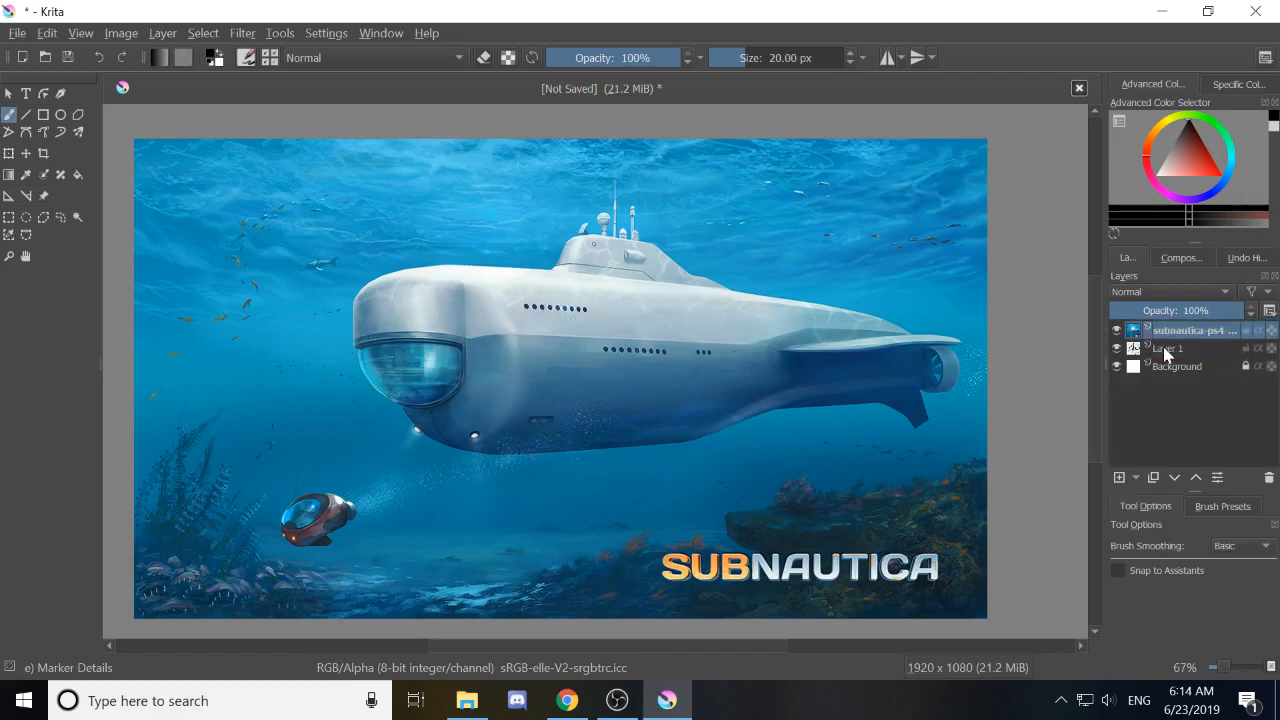
left_click(1166, 350)
left_click_drag(1165, 350, 1177, 326)
key("ctrl+z")
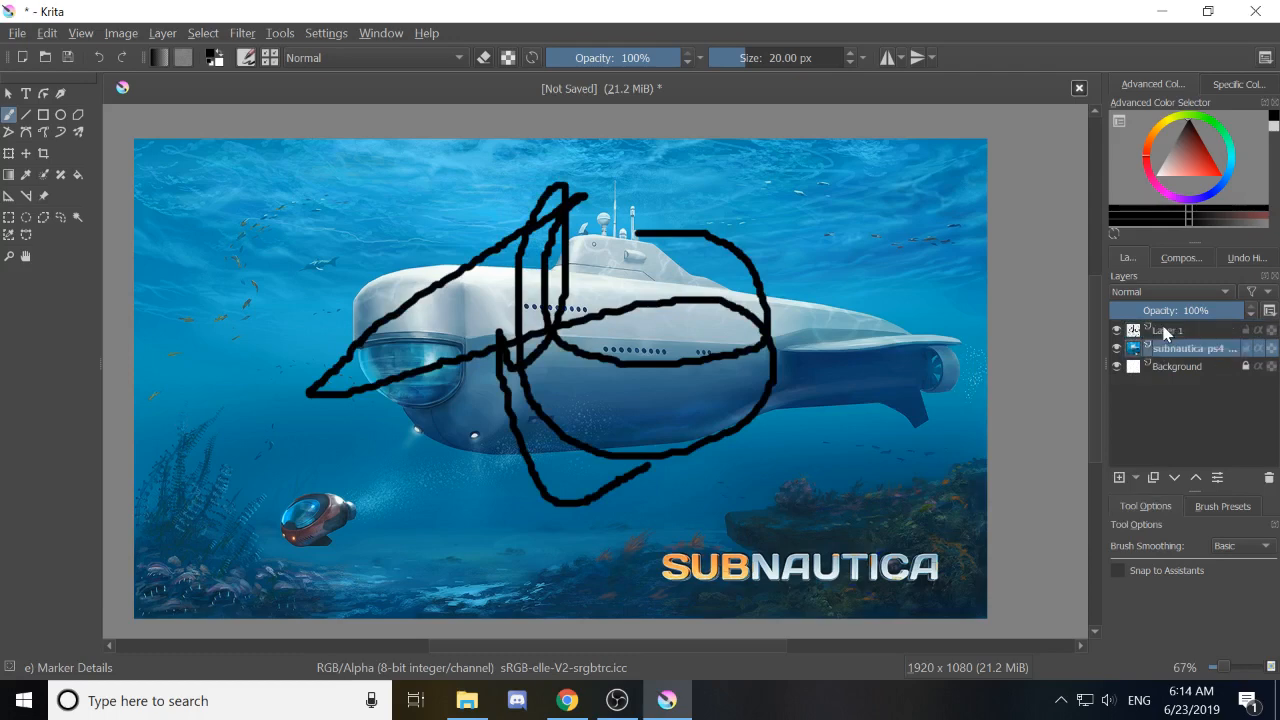
key("ctrl+z")
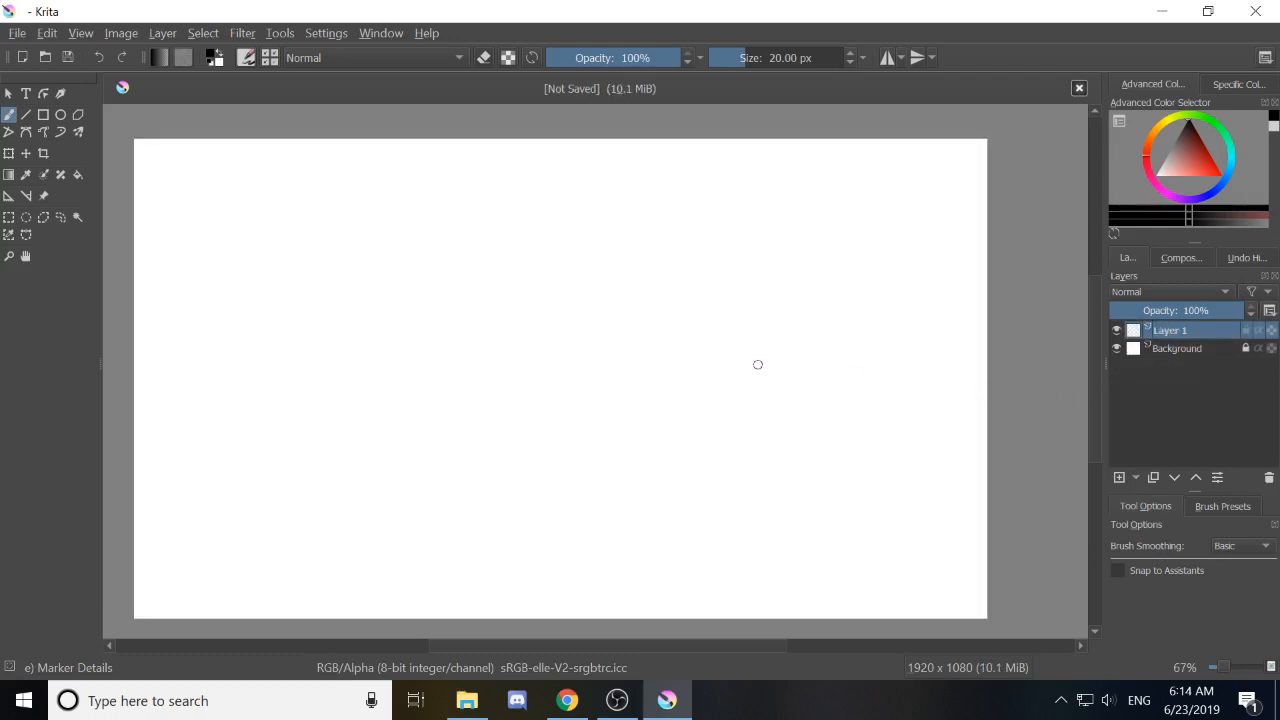
Insert subnautica-ps4-review-8 from the Scenery folder into the blank canvas as a new layer.
left_click(467, 700)
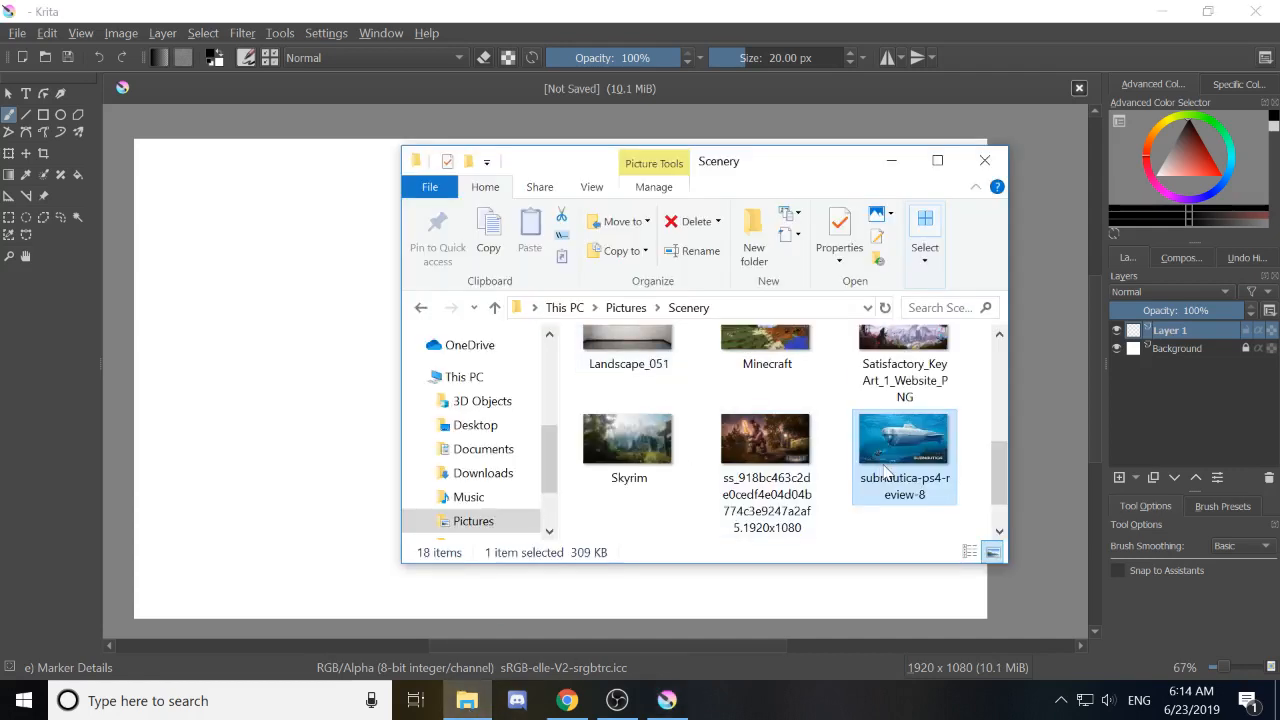
left_click_drag(884, 470, 305, 443)
left_click(333, 450)
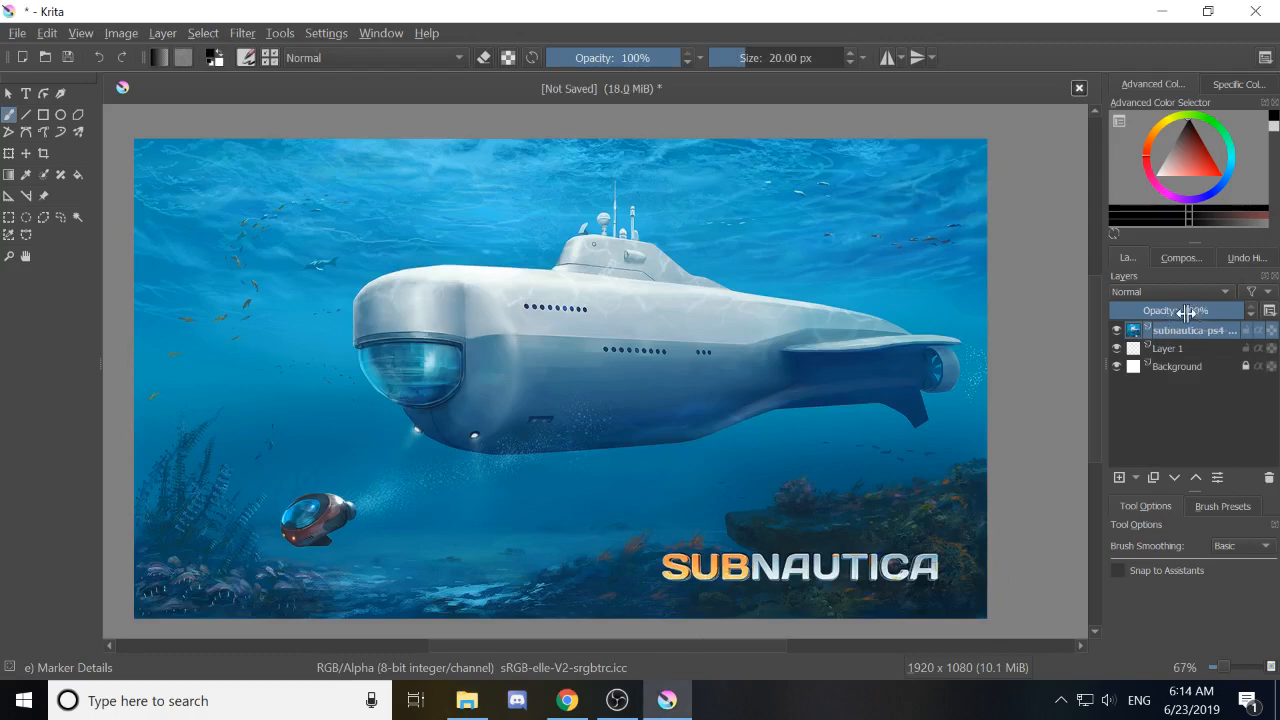
Lower the submarine picture layer's opacity to 43% and restore it to 100%.
left_click_drag(1210, 309, 1166, 312)
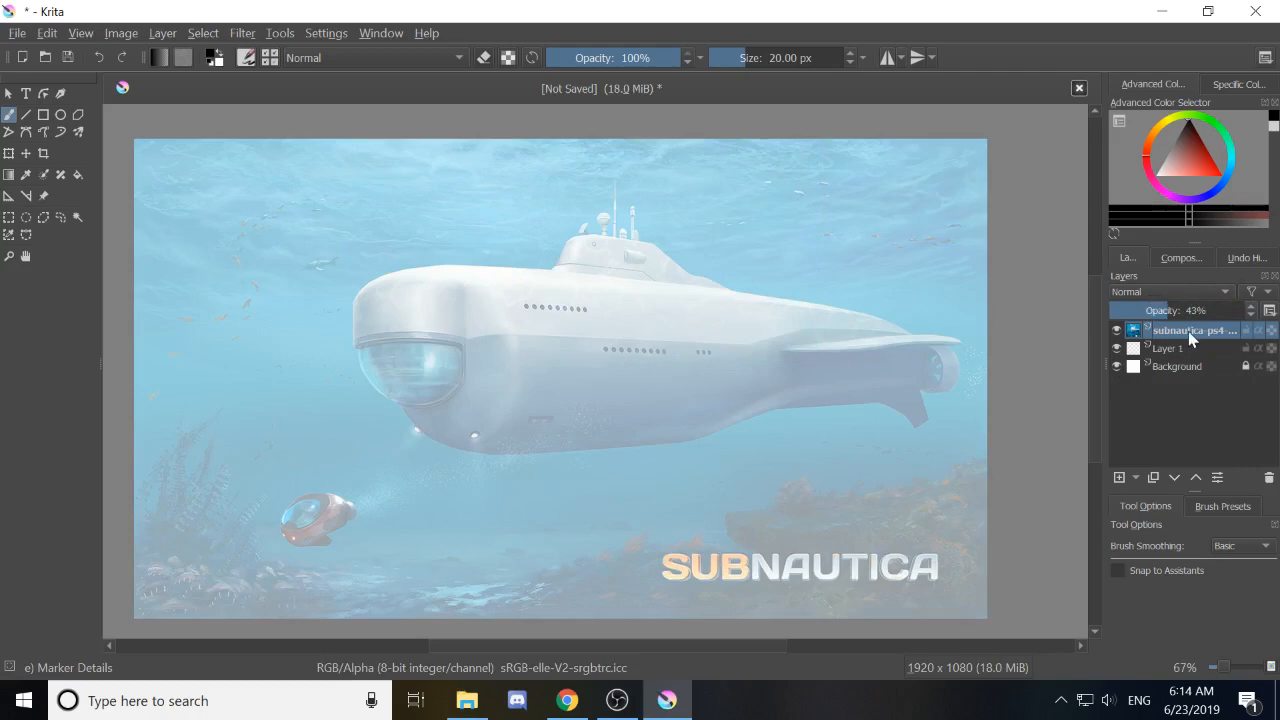
left_click_drag(1138, 311, 1250, 311)
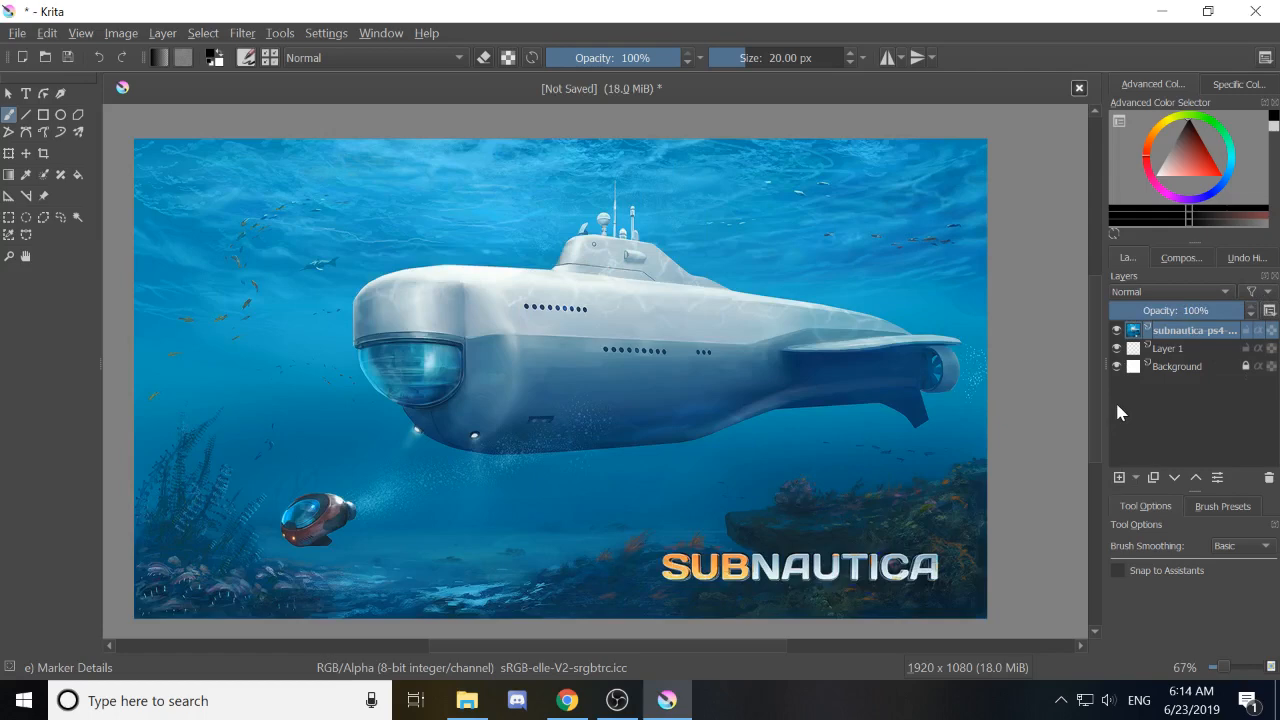
Go back to the Pictures folder in File Explorer and open its Saved Pictures folder.
left_click(467, 700)
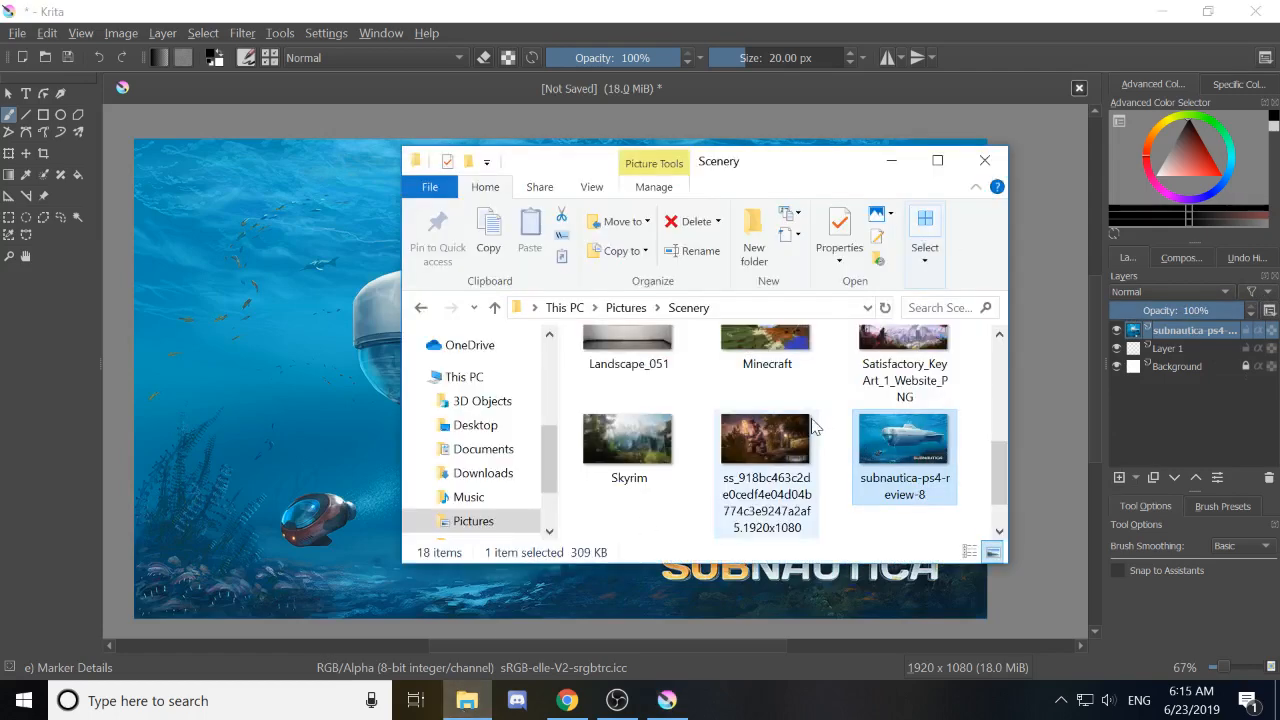
left_click(618, 312)
scroll(835, 450, "up", 1)
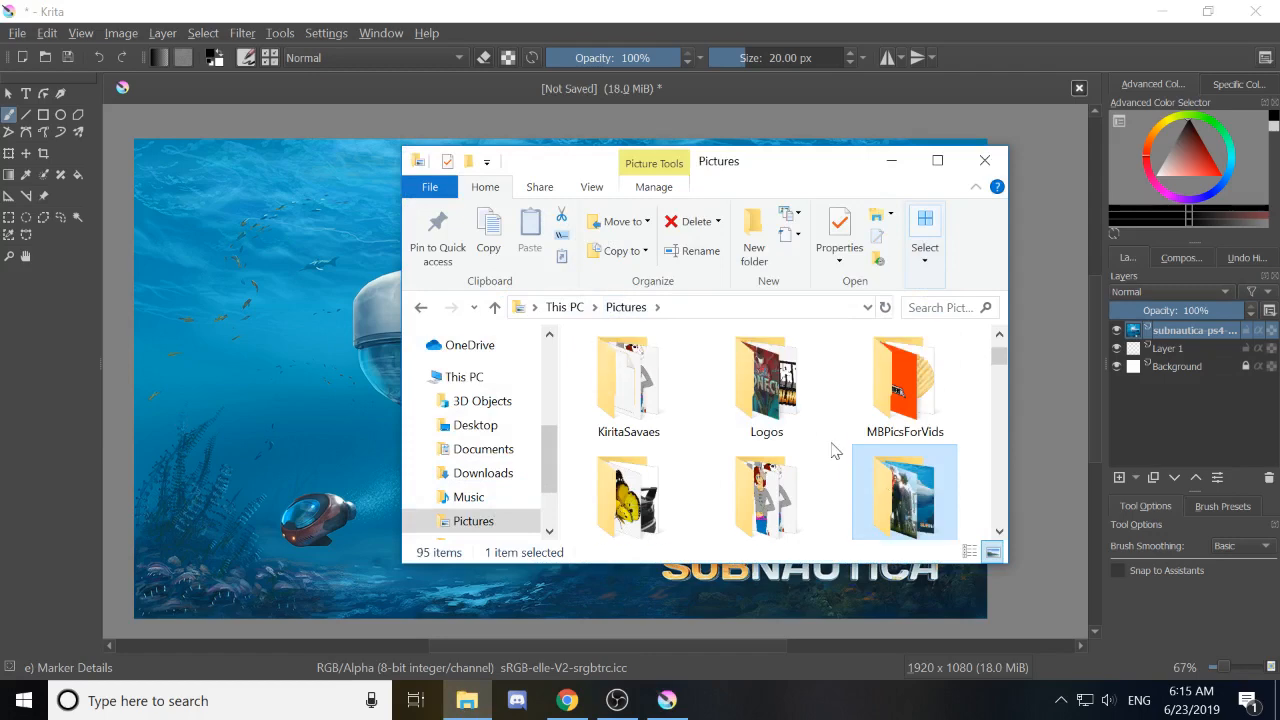
scroll(835, 450, "up", 1)
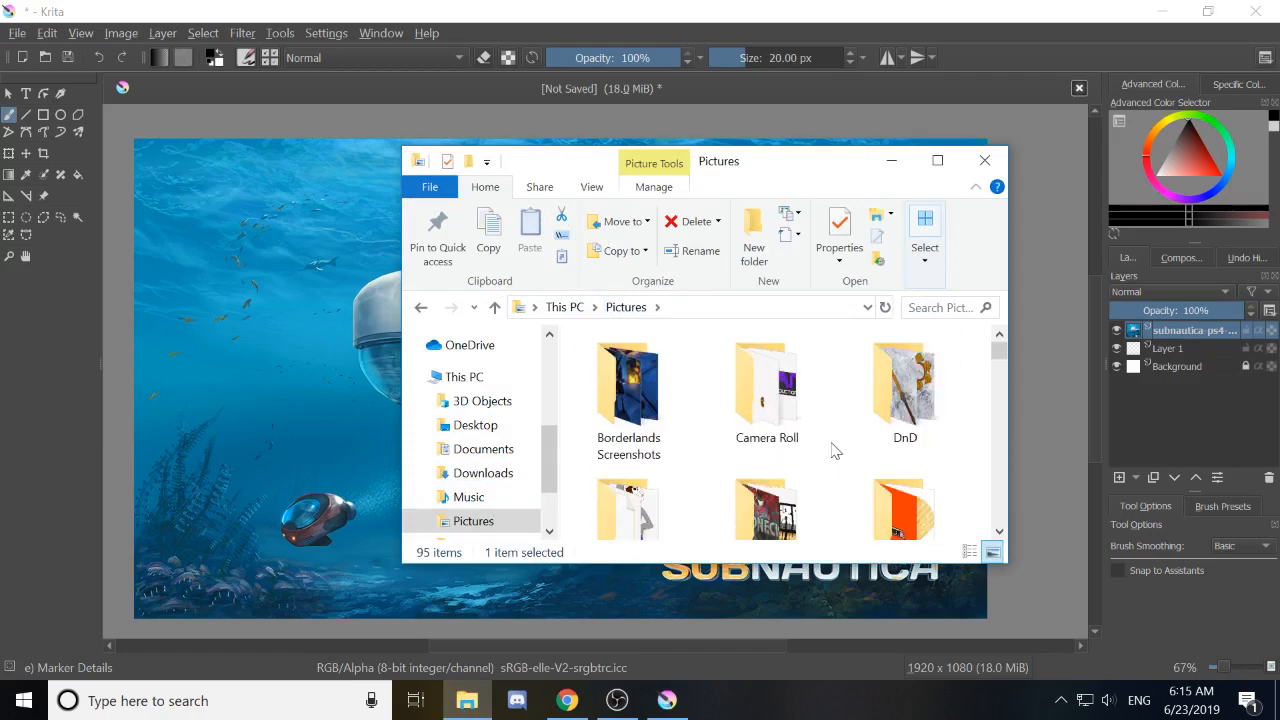
scroll(835, 450, "down", 1)
left_click(679, 478)
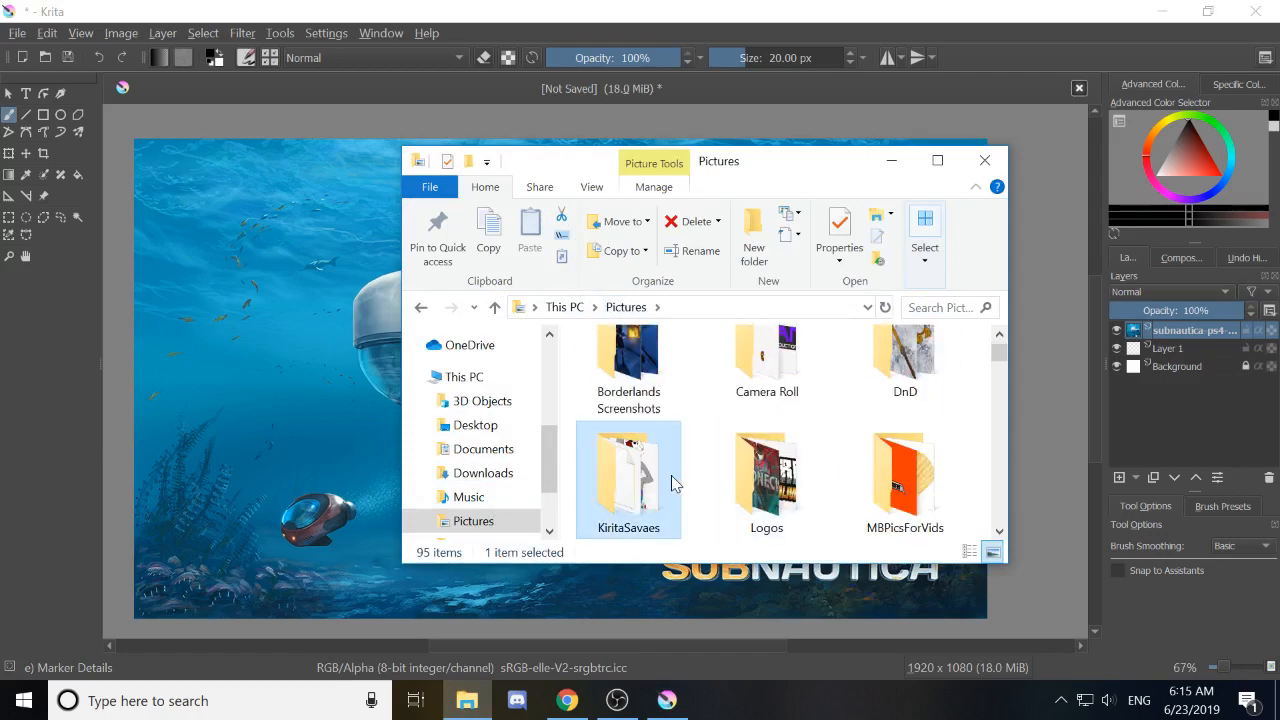
scroll(715, 468, "down", 1)
left_click(765, 467)
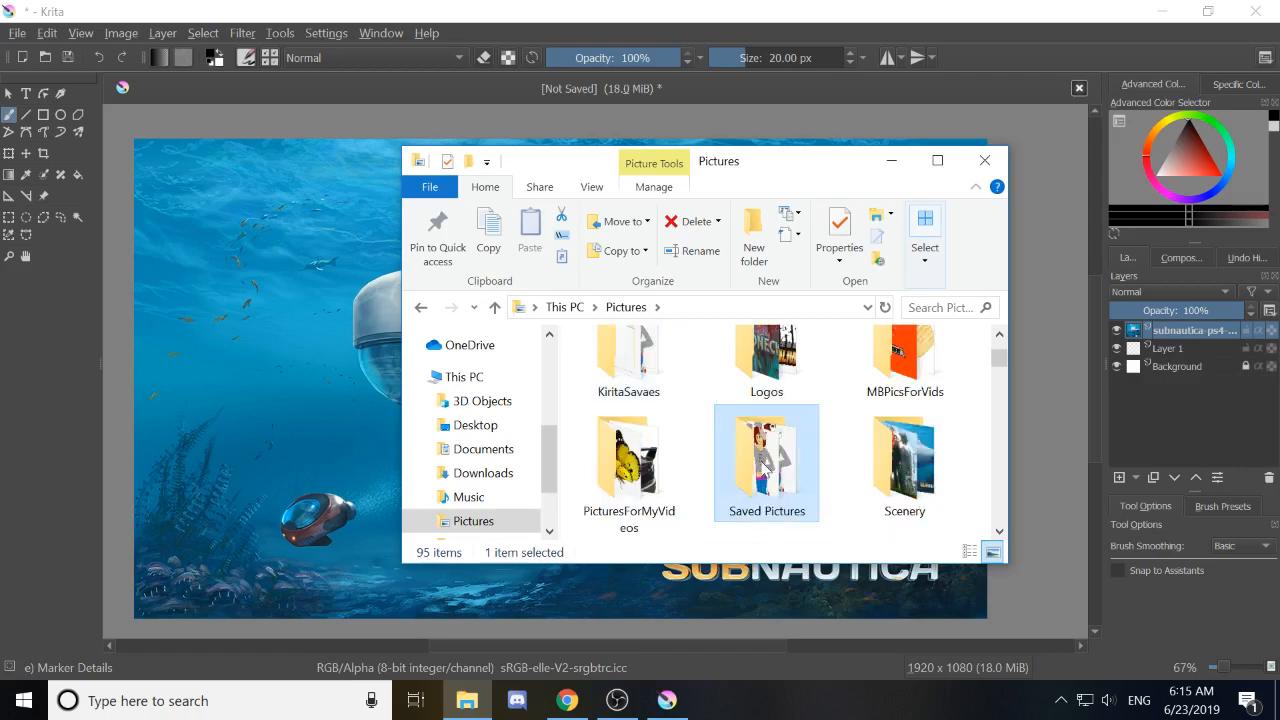
double_click(765, 467)
Insert the bubbles logo image from Saved Pictures into the canvas as a new layer above the submarine picture.
scroll(761, 468, "down", 2)
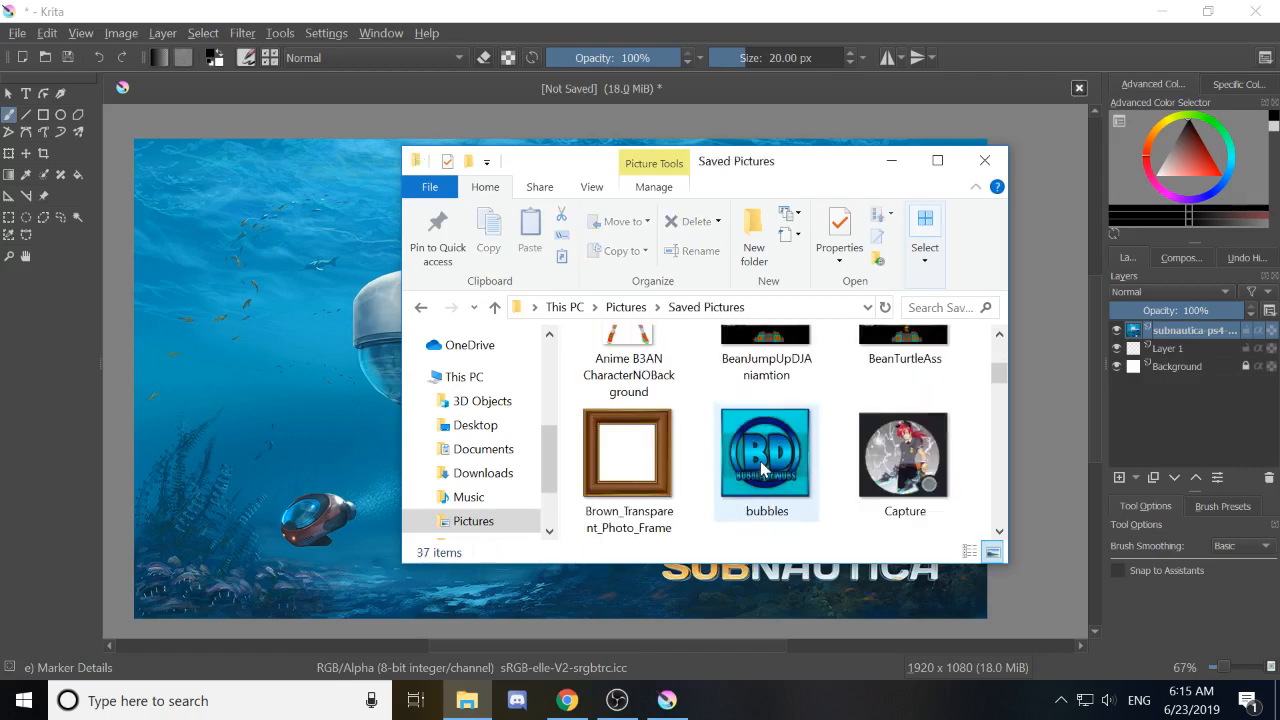
left_click_drag(761, 468, 335, 485)
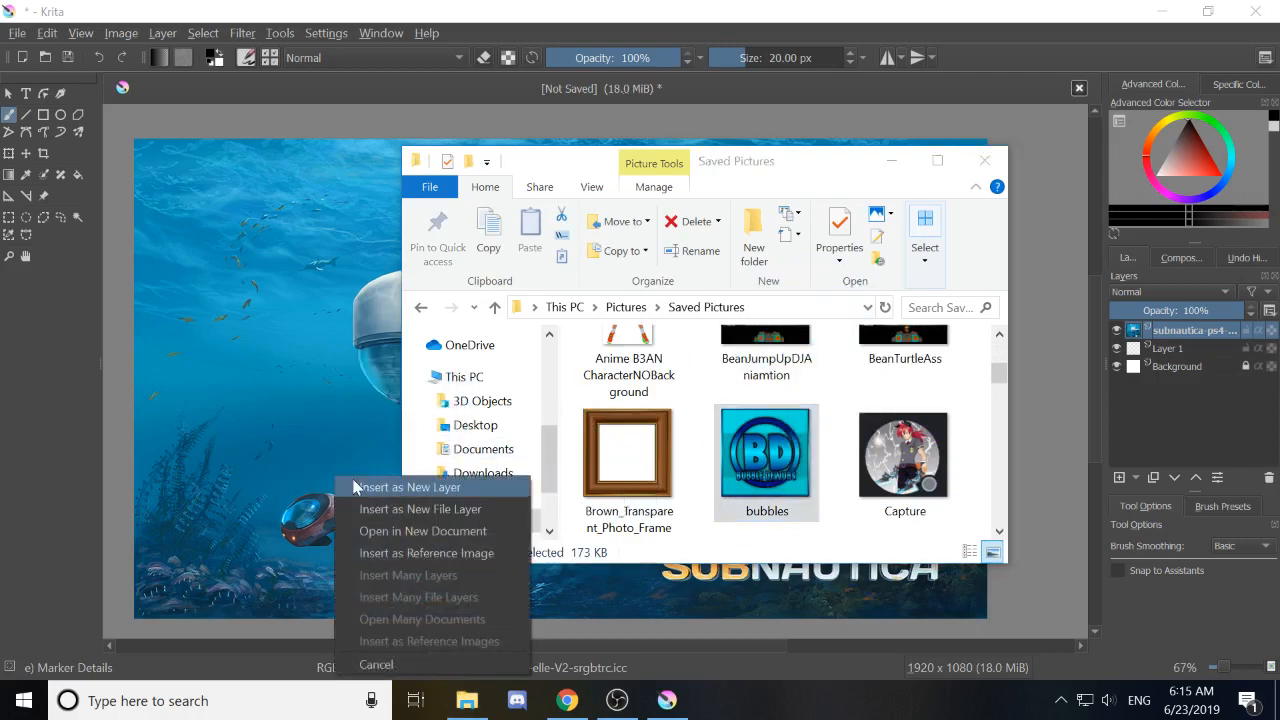
left_click(365, 489)
Insert the huskypupyayCollar image from the Saved Pictures folder into the canvas as a new layer.
left_click(467, 700)
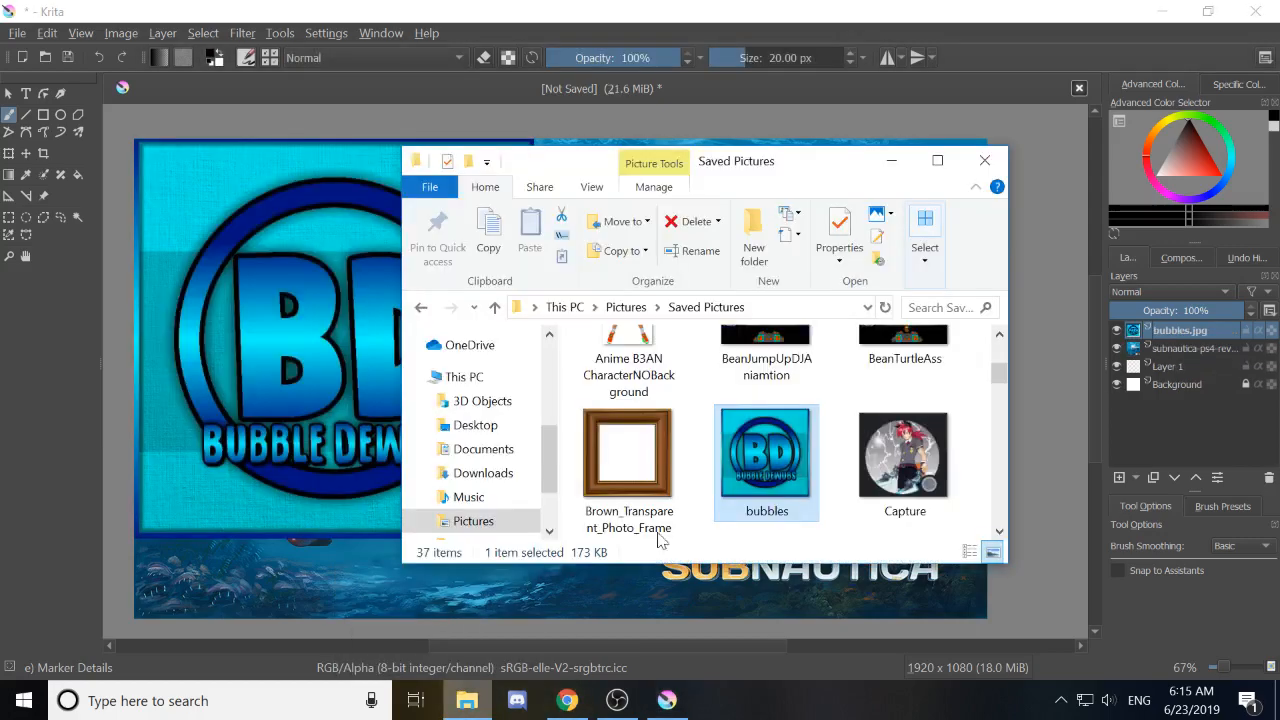
scroll(719, 486, "down", 1)
scroll(798, 470, "down", 4)
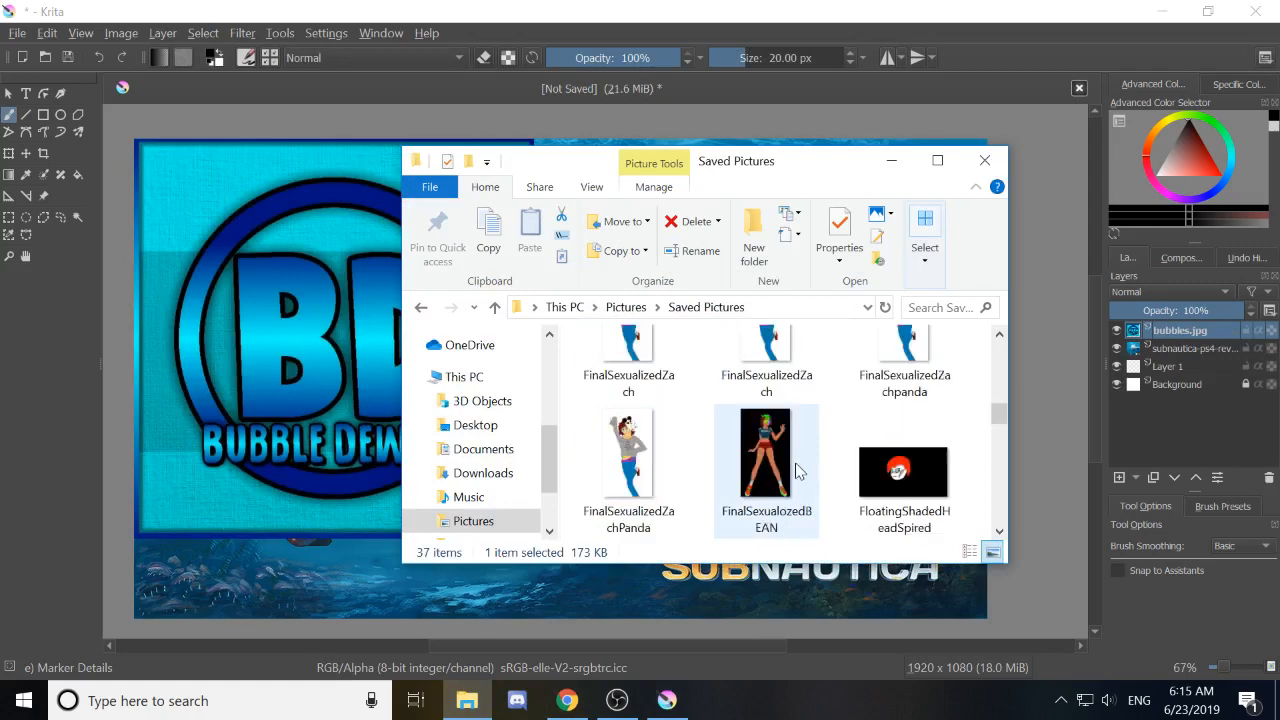
scroll(793, 471, "up", 1)
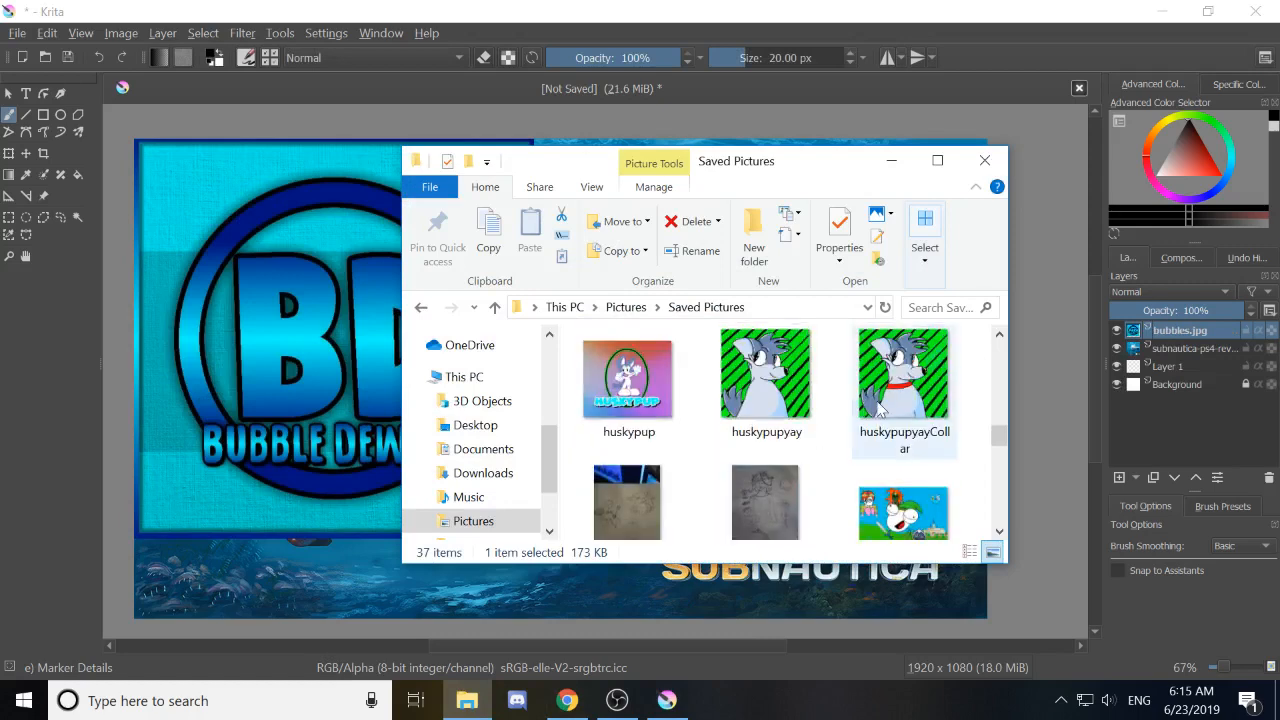
left_click(880, 410)
left_click_drag(920, 420, 295, 527)
left_click(315, 530)
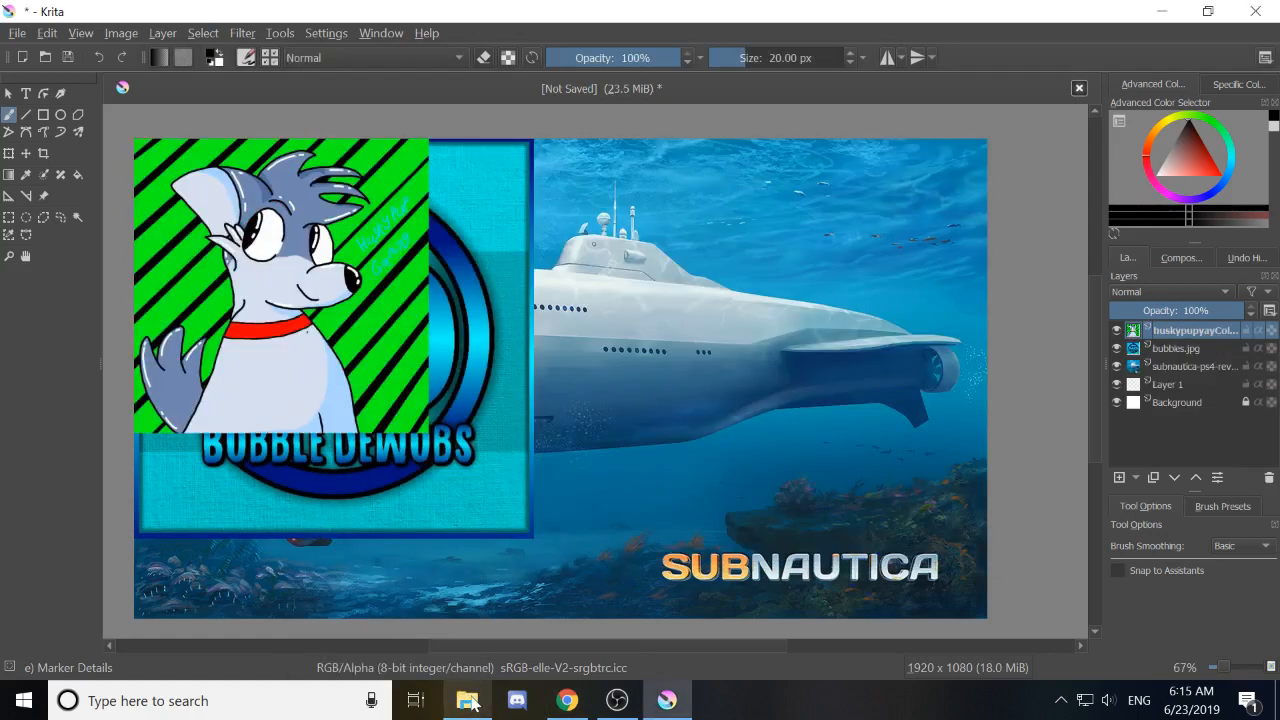
Insert the SSG logo image named photo from Saved Pictures into the canvas as a new layer.
left_click(467, 700)
scroll(798, 485, "down", 1)
scroll(798, 485, "down", 2)
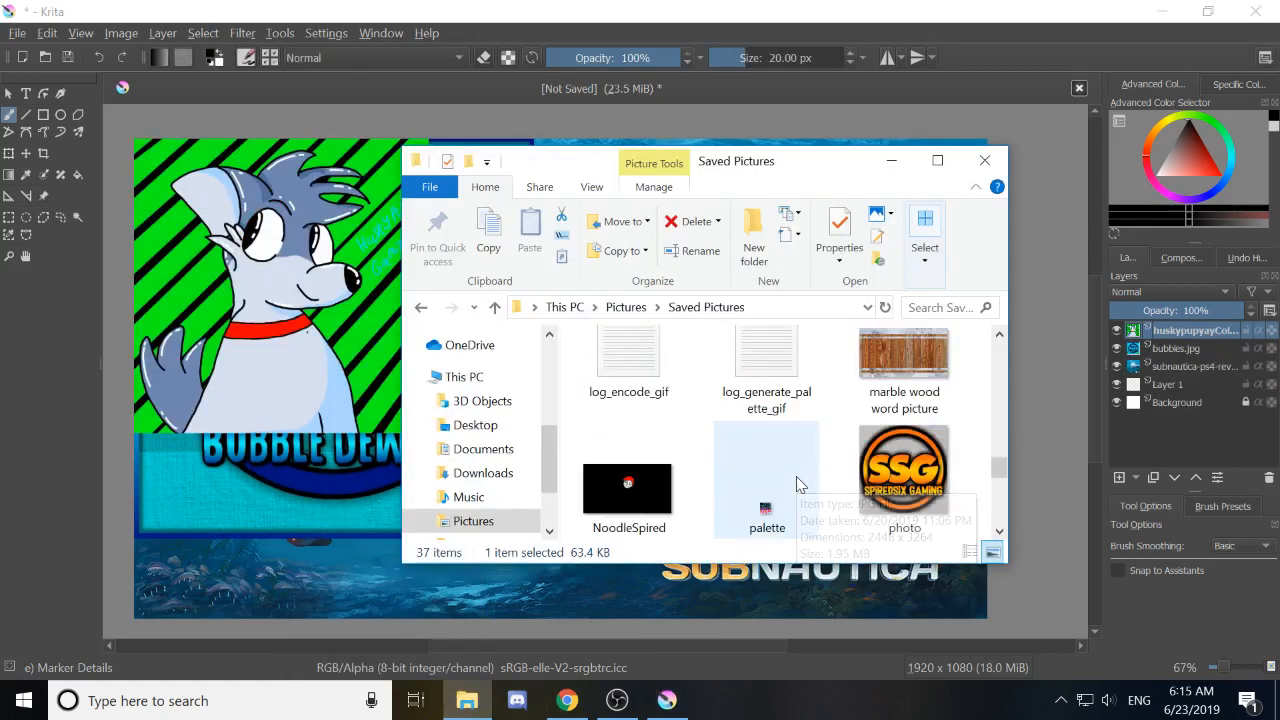
left_click(910, 505)
left_click_drag(915, 515, 216, 324)
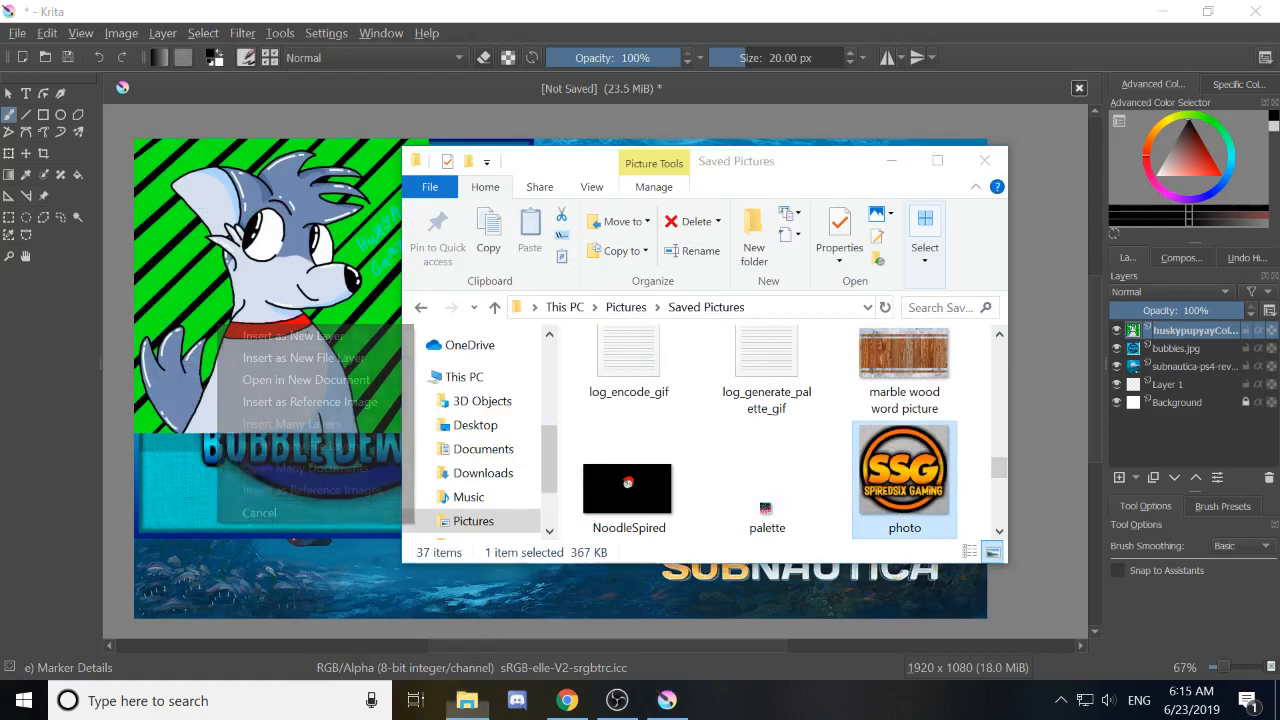
left_click(314, 340)
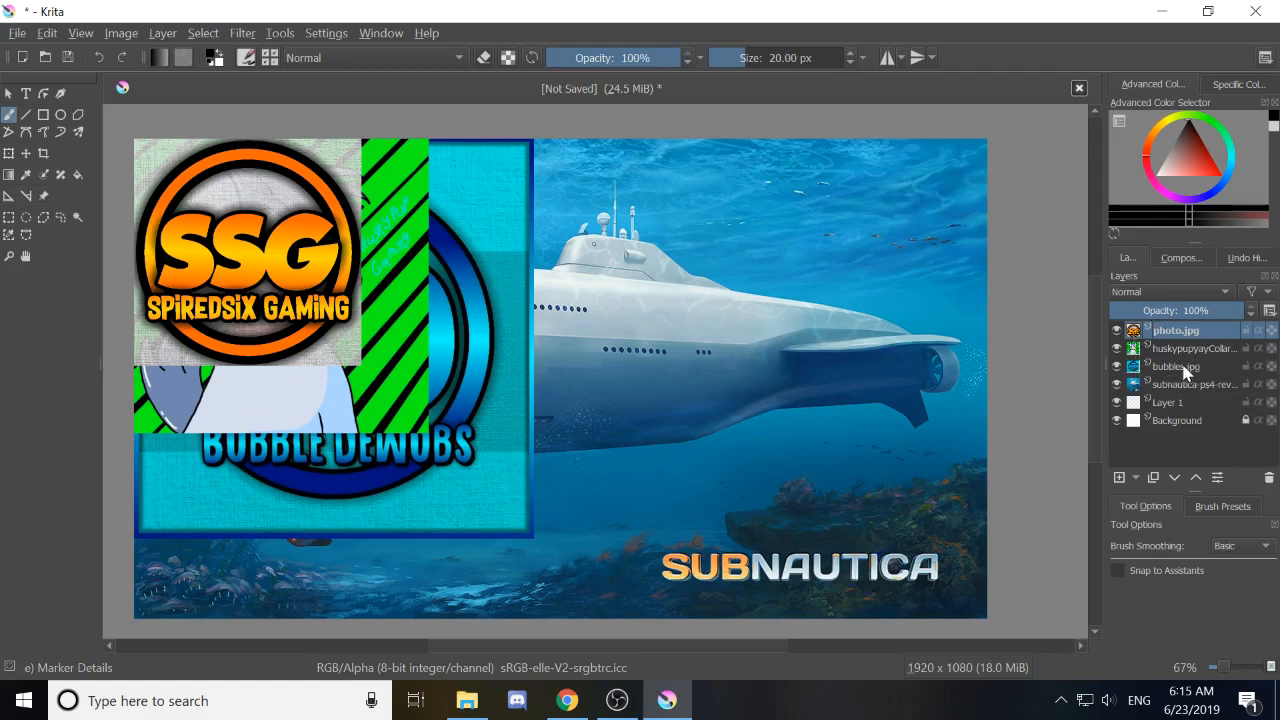
Try a rectangular and an elliptical selection around the SSG logo on the photo layer.
mouse_move(1181, 378)
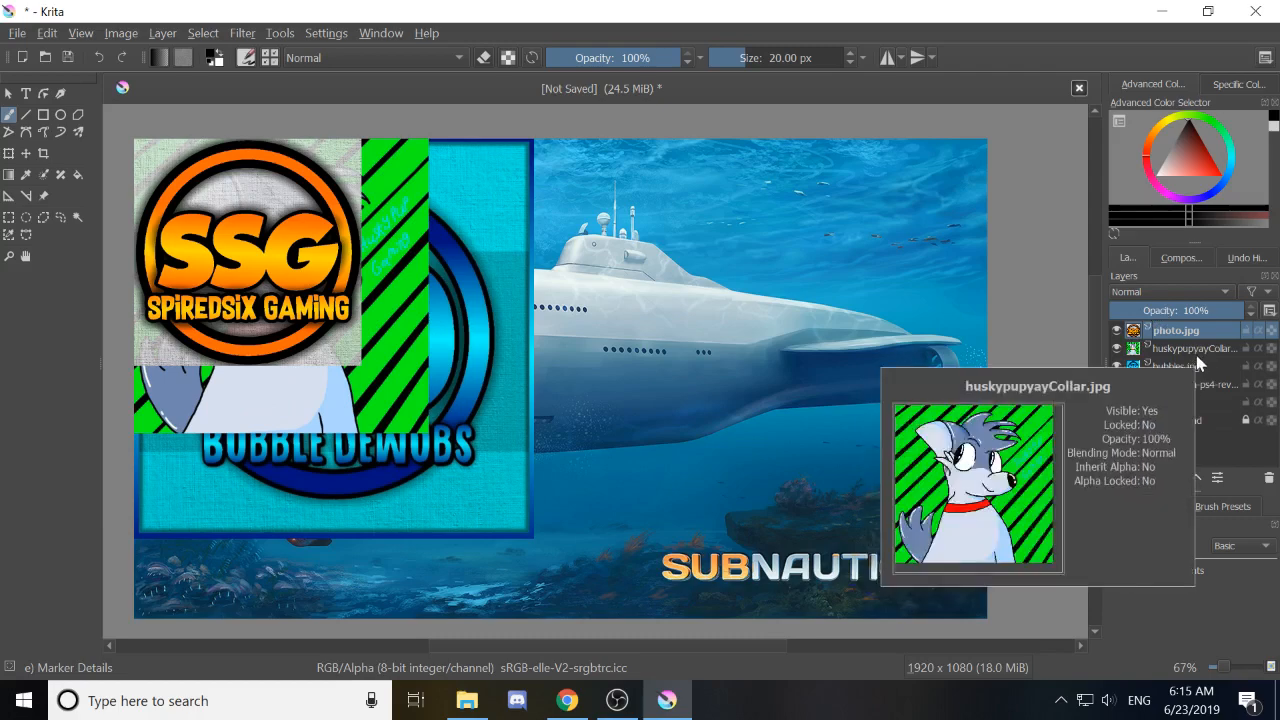
left_click(8, 218)
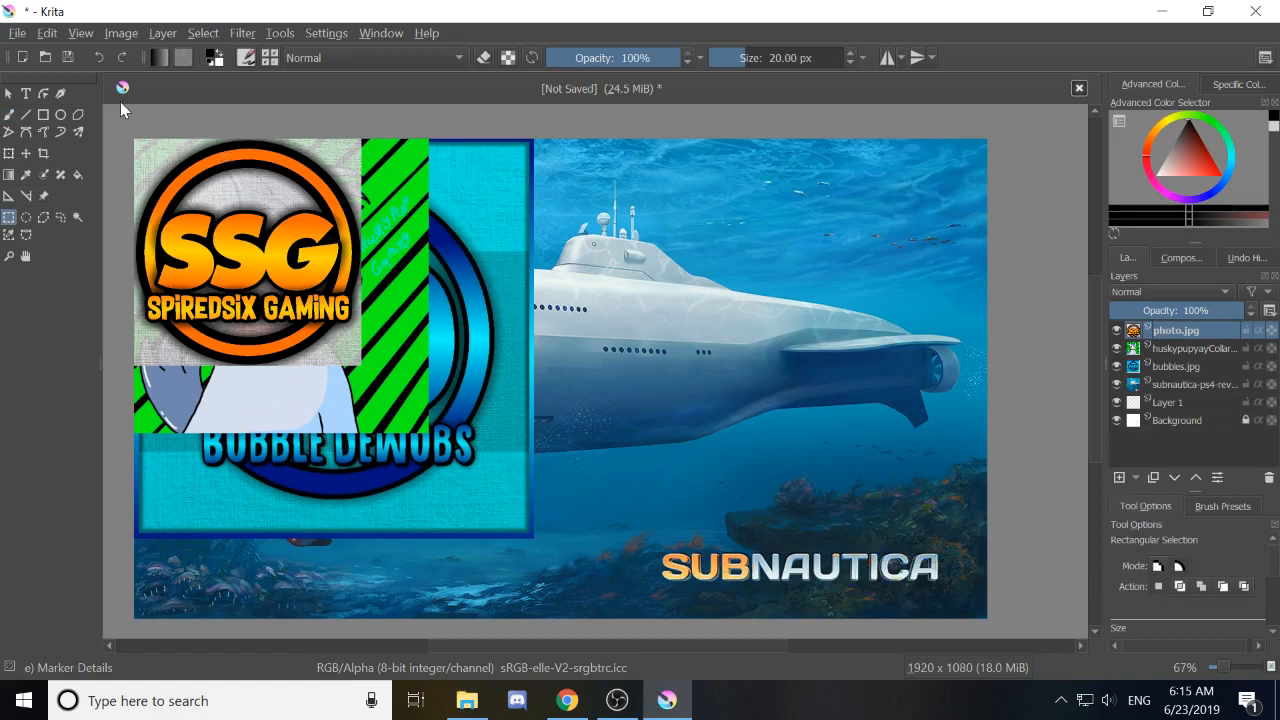
left_click_drag(124, 113, 398, 392)
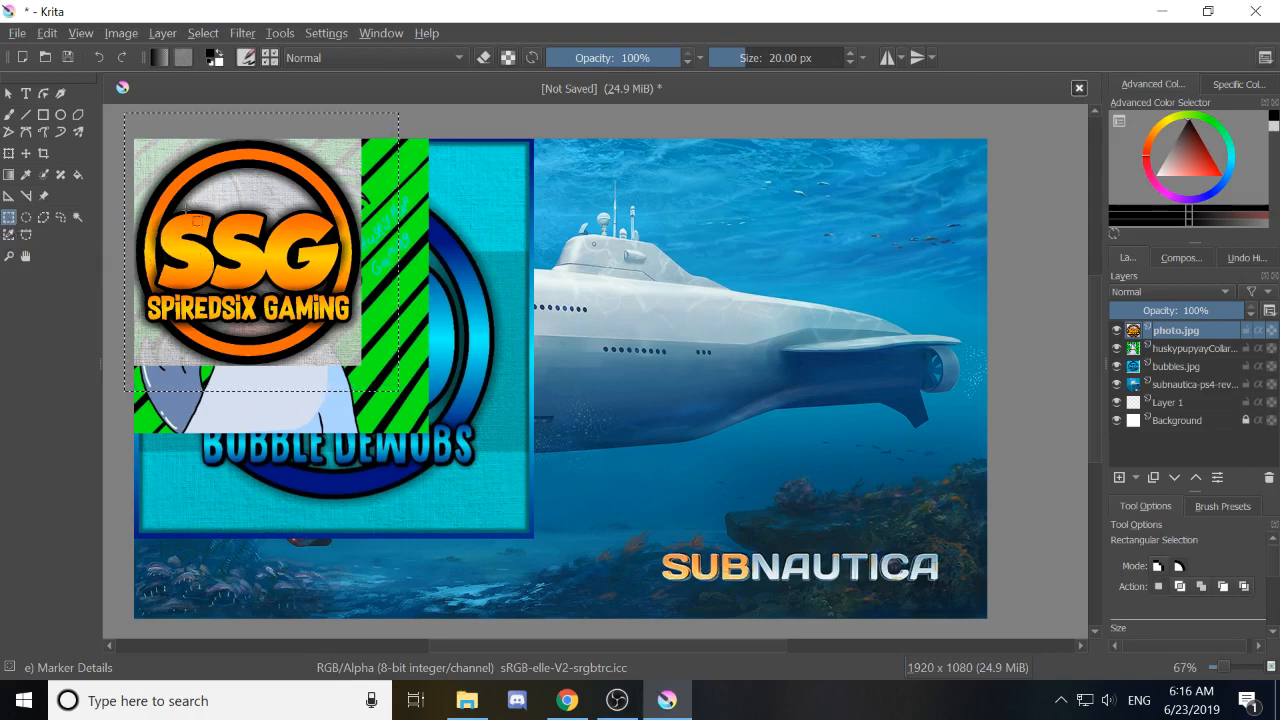
scroll(187, 212, "down", 1)
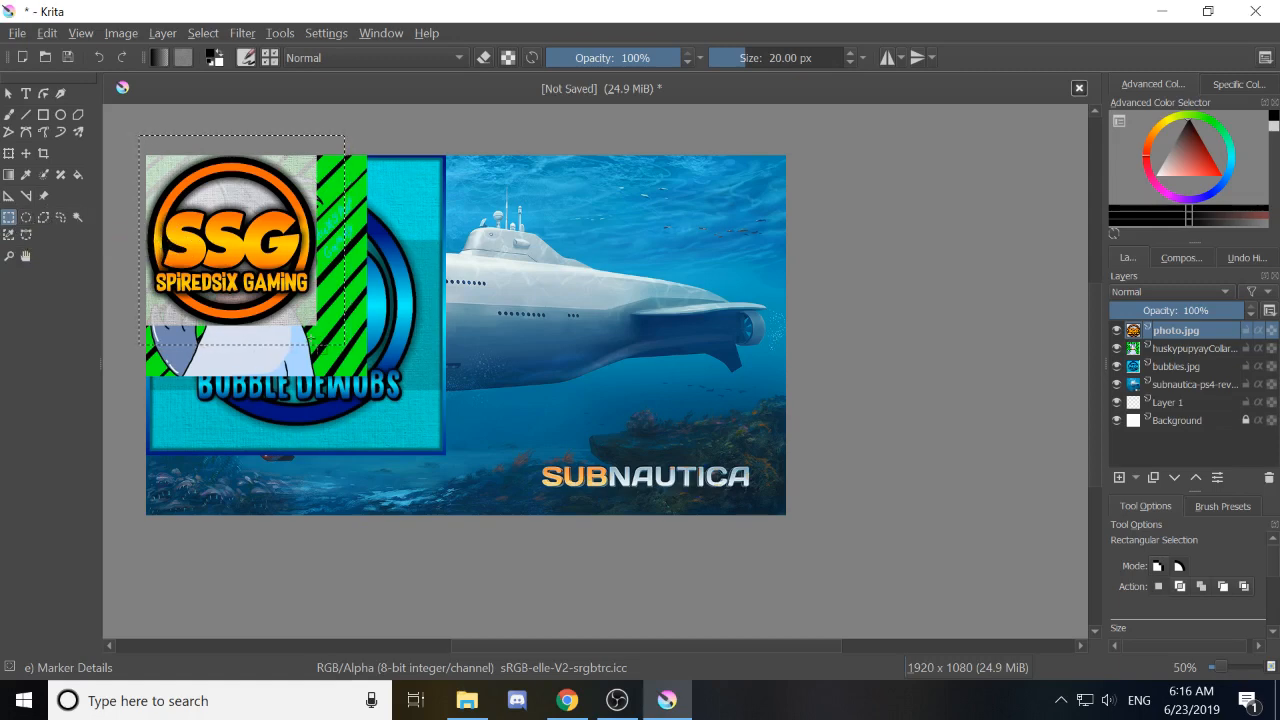
left_click_drag(431, 279, 531, 337)
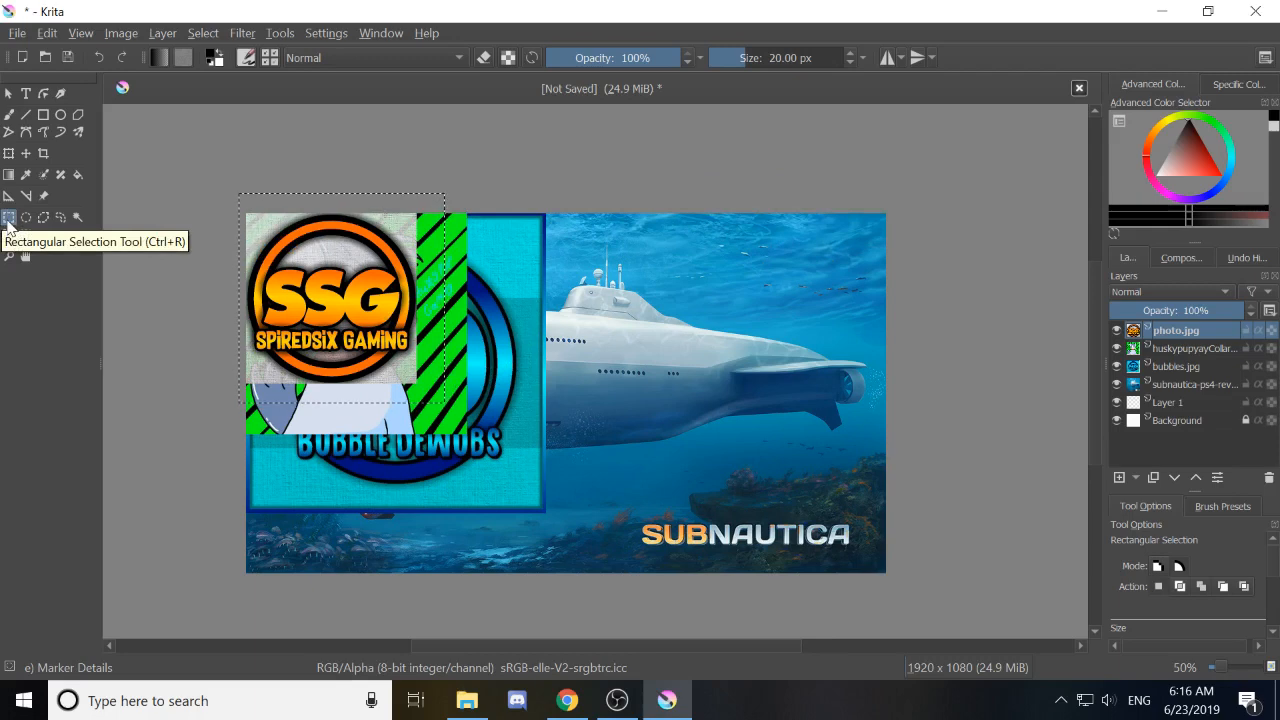
left_click_drag(214, 158, 455, 416)
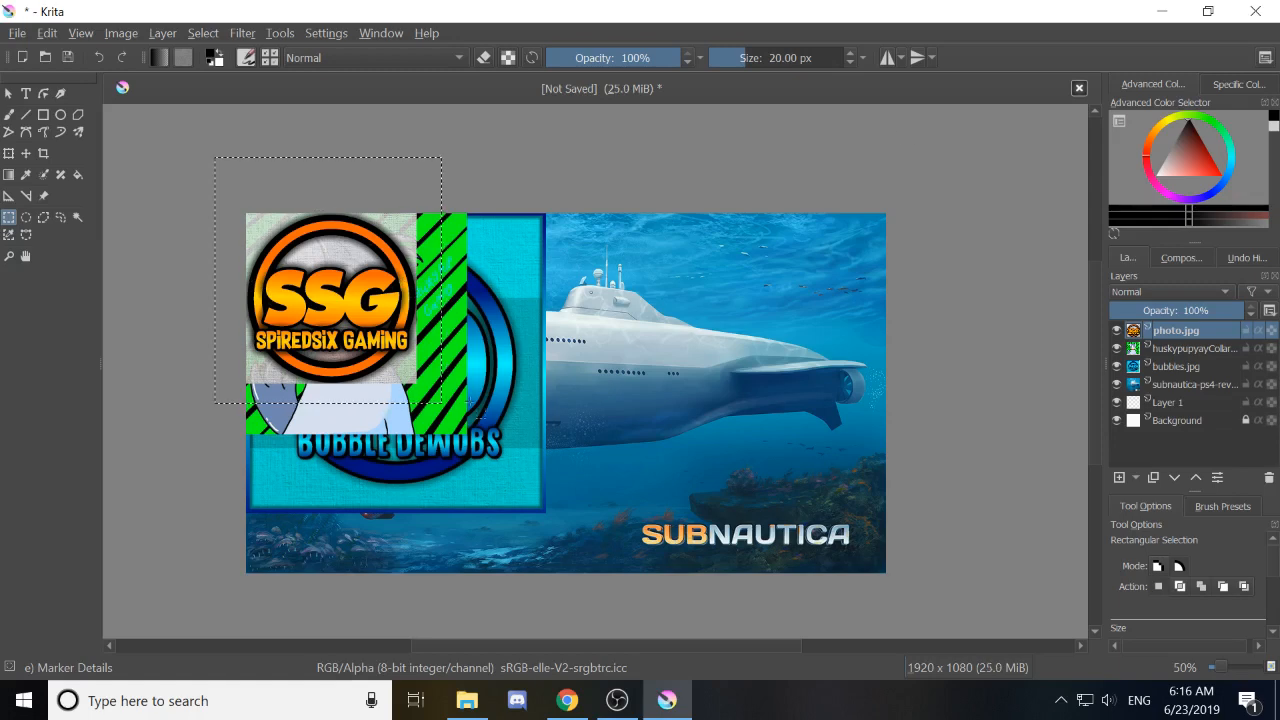
left_click(26, 218)
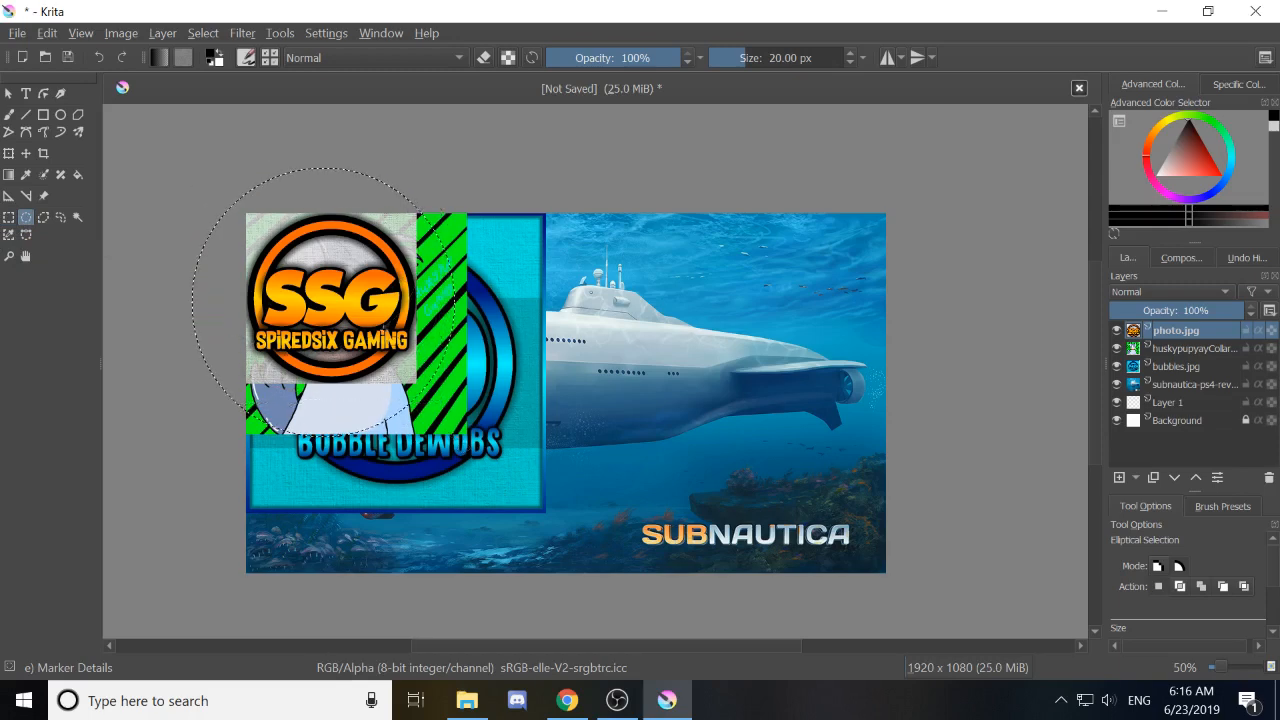
Outline the SSG logo with a rough closed polygonal selection that runs just outside its edges.
left_click(44, 218)
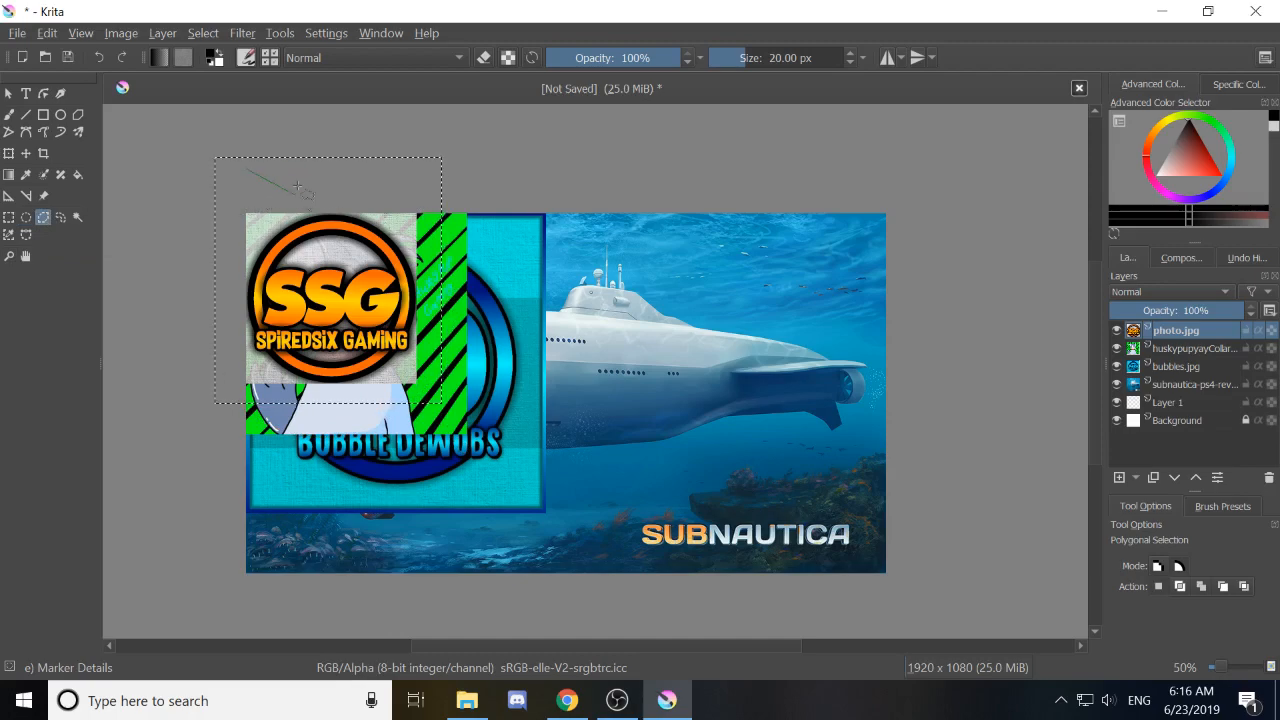
scroll(313, 182, "up", 2)
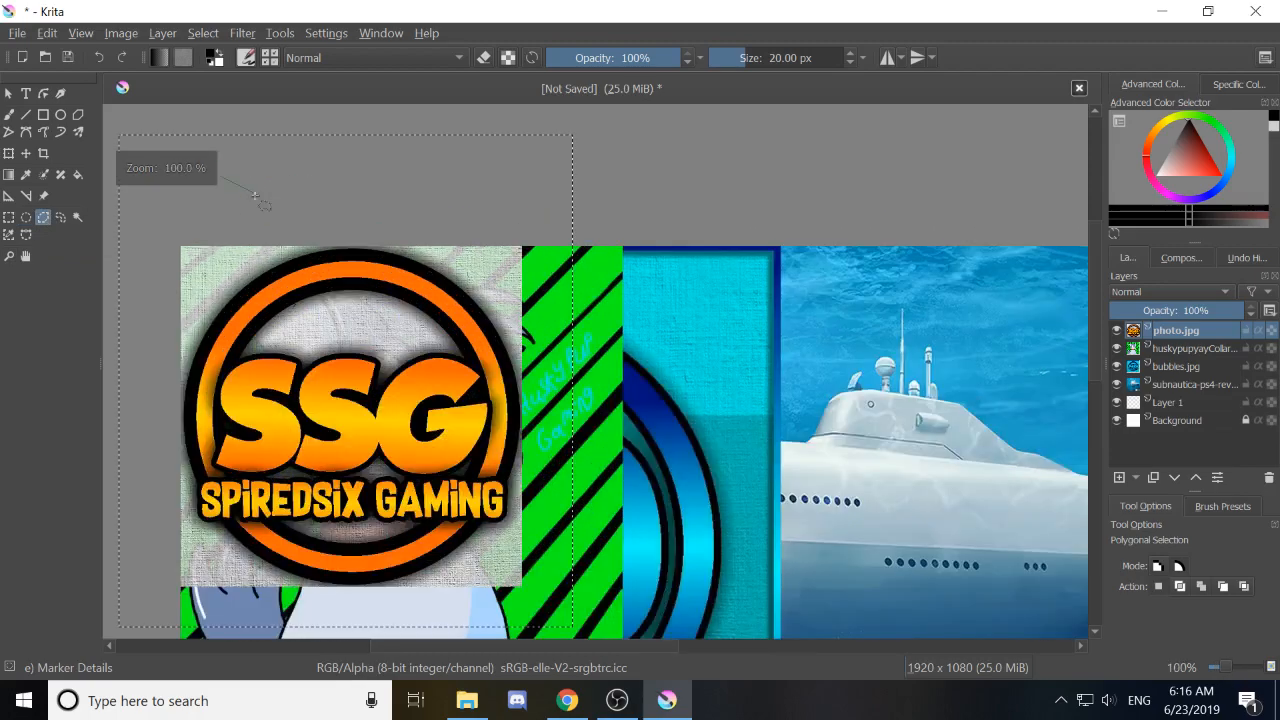
left_click(181, 158)
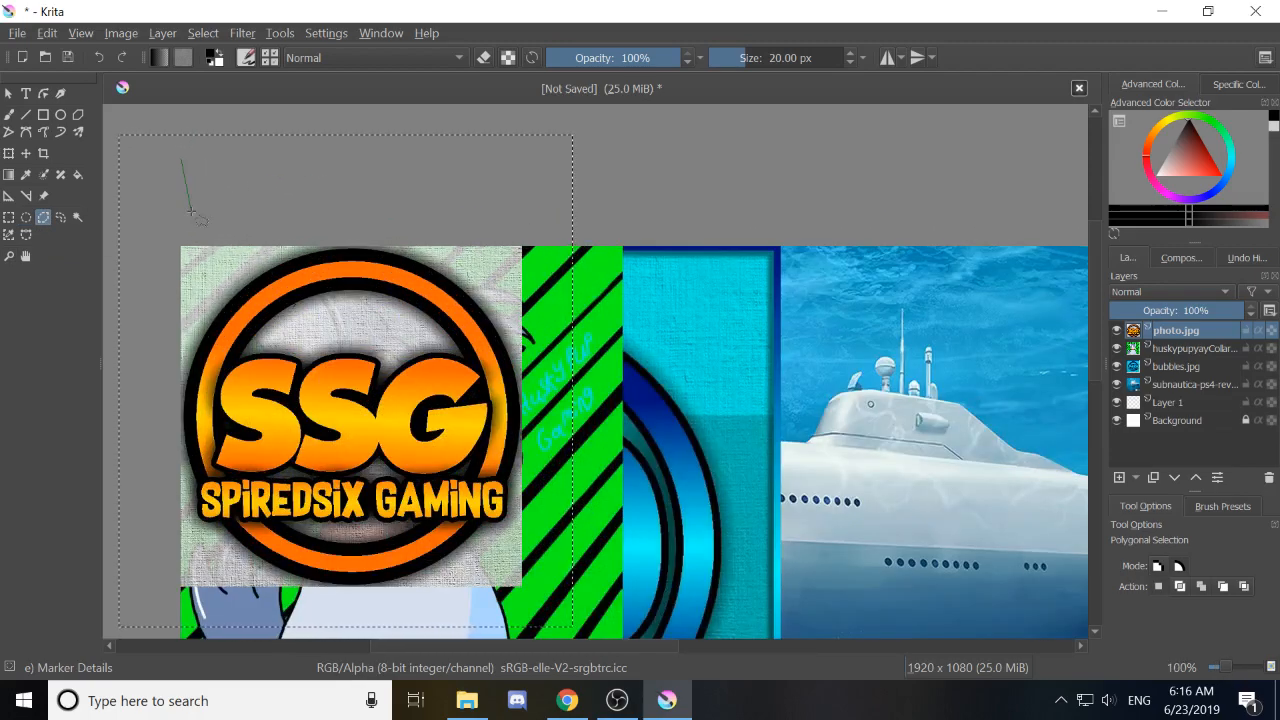
left_click(190, 210)
left_click(305, 158)
left_click(297, 210)
left_click(366, 172)
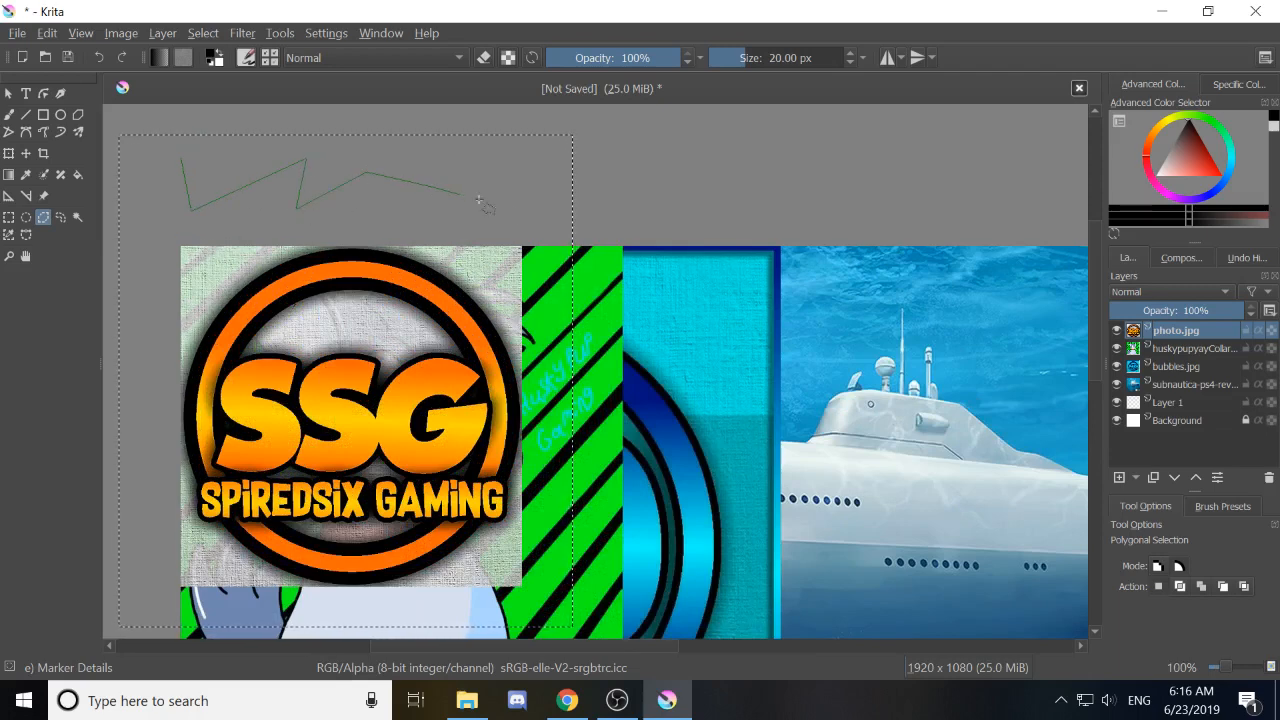
left_click(550, 205)
left_click(575, 247)
left_click(554, 312)
left_click(597, 412)
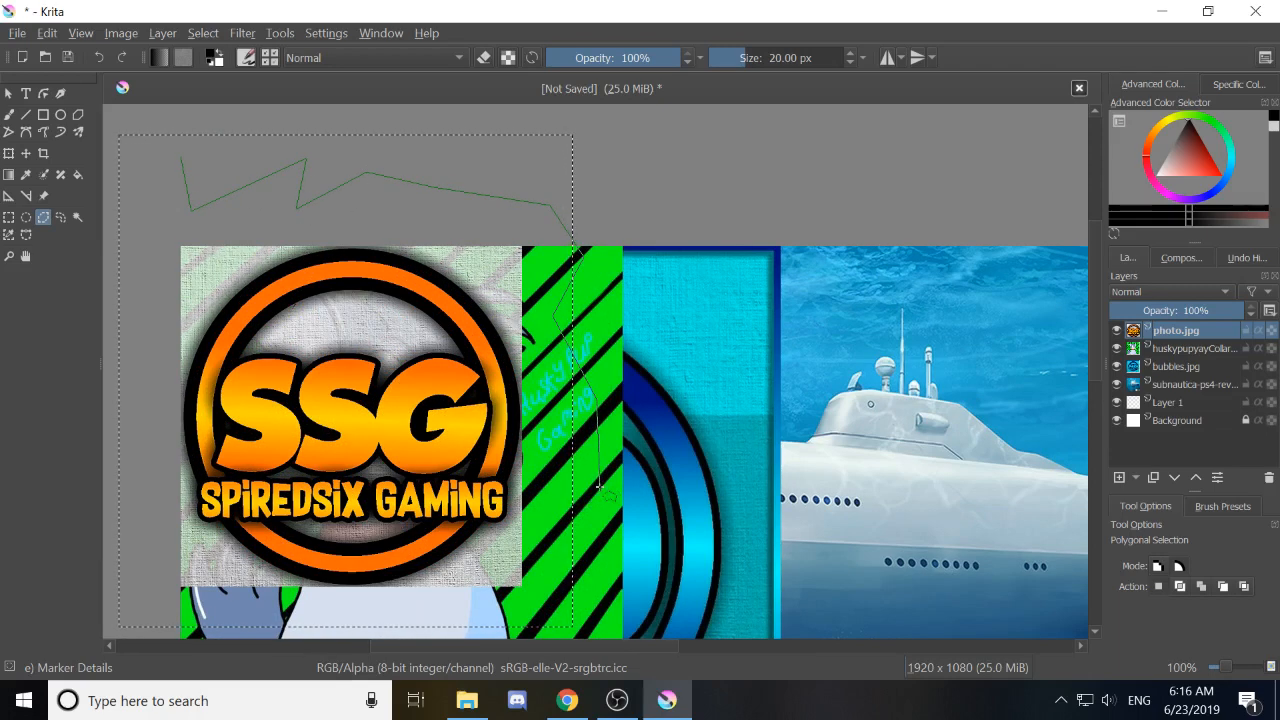
left_click(600, 488)
left_click_drag(548, 613, 699, 475)
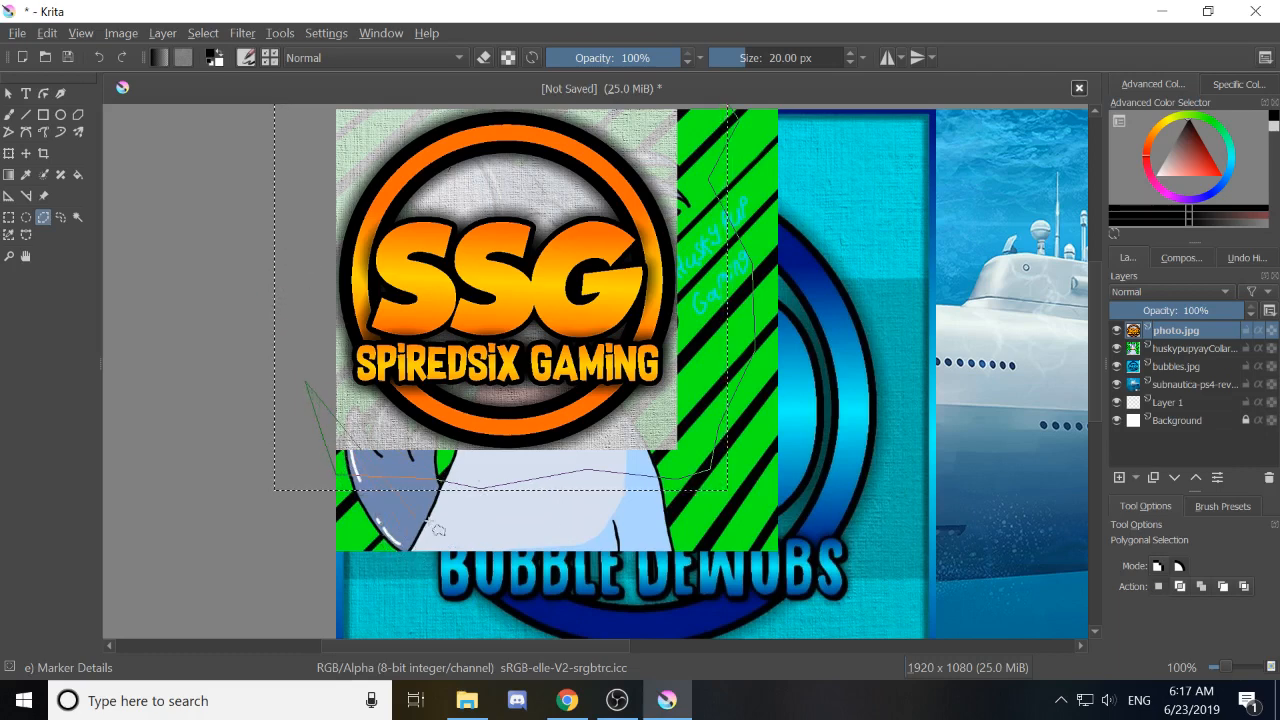
scroll(380, 270, "up", 4)
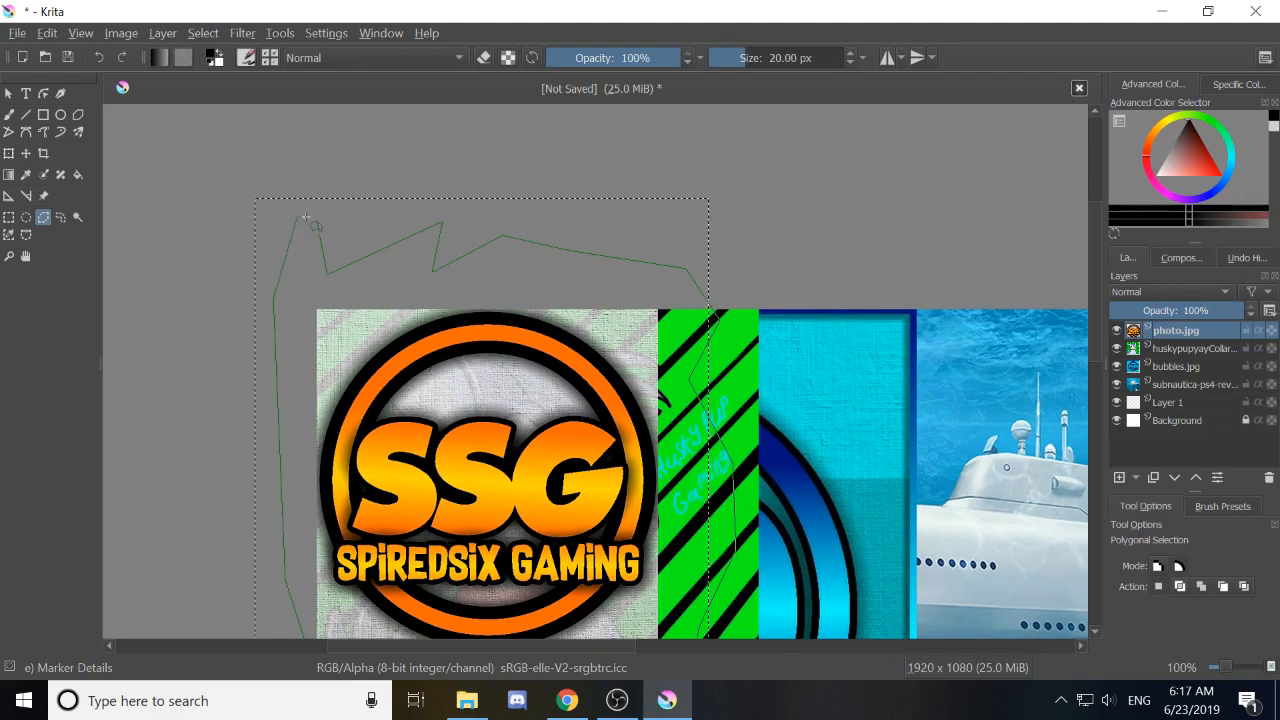
scroll(309, 217, "up", 4)
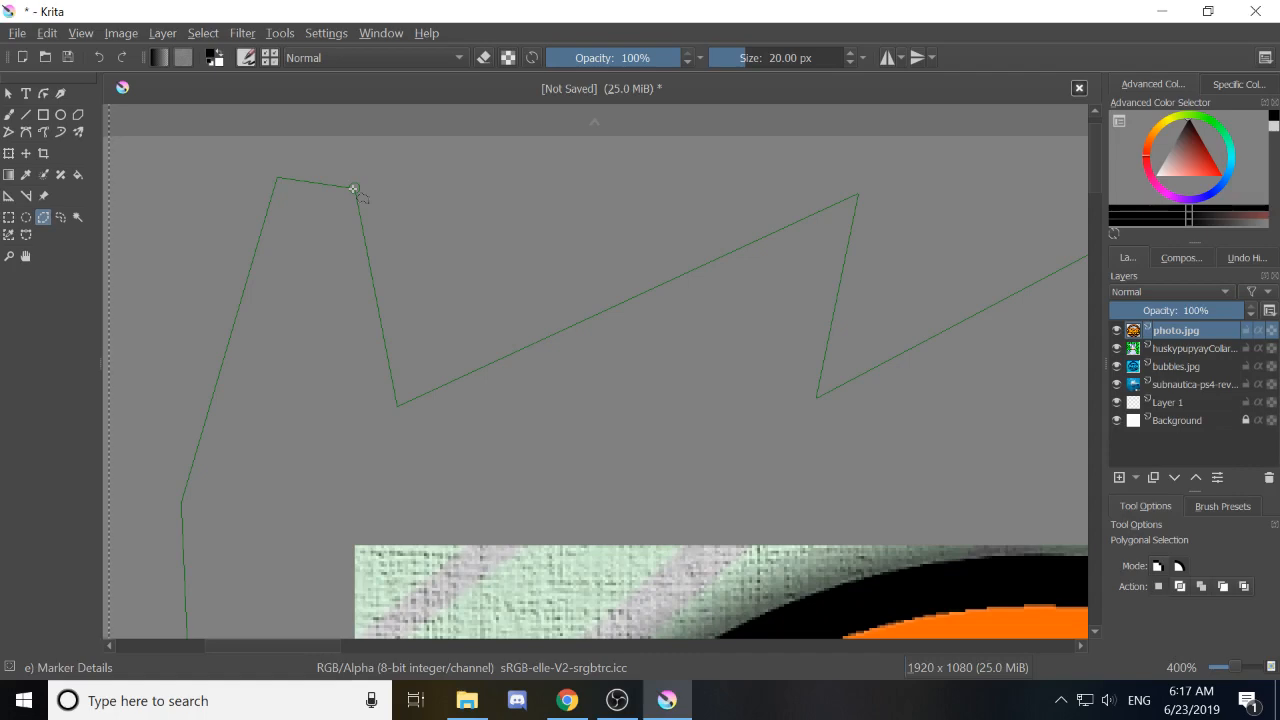
left_click(353, 188)
scroll(704, 400, "down", 6)
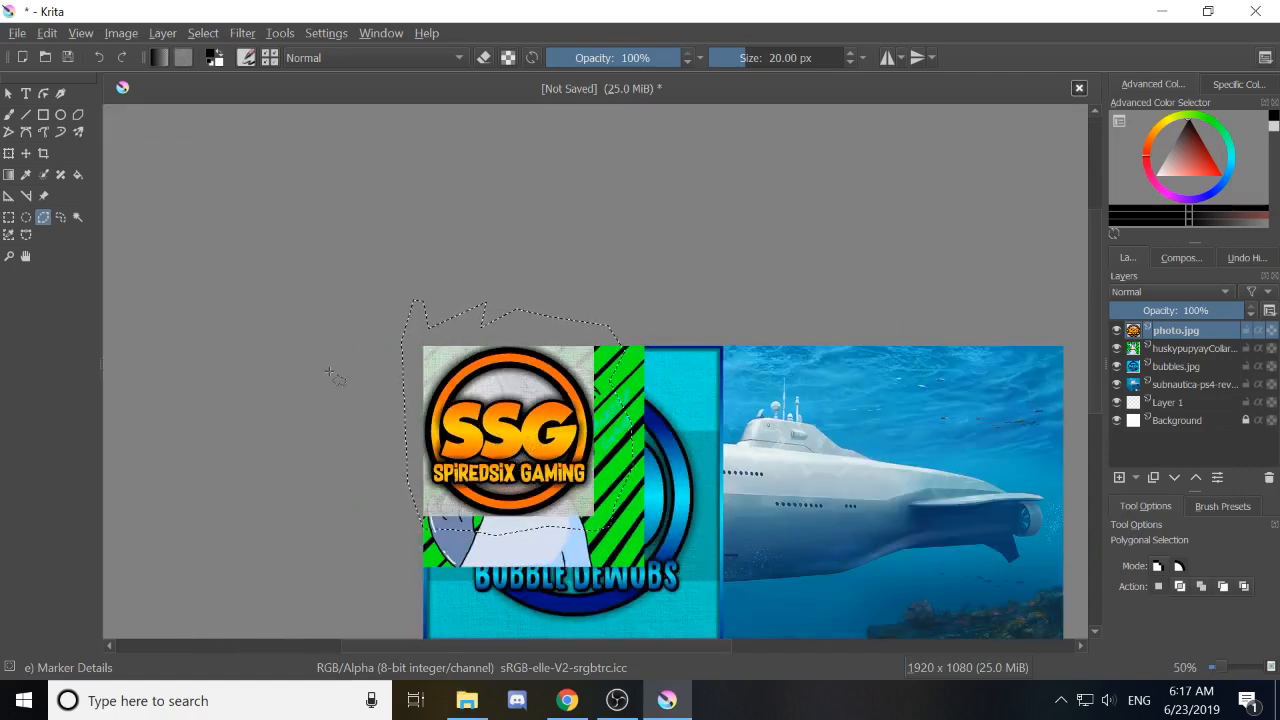
Enclose the whole SSG logo in a rectangular selection on the photo layer.
left_click(9, 217)
mouse_move(271, 227)
left_mouse_down()
mouse_move(489, 407)
mouse_move(622, 570)
mouse_move(622, 538)
left_mouse_up()
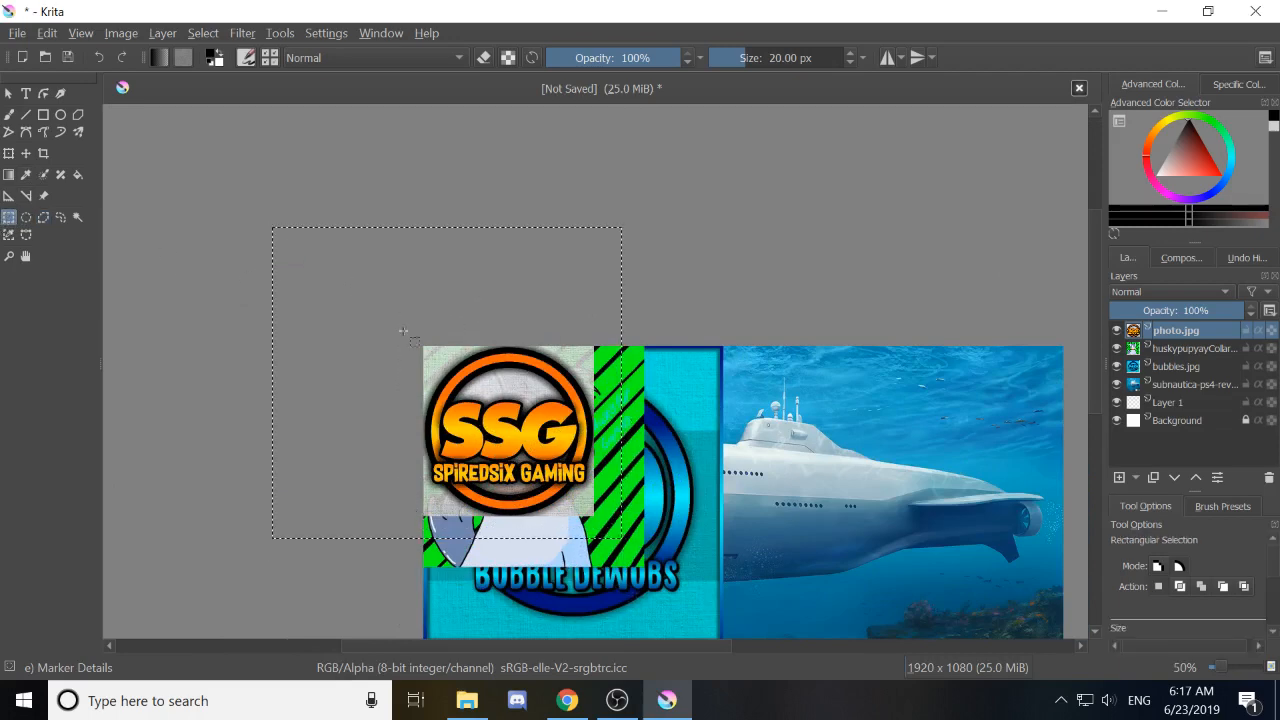
left_click_drag(403, 331, 607, 528)
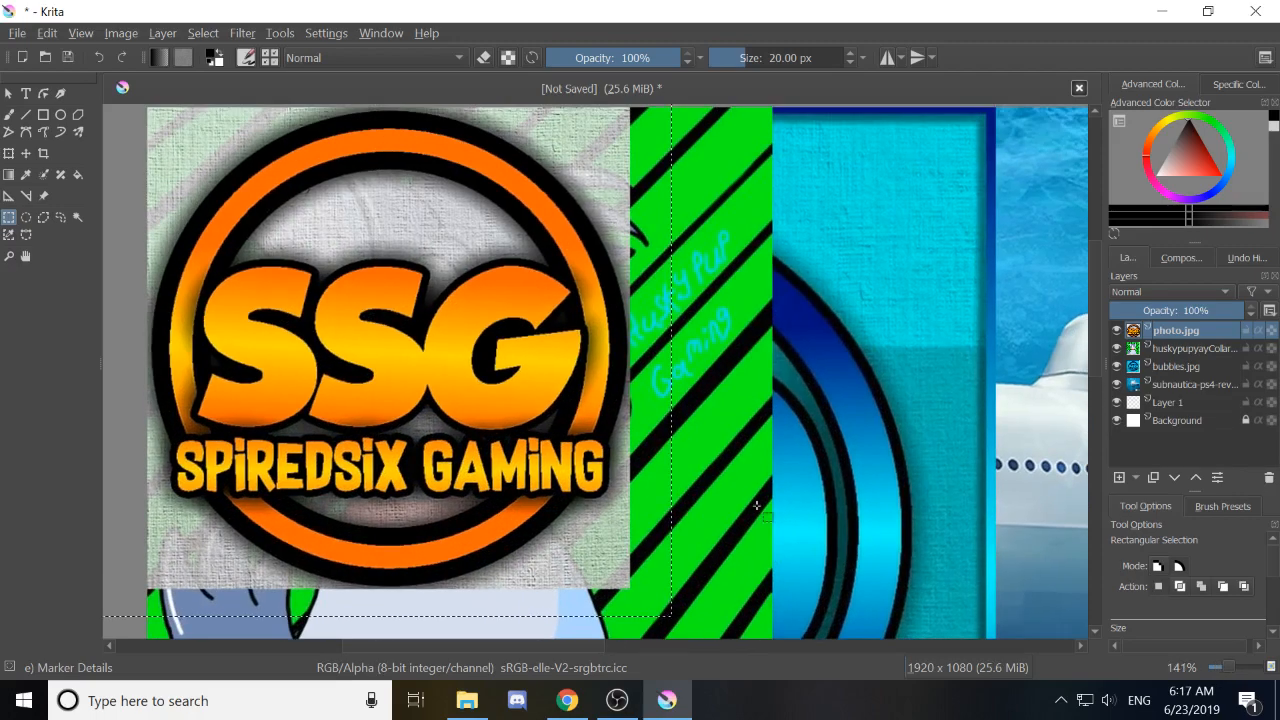
scroll(757, 506, "down", 2)
left_click_drag(768, 485, 700, 397)
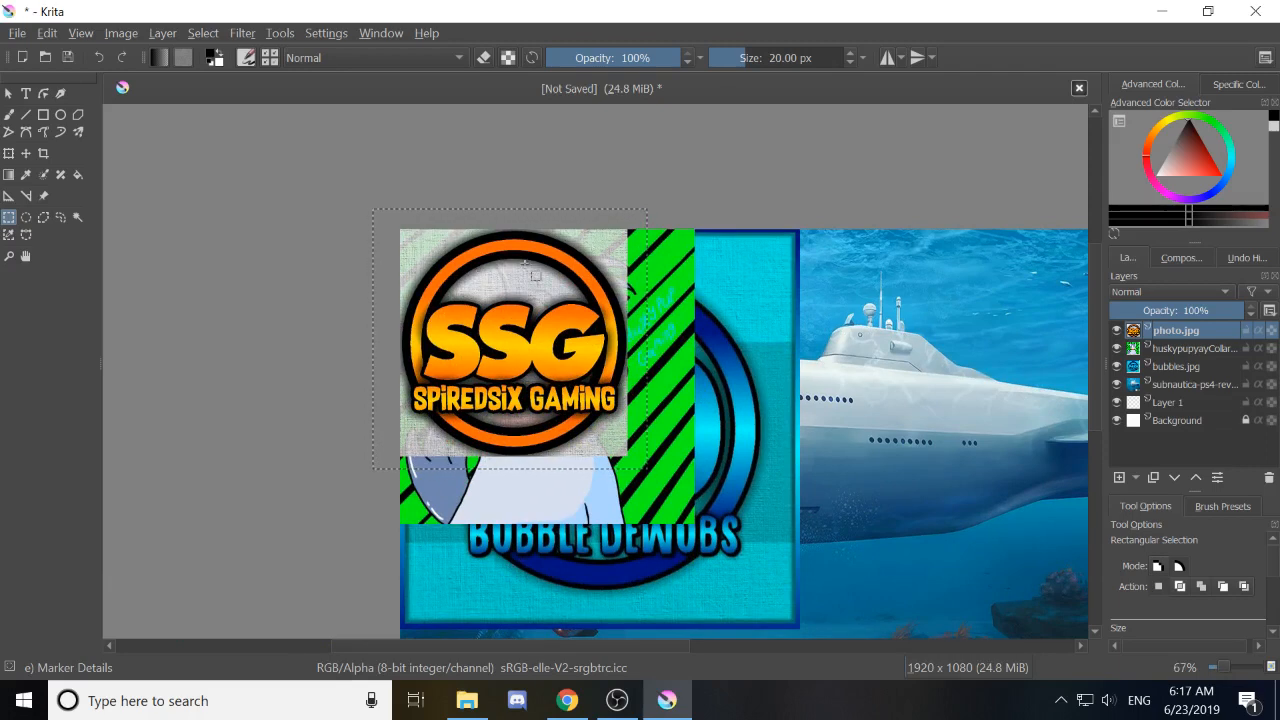
Transform the selected SSG logo and move it slightly down and right over the husky picture.
key("ctrl+t")
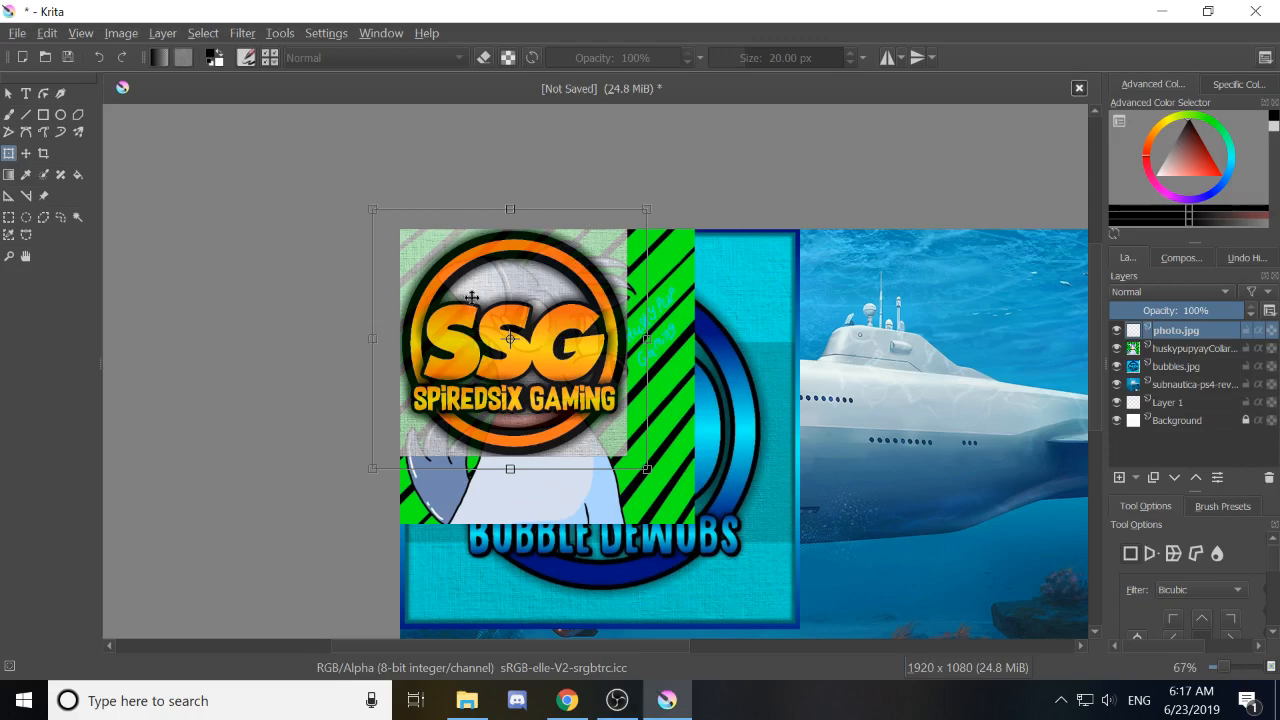
left_click_drag(471, 294, 505, 310)
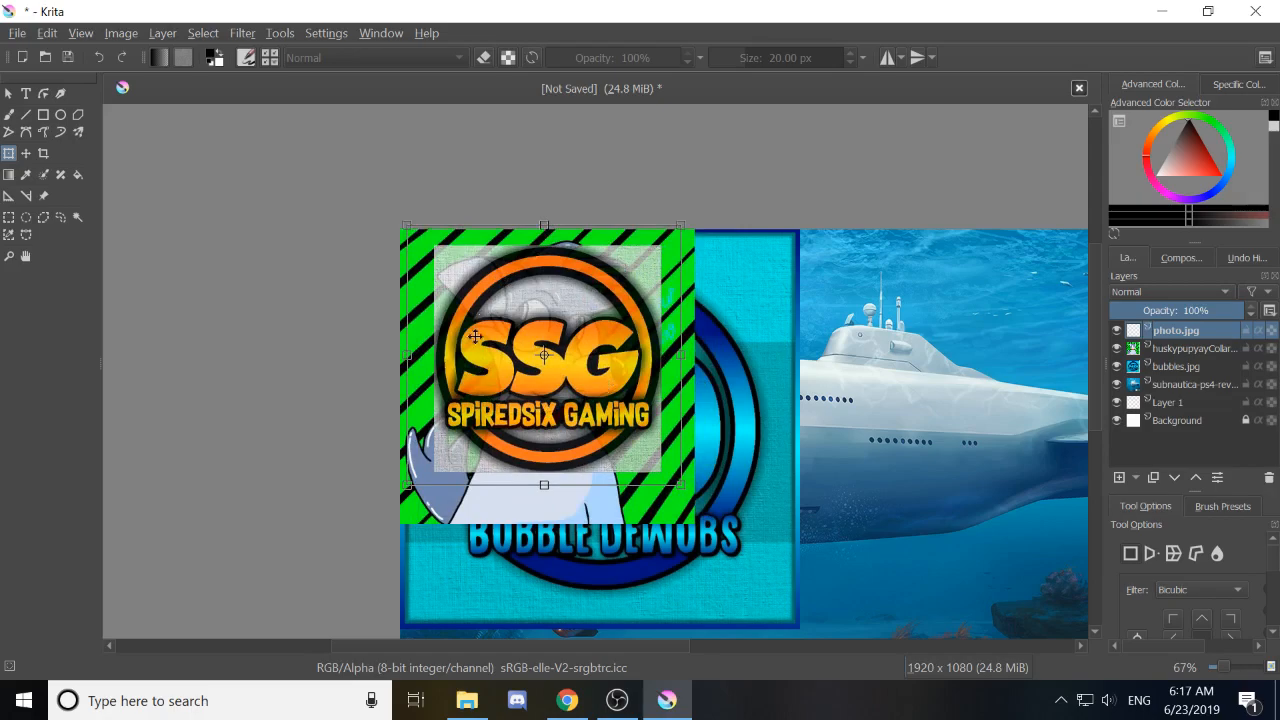
left_click_drag(471, 298, 472, 340)
scroll(472, 340, "up", 3)
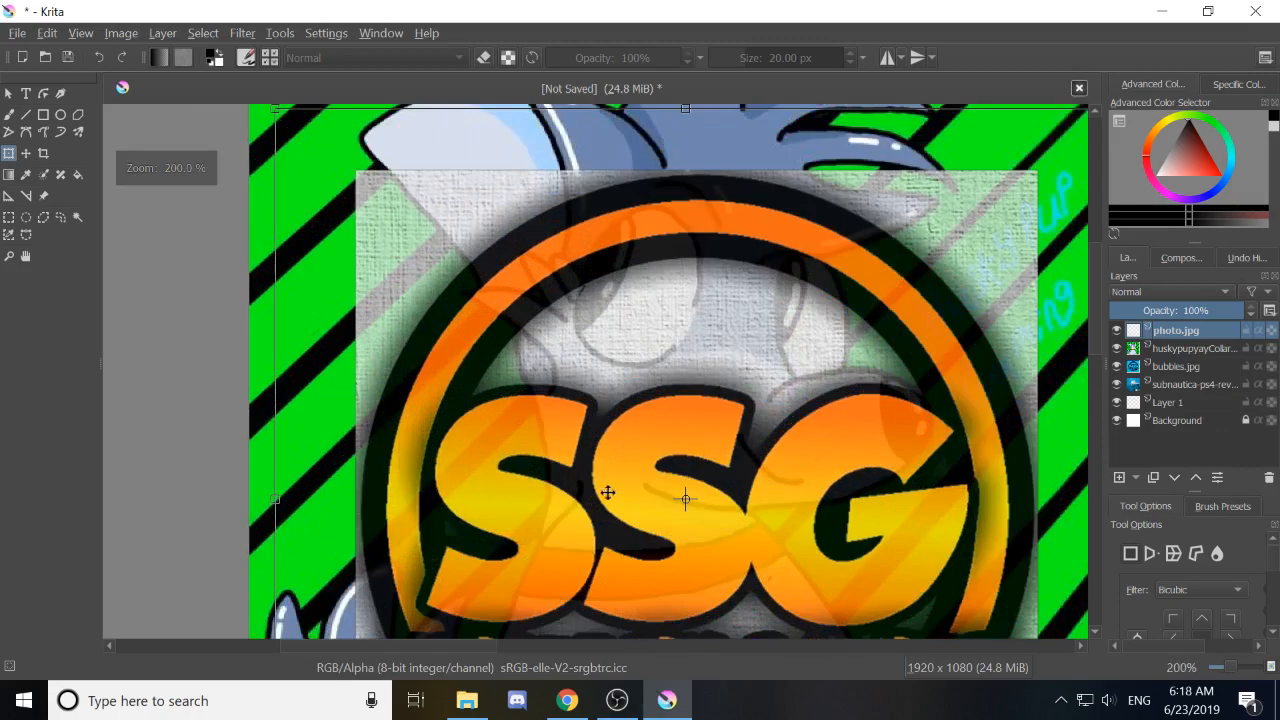
left_click_drag(731, 523, 597, 354)
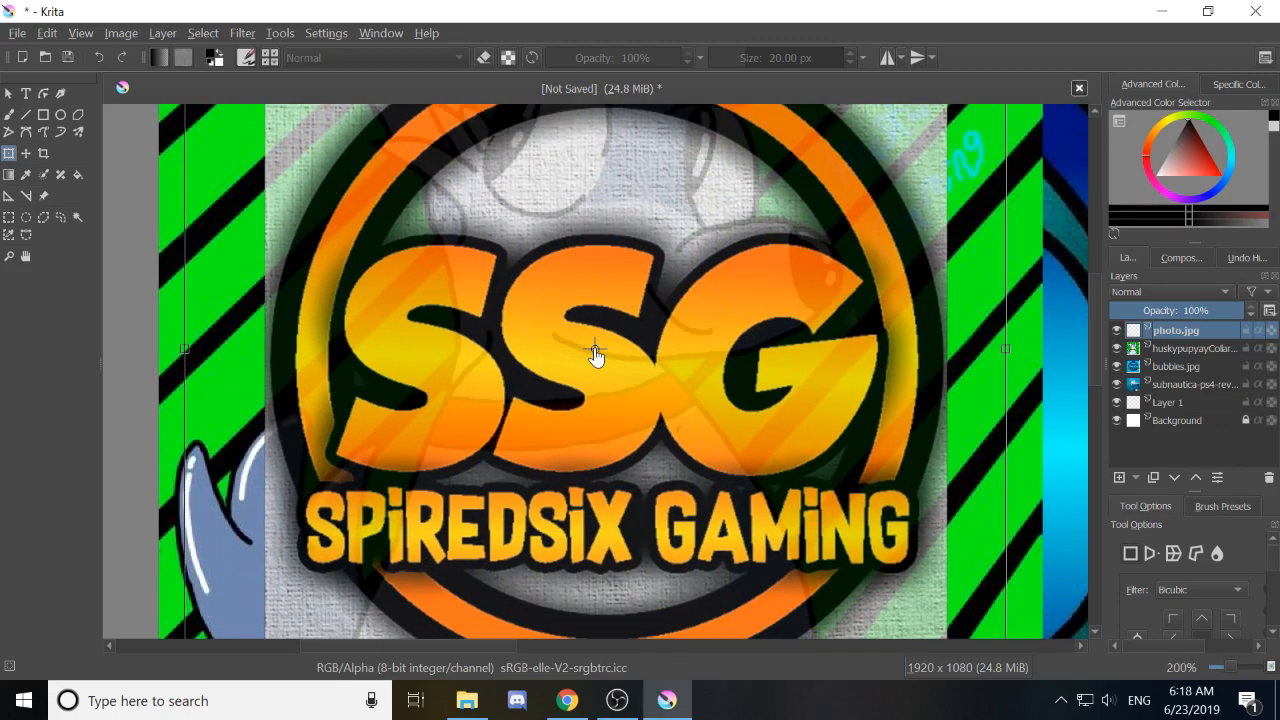
scroll(595, 355, "down", 1)
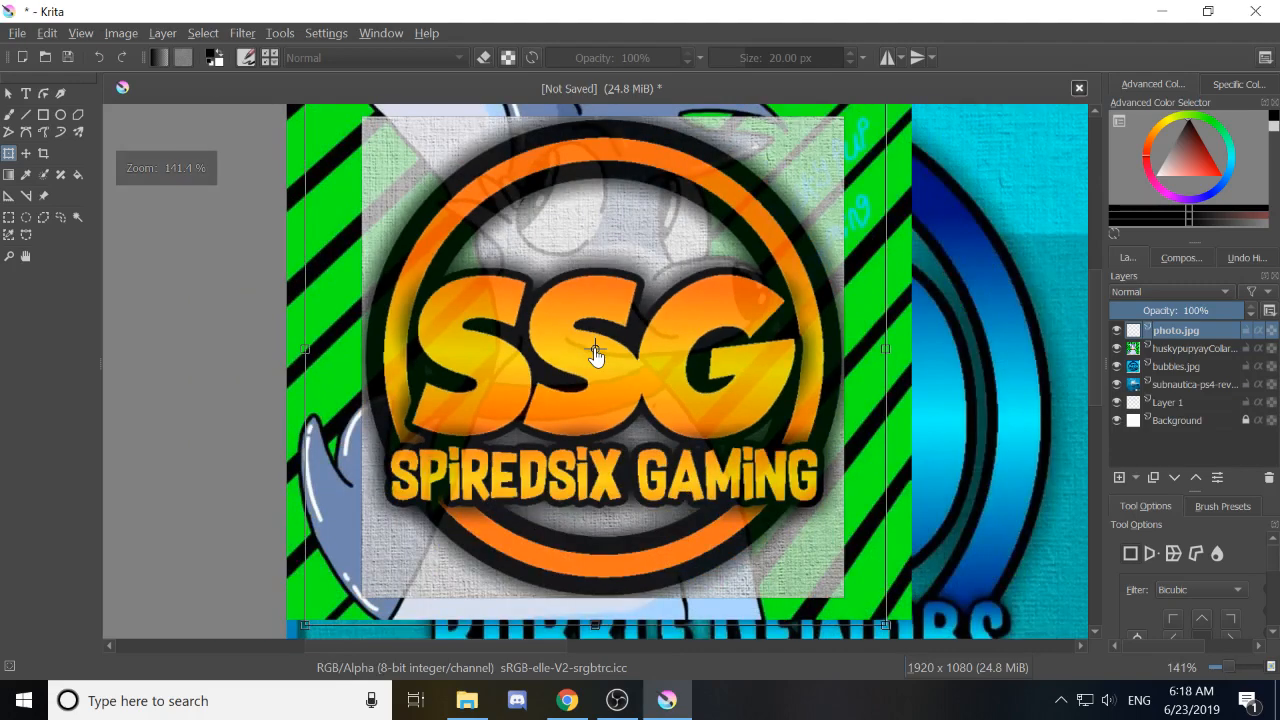
scroll(595, 355, "up", 2)
scroll(595, 355, "down", 2)
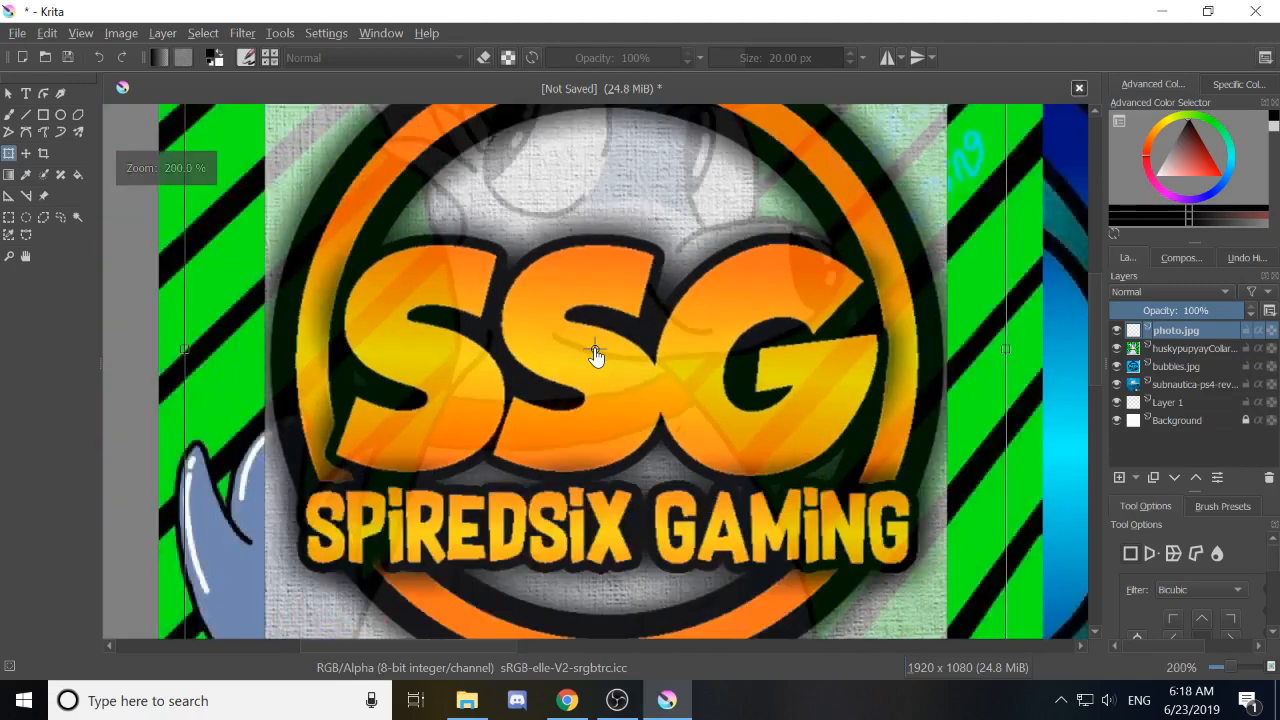
scroll(595, 355, "up", 1)
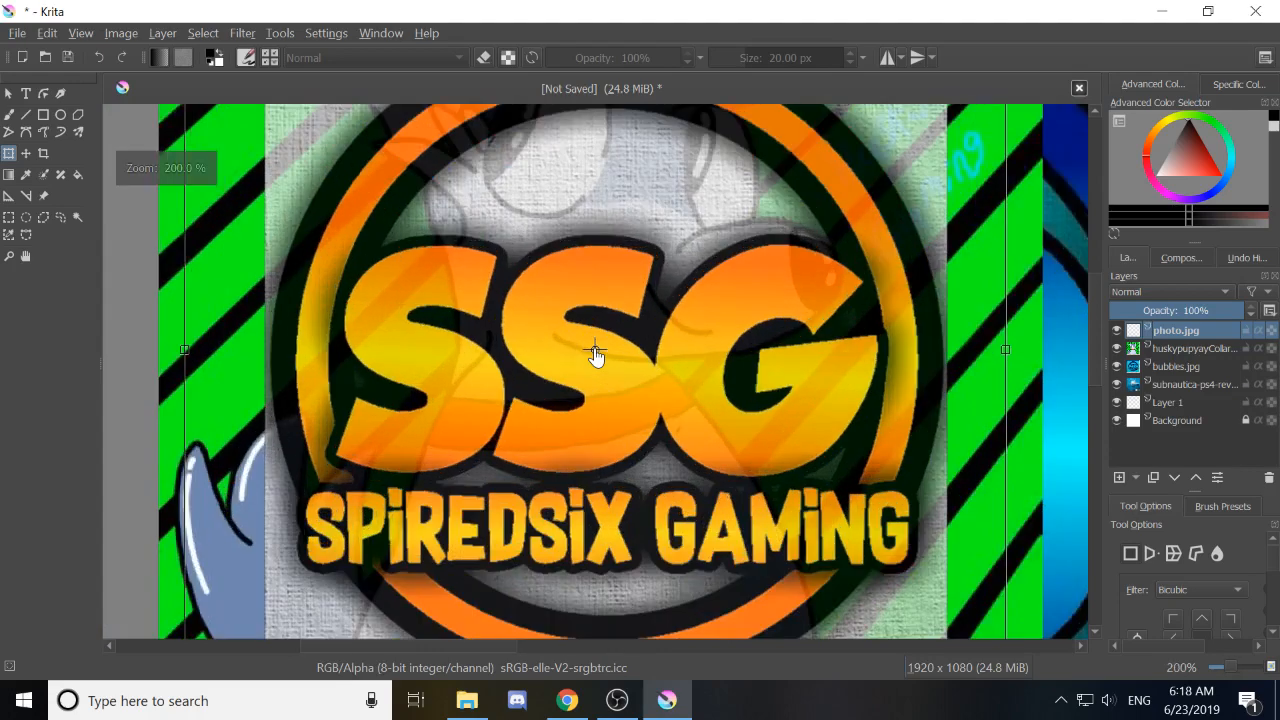
scroll(657, 414, "down", 2)
scroll(647, 395, "up", 1)
left_click_drag(647, 395, 642, 395)
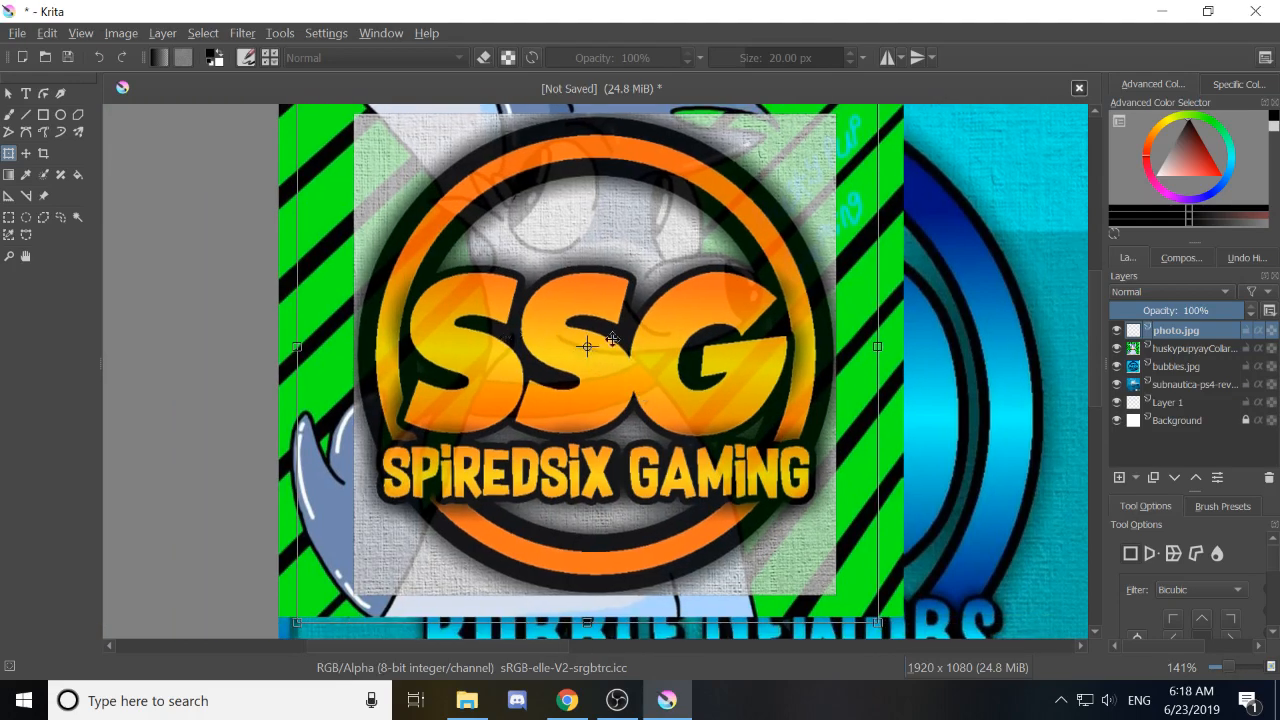
scroll(646, 364, "down", 1)
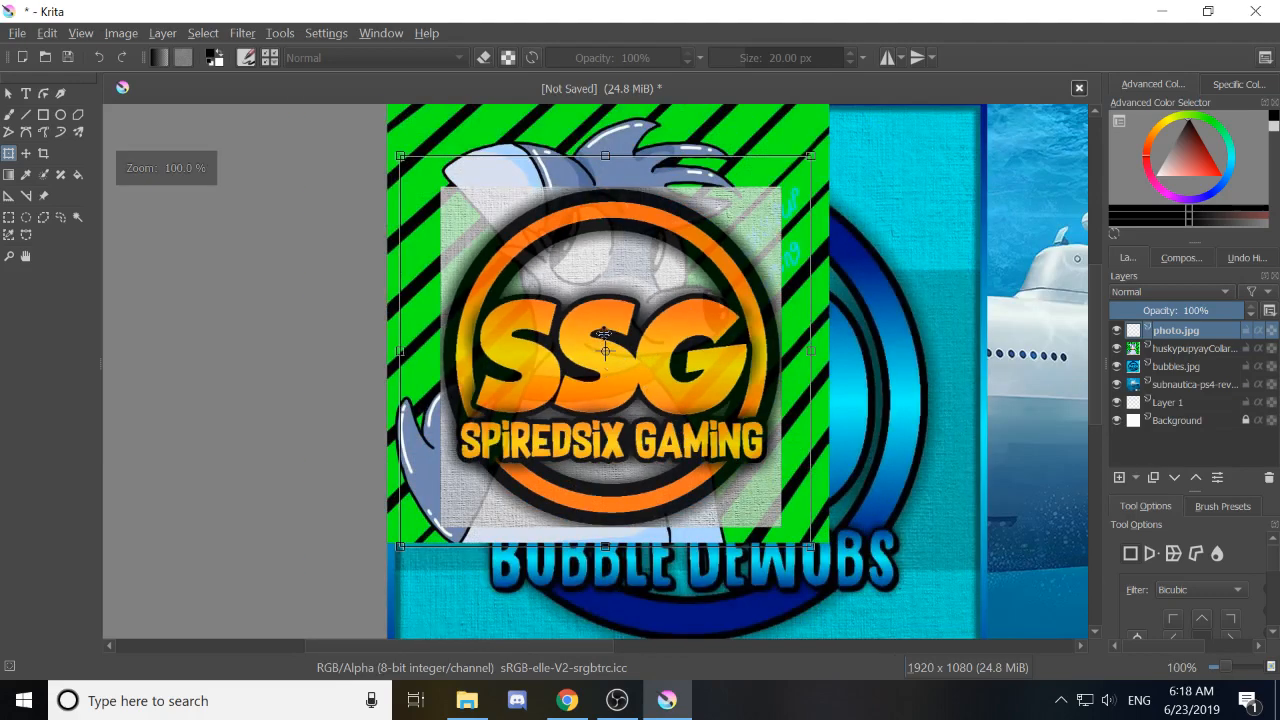
Rotate the SSG logo very slightly clockwise over the husky picture.
scroll(604, 334, "up", 1)
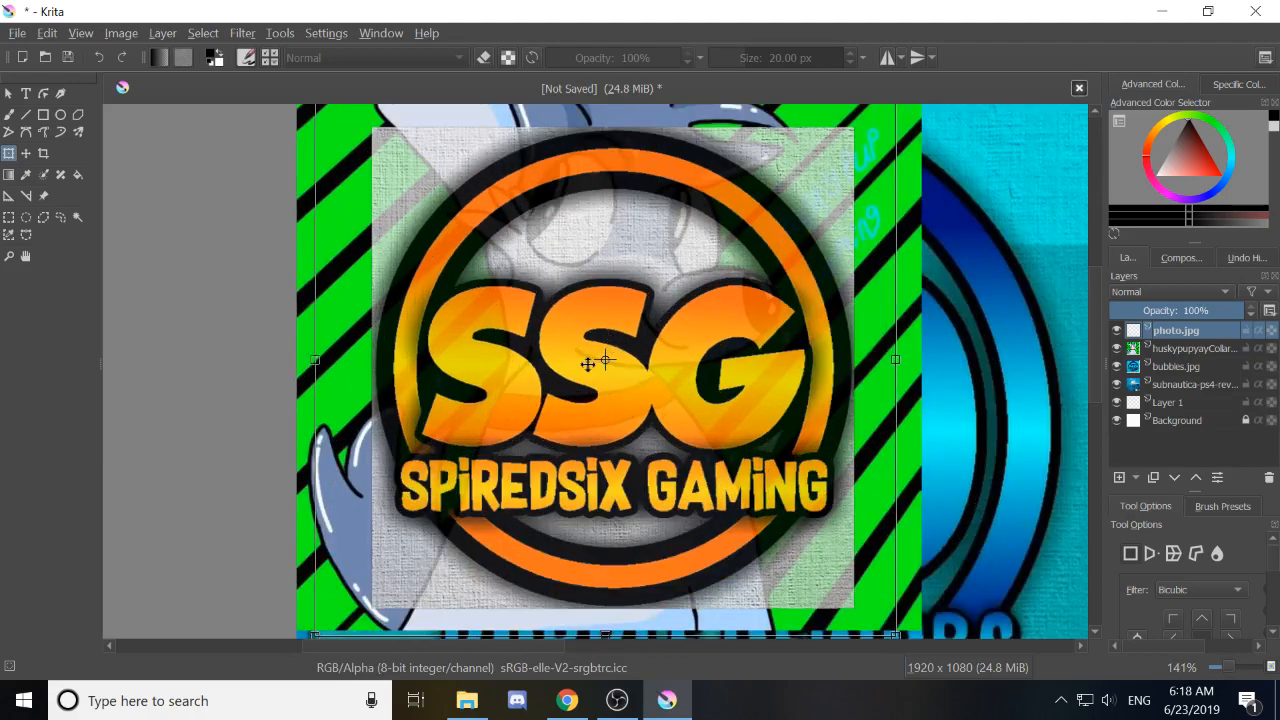
scroll(664, 360, "down", 1)
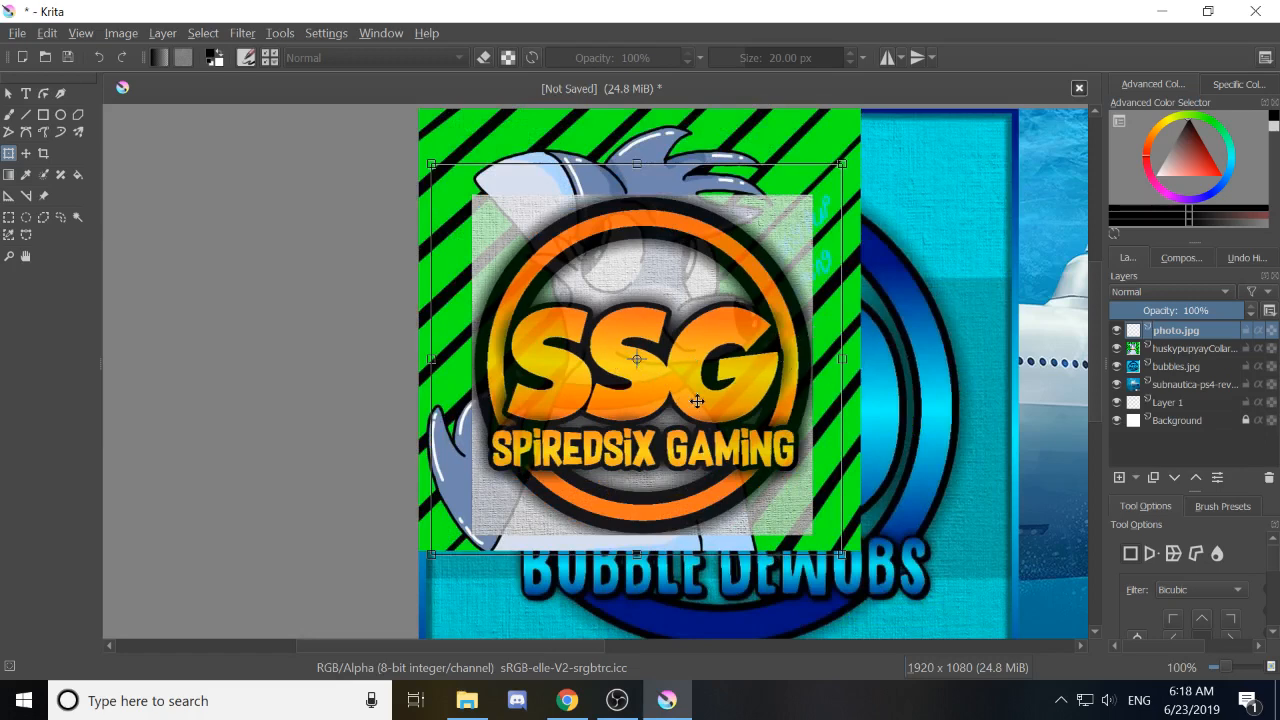
left_click_drag(738, 394, 680, 386)
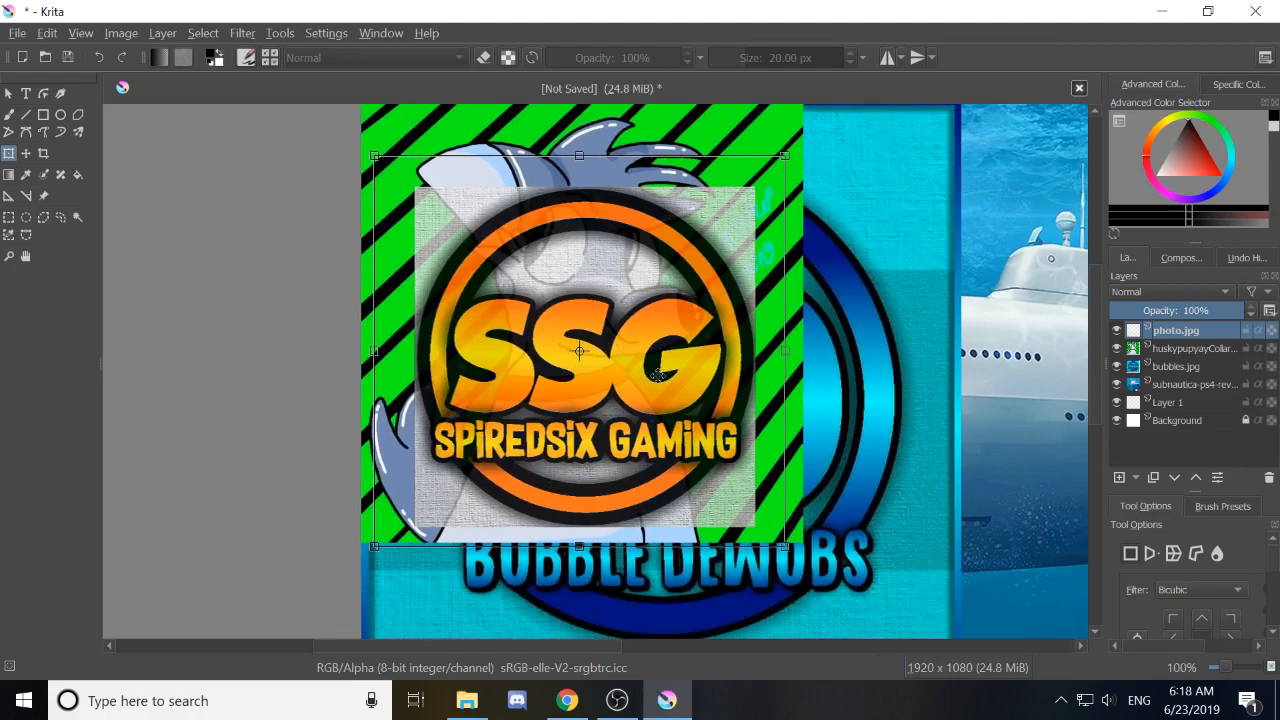
scroll(656, 374, "down", 1)
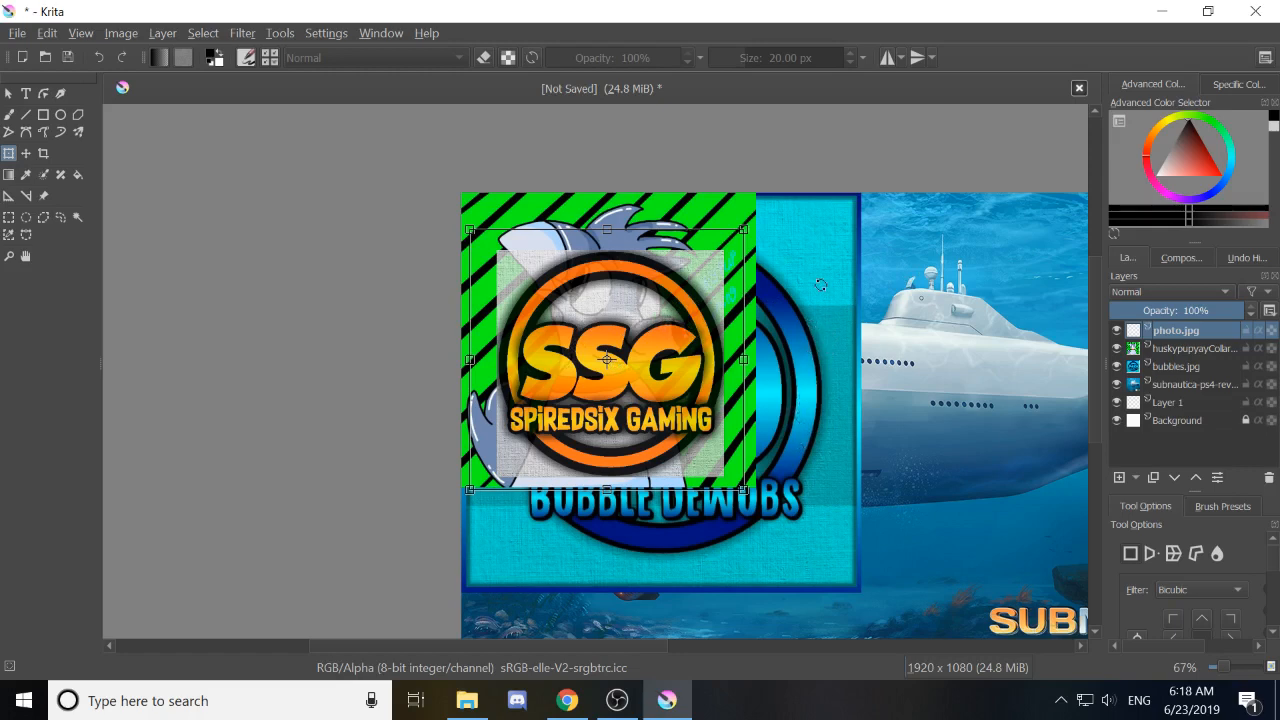
left_click_drag(820, 285, 888, 266)
scroll(855, 388, "up", 2)
left_click_drag(430, 344, 634, 393)
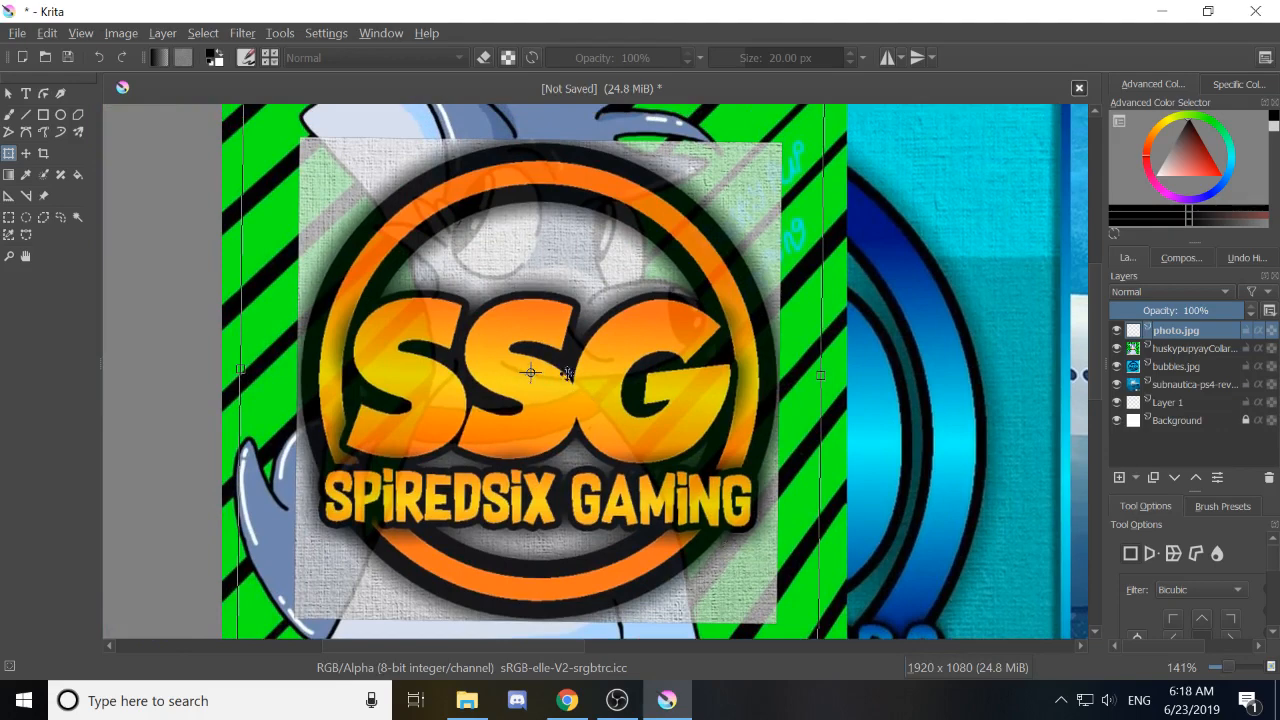
scroll(682, 518, "down", 5)
scroll(683, 508, "up", 5)
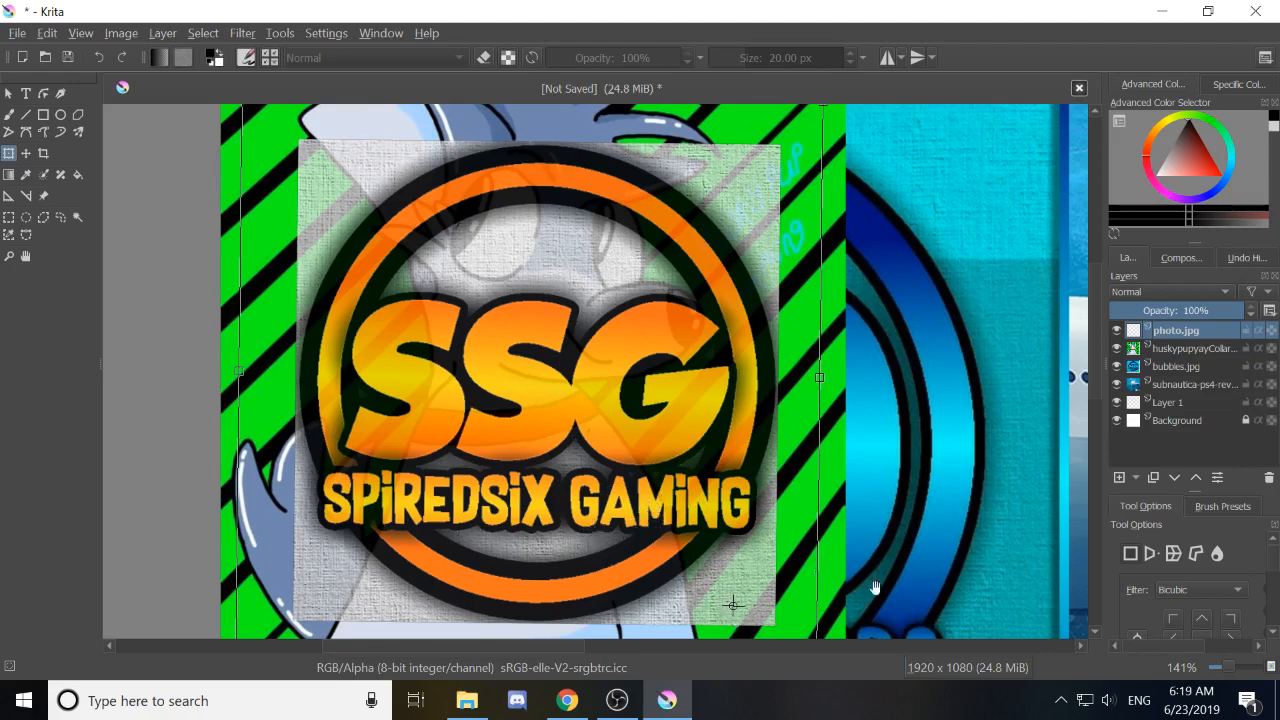
Try tilting the SSG logo clockwise about a pivot near its lower corner, and undo the attempt.
left_click_drag(873, 588, 818, 486)
scroll(812, 488, "down", 2)
left_click_drag(869, 403, 950, 433)
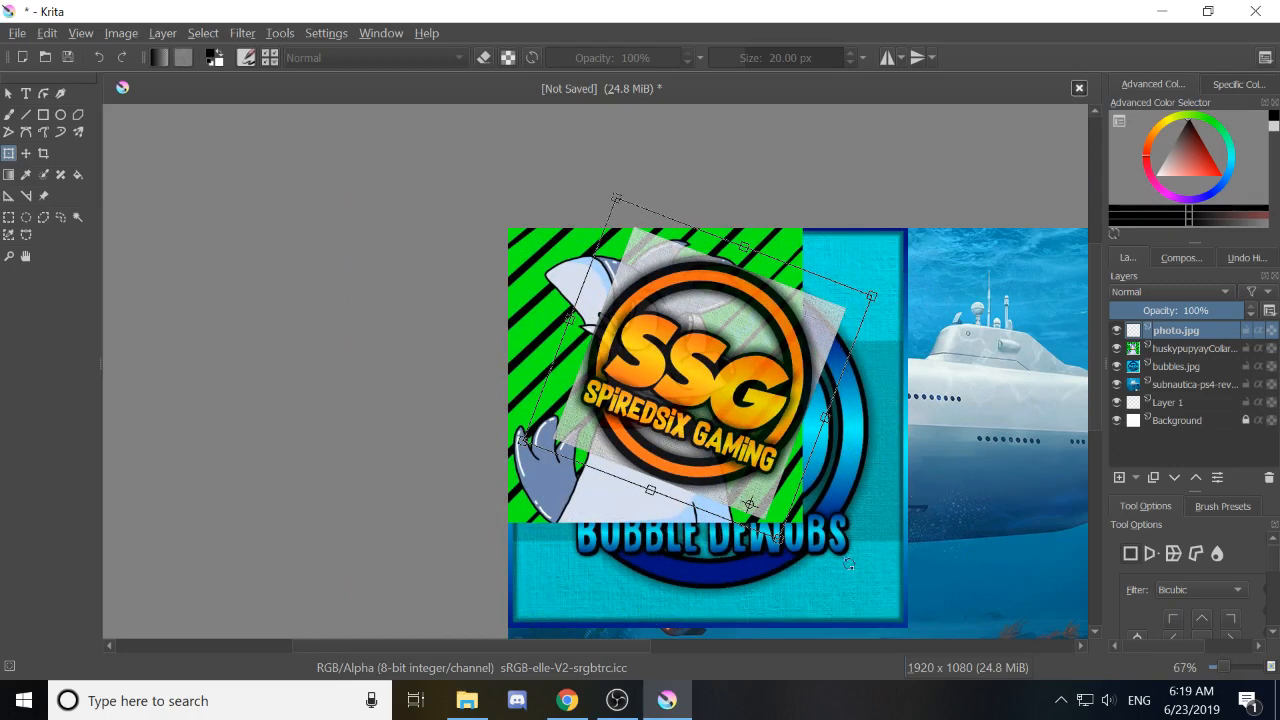
key("ctrl+z")
key("ctrl+z")
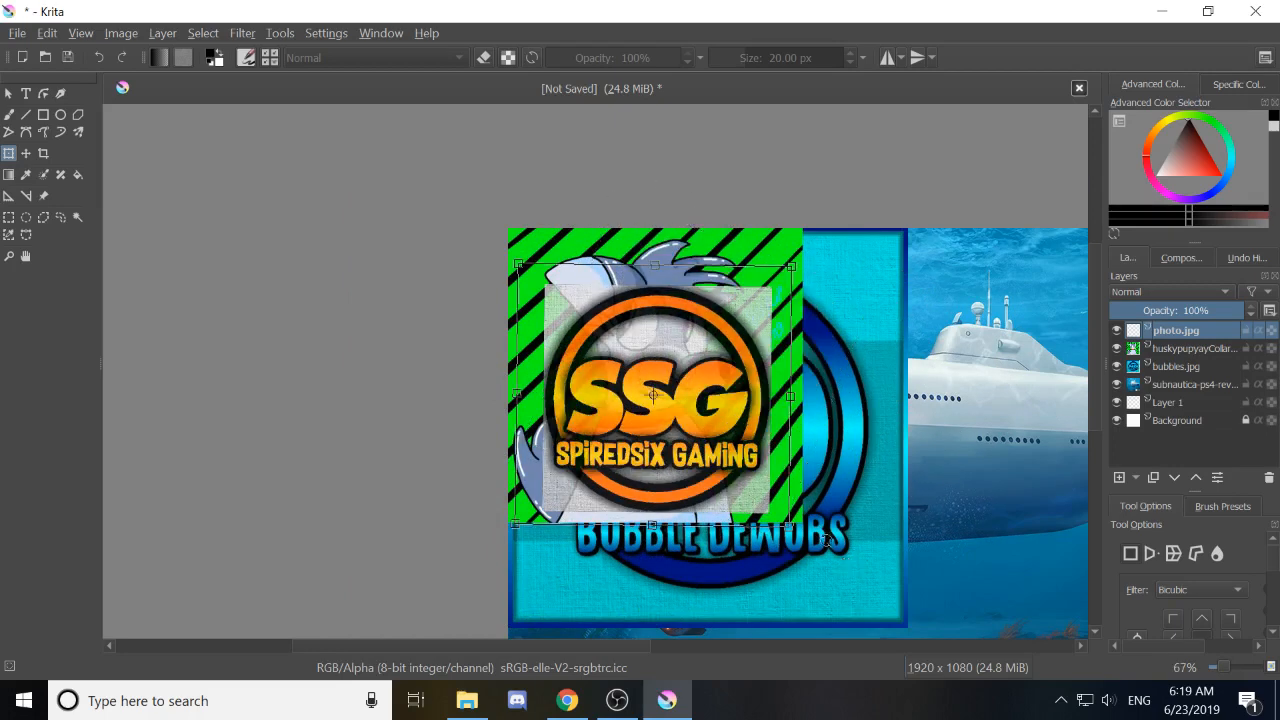
Move the SSG logo down to the lower-left corner of the canvas and tilt it slightly counterclockwise.
left_click_drag(850, 424, 611, 353)
scroll(611, 353, "down", 1)
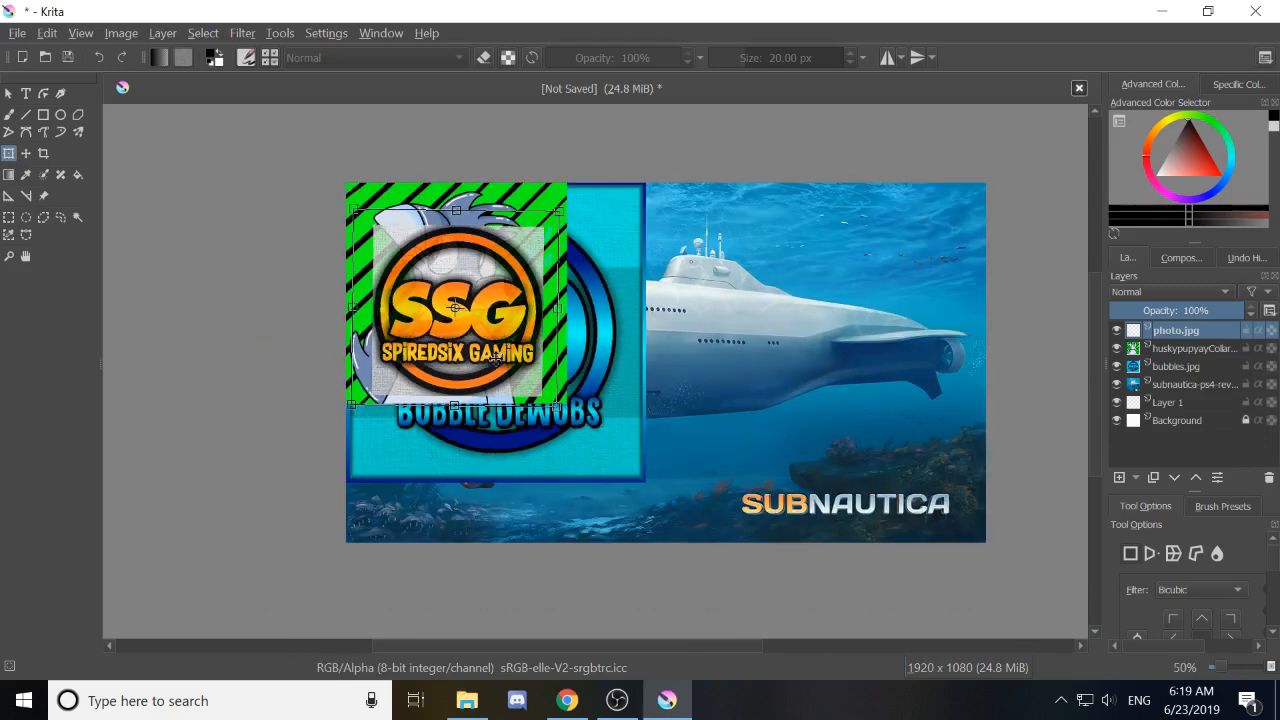
left_click_drag(495, 327, 484, 467)
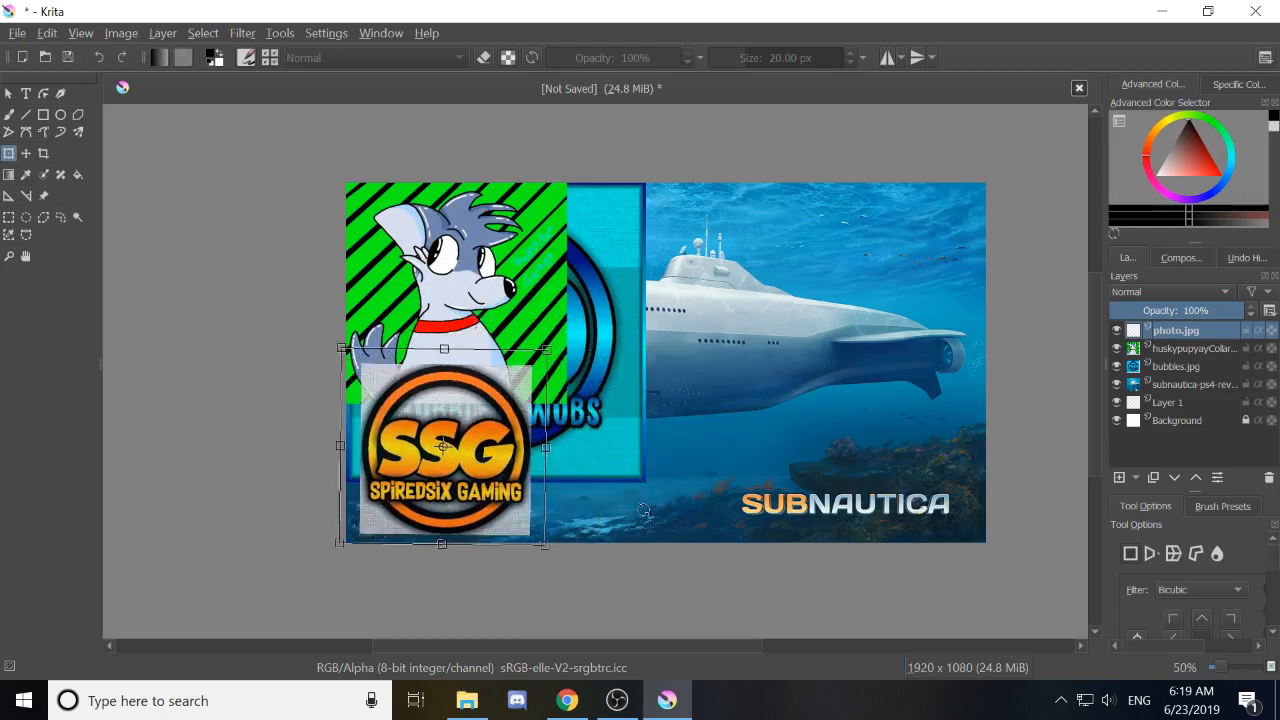
left_click_drag(643, 510, 668, 457)
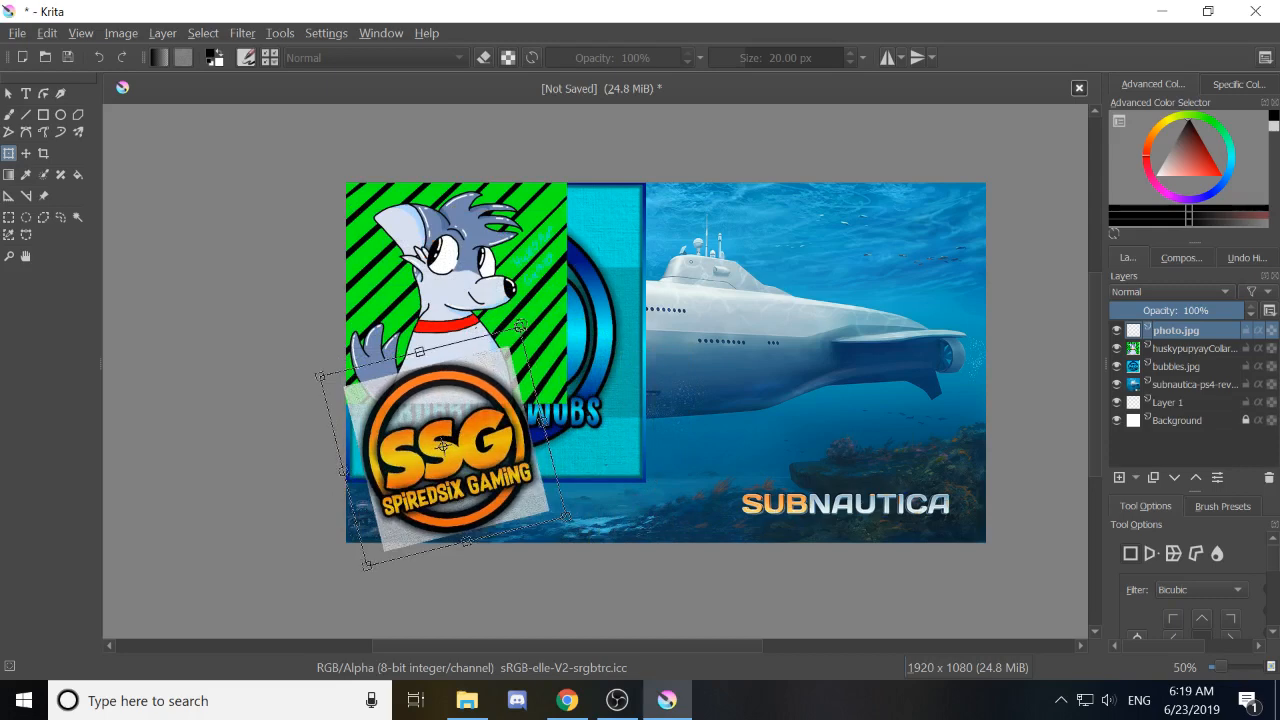
Scale the tilted SSG logo down to less than half its size, keeping it in the canvas's lower-left corner.
scroll(523, 322, "up", 1)
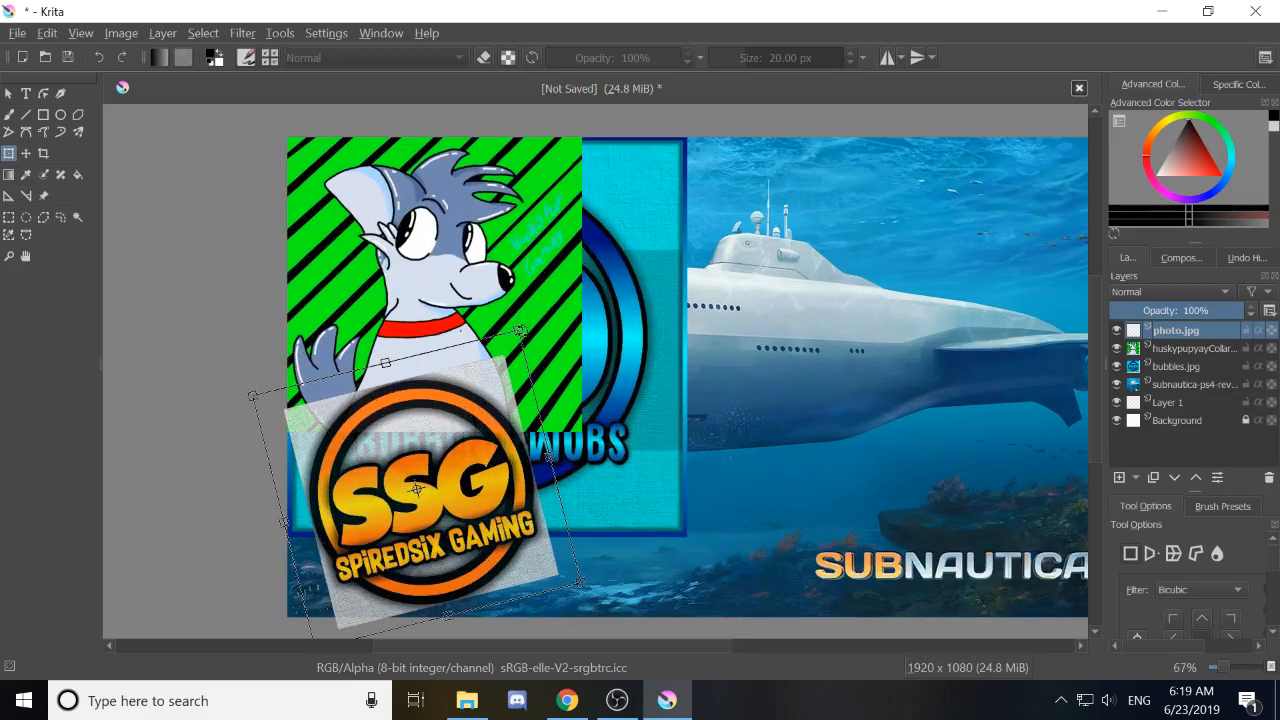
left_click_drag(518, 331, 436, 470)
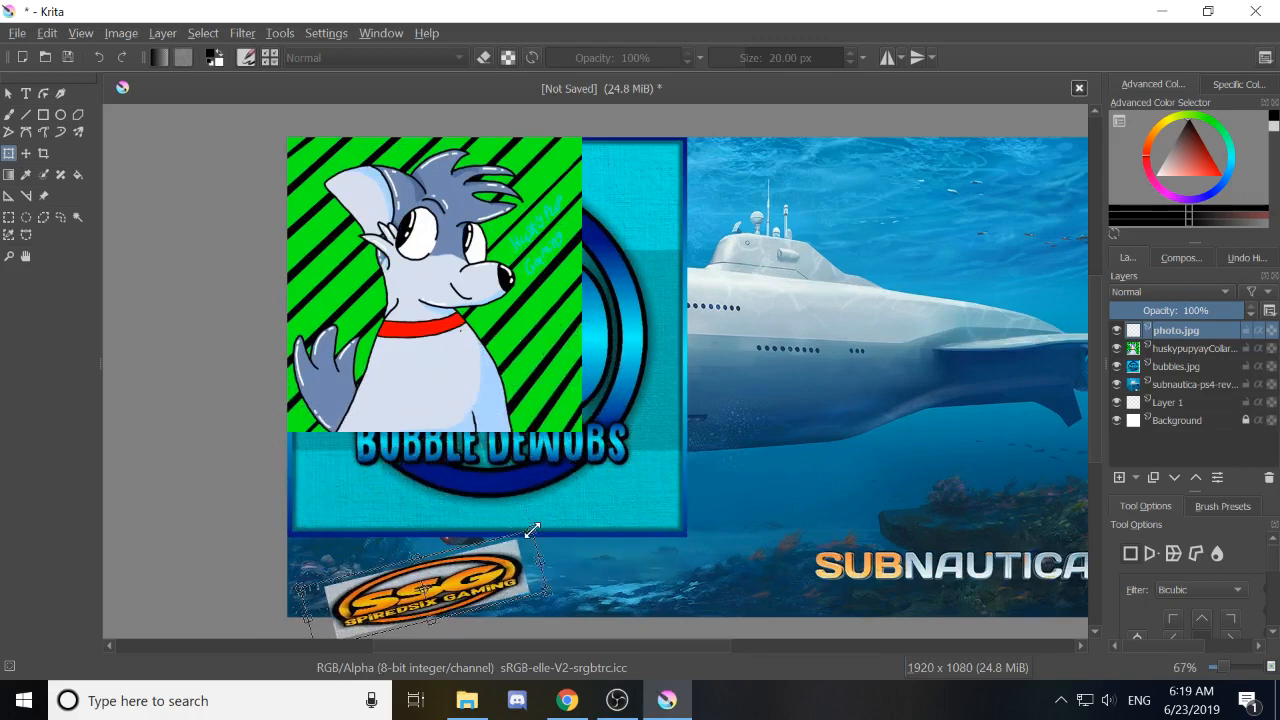
left_click_drag(532, 530, 457, 343)
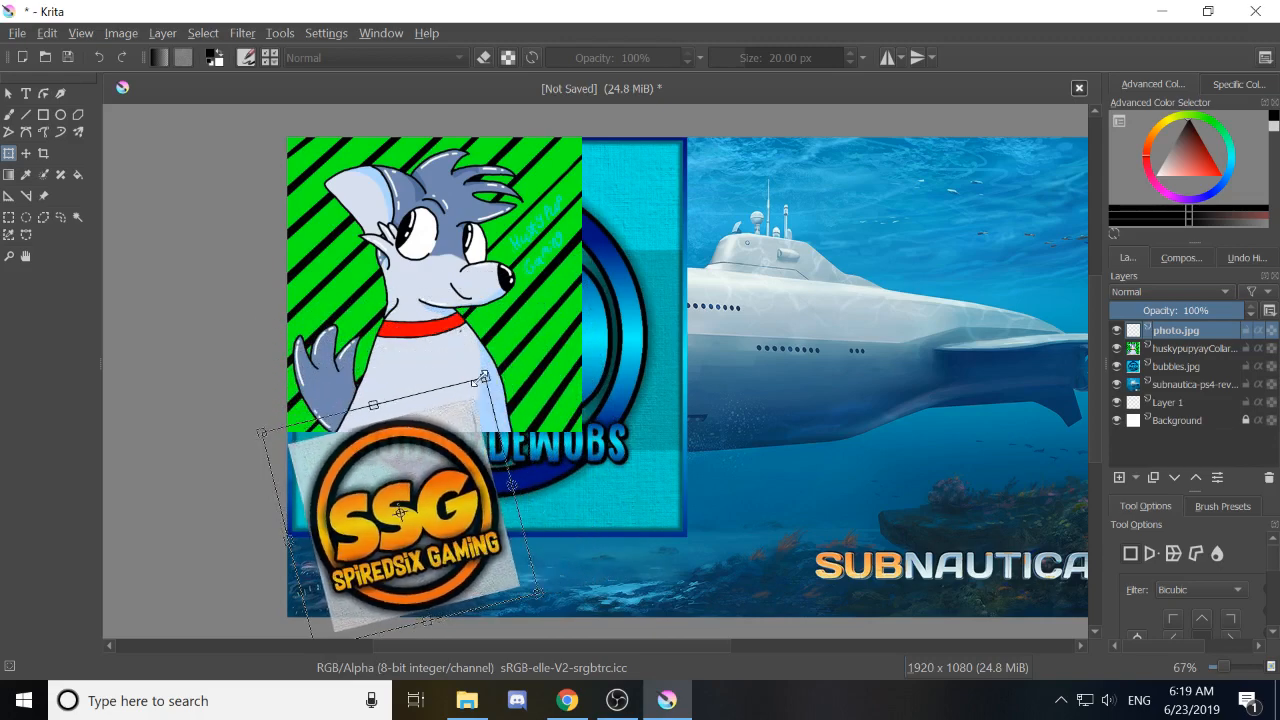
left_click_drag(573, 452, 507, 405)
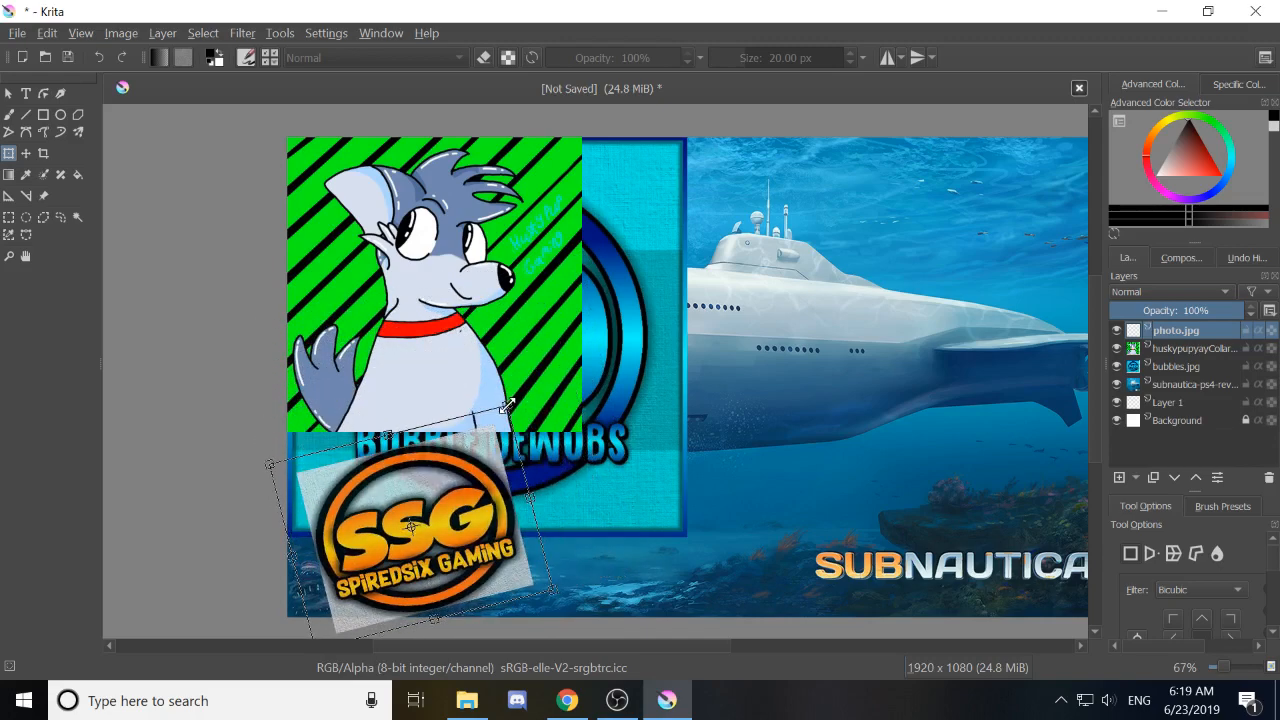
left_click_drag(547, 360, 456, 487)
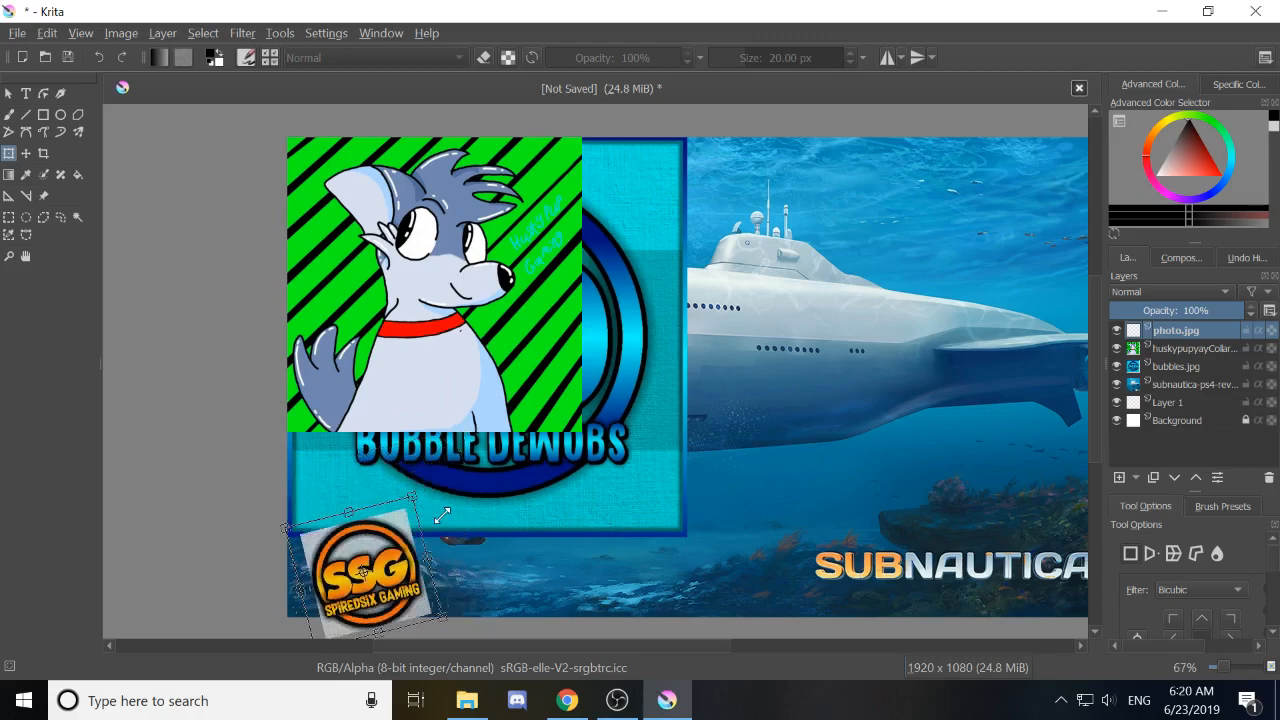
left_click_drag(496, 529, 514, 517)
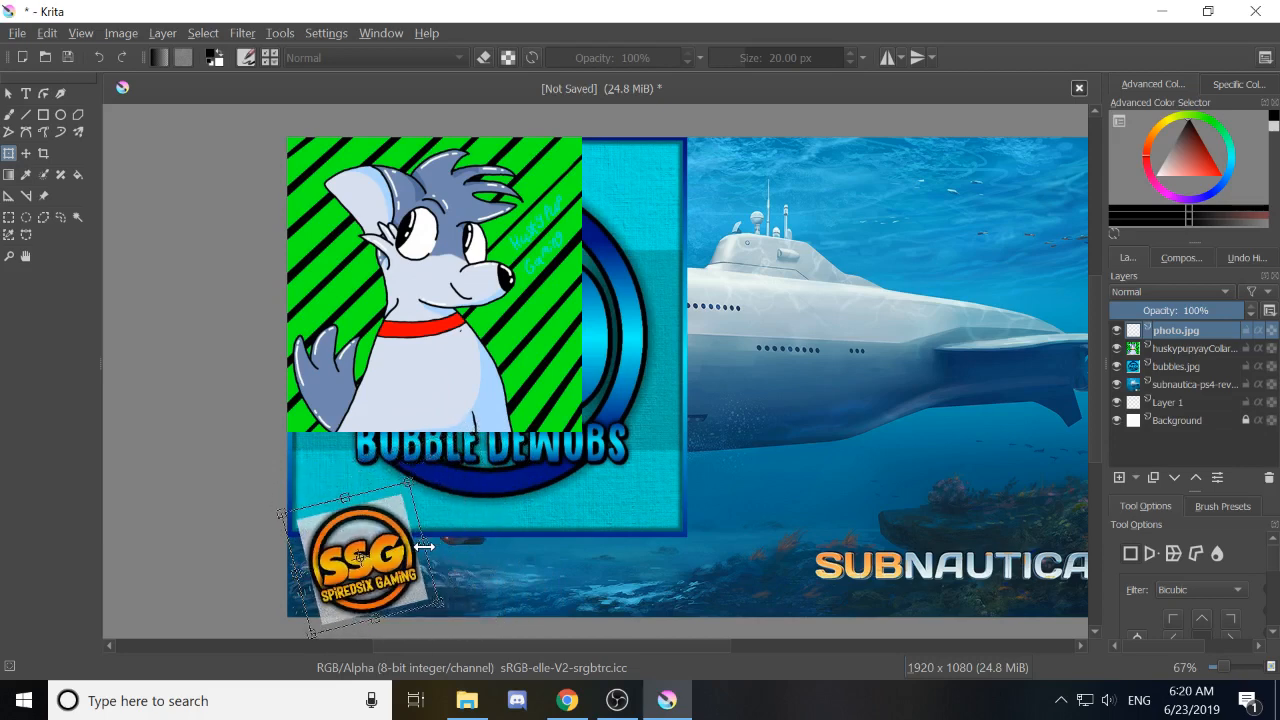
left_click_drag(403, 529, 441, 523)
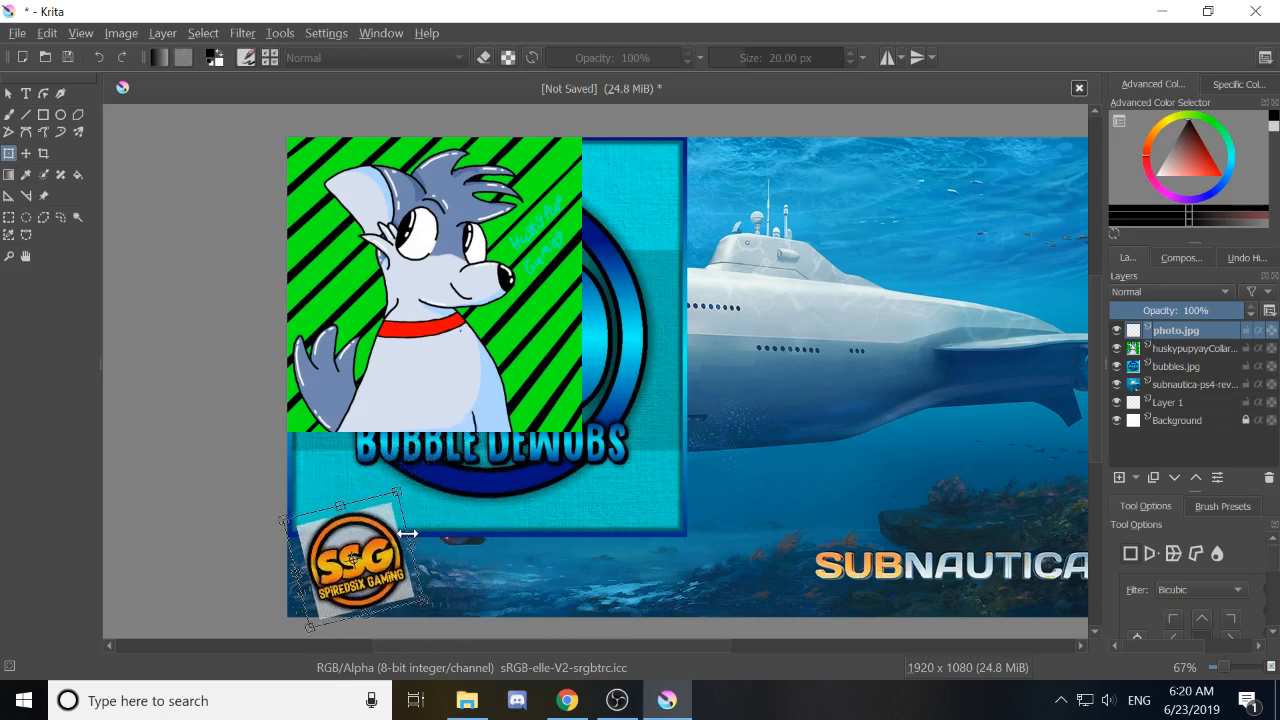
Enlarge the SSG logo a little and nudge it snugly into the lower-left corner of the canvas.
scroll(422, 524, "up", 1)
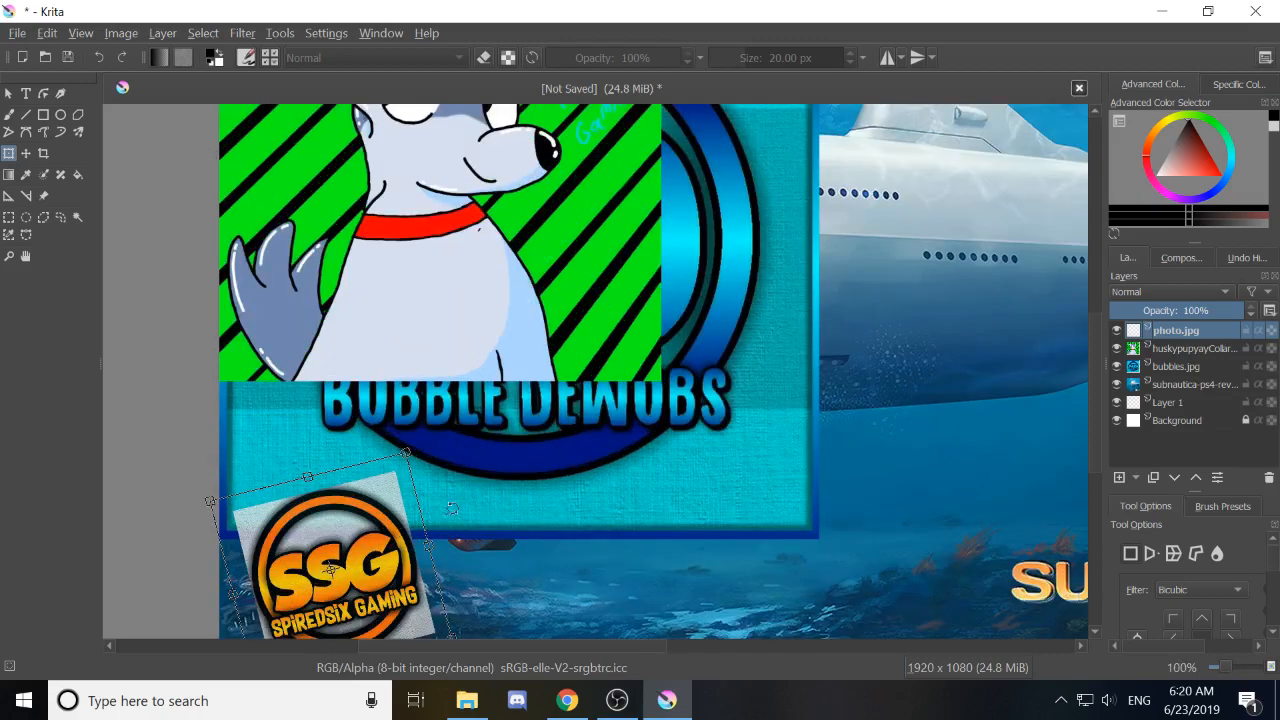
scroll(453, 509, "down", 2)
left_click_drag(390, 424, 452, 398)
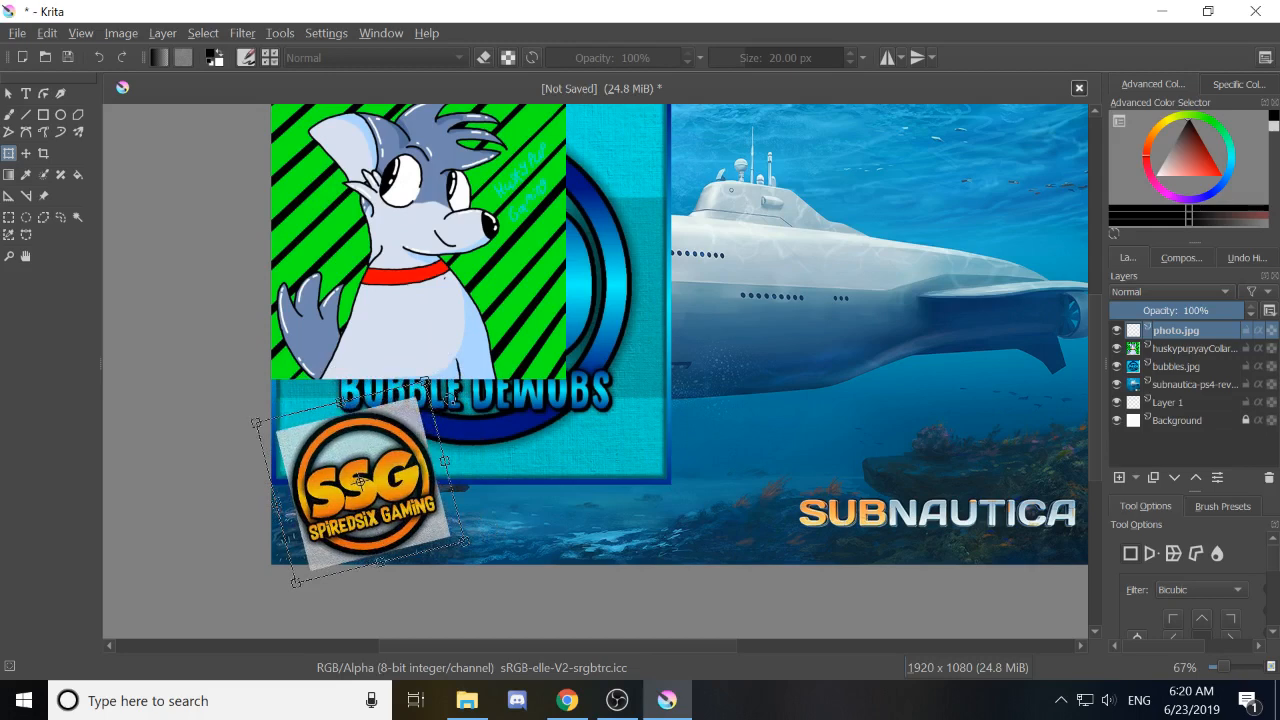
left_click_drag(390, 484, 366, 484)
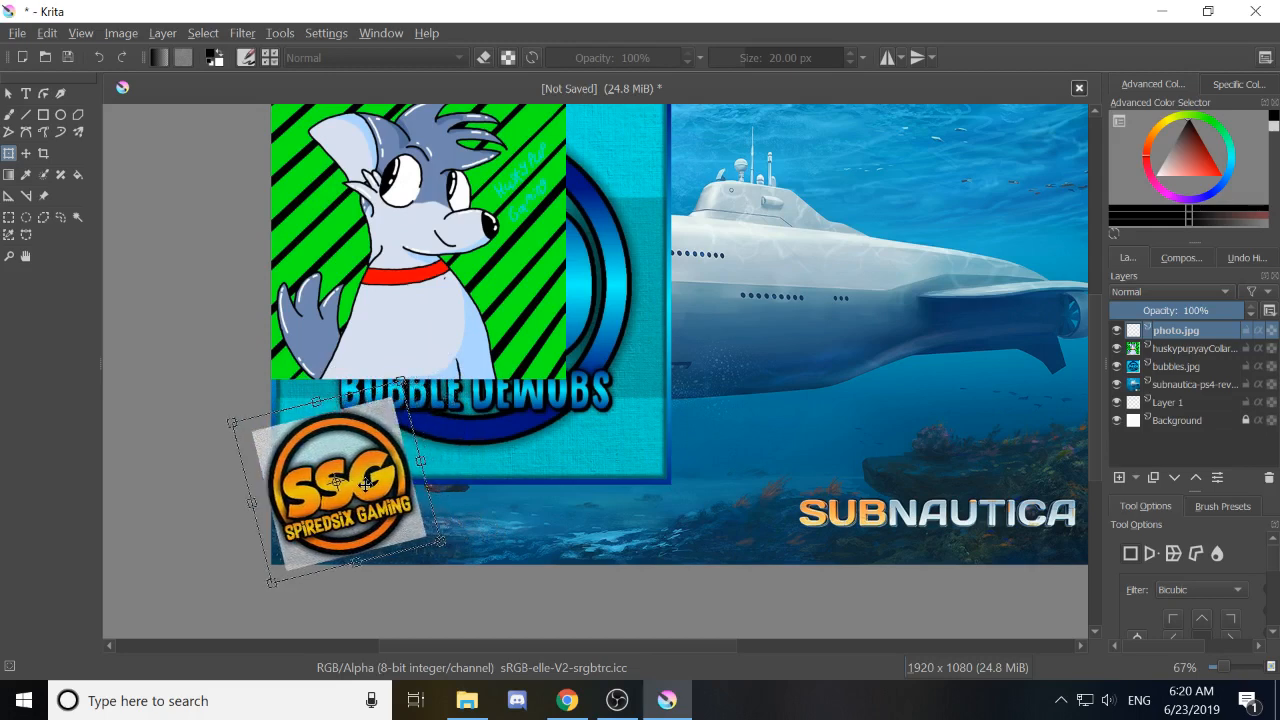
left_click_drag(455, 454, 484, 479)
mouse_move(382, 511)
left_mouse_down()
mouse_move(397, 520)
mouse_move(388, 533)
left_mouse_up()
key("ctrl+z")
key("ctrl+z")
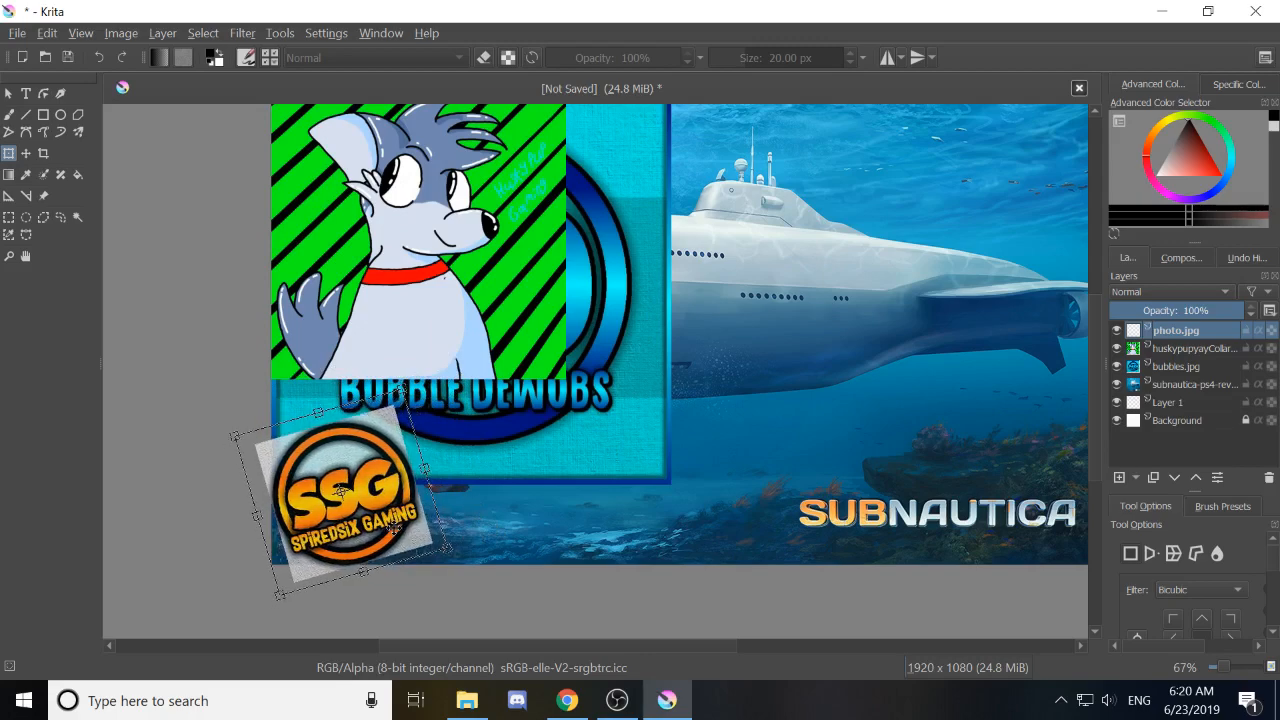
scroll(548, 472, "down", 2)
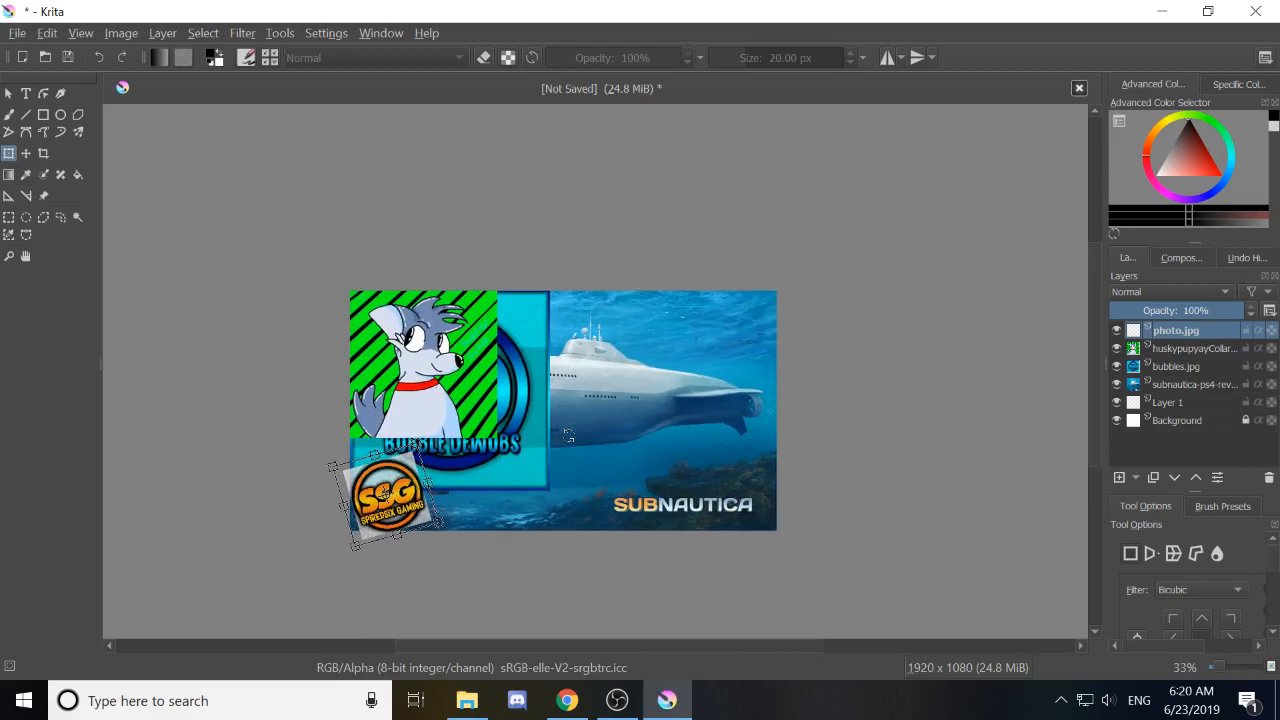
scroll(564, 437, "up", 1)
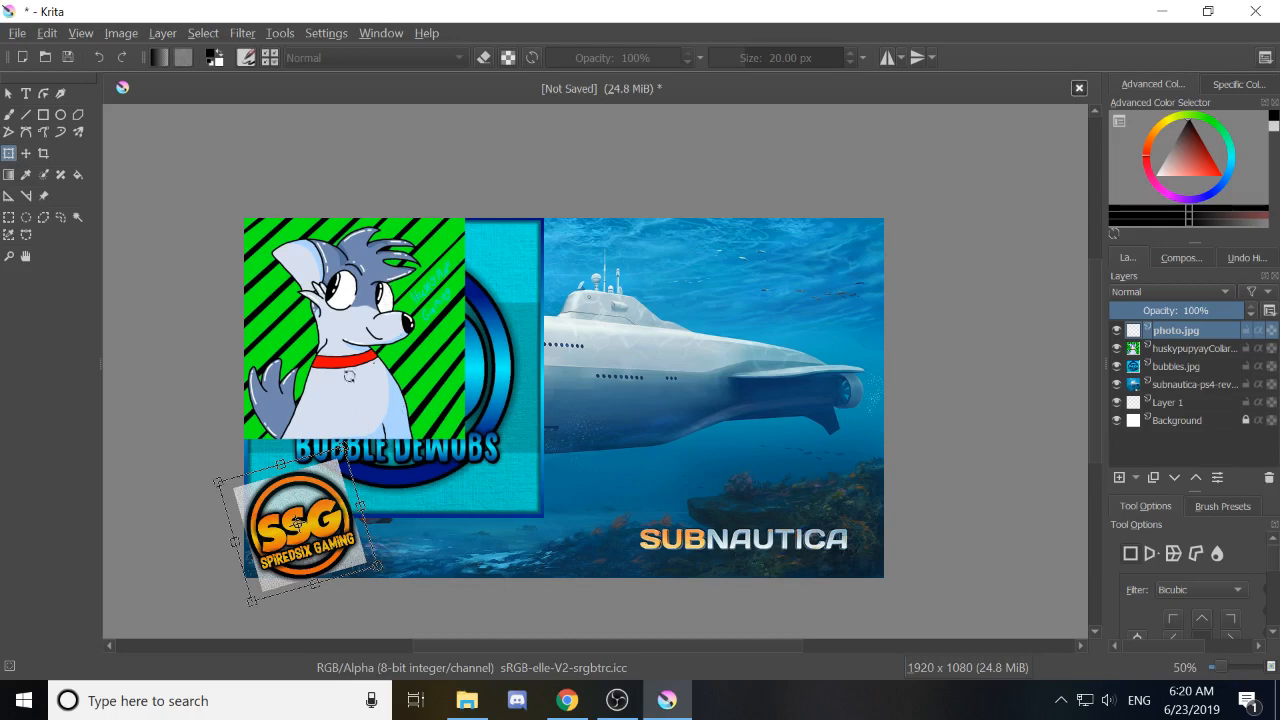
Enclose the whole husky picture in a rectangular selection on the huskypupyayCollar.jpg layer.
left_click(1203, 358)
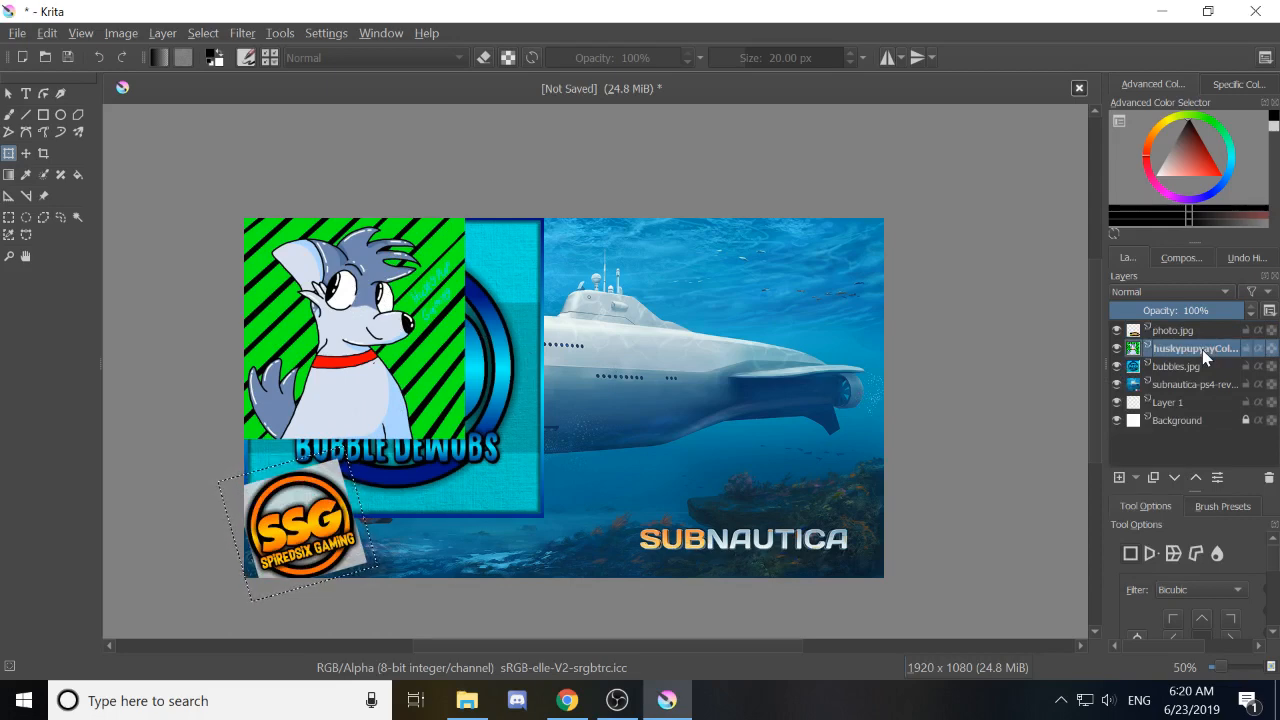
mouse_move(1191, 349)
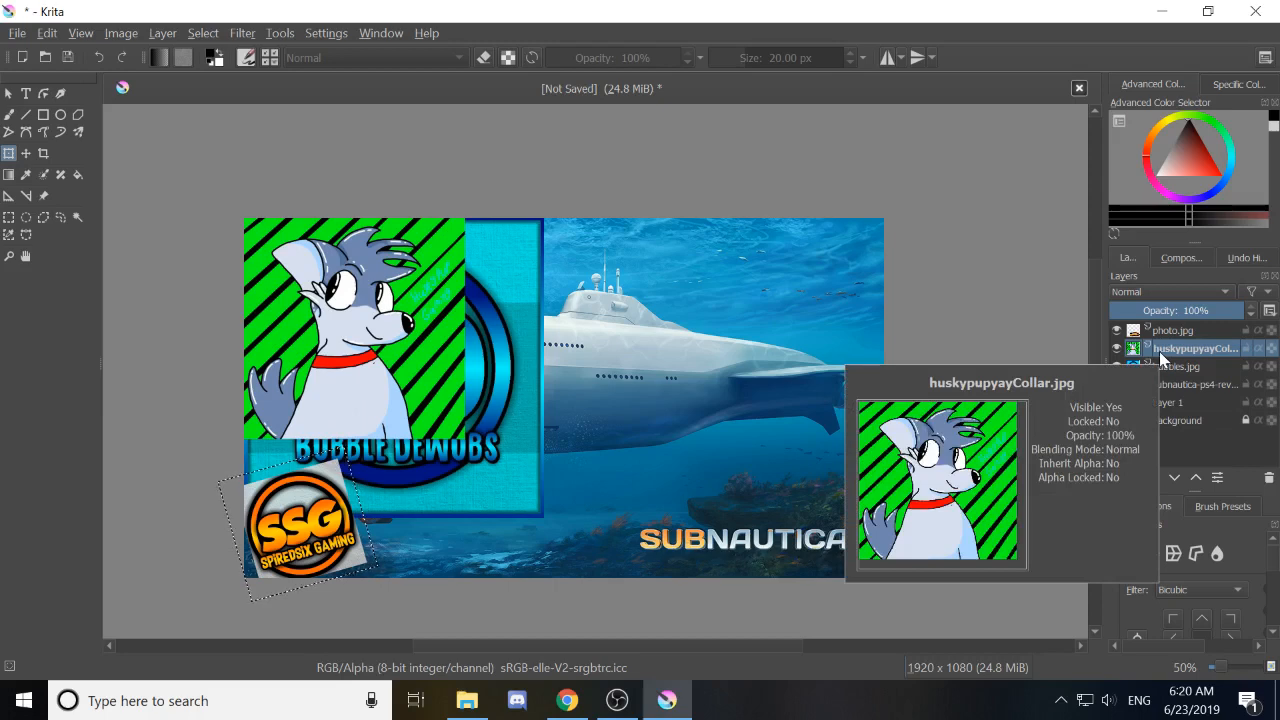
left_click(8, 216)
left_click_drag(208, 185, 530, 453)
Shrink the selected husky picture and move it down beside the SSG logo, overlapping the logo's edge.
key("ctrl+t")
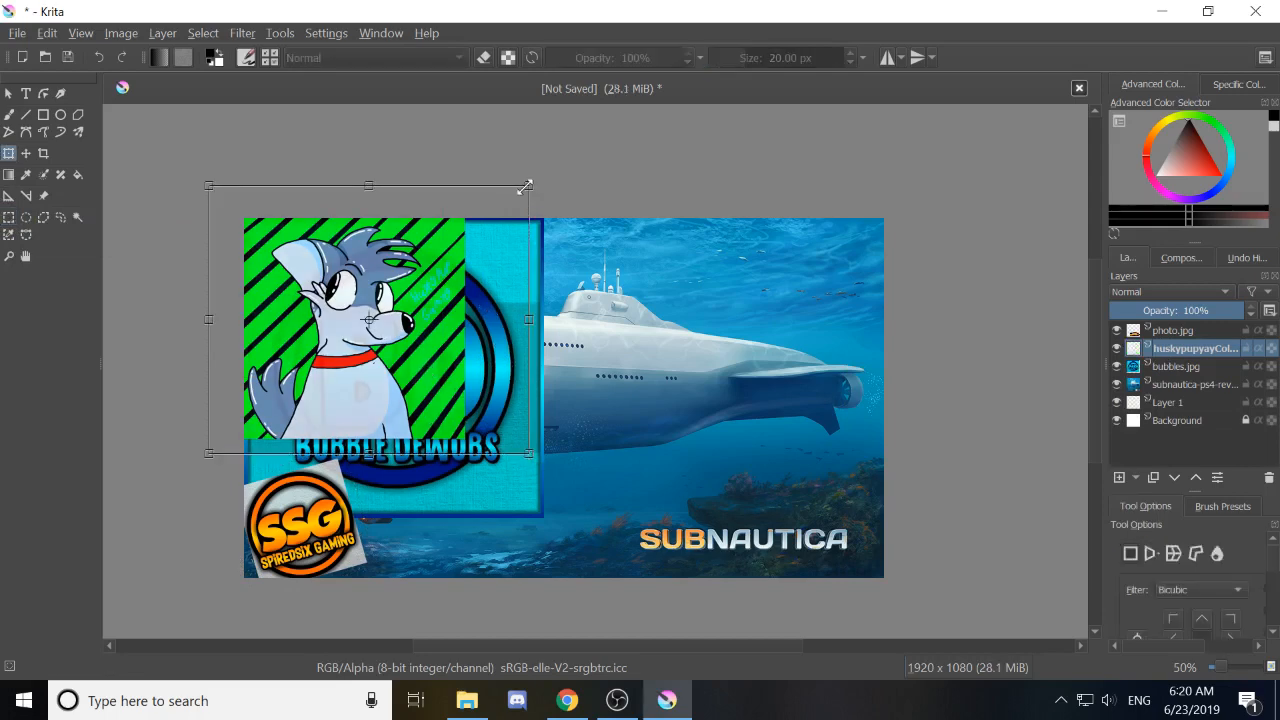
left_click_drag(525, 187, 401, 286)
left_click_drag(335, 381, 379, 505)
left_click_drag(570, 575, 572, 493)
left_click_drag(351, 524, 407, 520)
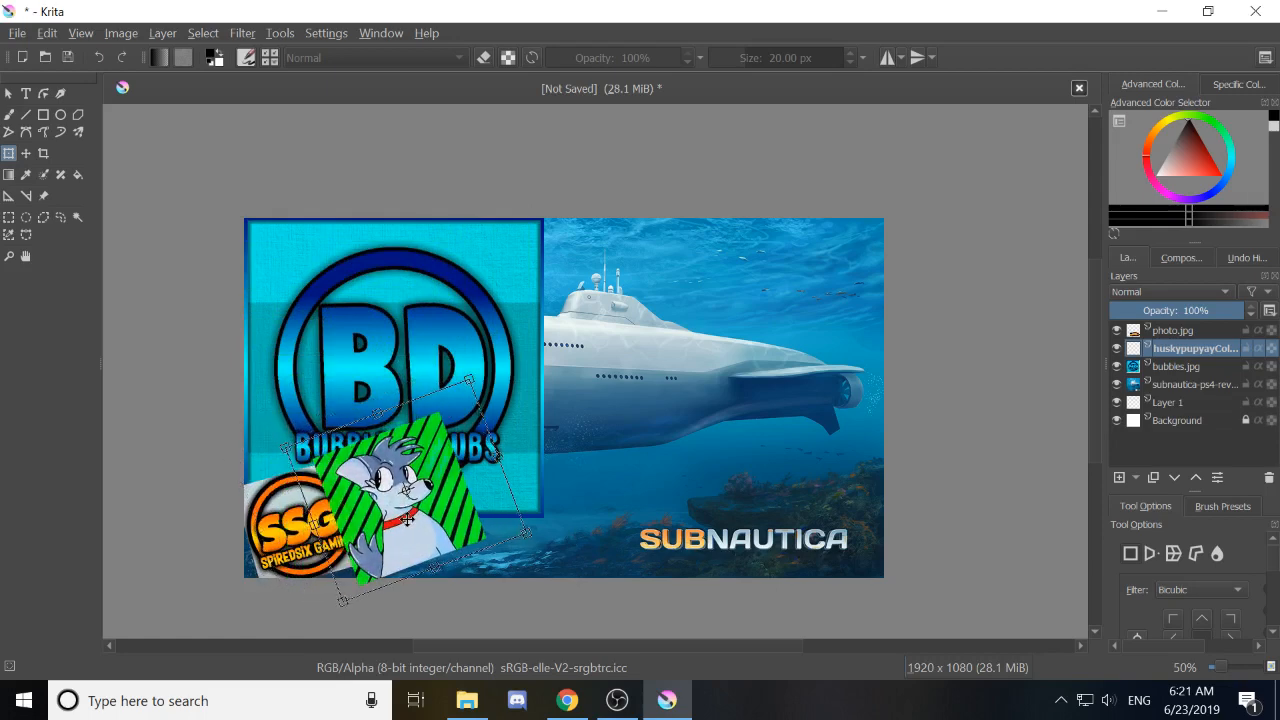
Tilt the husky picture slightly clockwise, seat it at the canvas's bottom edge beside the SSG logo, and apply the transform.
left_click_drag(571, 477, 675, 610)
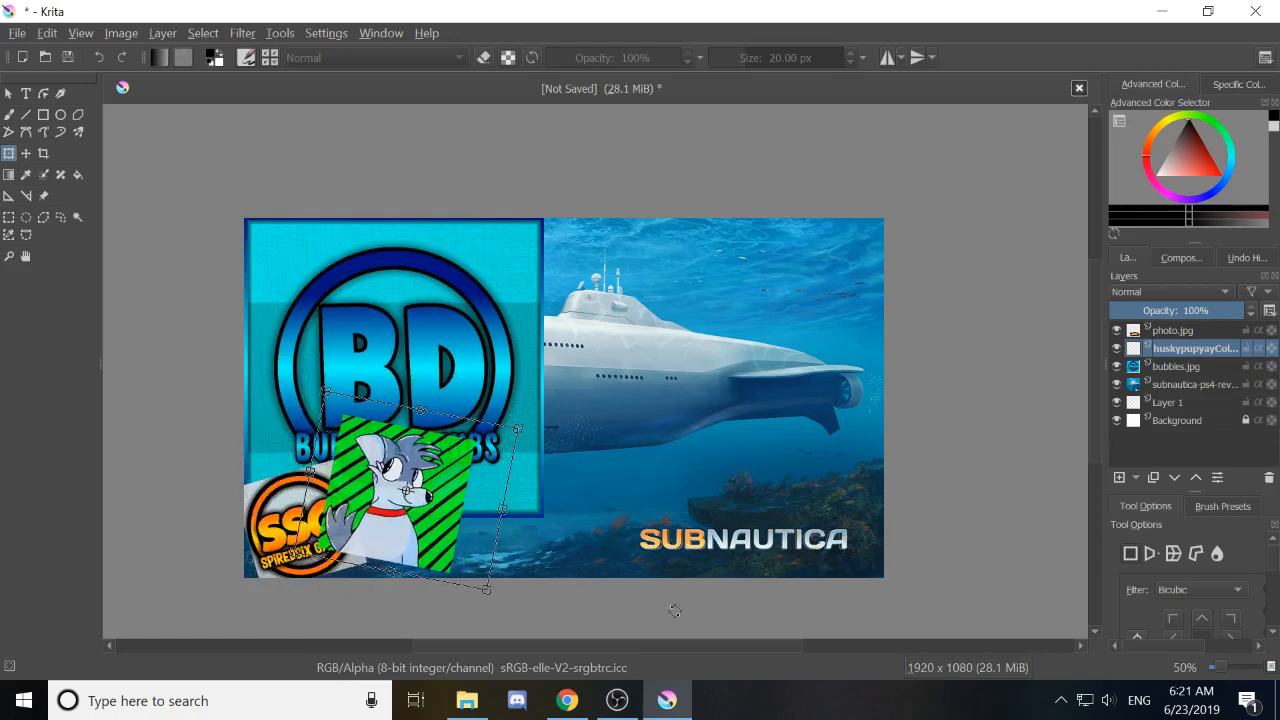
left_click_drag(435, 498, 455, 520)
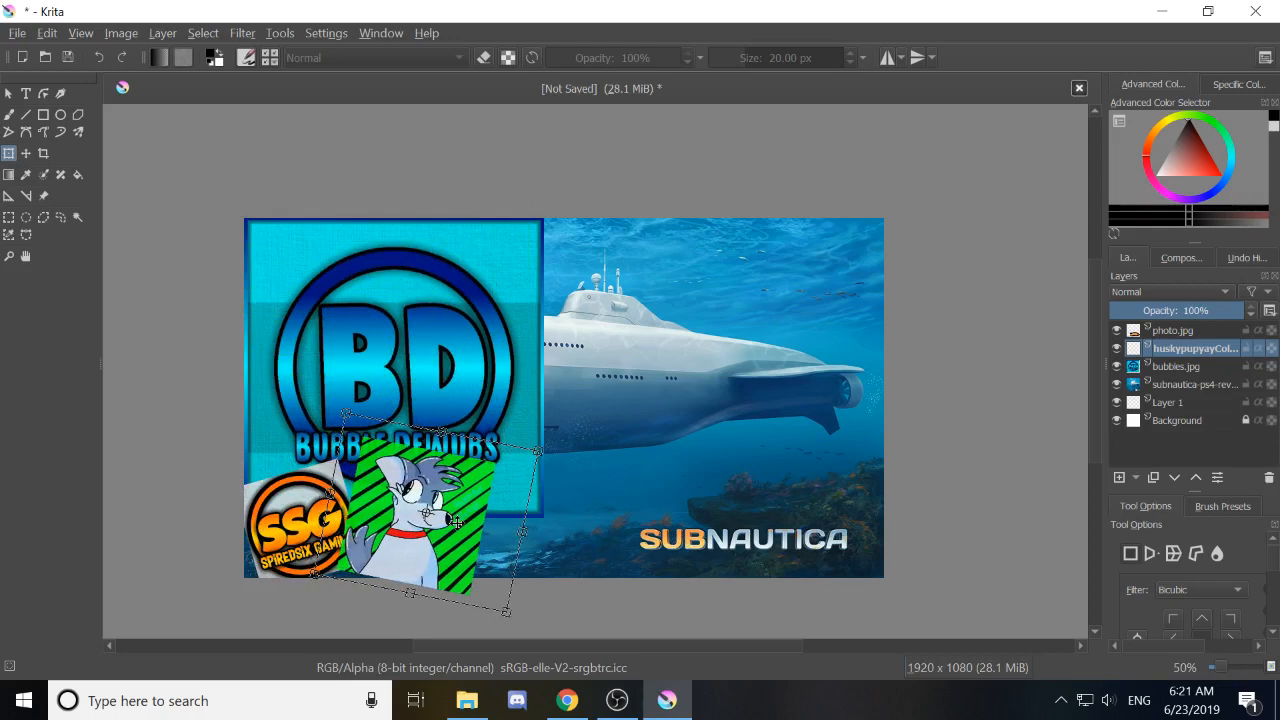
key("Return")
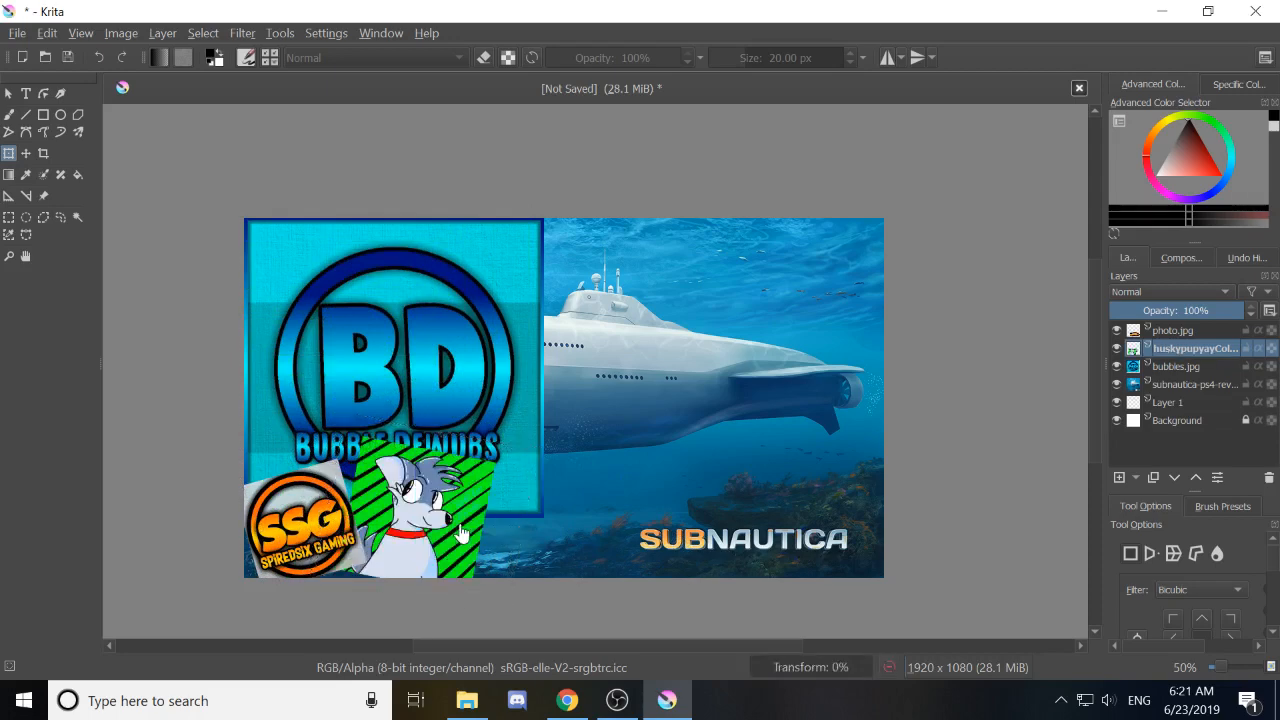
Enclose the whole Bubble Dewubs picture in a rectangular selection on the bubbles.jpg layer.
left_click(1182, 366)
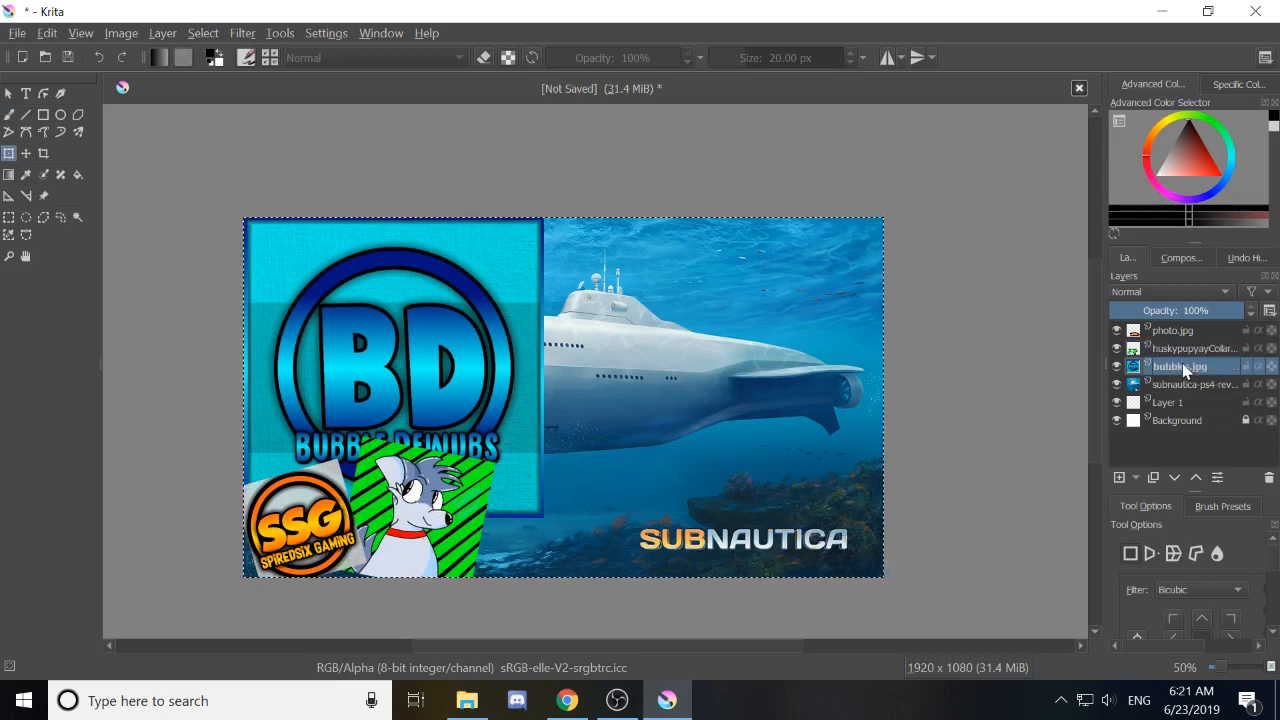
left_click(9, 216)
left_click_drag(309, 268, 573, 540)
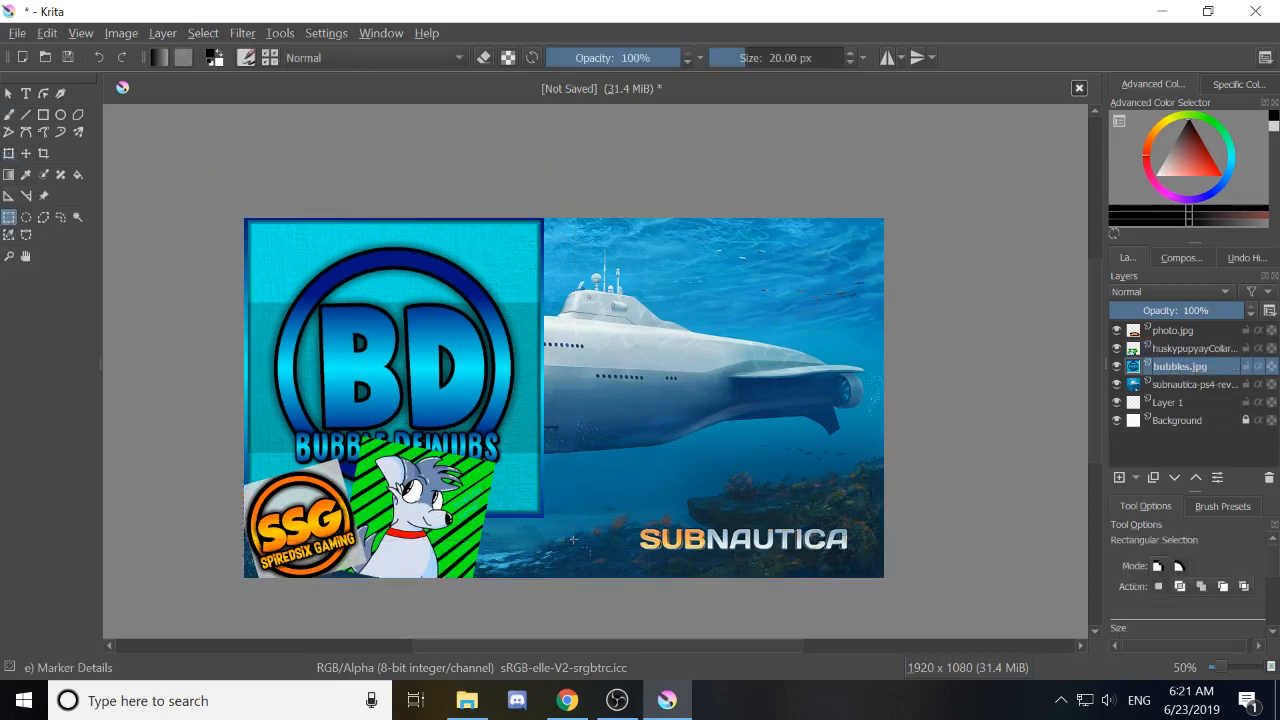
Shrink the selected Bubble Dewubs picture and move it down toward the lower part of the canvas.
key("ctrl+t")
left_click_drag(507, 385, 617, 445)
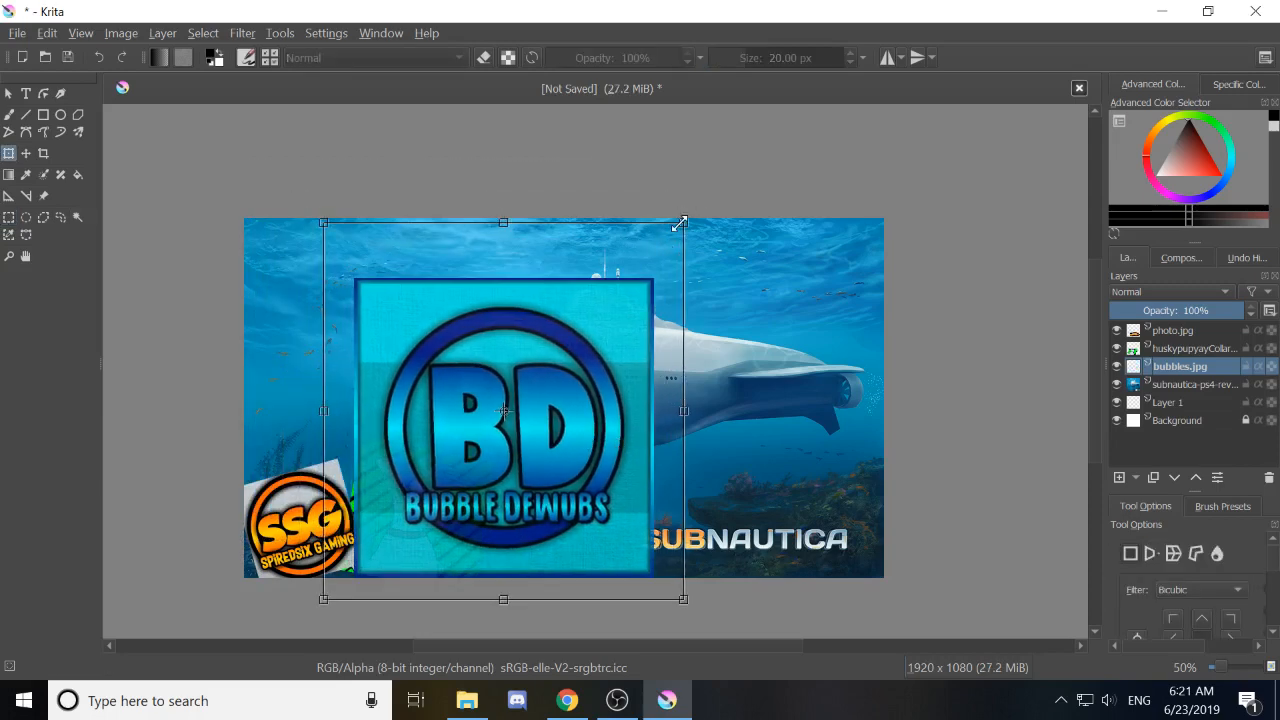
left_click_drag(685, 224, 551, 395)
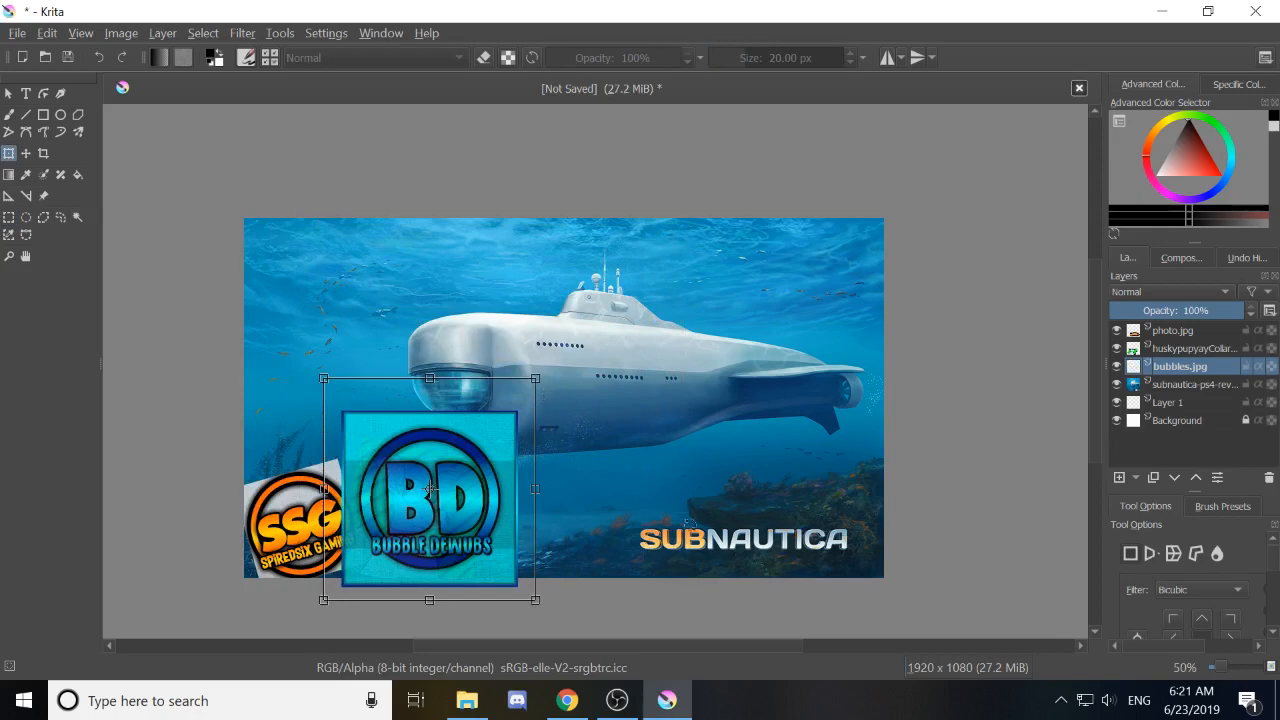
Tilt the Bubble Dewubs picture slightly counterclockwise, seat it at the canvas's bottom edge beside the husky, and apply the transform.
left_click_drag(734, 483, 716, 395)
left_click_drag(499, 369, 597, 432)
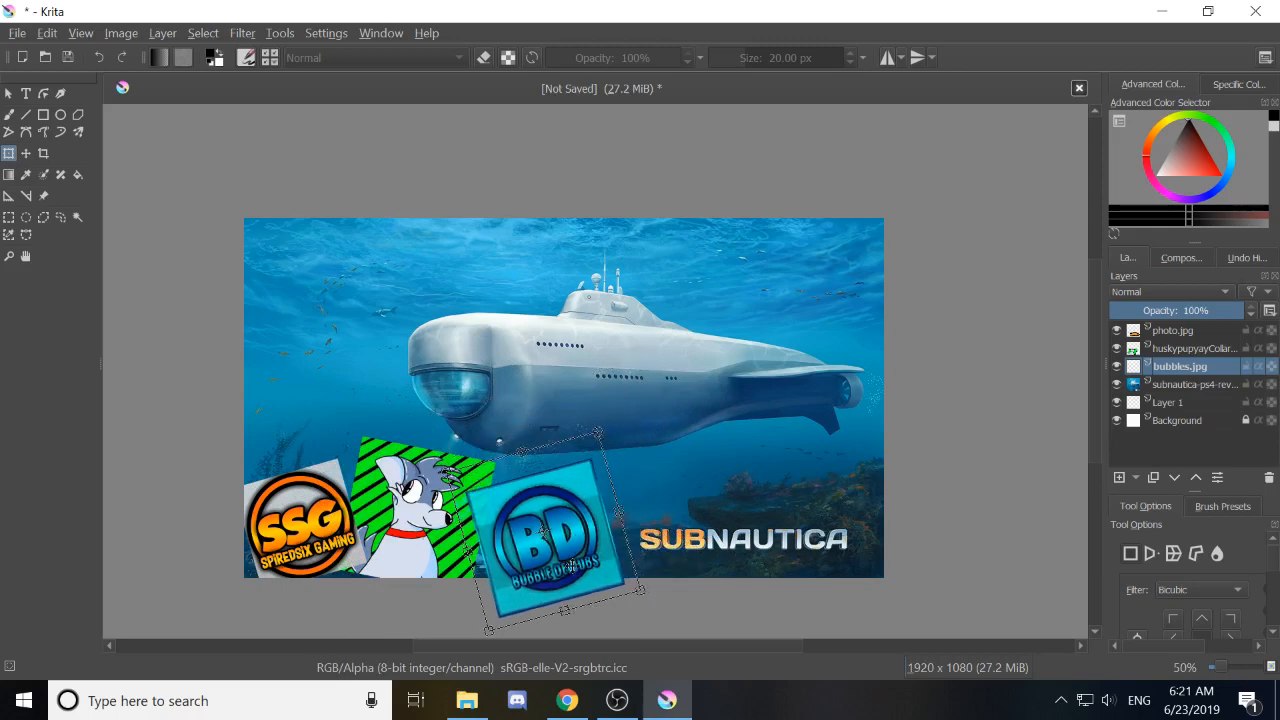
left_click_drag(541, 533, 532, 521)
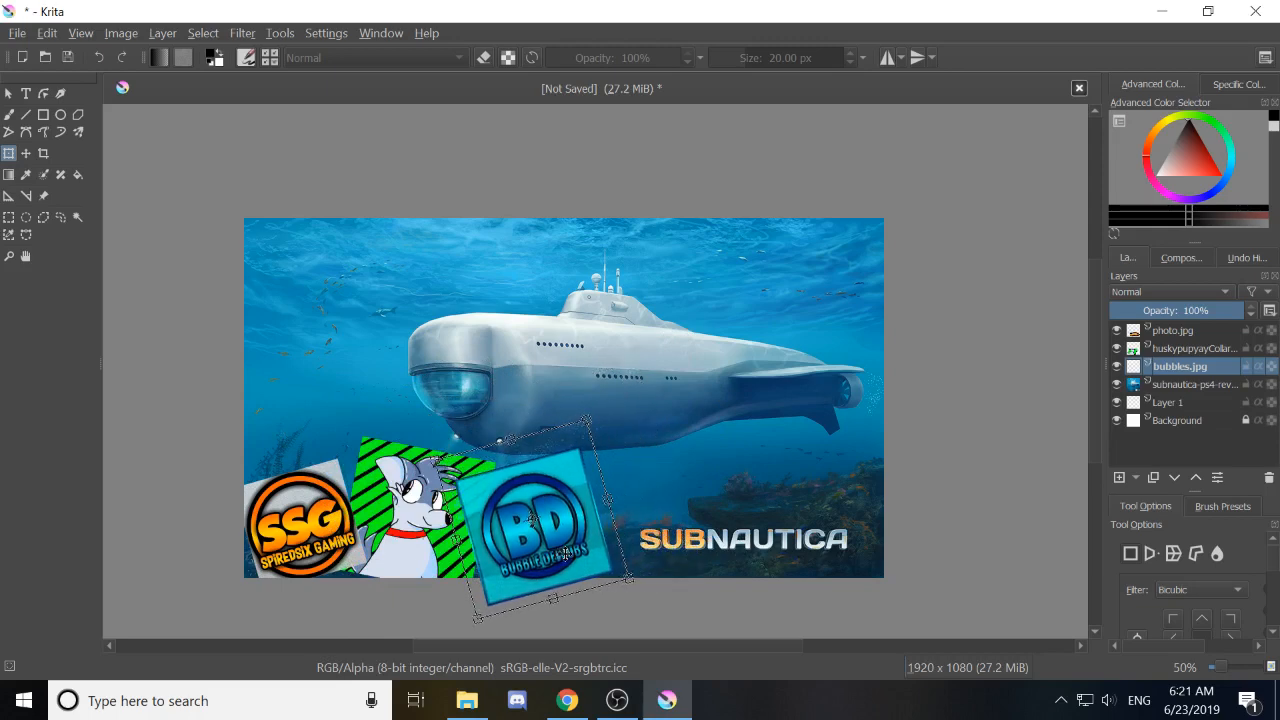
key("Return")
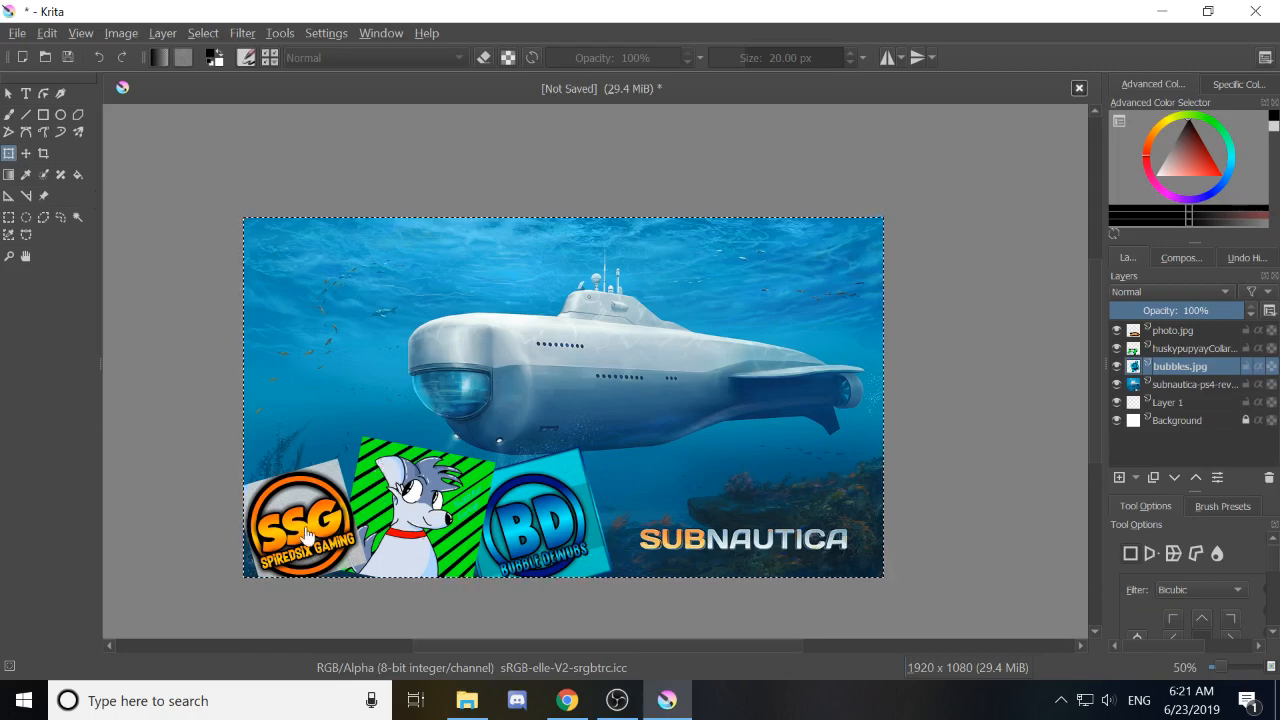
scroll(303, 566, "up", 1)
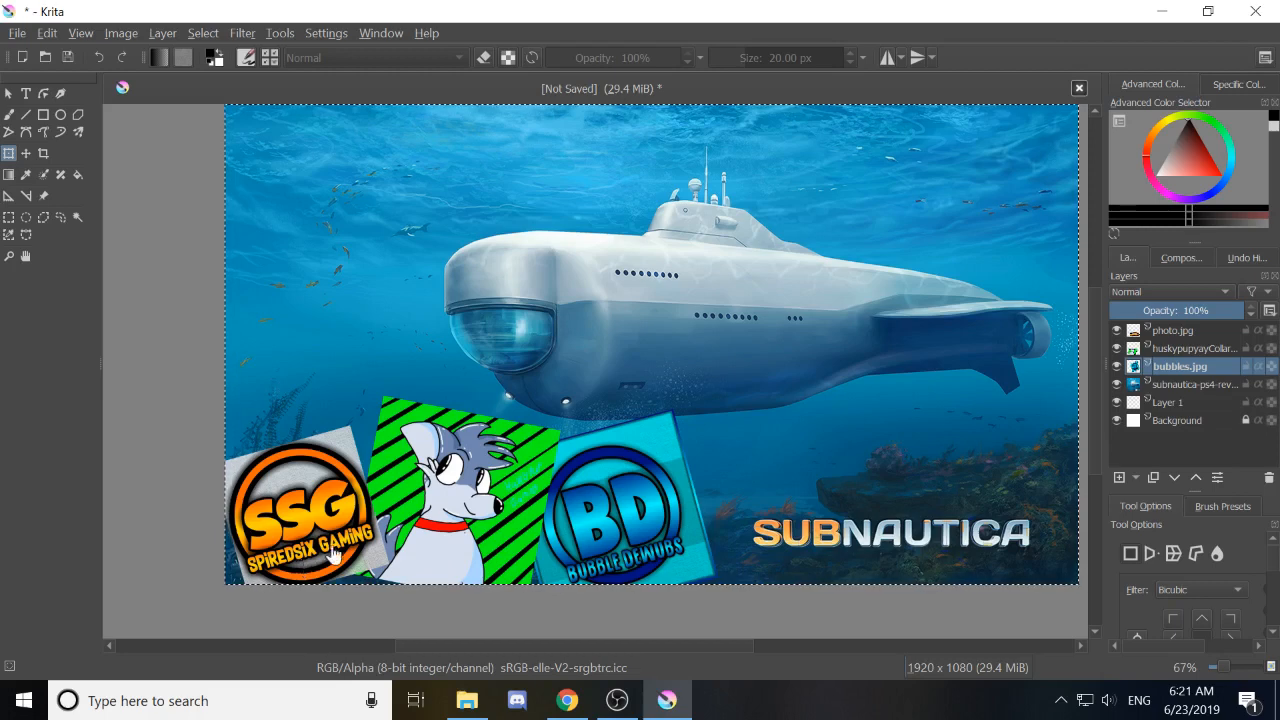
scroll(335, 555, "up", 1)
scroll(533, 345, "down", 2)
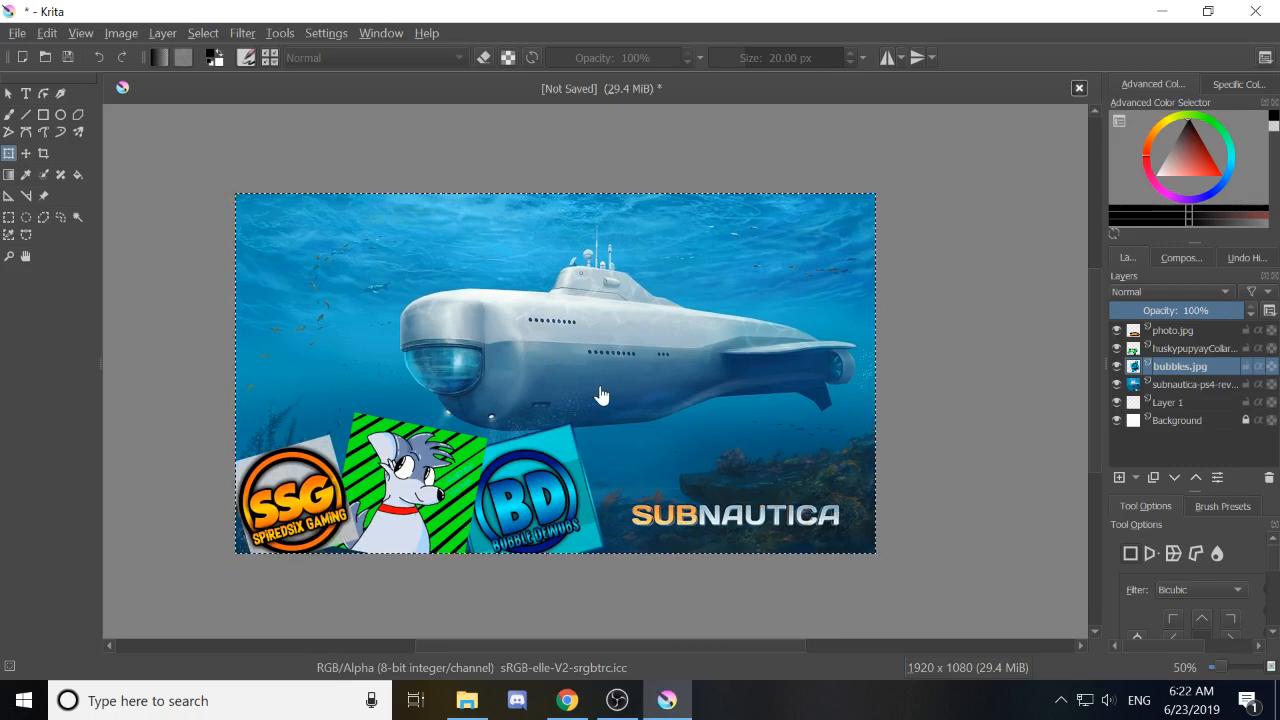
scroll(601, 396, "up", 1)
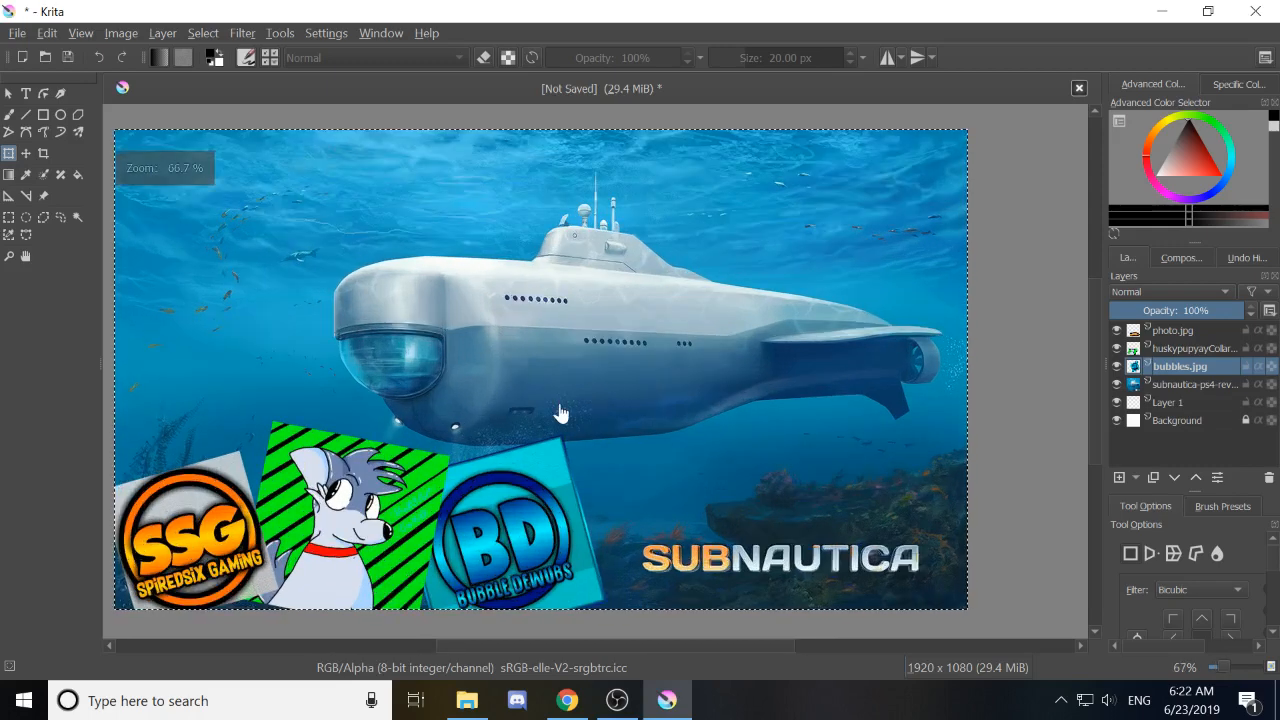
mouse_move(543, 391)
left_mouse_down()
mouse_move(607, 357)
mouse_move(571, 366)
mouse_move(554, 406)
left_mouse_up()
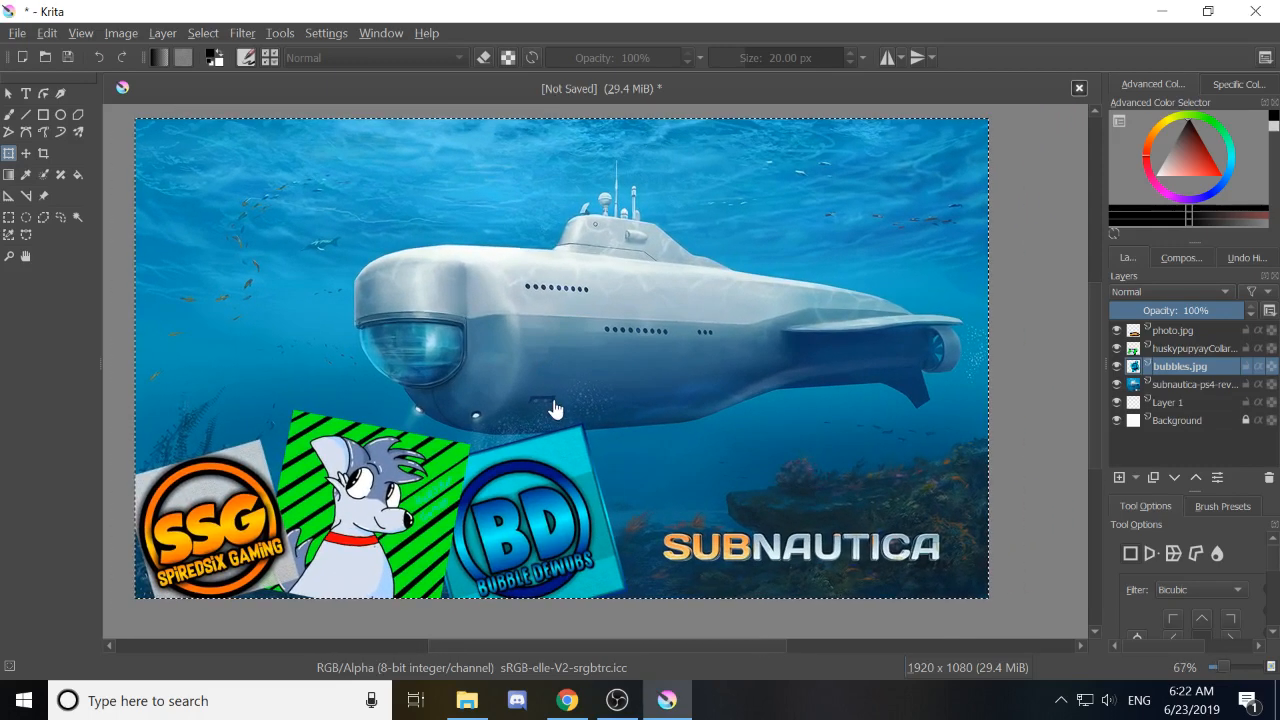
scroll(568, 440, "down", 2)
scroll(568, 440, "up", 1)
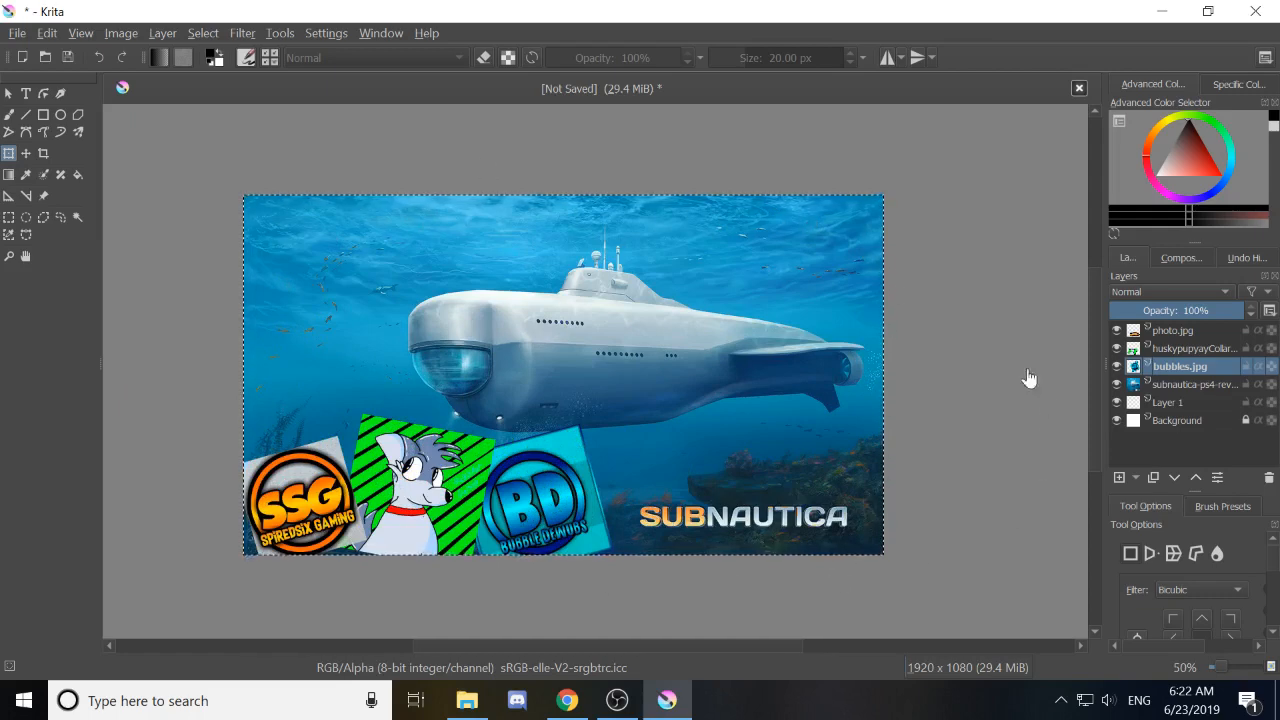
Insert the Brown_Transparent_Photo_Frame picture from the Saved Pictures folder in File Explorer as a new layer.
left_click(467, 700)
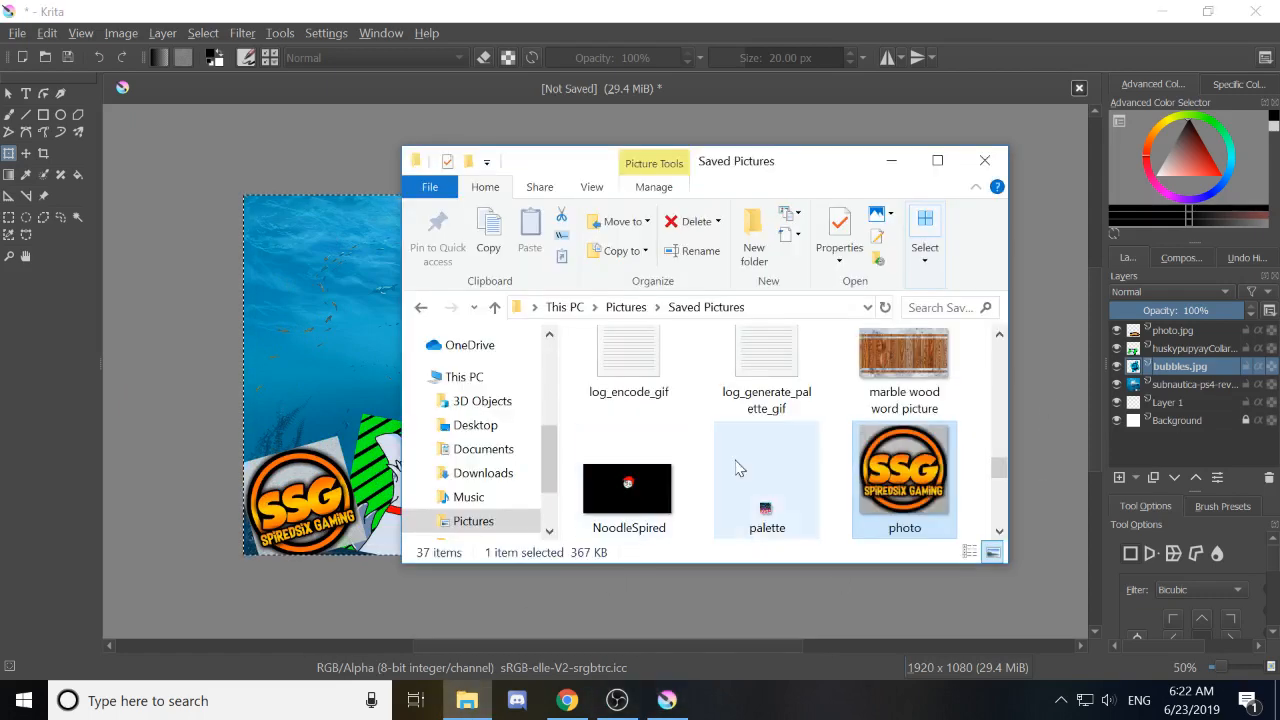
scroll(740, 465, "up", 3)
scroll(745, 460, "up", 8)
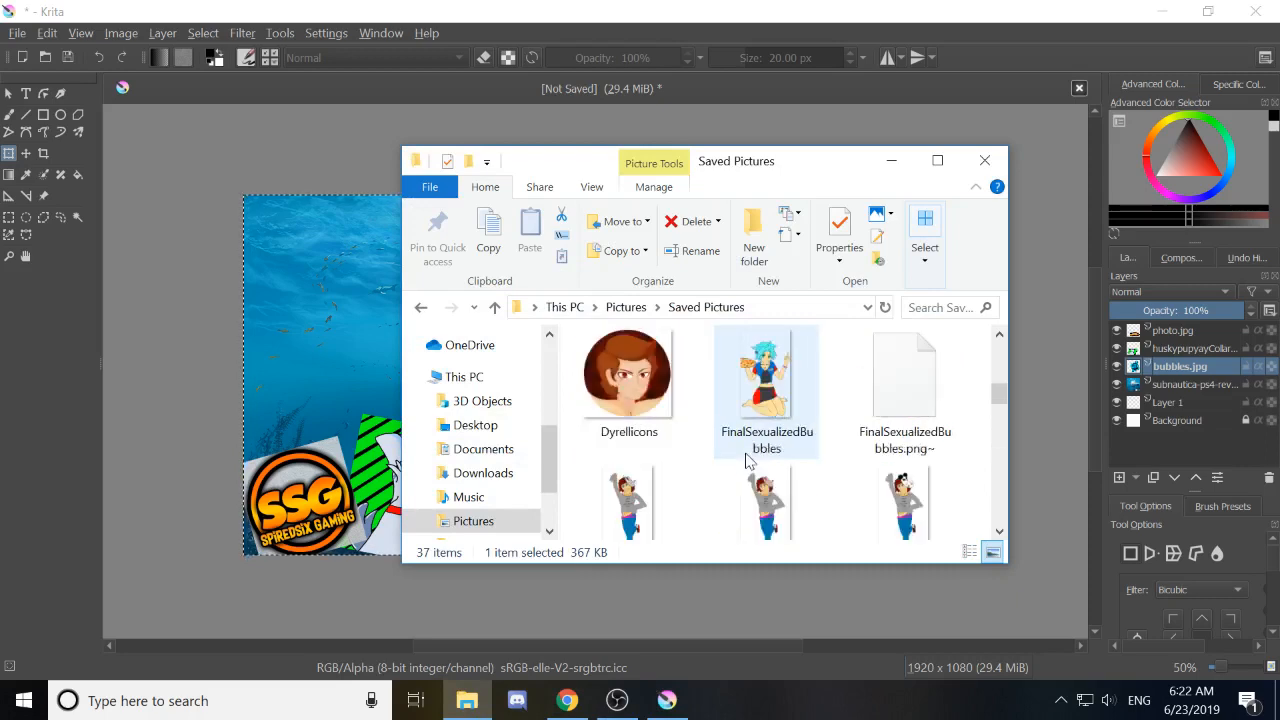
scroll(745, 460, "down", 1)
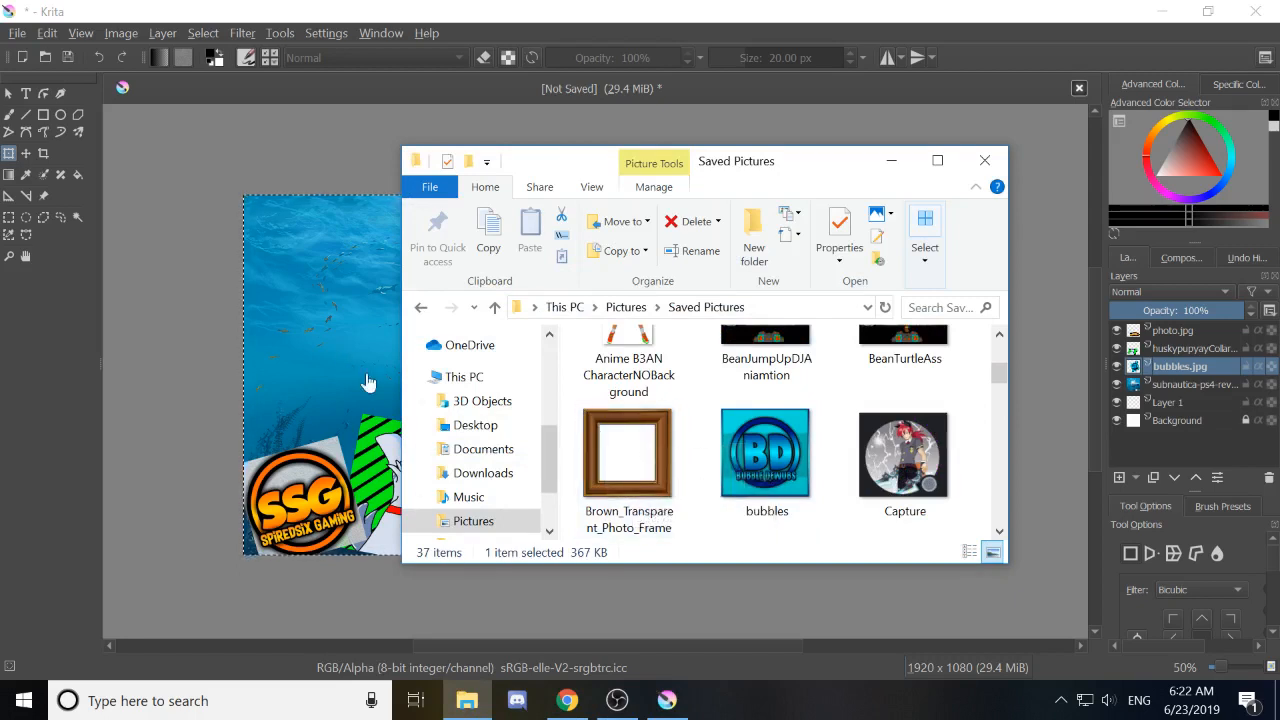
scroll(745, 450, "up", 3)
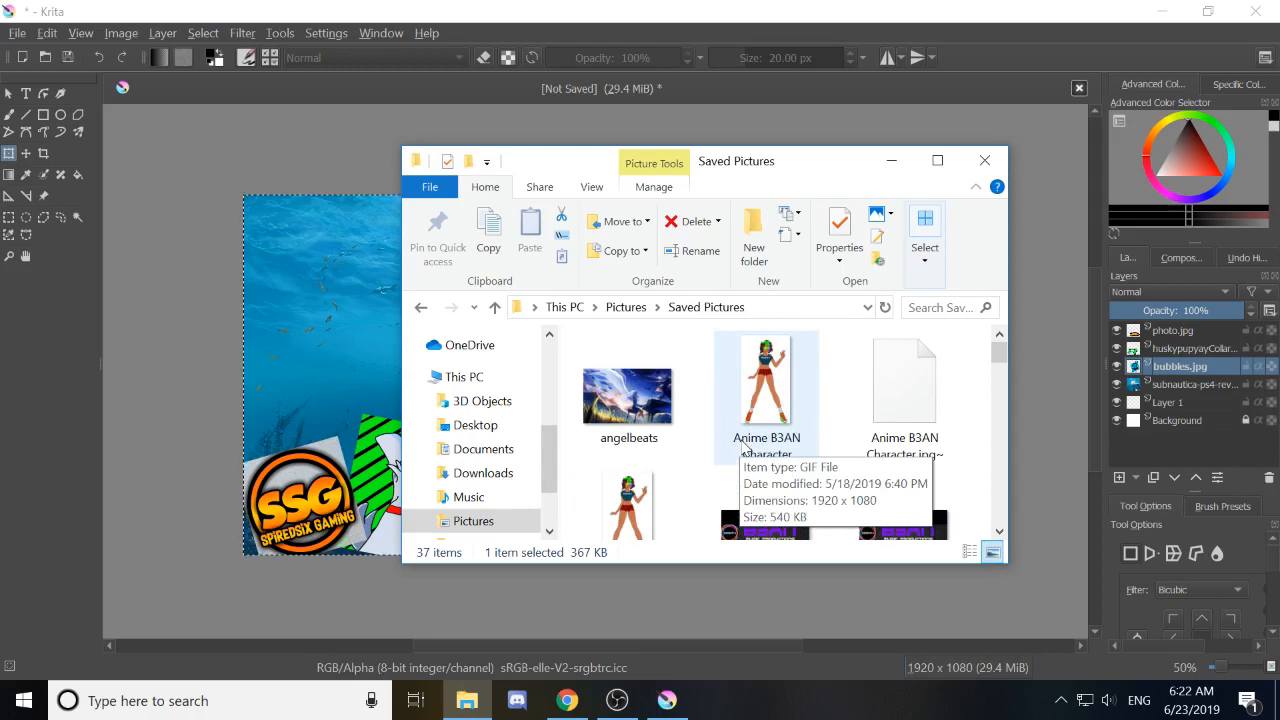
scroll(745, 450, "down", 3)
left_click(625, 455)
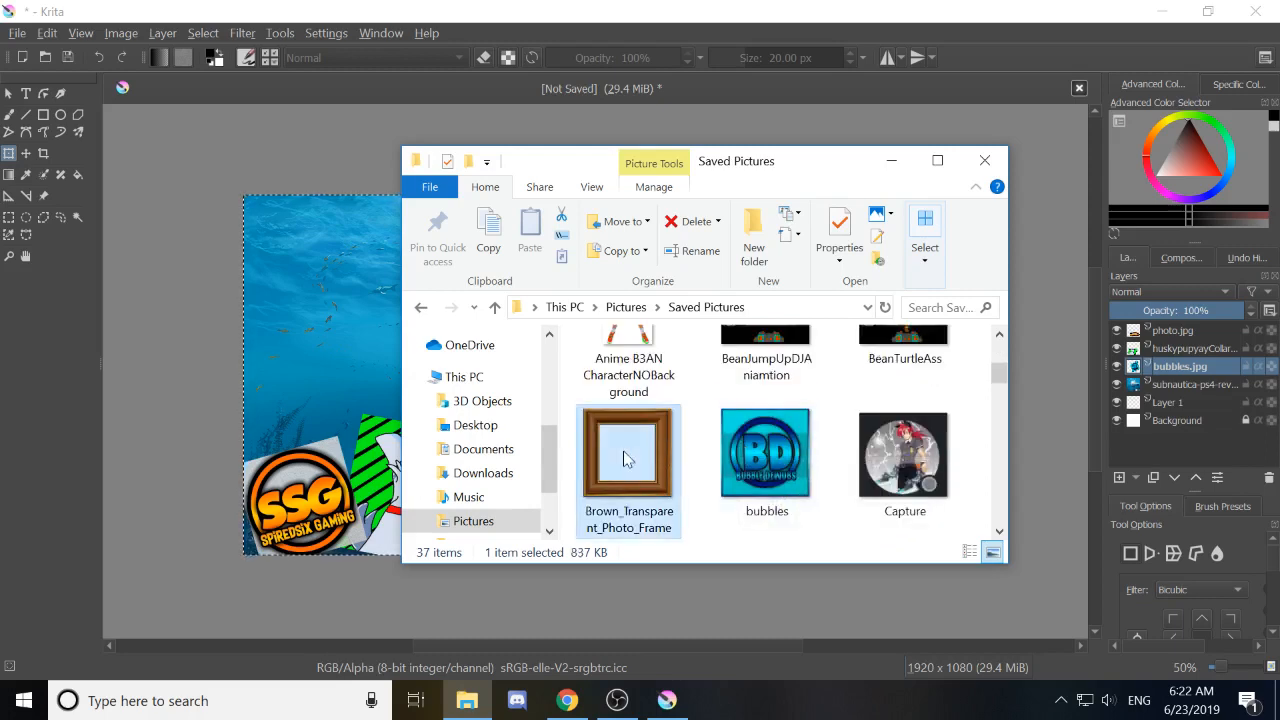
left_click_drag(640, 464, 343, 418)
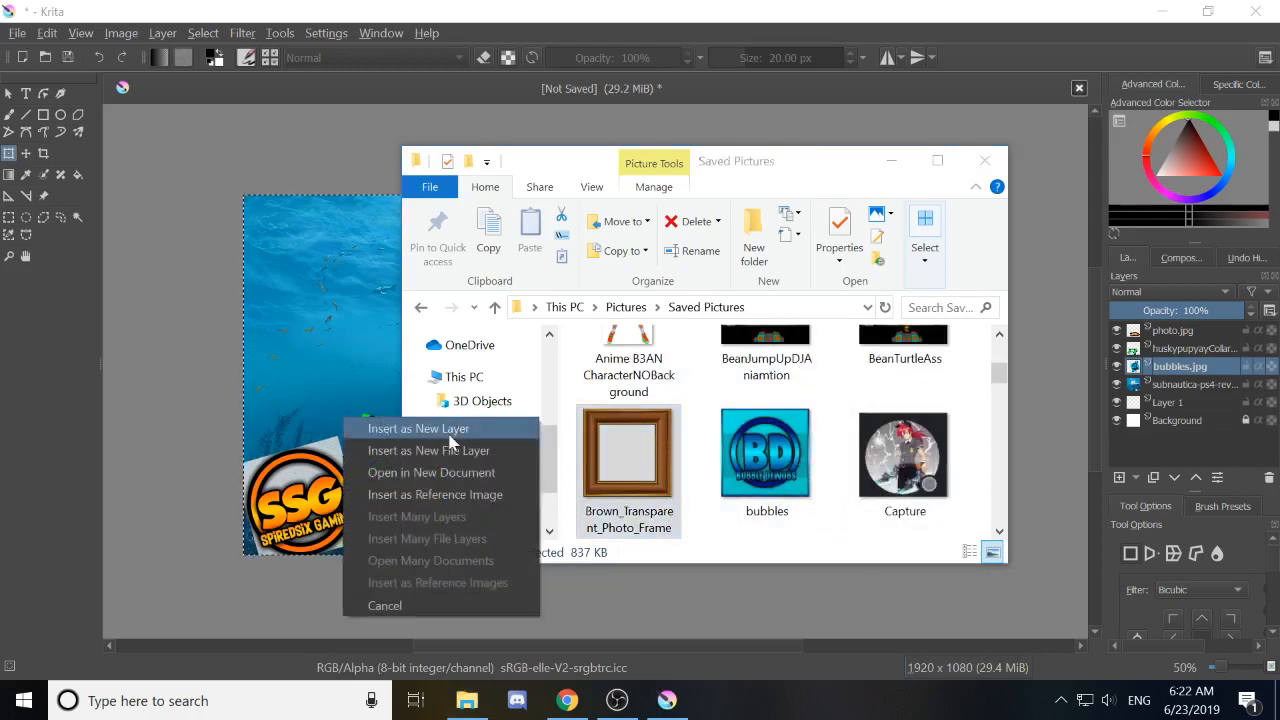
left_click(450, 434)
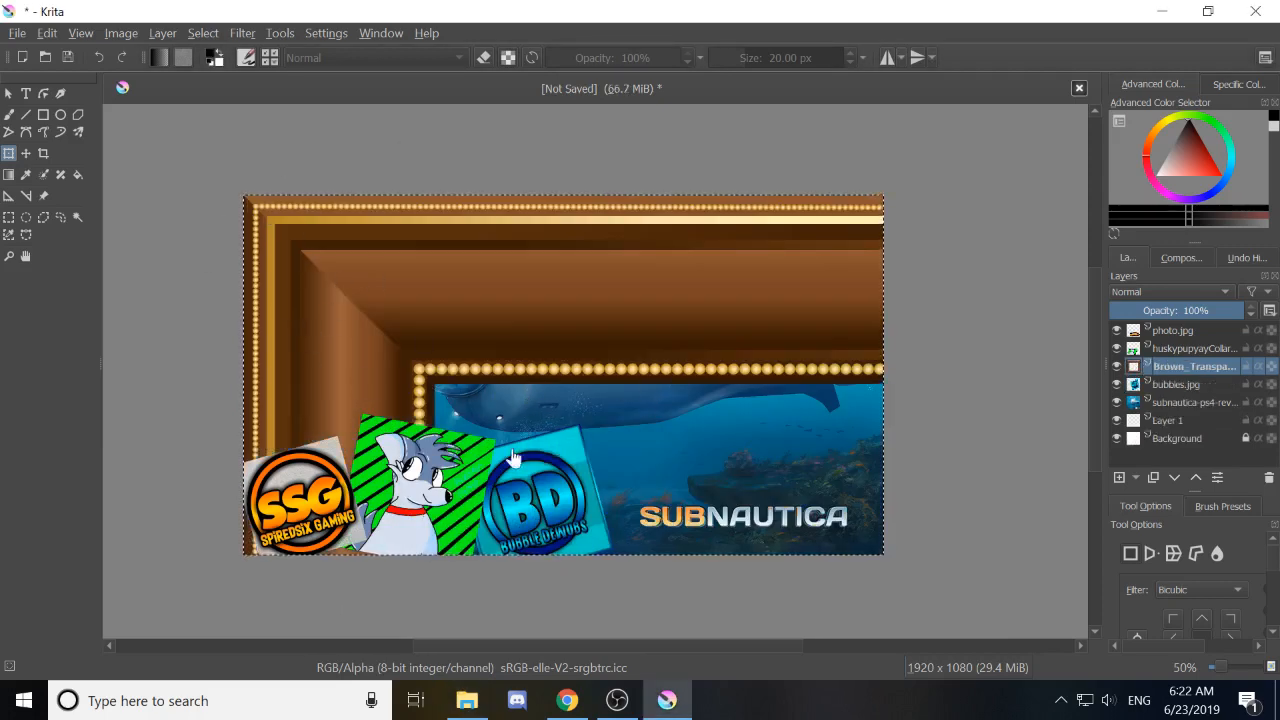
Enclose the whole brown photo frame, including its parts beyond the canvas, in a rectangular selection.
scroll(511, 320, "down", 2)
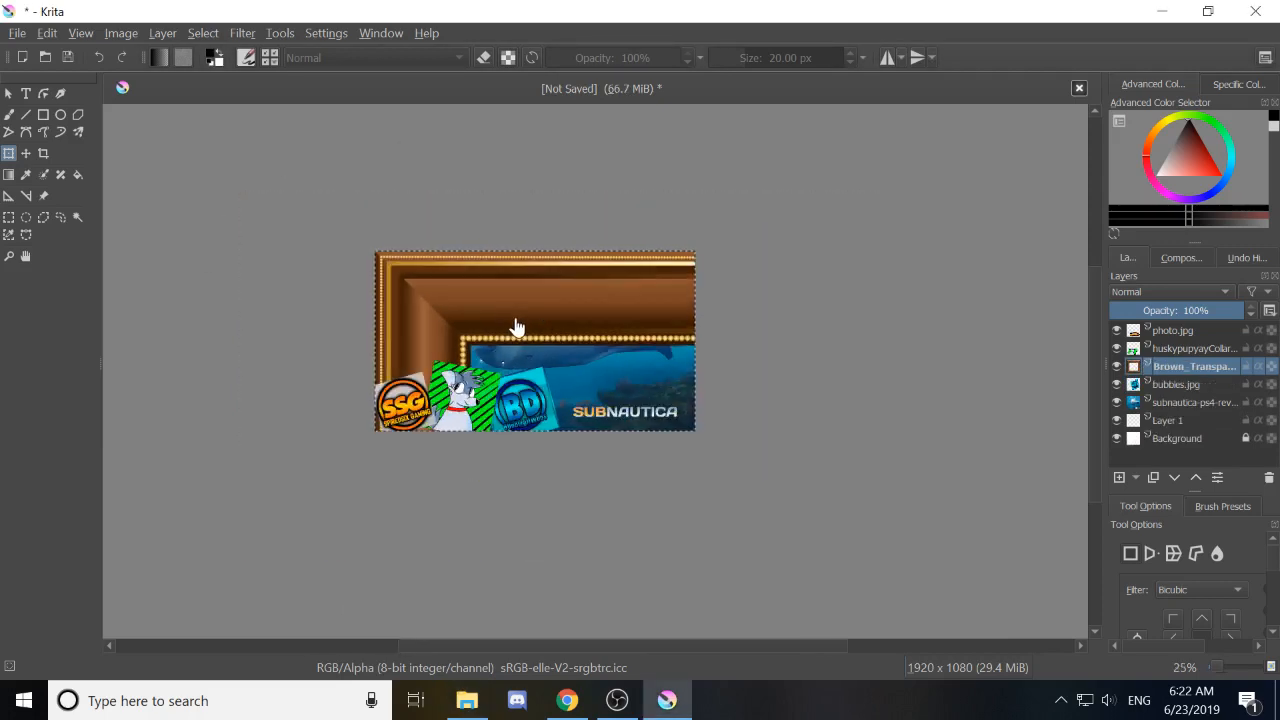
scroll(516, 328, "down", 2)
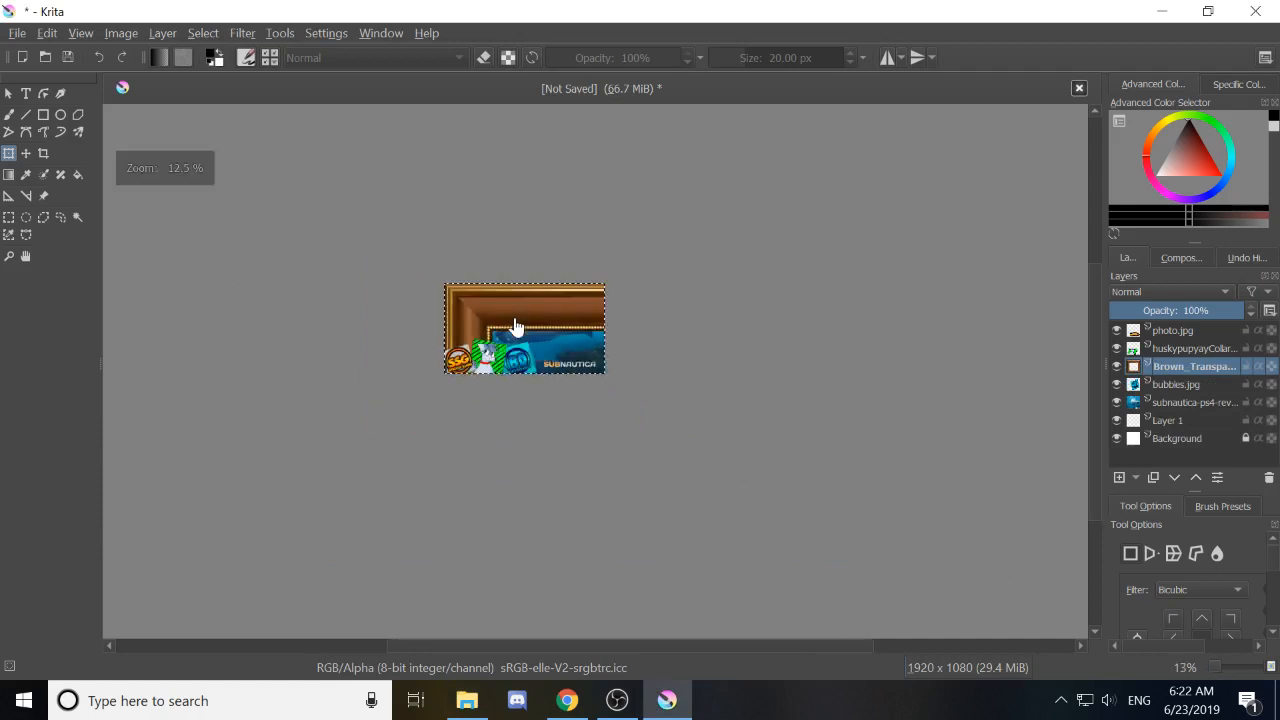
left_click(8, 217)
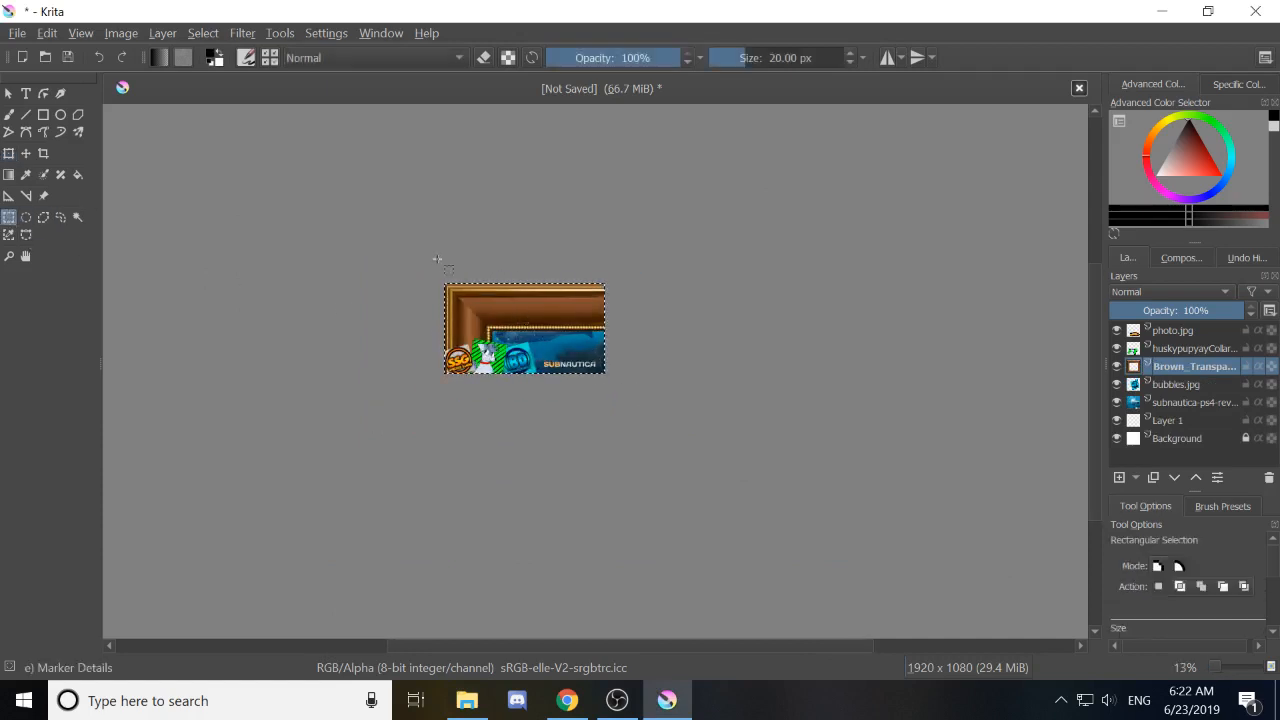
left_click_drag(368, 210, 955, 629)
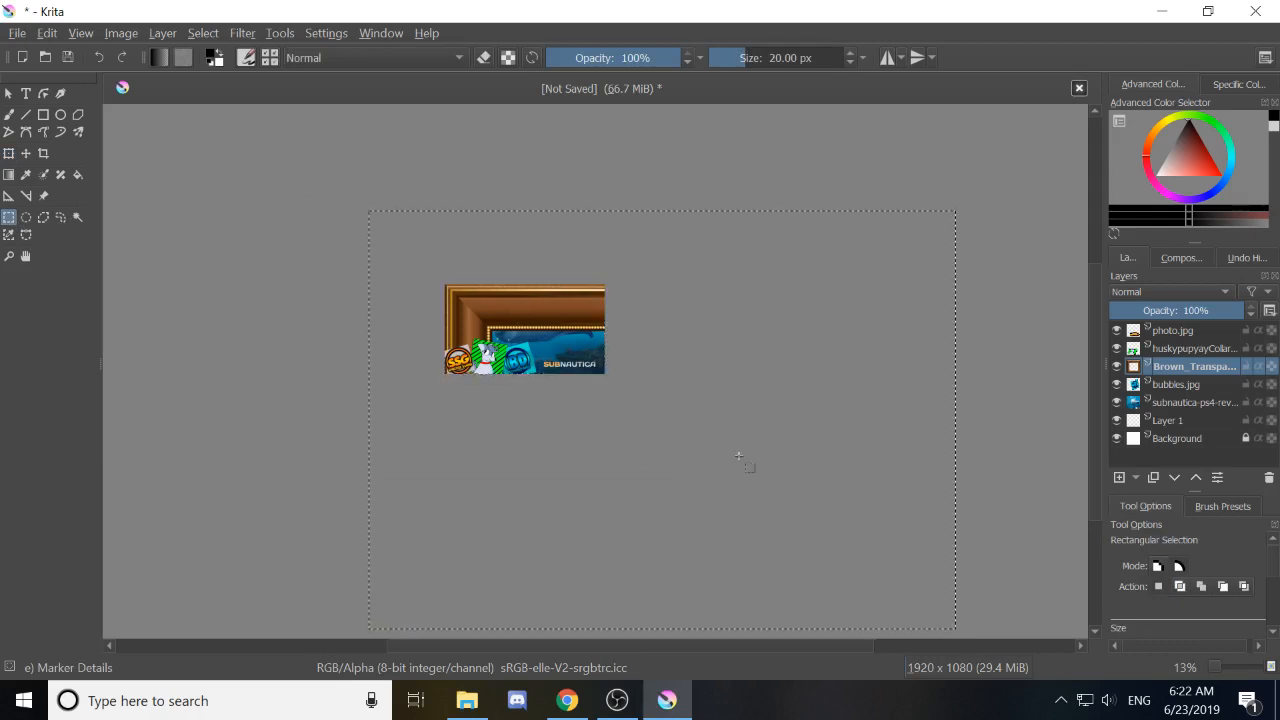
Shrink the selected photo frame to about half its size and move it over the canvas's left part.
key("ctrl+t")
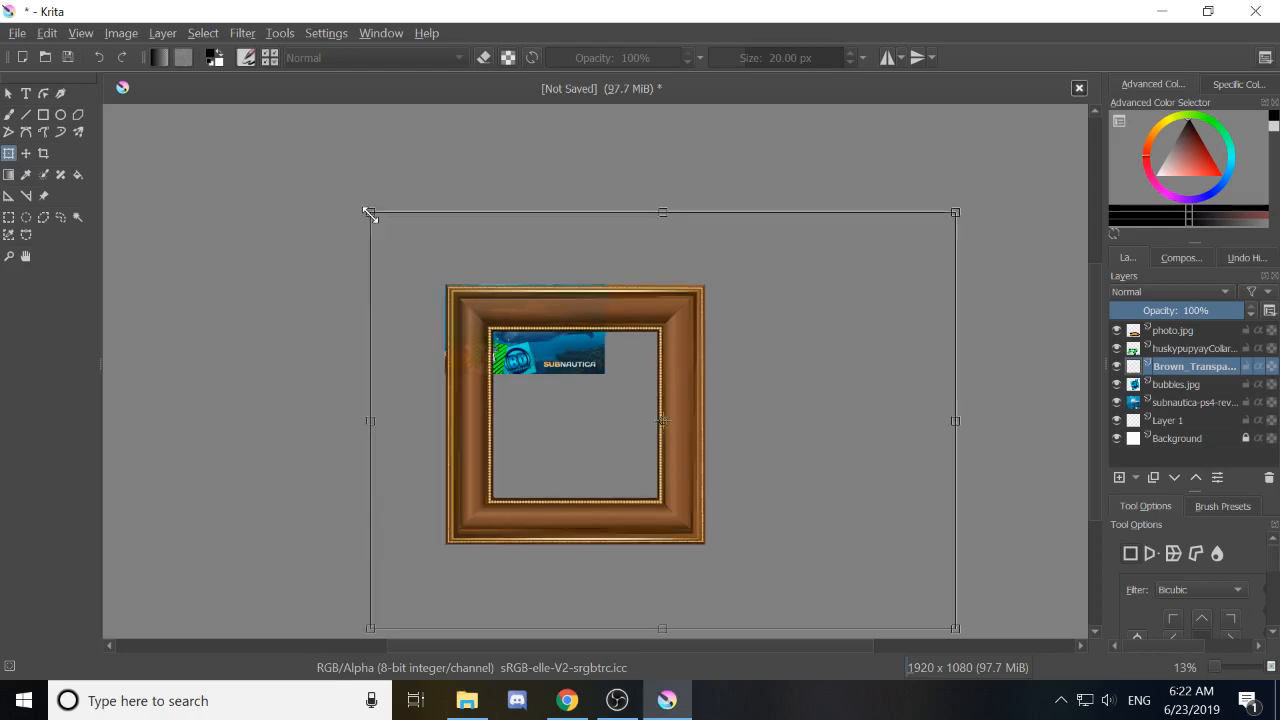
left_click_drag(368, 214, 666, 423)
left_click_drag(748, 502, 505, 338)
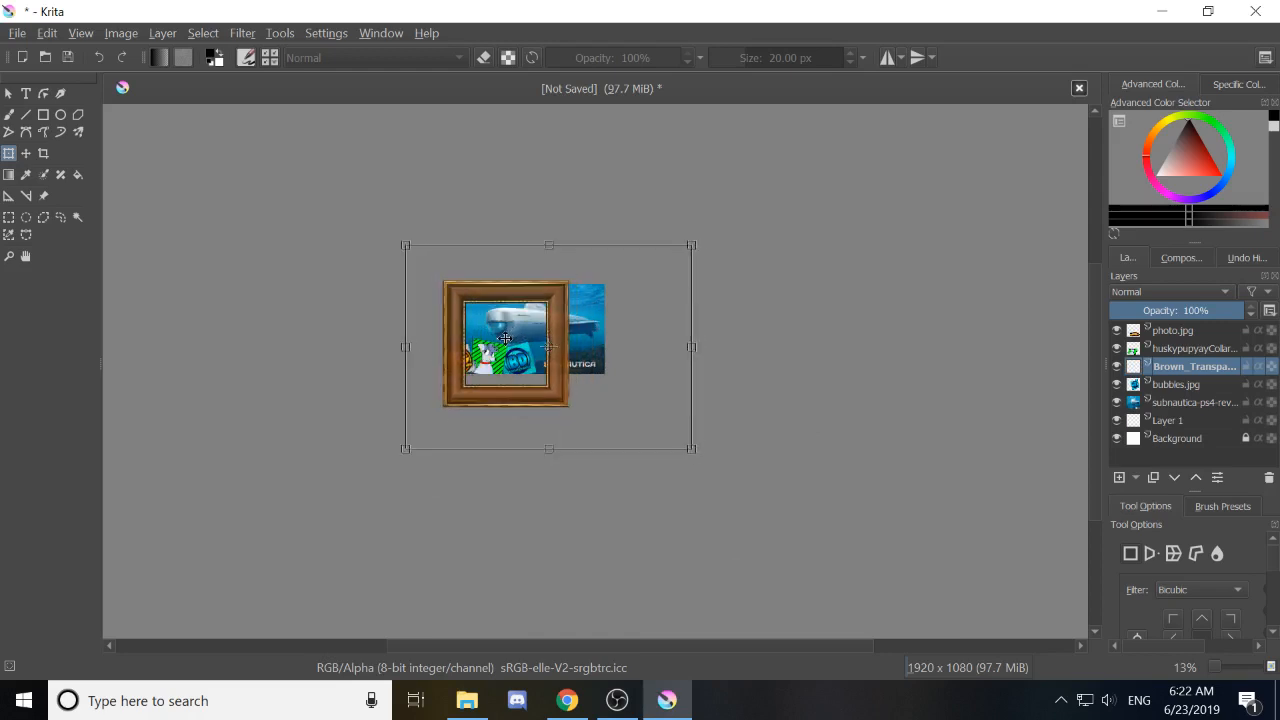
Apply the frame's transform and enclose the shrunken frame in a new, tighter rectangular selection.
scroll(505, 338, "up", 2)
left_click(9, 216)
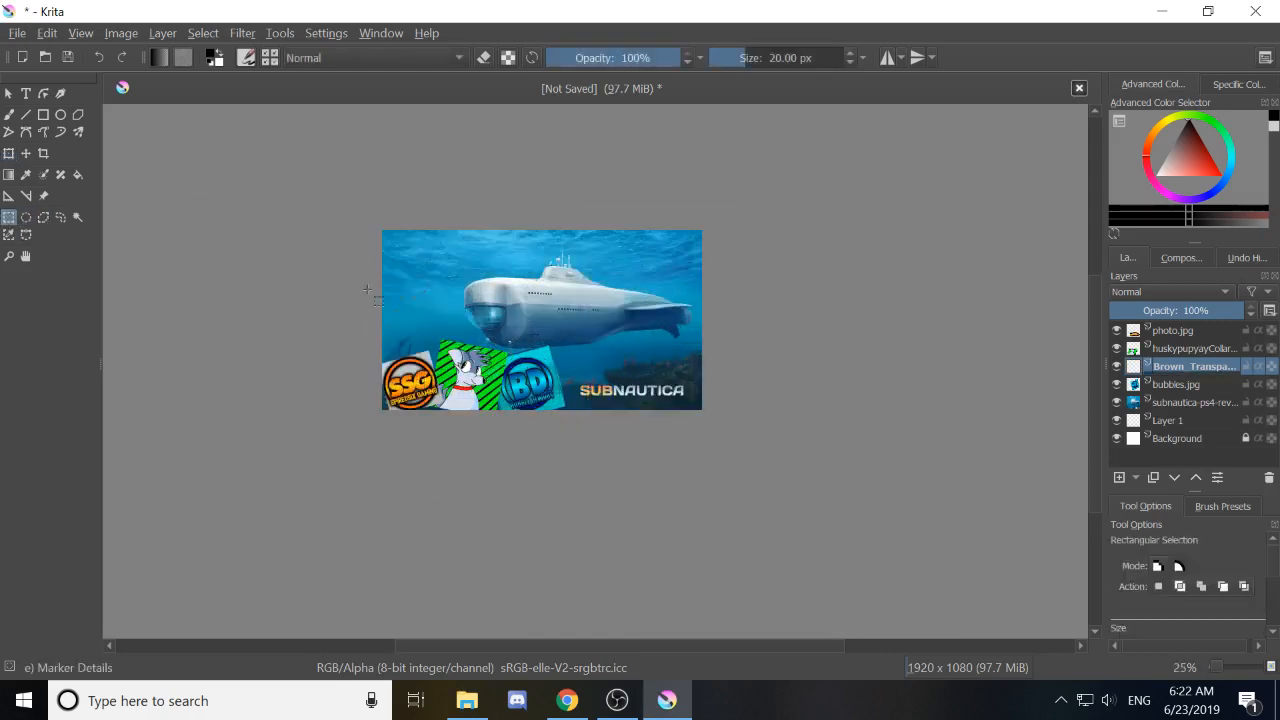
left_click_drag(350, 189, 671, 490)
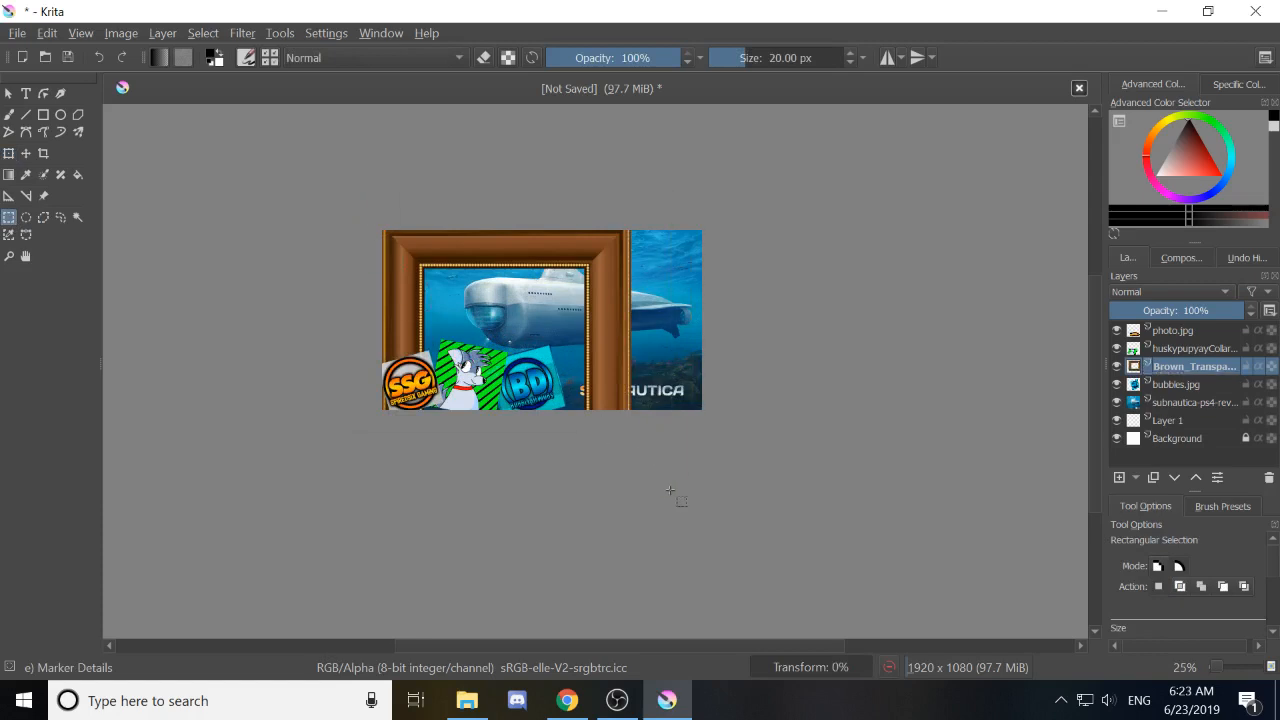
Reduce the photo frame's height to roughly the canvas height and stretch its right side outward past the canvas edge.
key("ctrl+t")
scroll(615, 458, "up", 1)
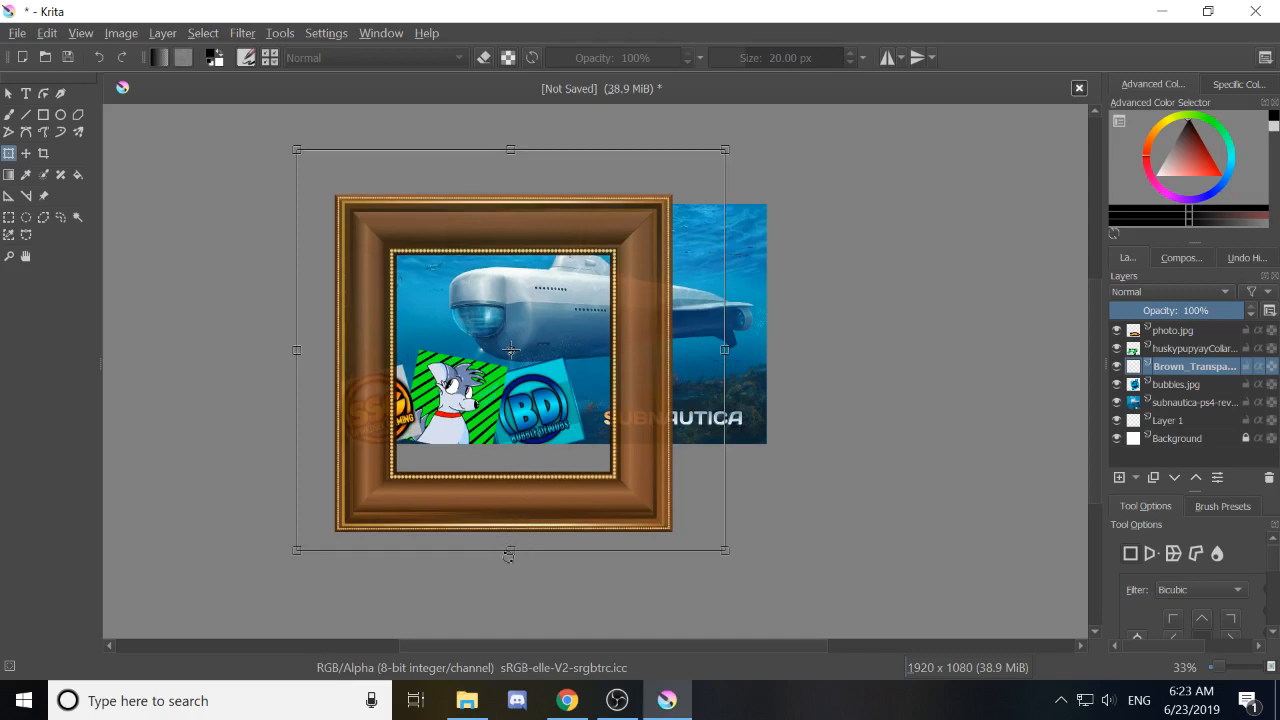
left_click_drag(512, 549, 511, 464)
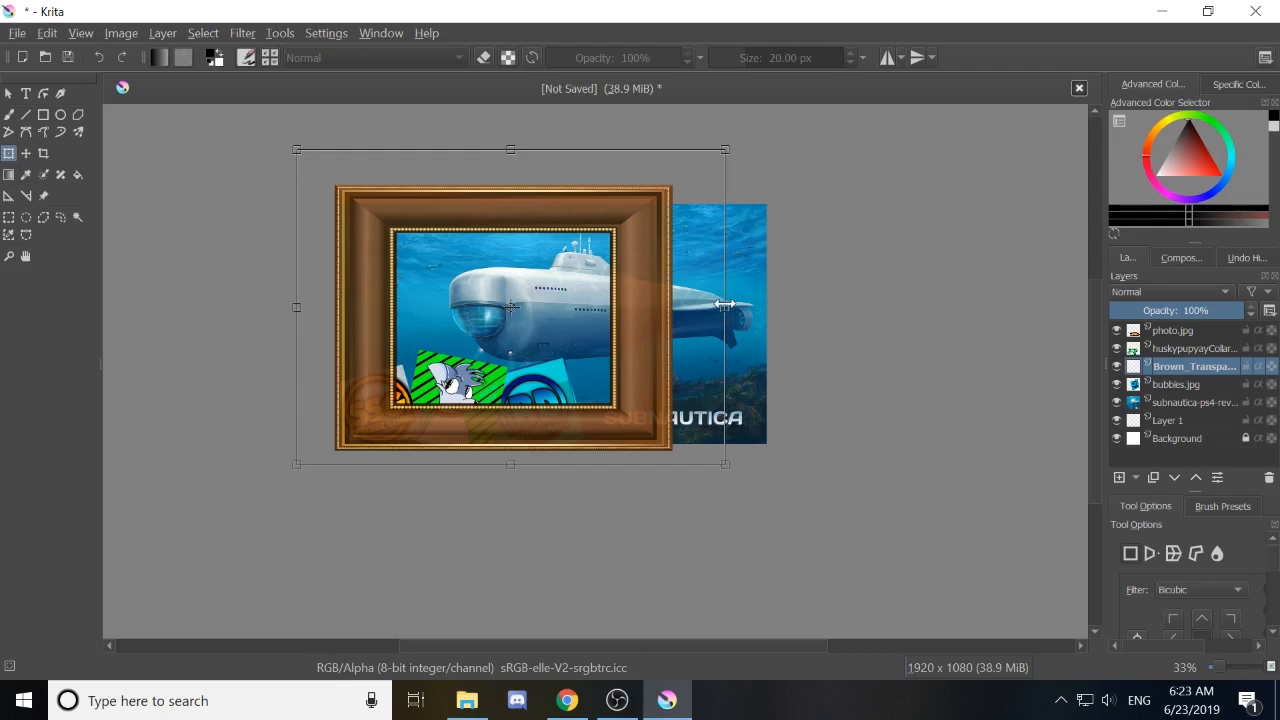
left_click_drag(724, 303, 861, 295)
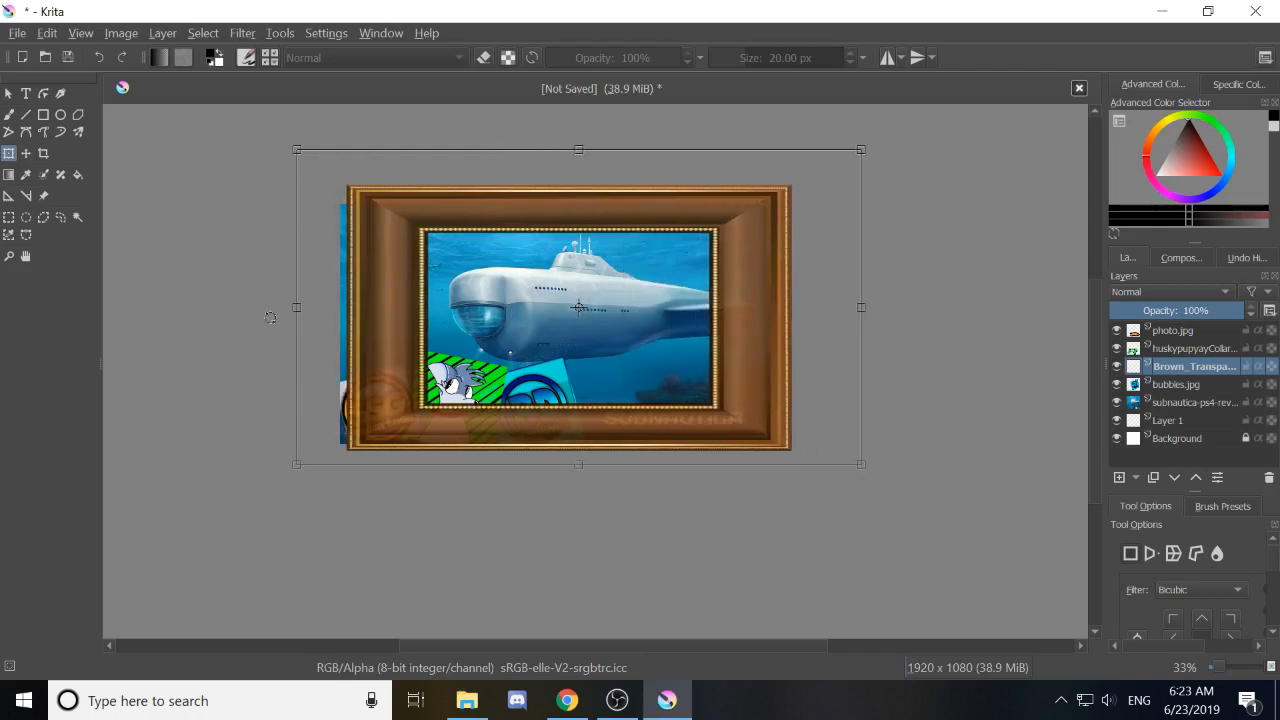
Stretch the photo frame further beyond the canvas's left, top and right edges so its opening shows more of the submarine.
left_click_drag(300, 309, 204, 394)
mouse_move(202, 400)
left_mouse_down()
mouse_move(191, 400)
mouse_move(203, 400)
left_mouse_up()
left_click_drag(530, 133, 560, 122)
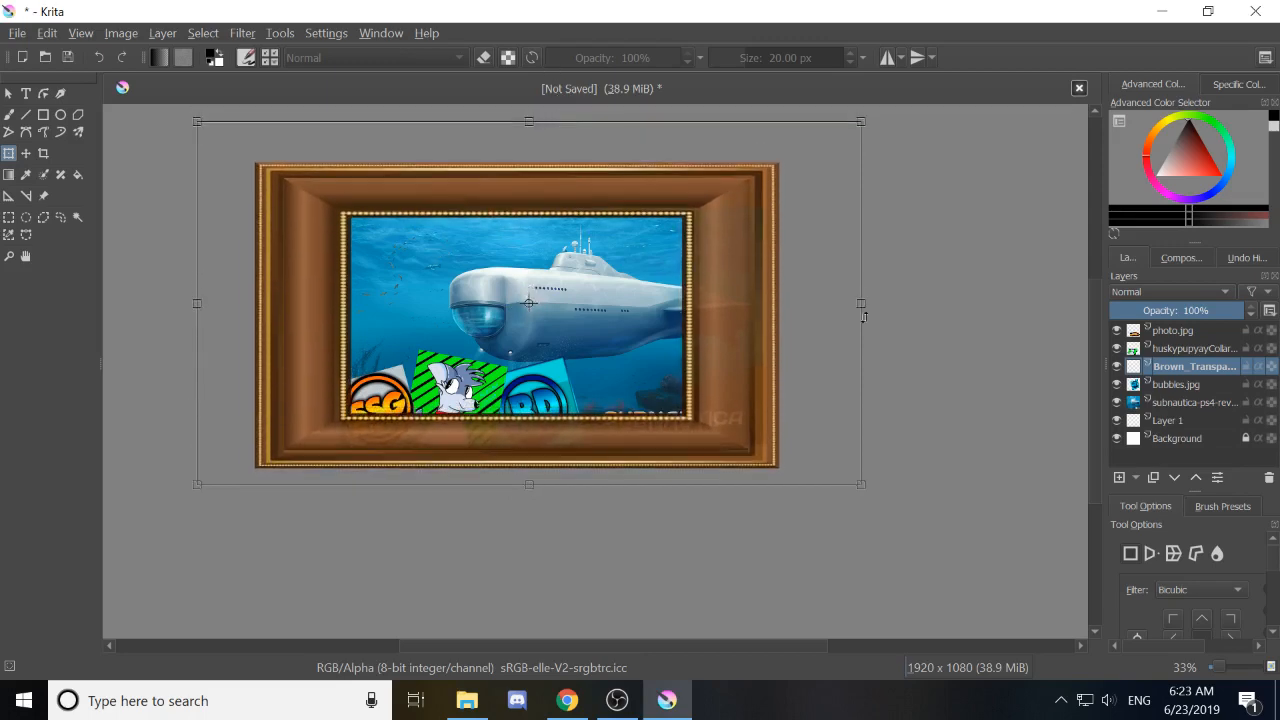
left_click_drag(861, 302, 950, 307)
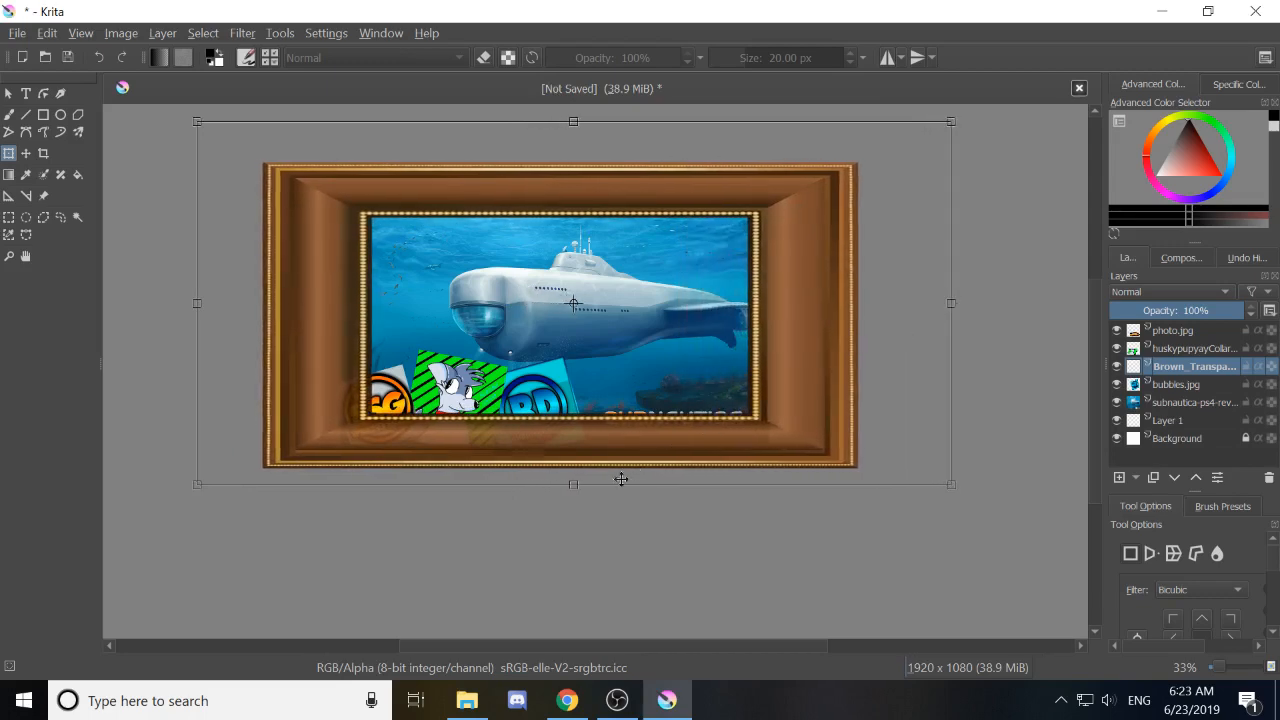
Extend the frame's lower edge below the Subnautica logo, pull its left side further out, and apply the transform.
left_click_drag(576, 484, 574, 511)
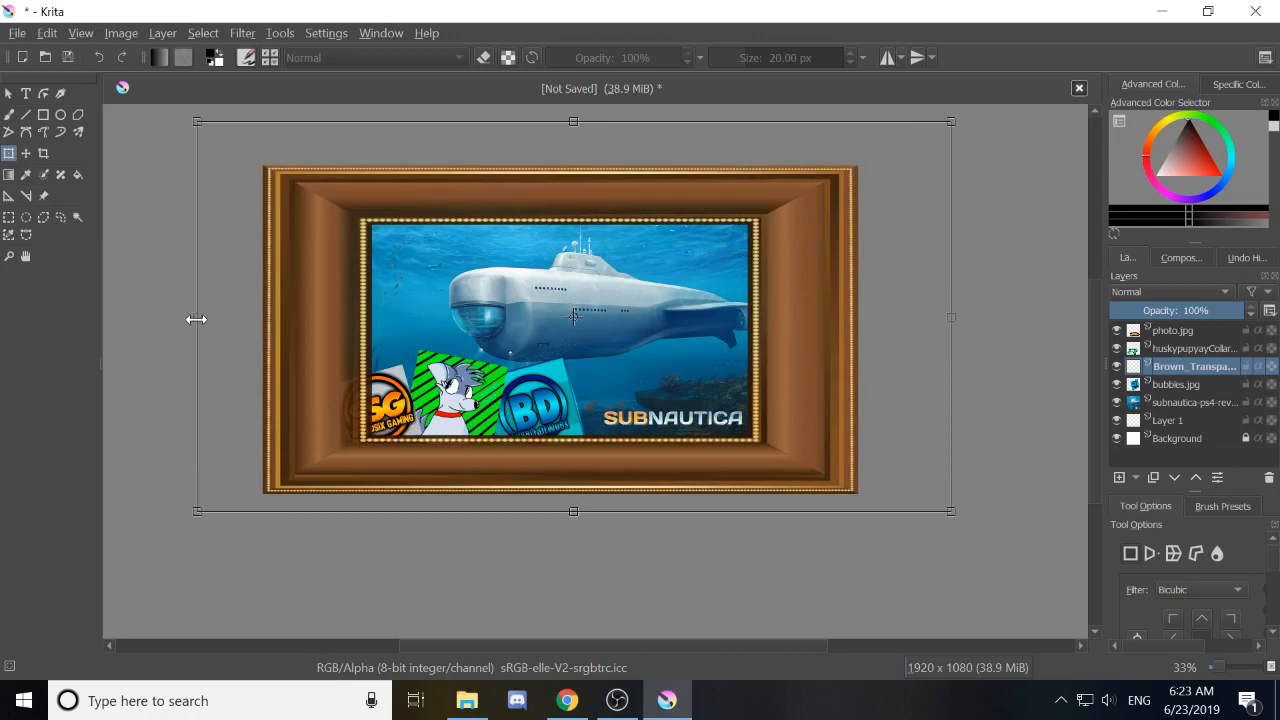
left_click_drag(196, 319, 183, 322)
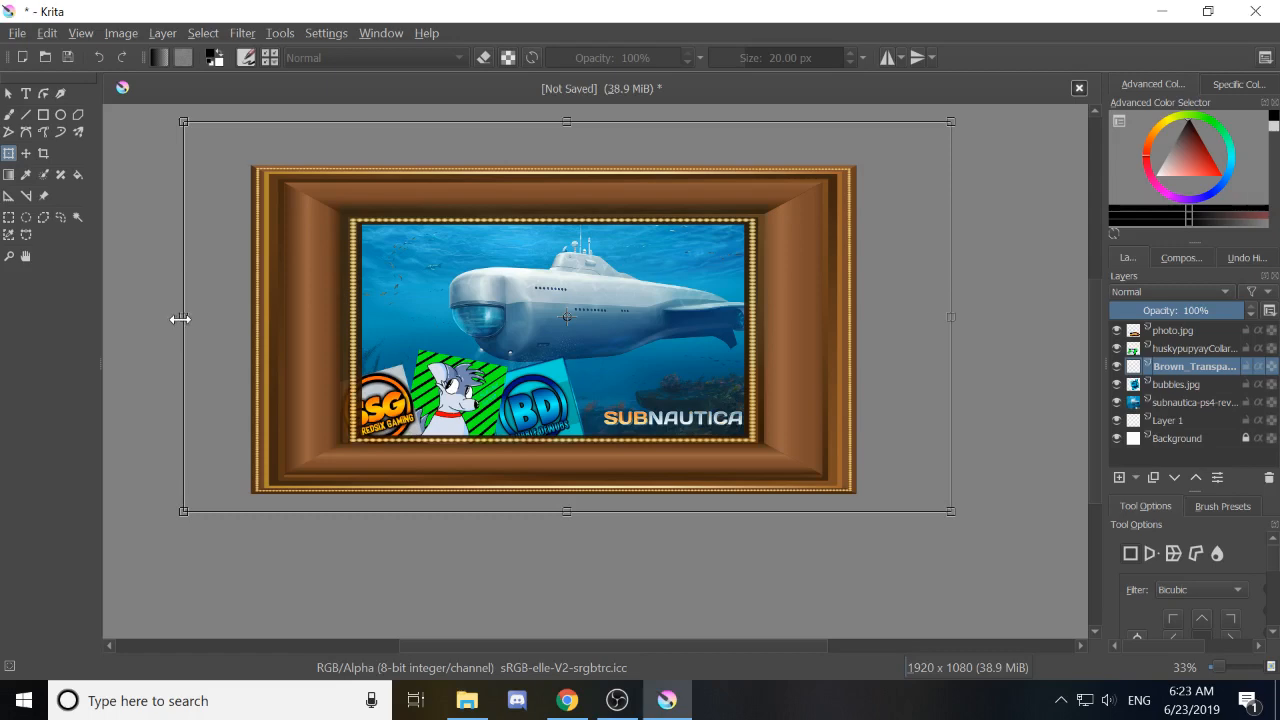
left_click_drag(180, 318, 172, 322)
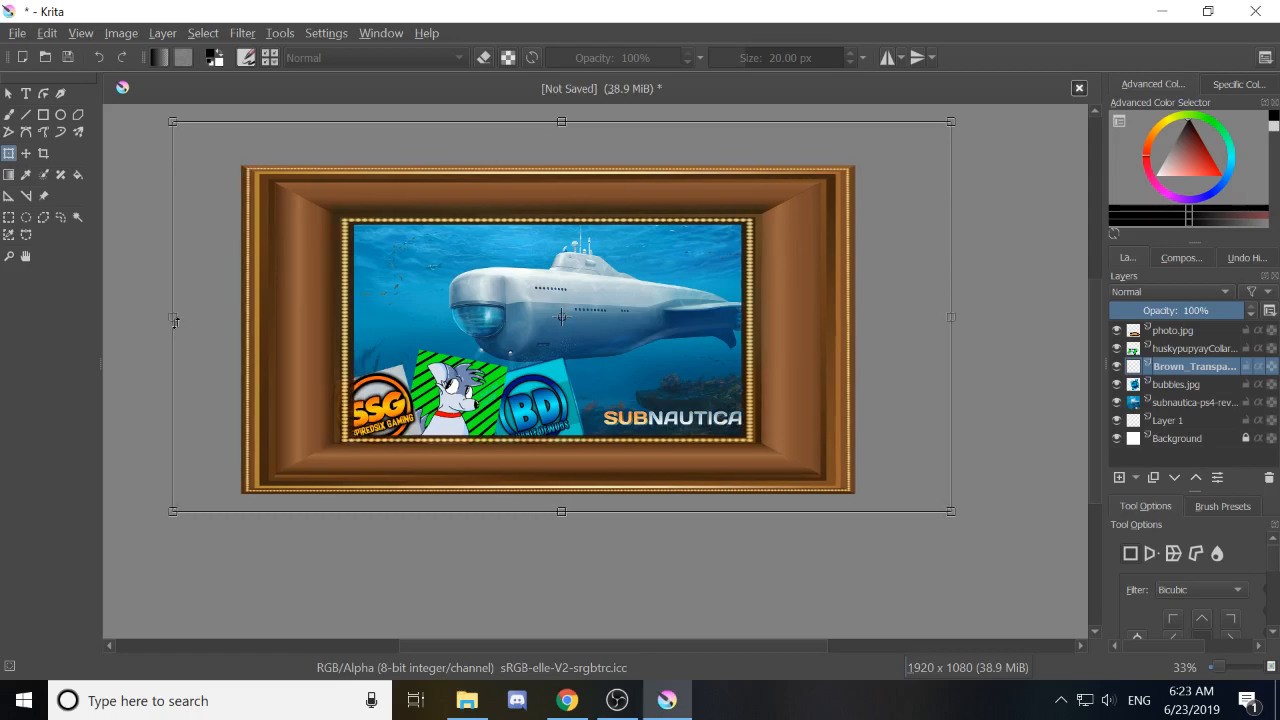
key("Escape")
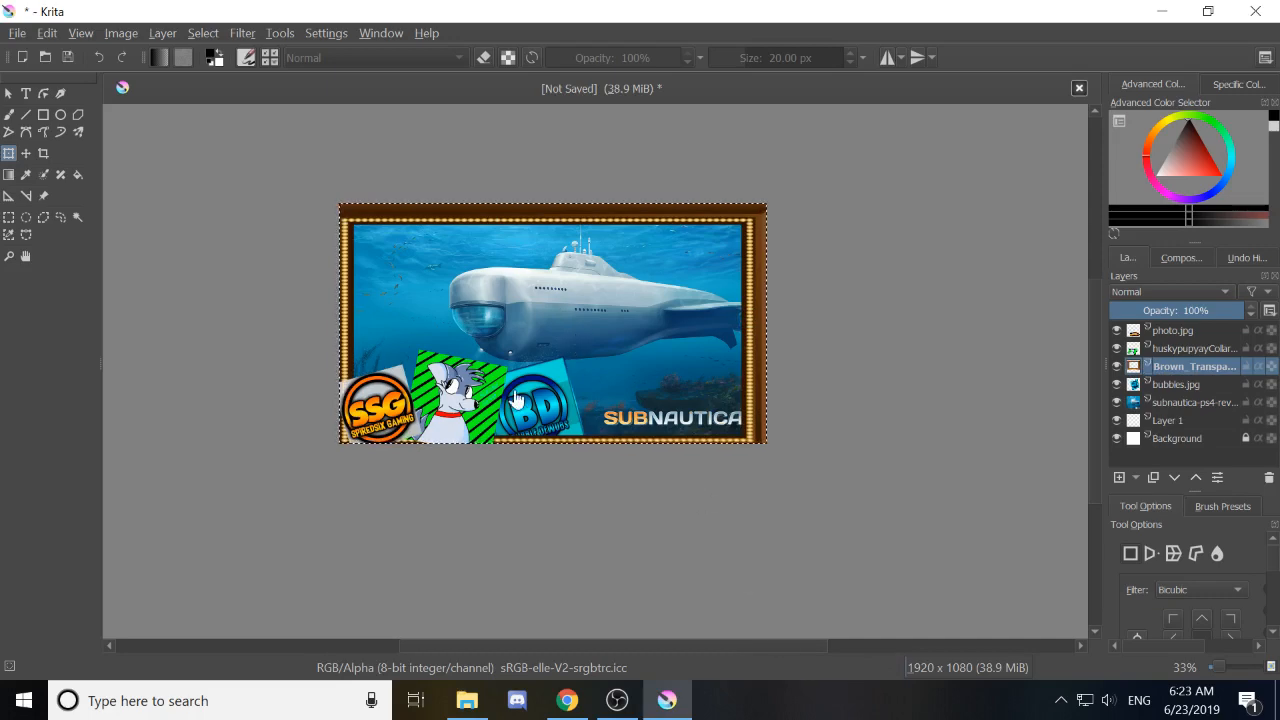
scroll(442, 392, "up", 2)
scroll(407, 487, "up", 1)
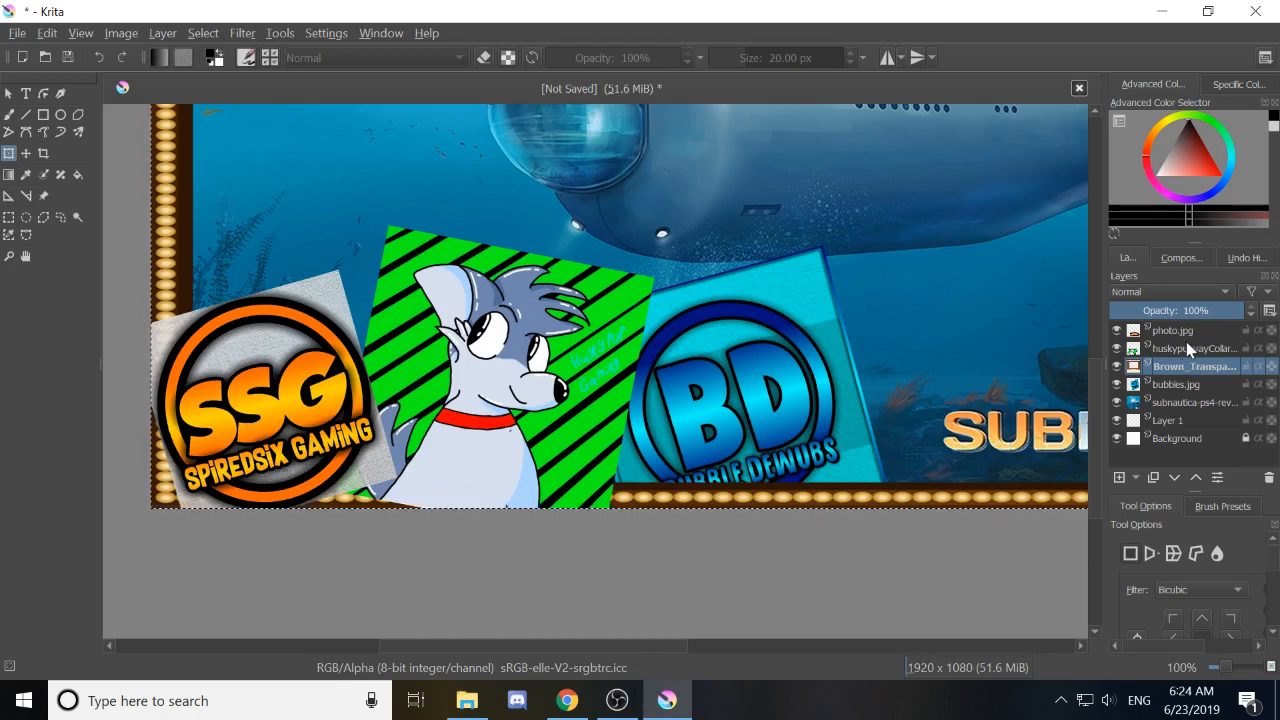
Move the Brown_Transparent_Photo_Frame layer to the top of the layer stack, above photo.jpg.
mouse_move(1181, 371)
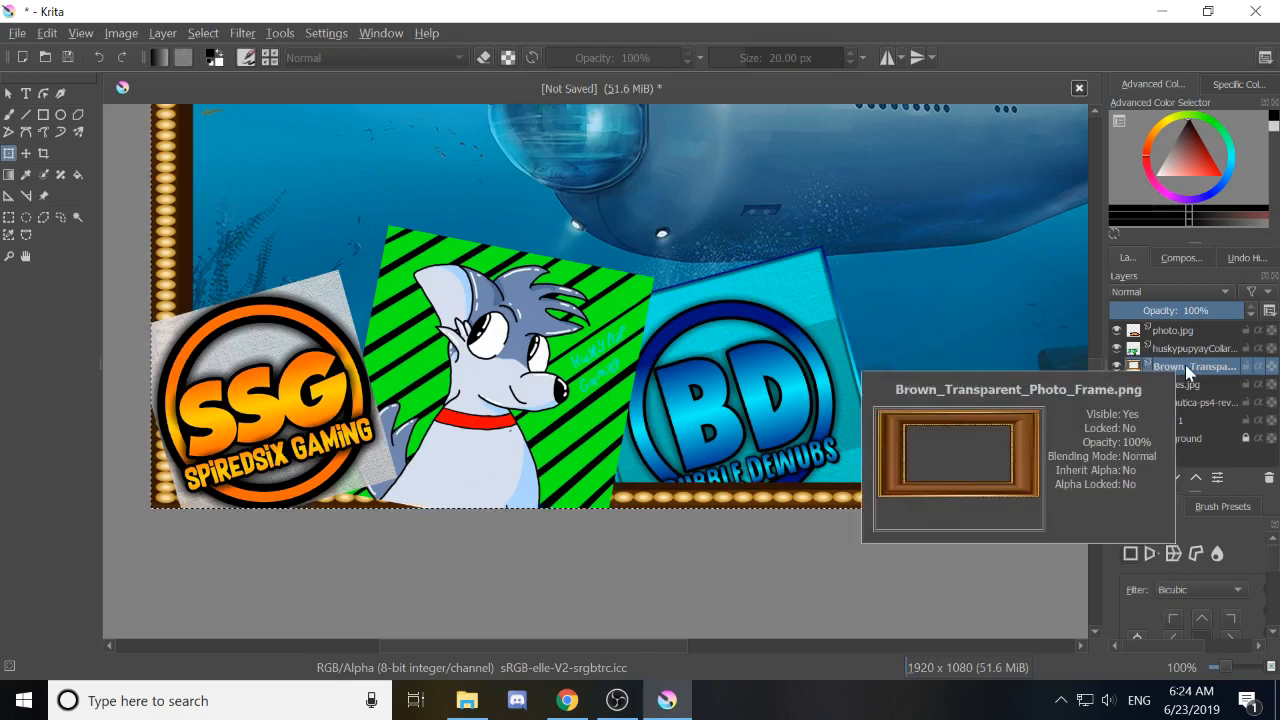
left_click_drag(1185, 365, 1182, 319)
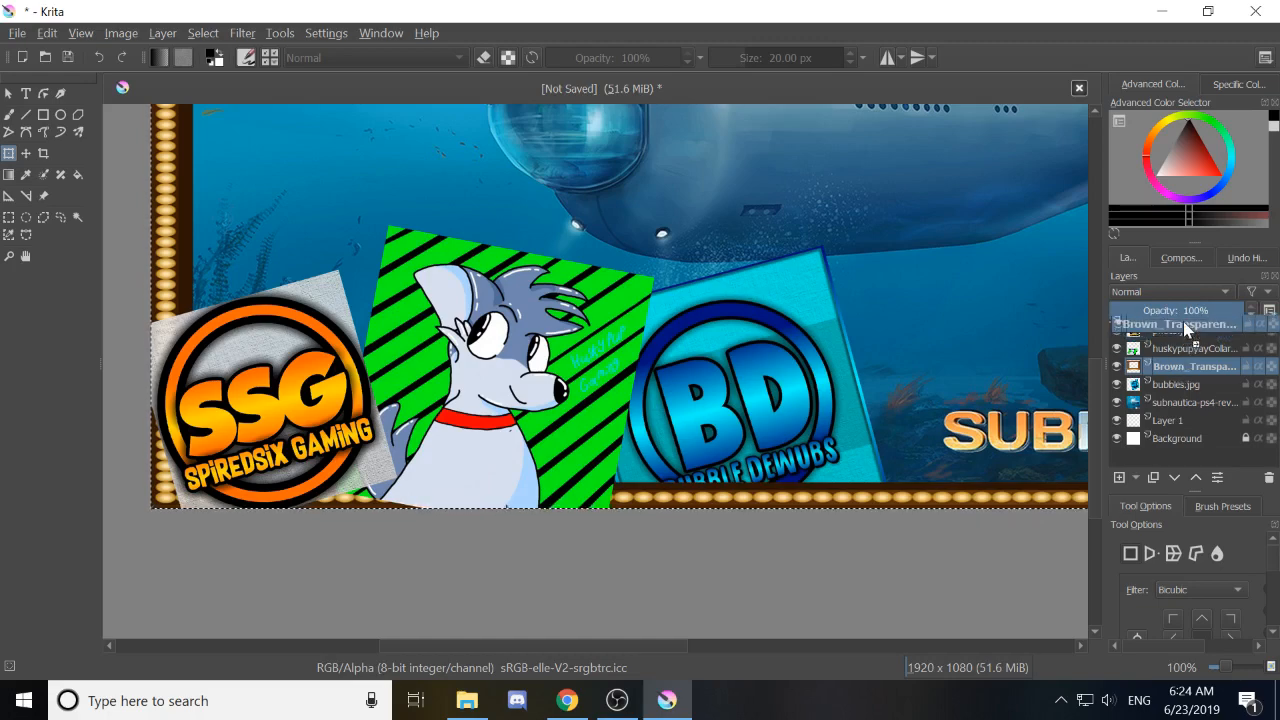
left_click_drag(1183, 321, 1183, 322)
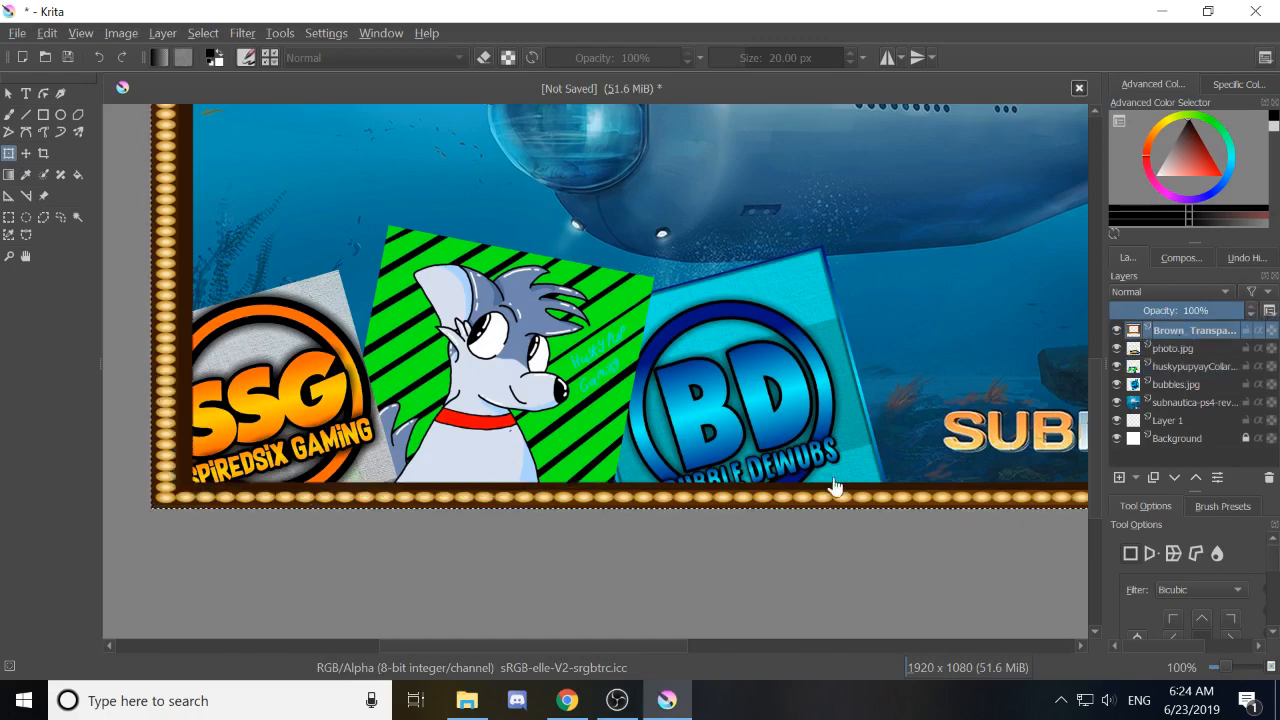
Stretch the photo frame's top edge upward and its right edge outward past the canvas edges, and apply the transform.
scroll(630, 393, "down", 1)
scroll(630, 400, "down", 2)
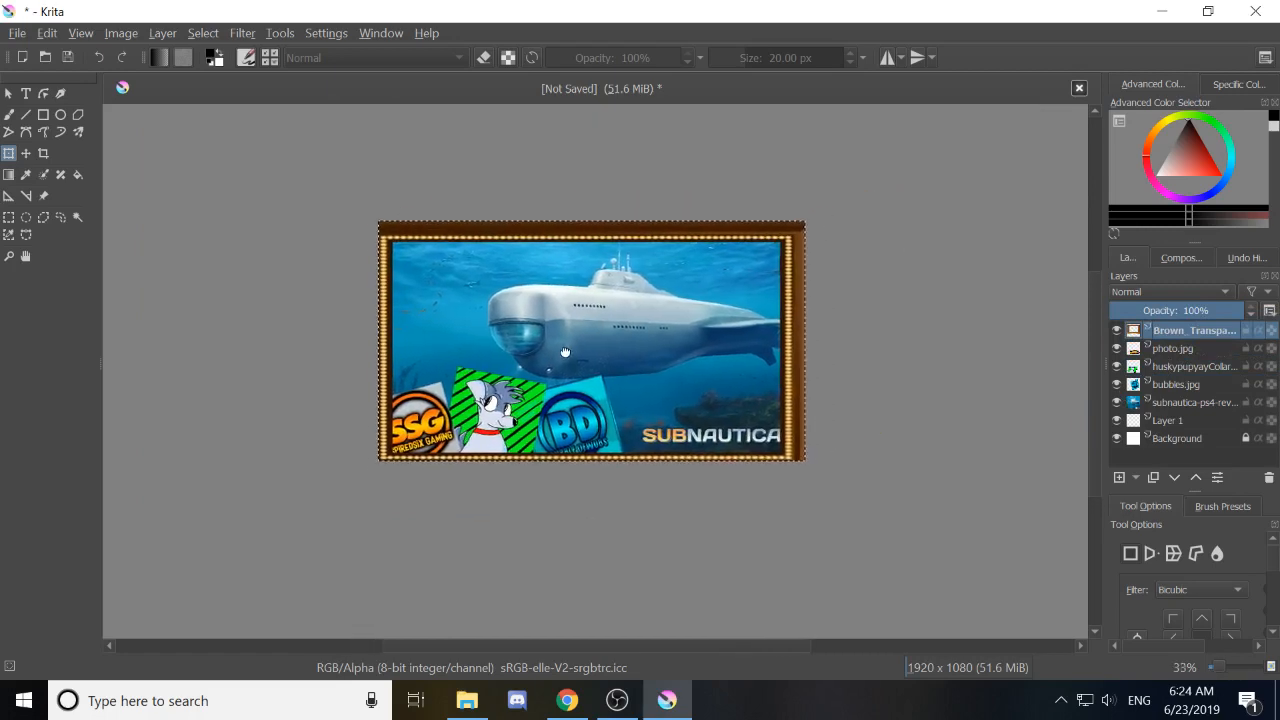
scroll(565, 363, "up", 1)
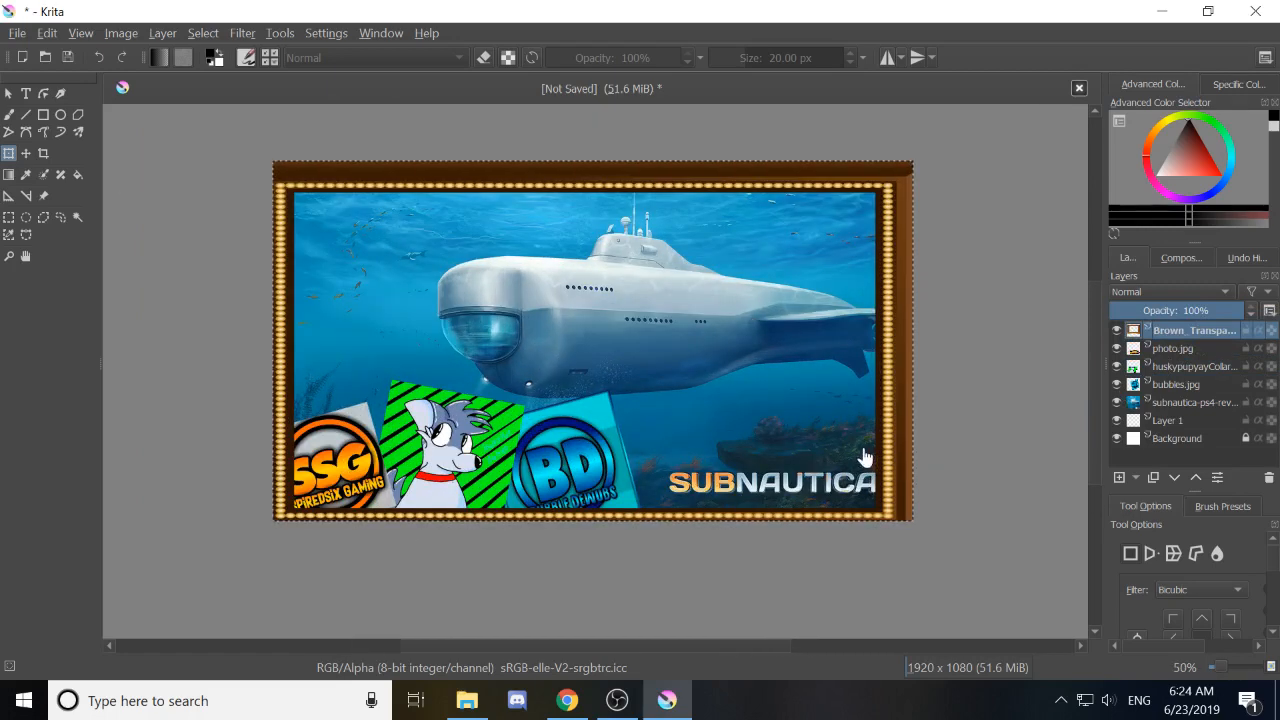
left_click(783, 386)
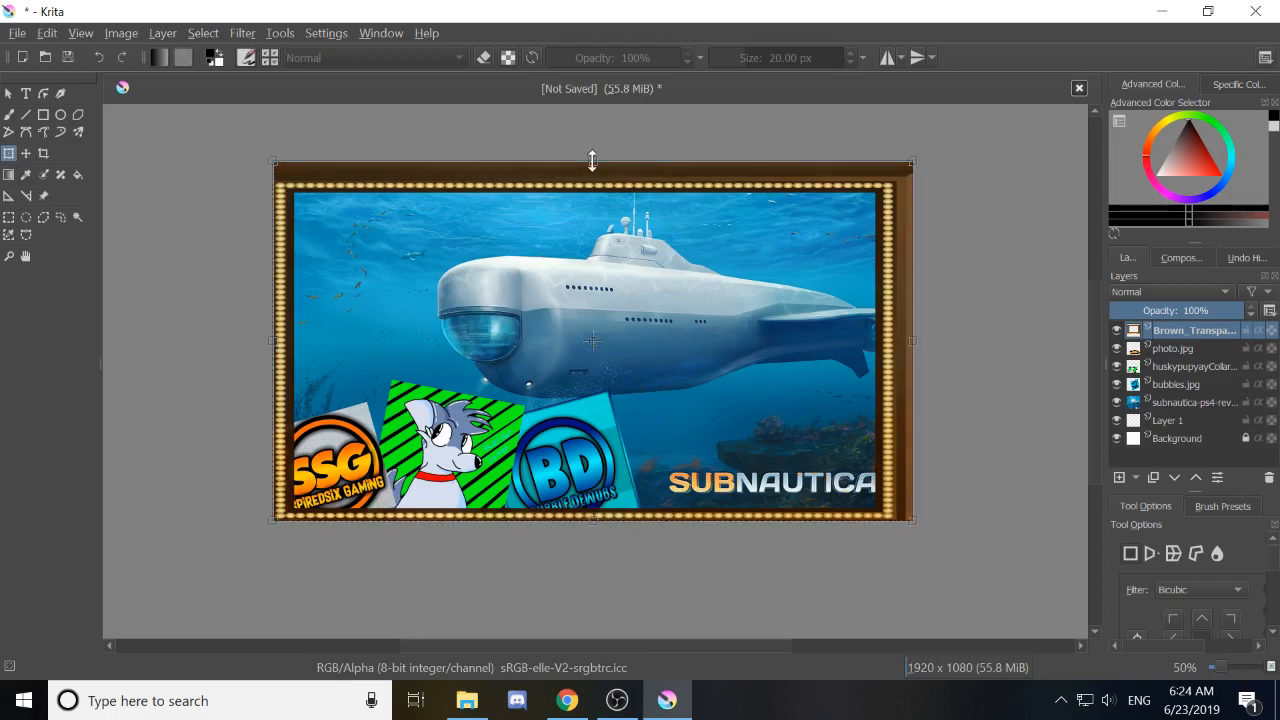
left_click_drag(592, 160, 602, 144)
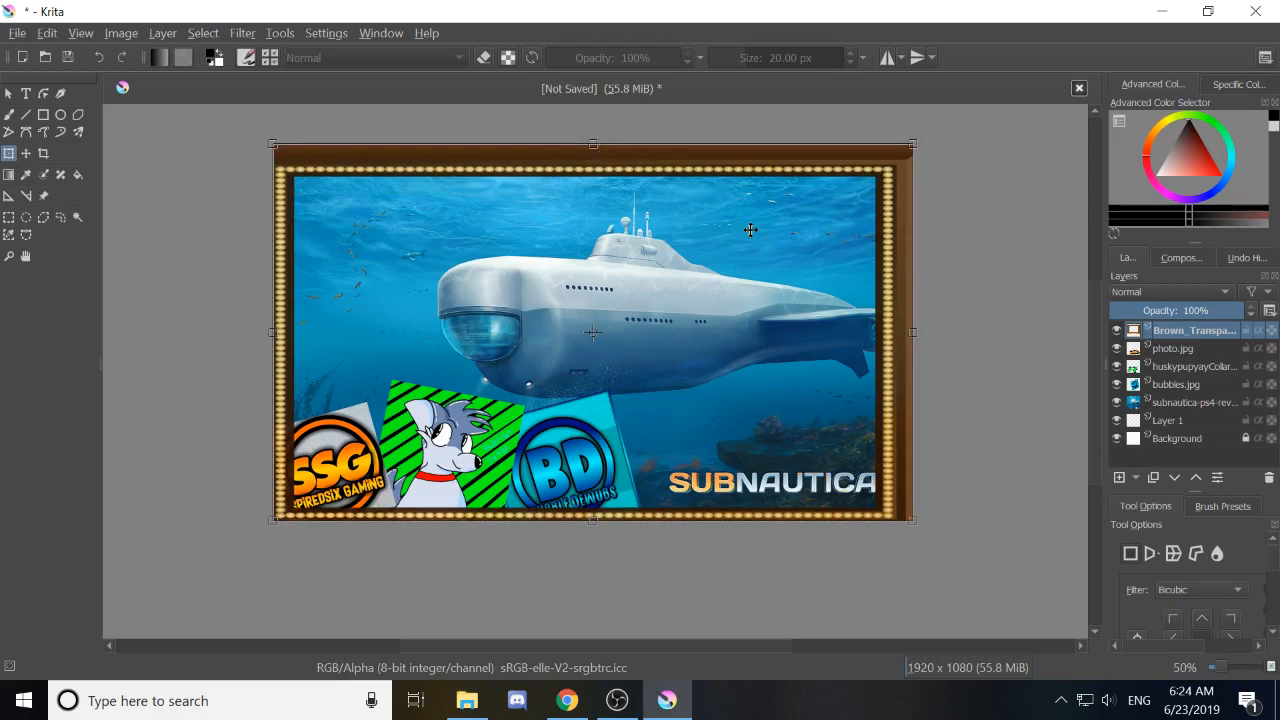
left_click_drag(918, 333, 936, 328)
key("Escape")
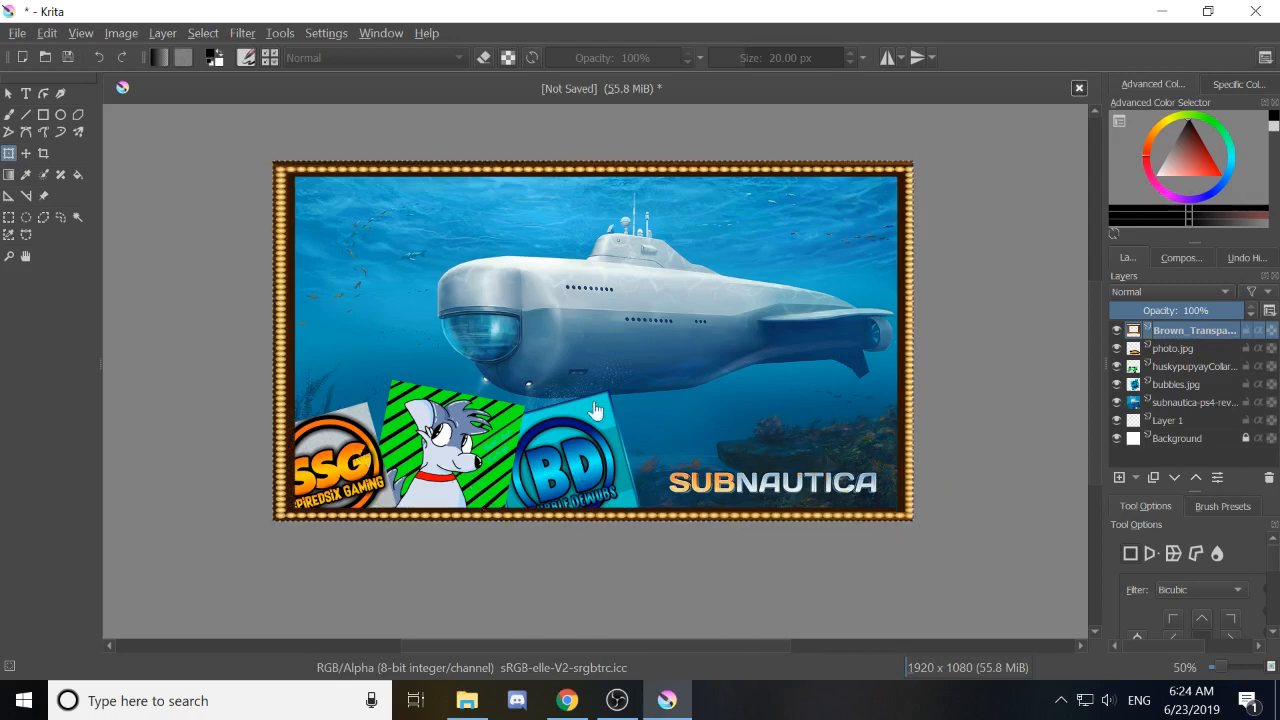
Examine the framed thumbnail up close and as a whole, checking the border, character pictures, logo and submarine.
scroll(600, 380, "down", 1)
scroll(679, 464, "up", 2)
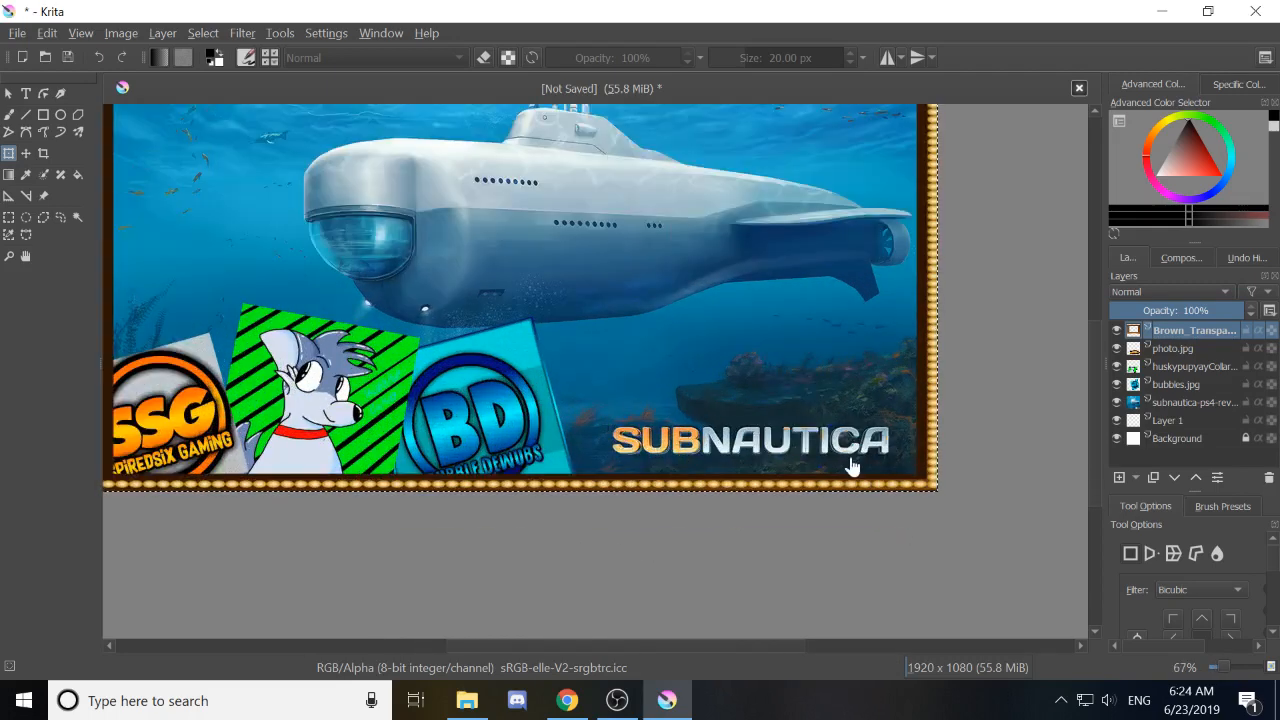
scroll(744, 452, "up", 1)
scroll(690, 480, "down", 1)
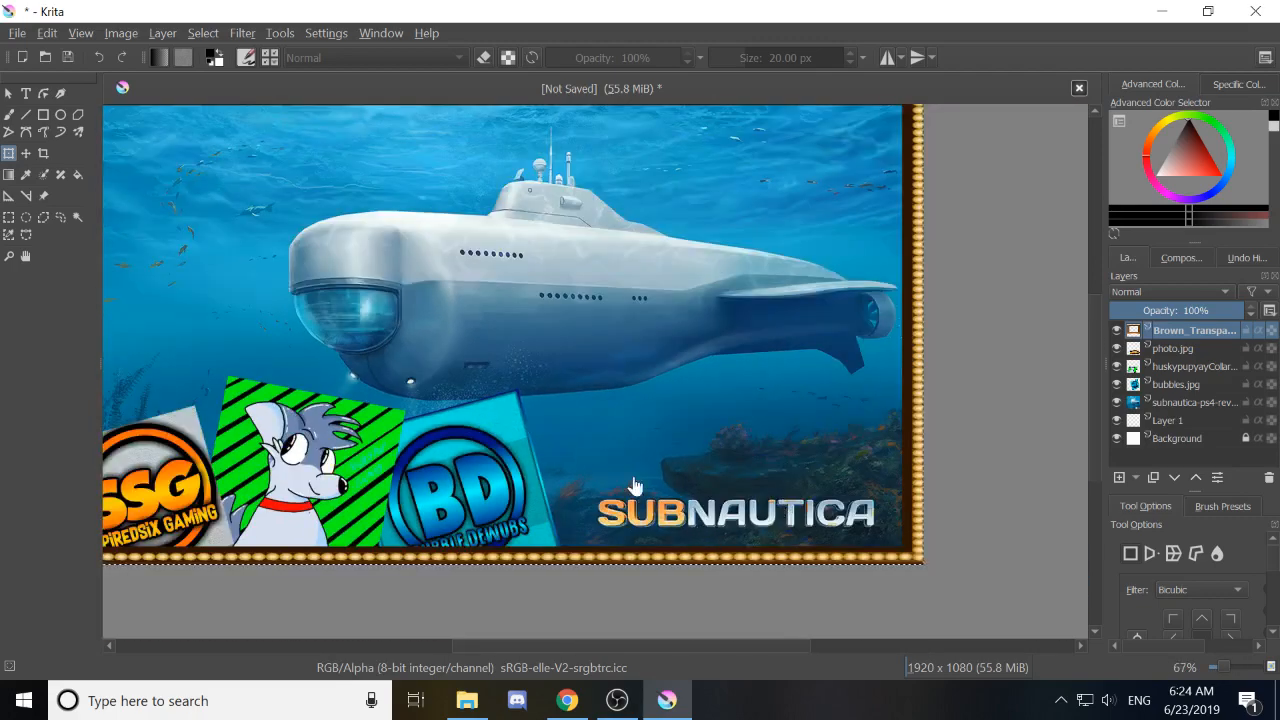
scroll(500, 408, "down", 1)
scroll(518, 395, "down", 2)
scroll(520, 393, "down", 1)
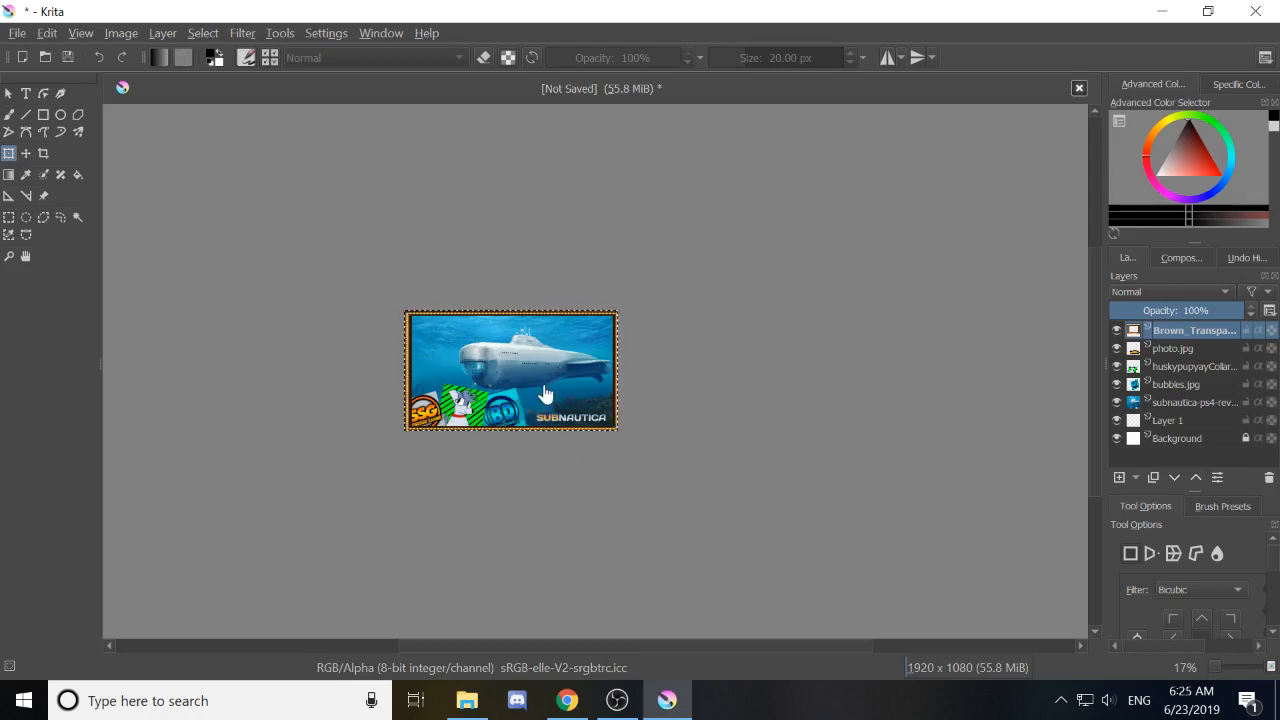
scroll(545, 393, "up", 2)
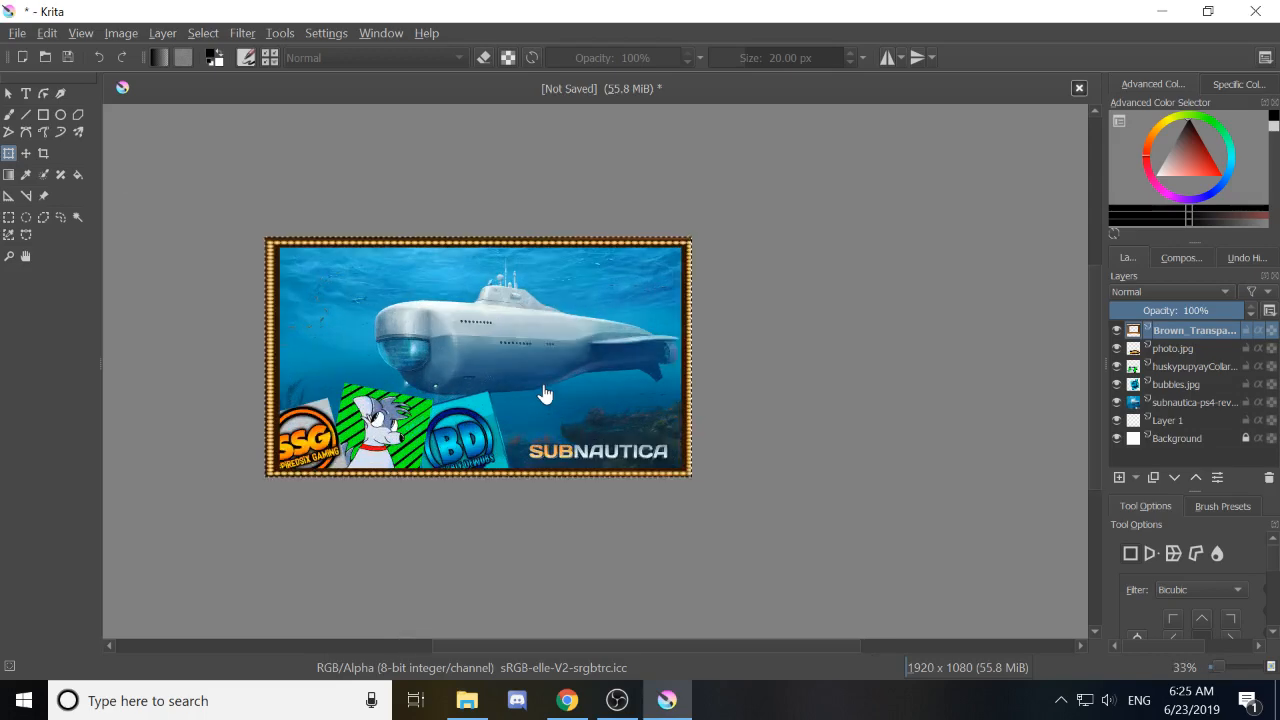
scroll(543, 391, "up", 1)
left_click_drag(508, 356, 633, 387)
scroll(633, 387, "up", 1)
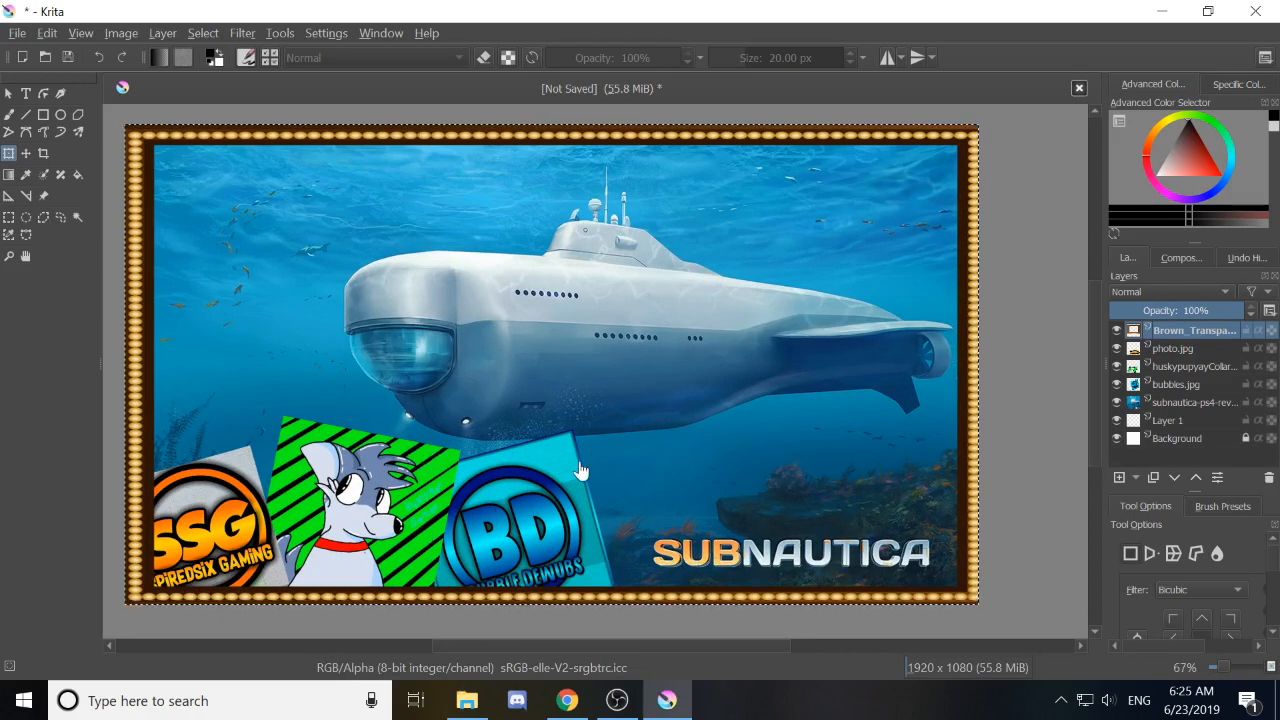
scroll(585, 468, "down", 1)
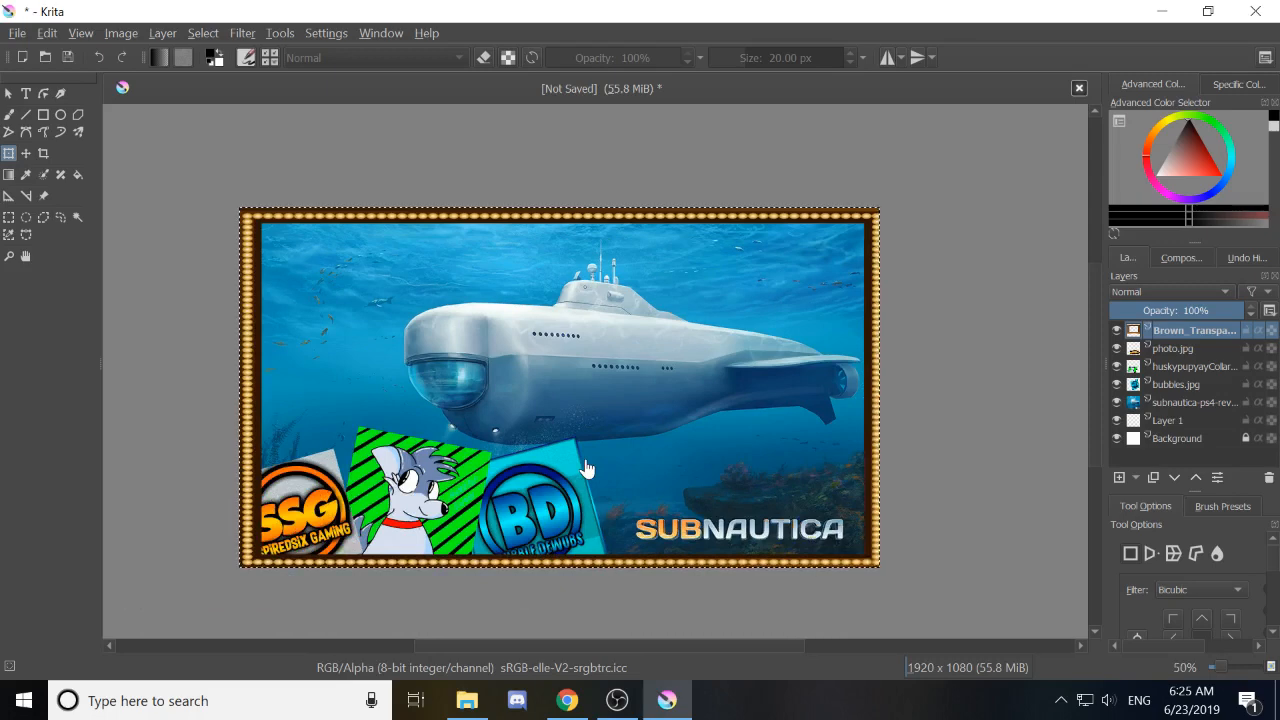
scroll(490, 490, "up", 1)
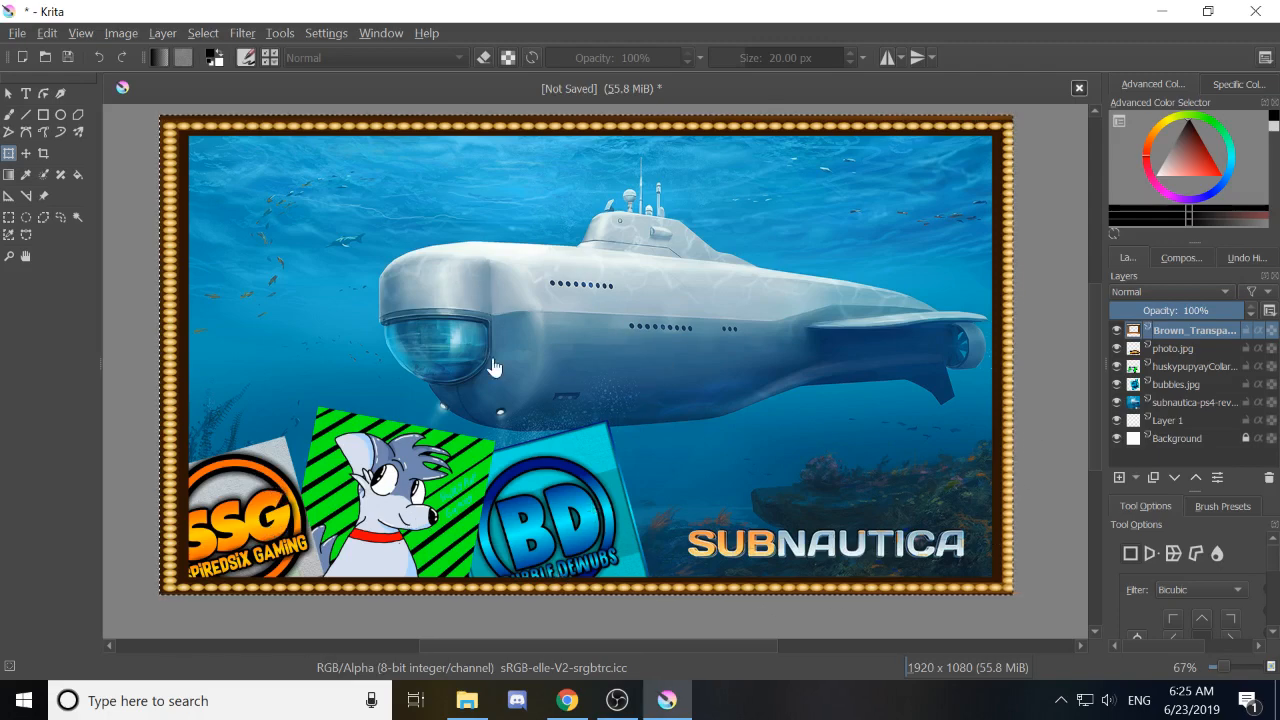
scroll(493, 368, "down", 1)
scroll(493, 368, "up", 1)
left_click_drag(340, 317, 351, 403)
scroll(463, 371, "up", 1)
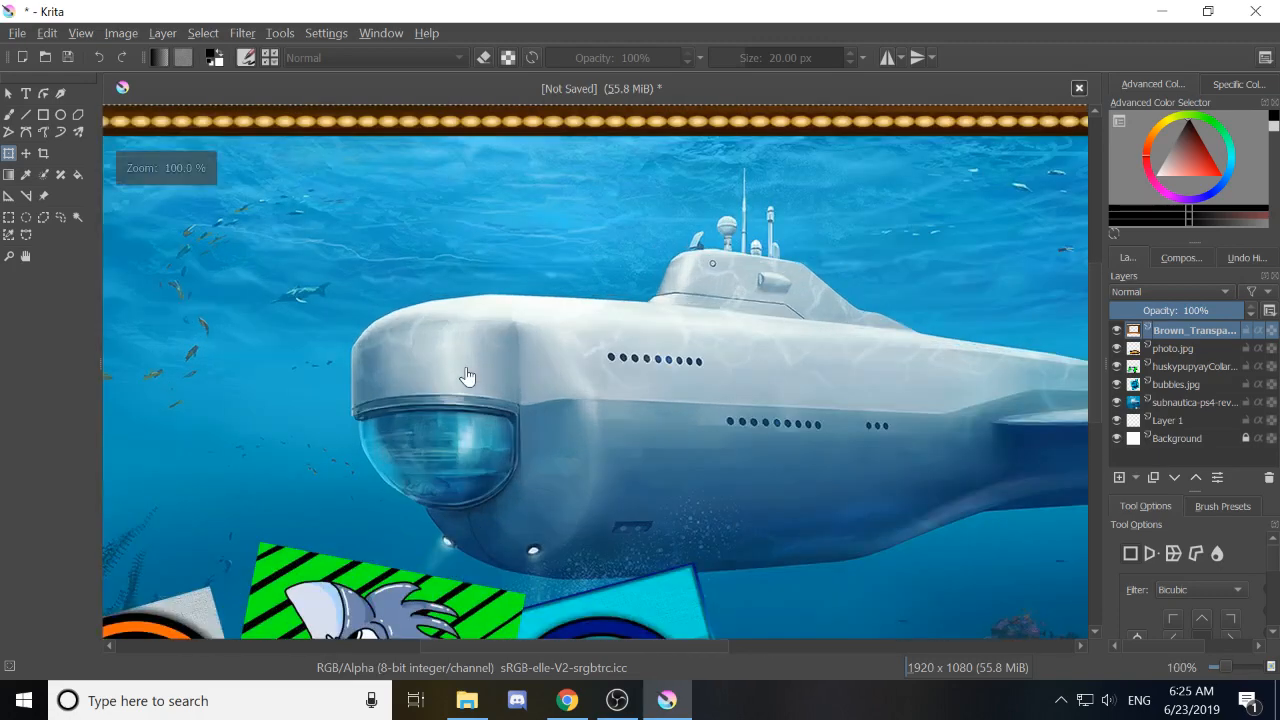
scroll(463, 371, "down", 1)
left_click_drag(545, 454, 508, 384)
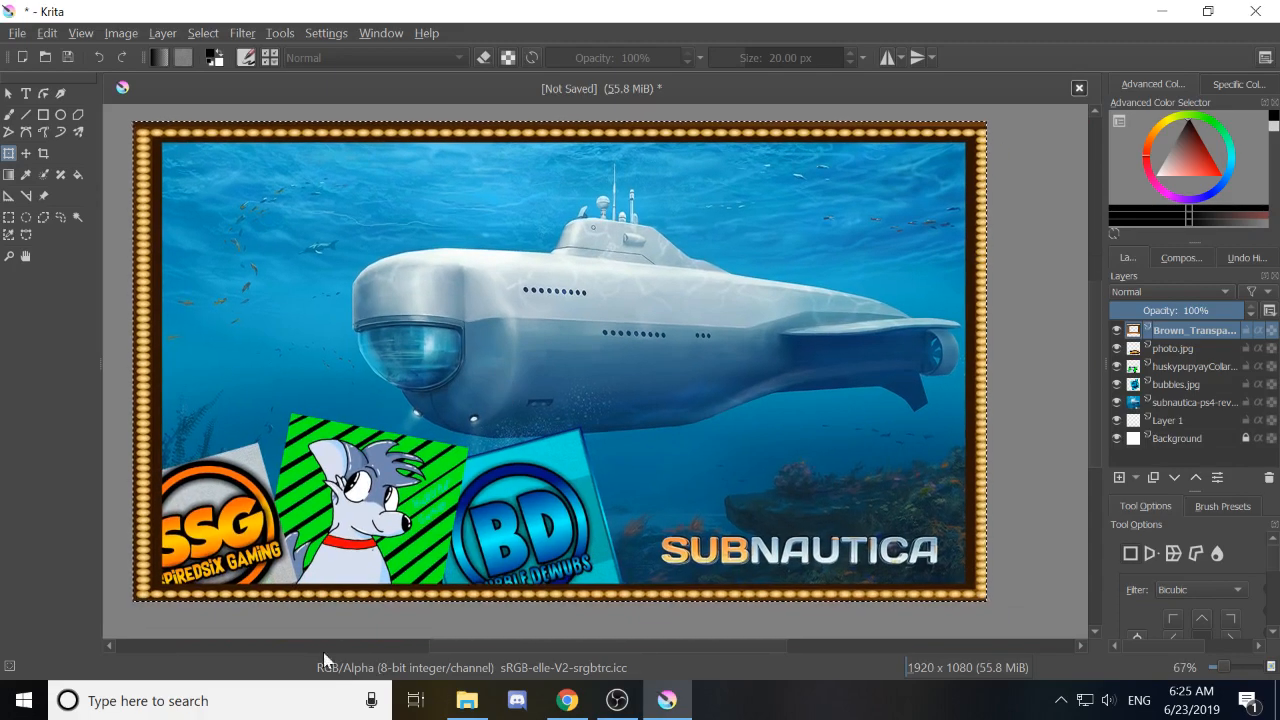
Find FloatingShadedHeadSpired in the Saved Pictures folder in File Explorer and insert it into the Krita thumbnail as a new layer.
left_click(474, 699)
scroll(720, 495, "down", 3)
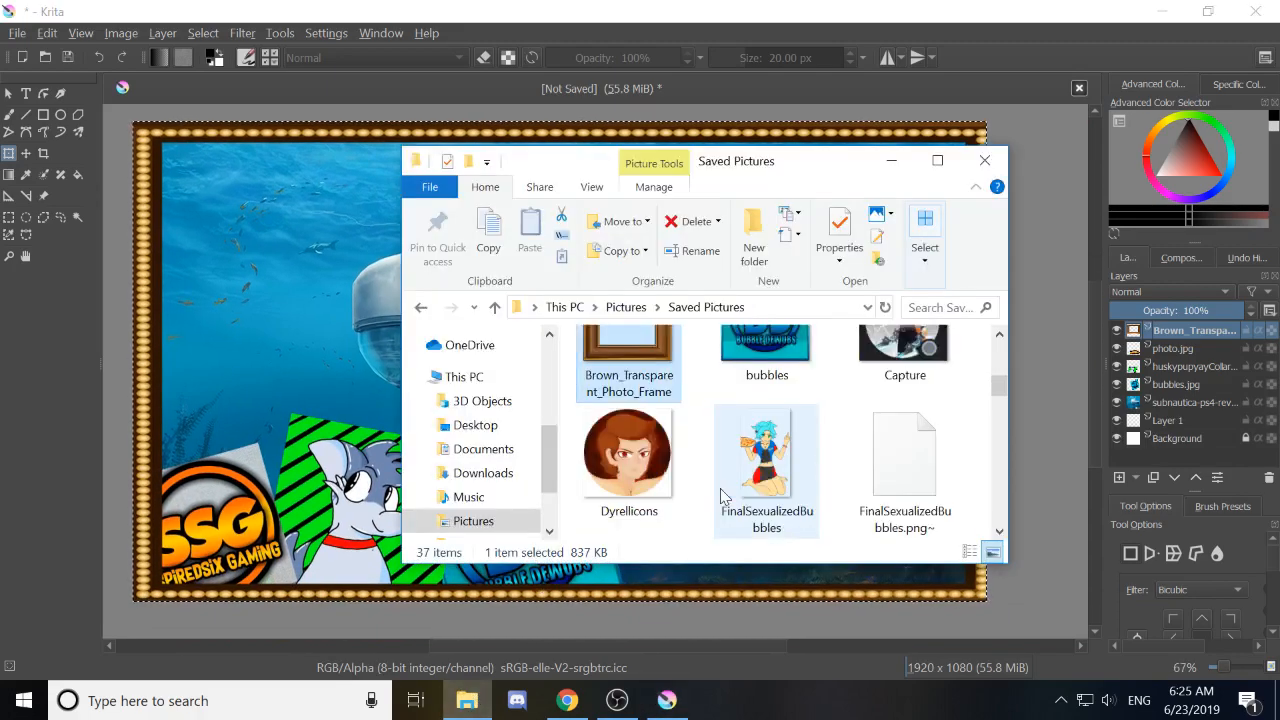
scroll(720, 488, "down", 1)
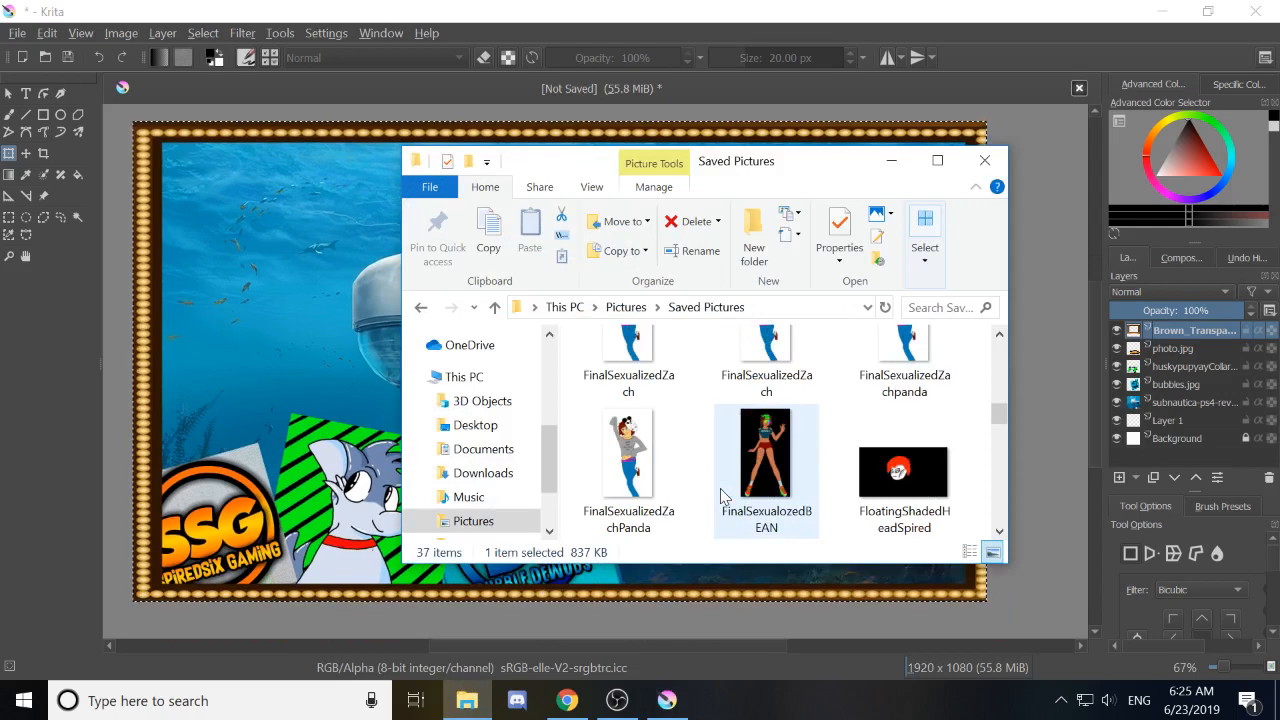
scroll(722, 495, "down", 1)
scroll(724, 495, "down", 4)
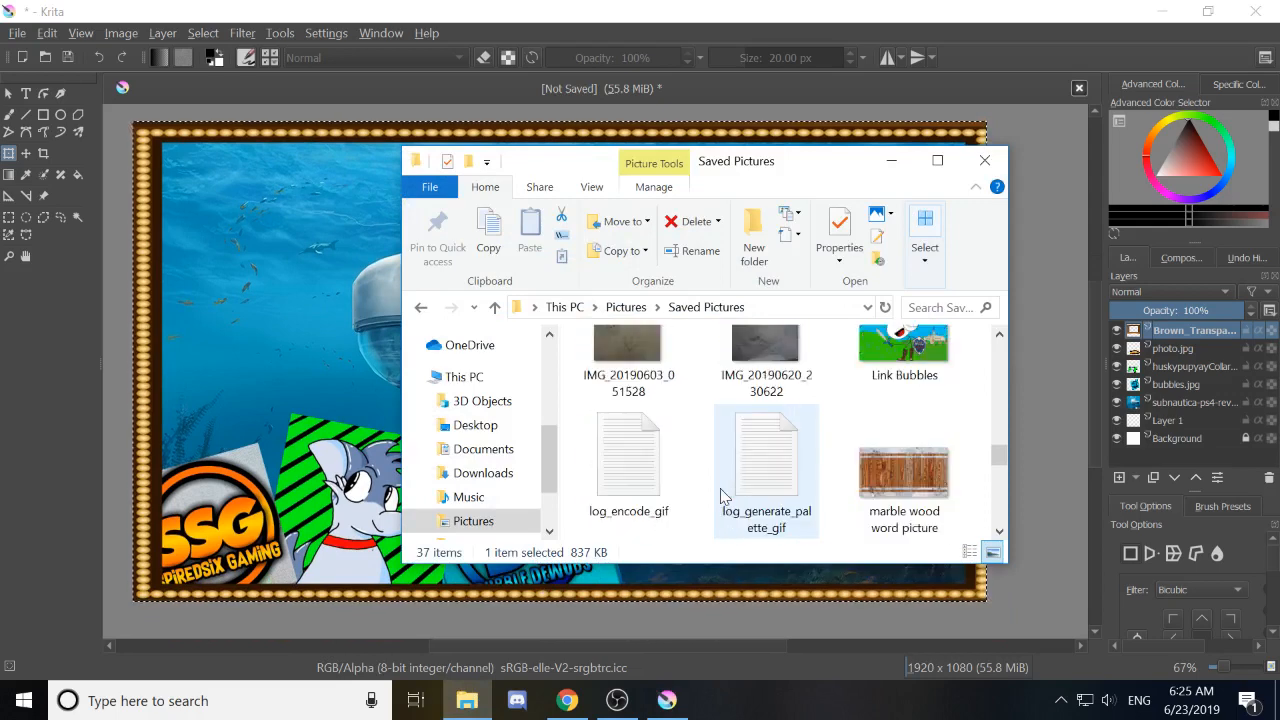
scroll(722, 462, "up", 1)
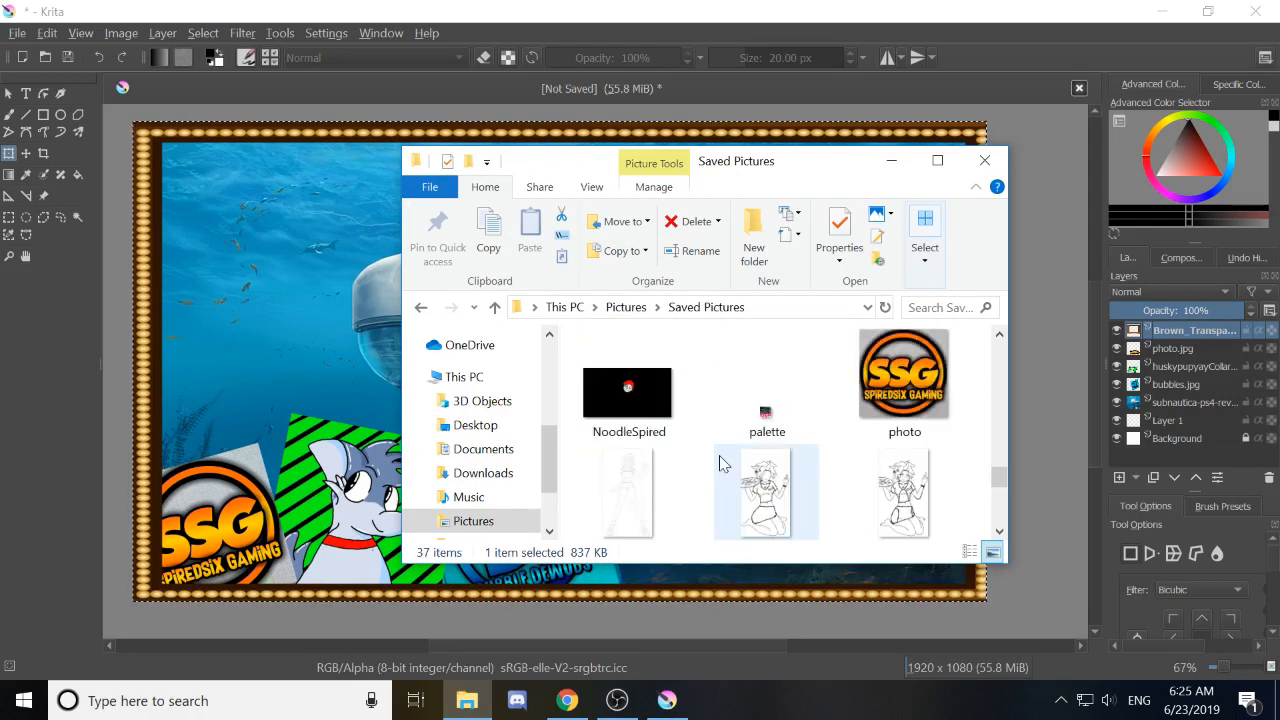
scroll(722, 462, "up", 5)
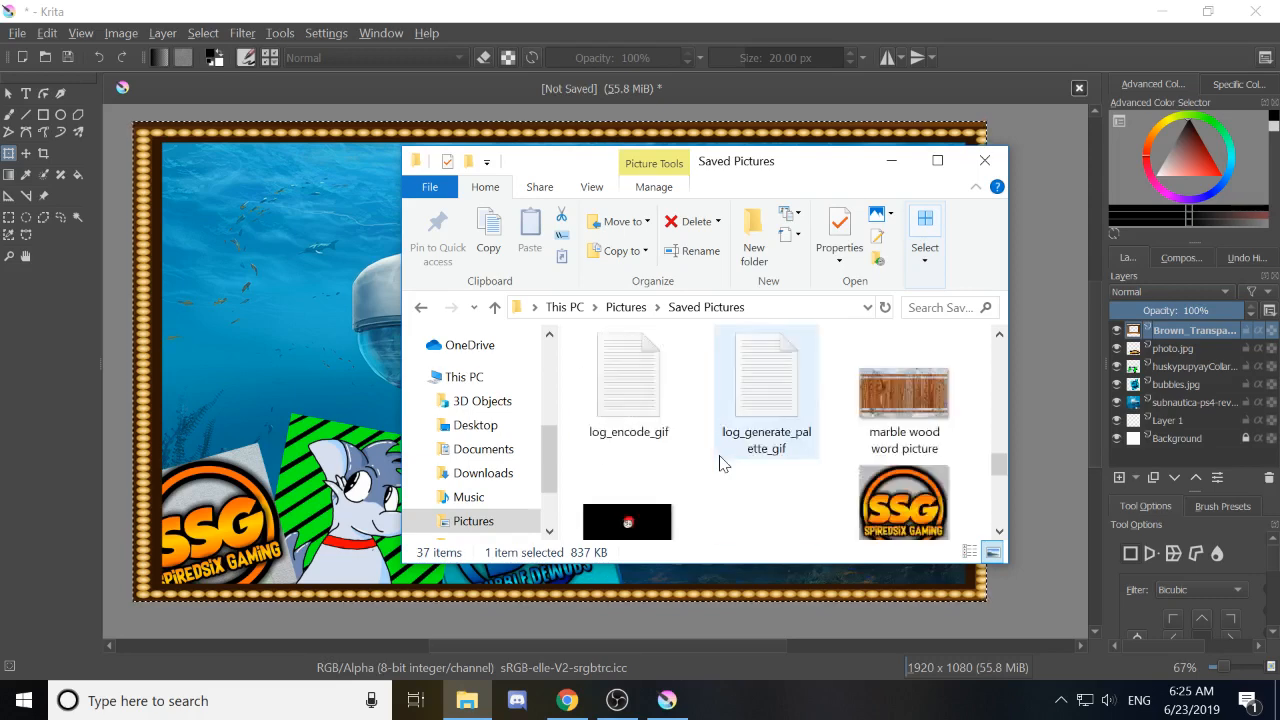
scroll(720, 462, "up", 2)
scroll(716, 463, "down", 1)
left_click(920, 475)
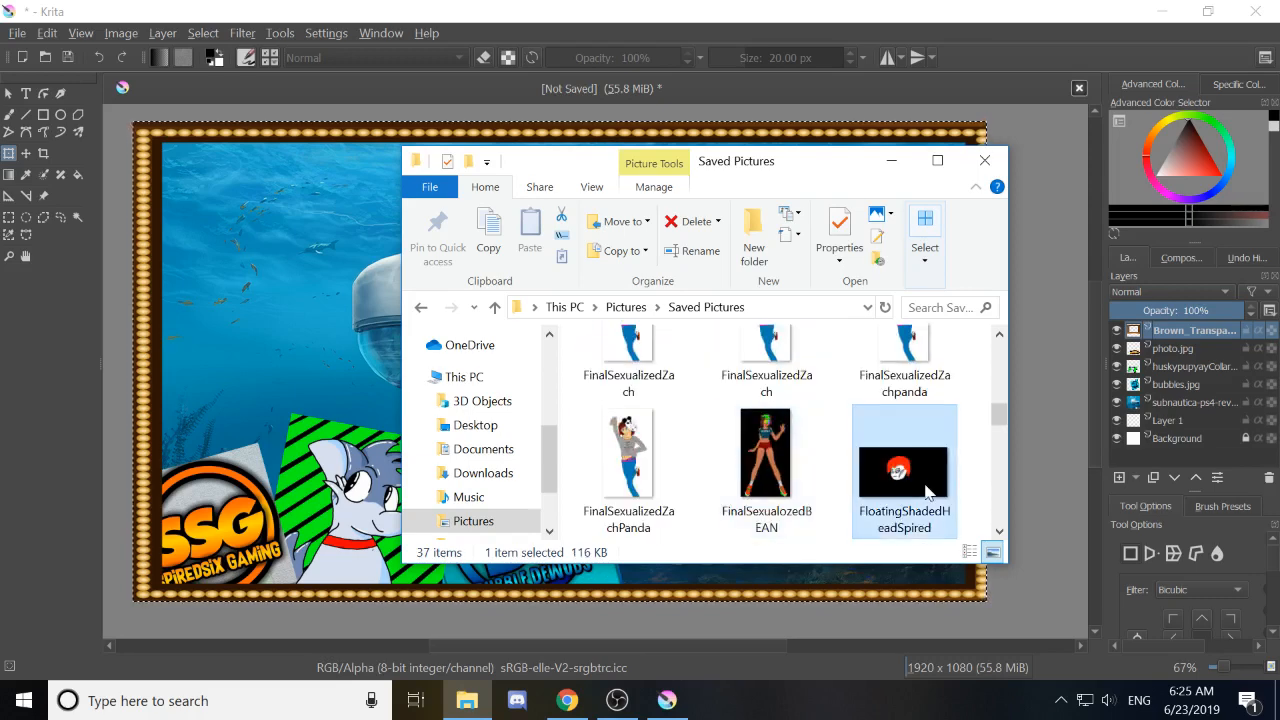
left_click_drag(895, 488, 352, 375)
left_click(408, 391)
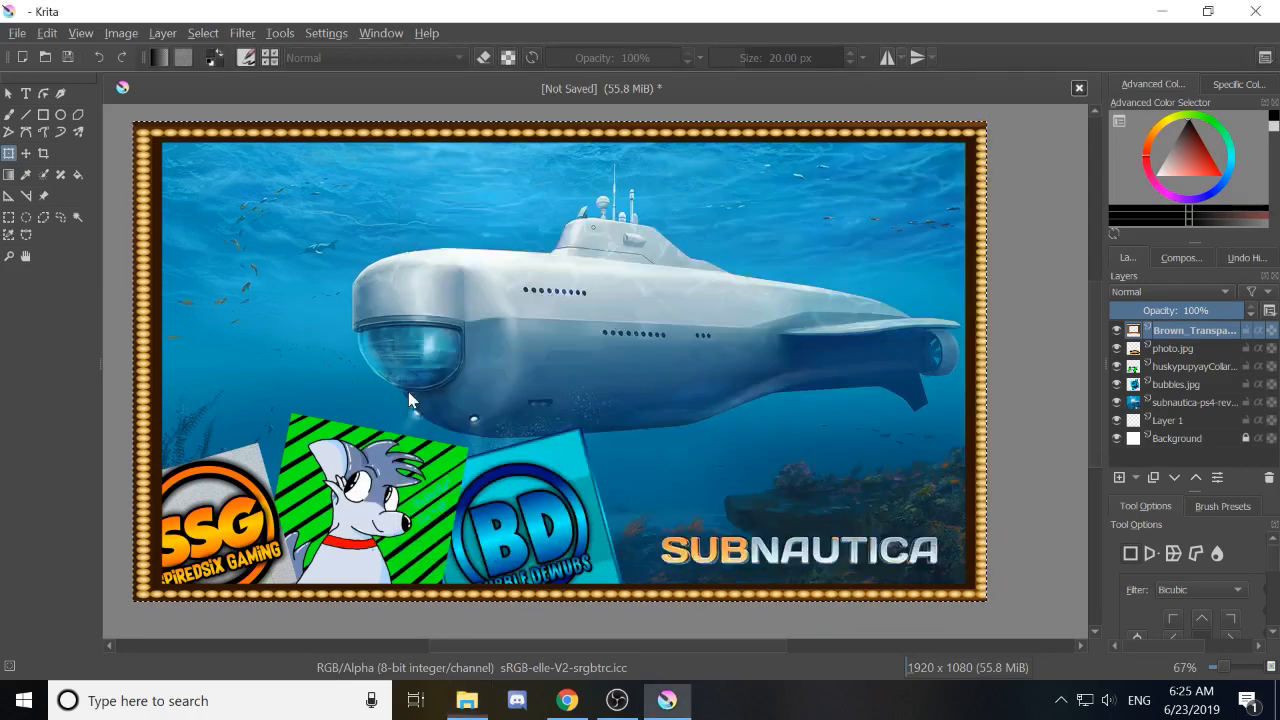
Enclose the red-haired head in a rectangular selection, start transforming it, tilt it clockwise and shift it toward the submarine's nose.
left_click(8, 217)
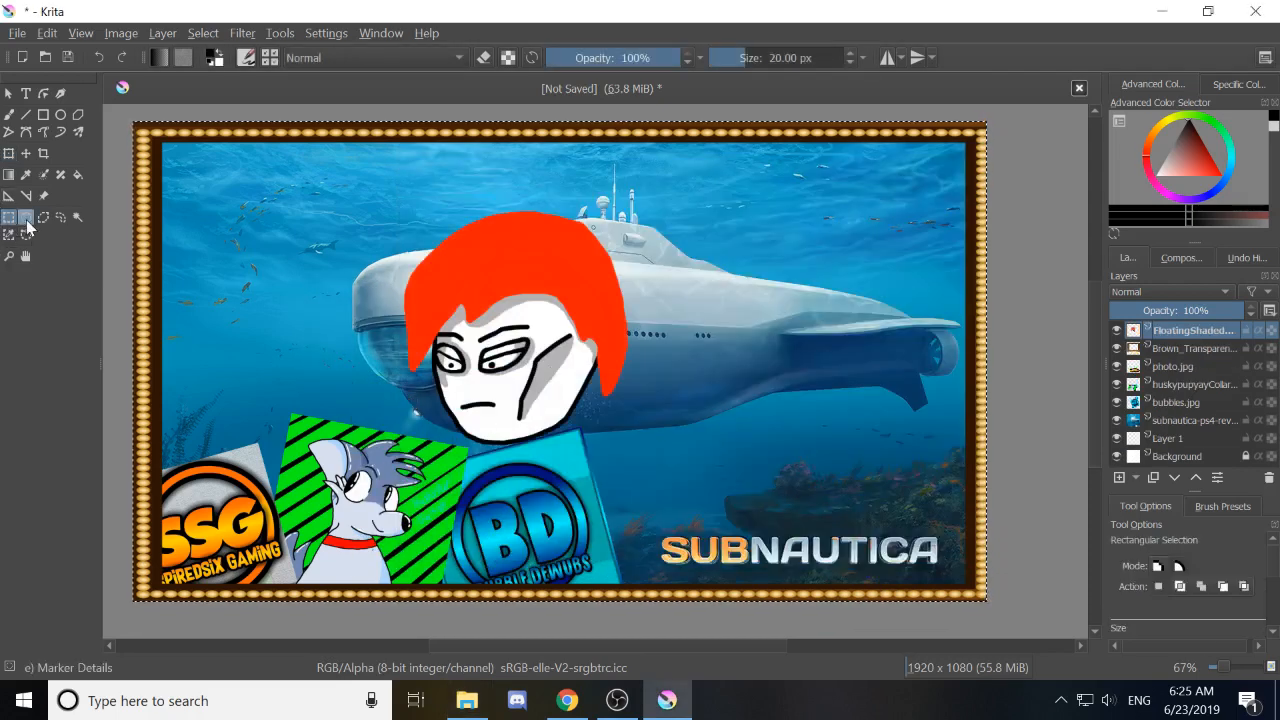
left_click_drag(330, 176, 694, 462)
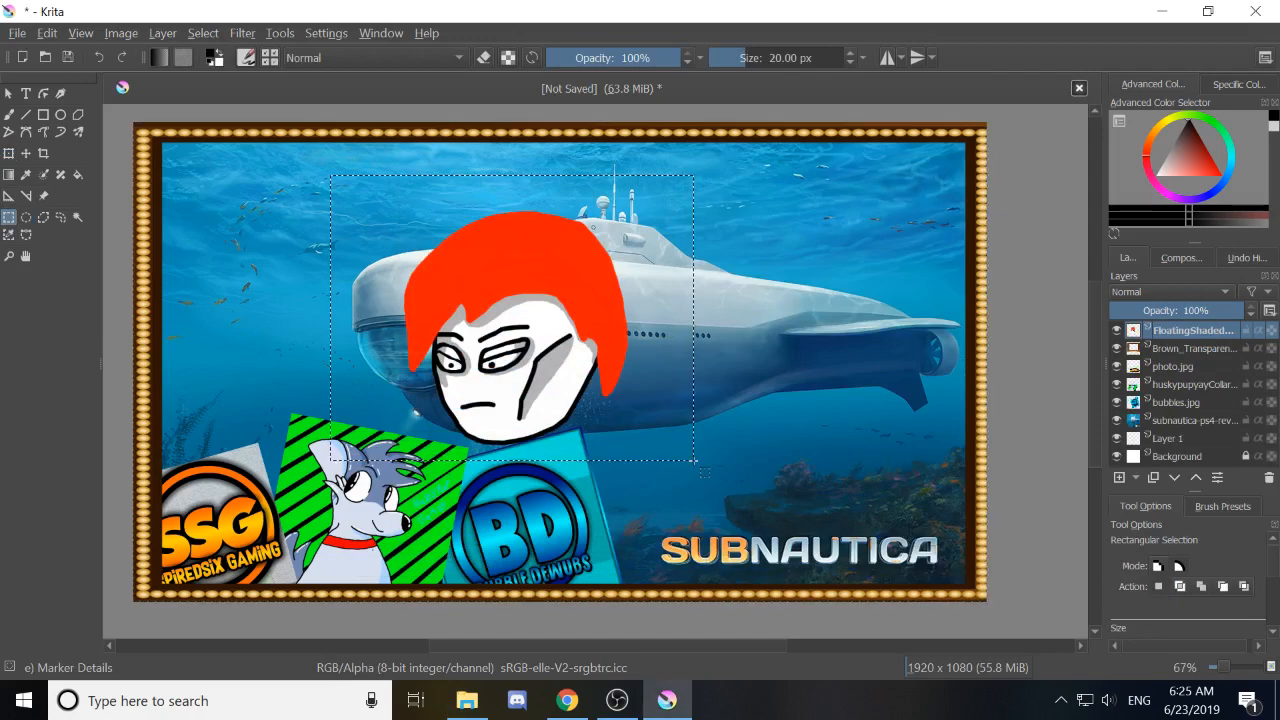
key("ctrl+t")
left_click_drag(740, 302, 781, 379)
left_click_drag(557, 317, 508, 332)
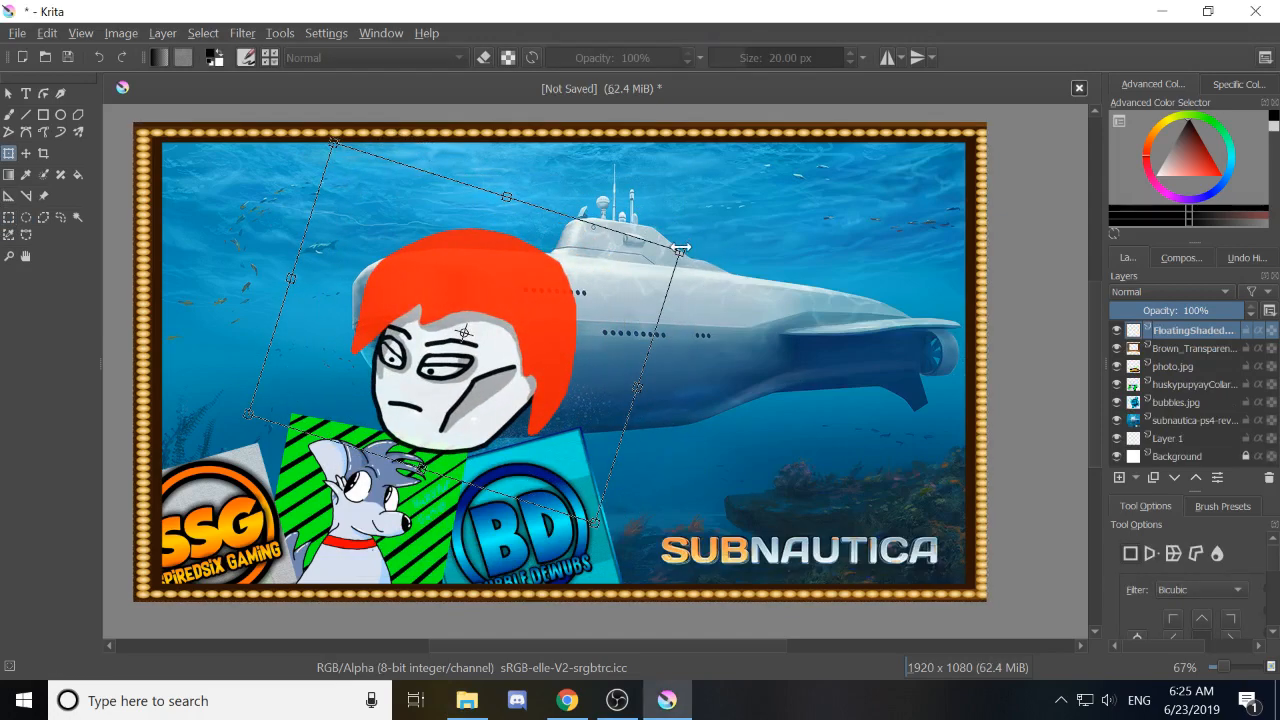
Shrink the head, tilt it counterclockwise and fit it over the submarine's domed cockpit window, covering the nose, and apply the transform.
left_click_drag(681, 247, 453, 362)
left_click_drag(391, 400, 464, 347)
left_click_drag(594, 314, 580, 140)
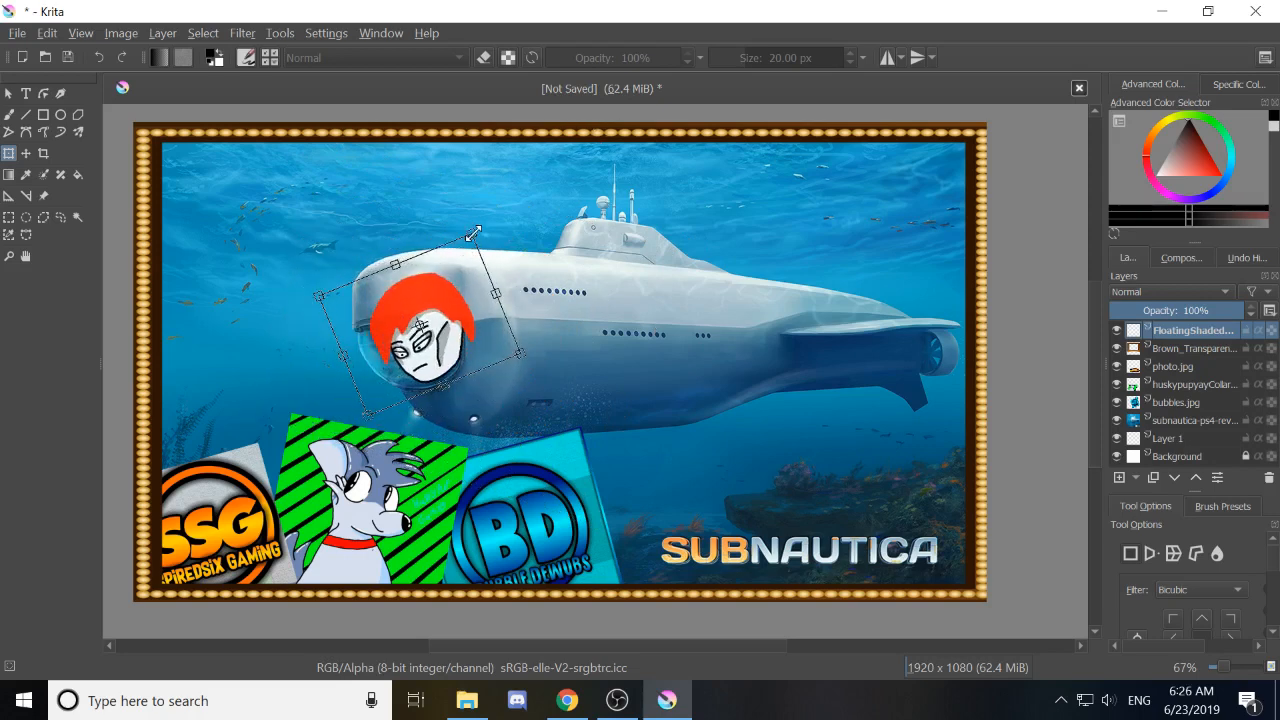
left_click_drag(473, 234, 522, 146)
left_click_drag(534, 310, 495, 347)
key("Return")
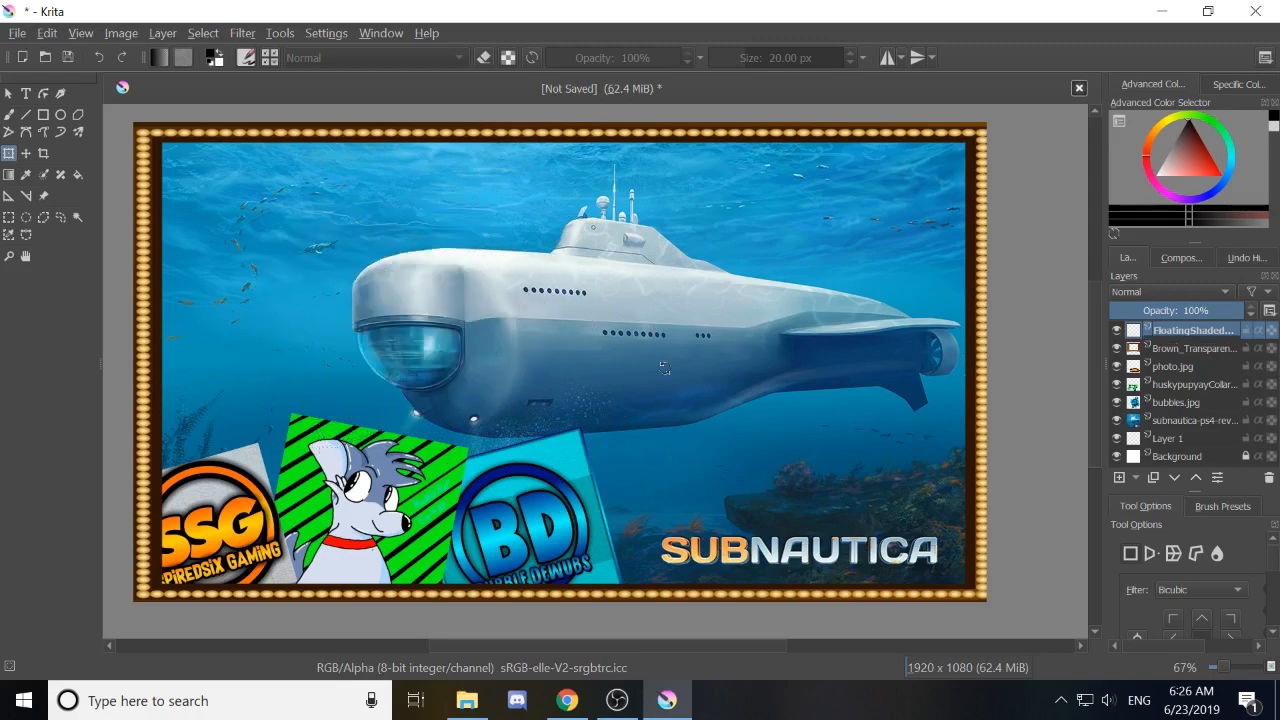
Inspect the placement of the red-haired head on the submarine's nose, both in the whole thumbnail and up close.
scroll(666, 372, "down", 2)
left_click_drag(737, 401, 682, 412)
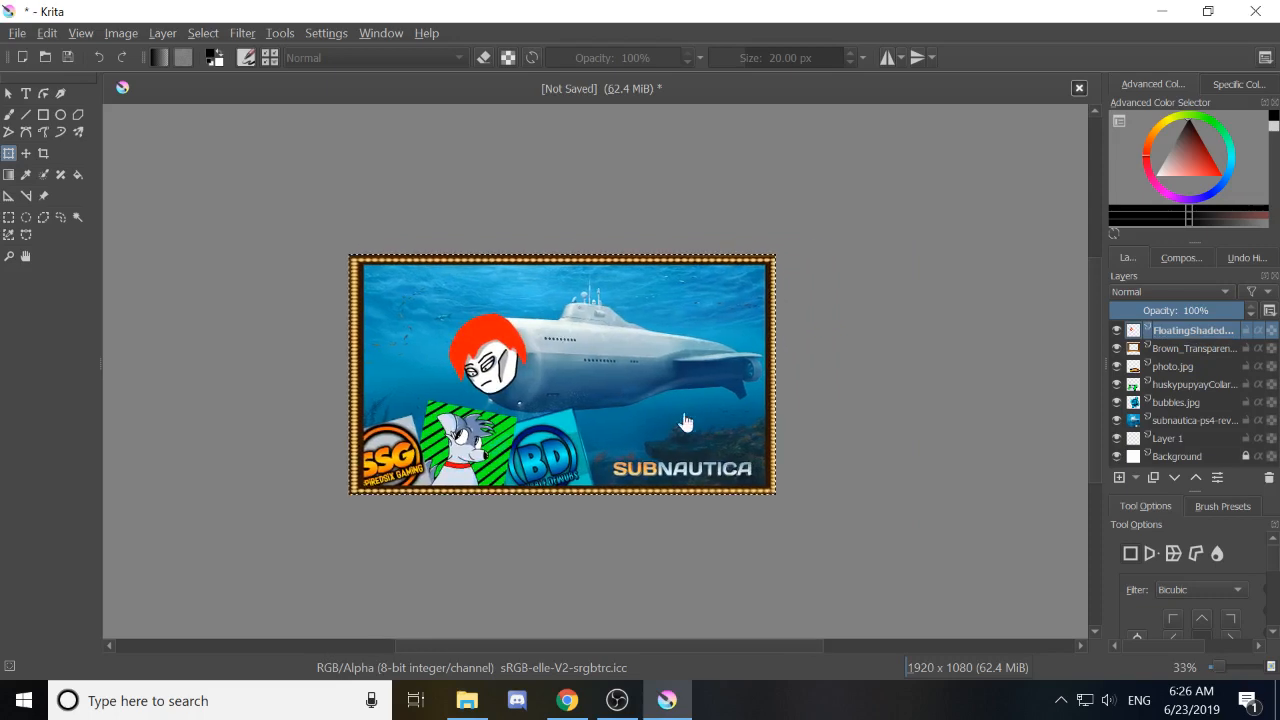
scroll(672, 410, "up", 1)
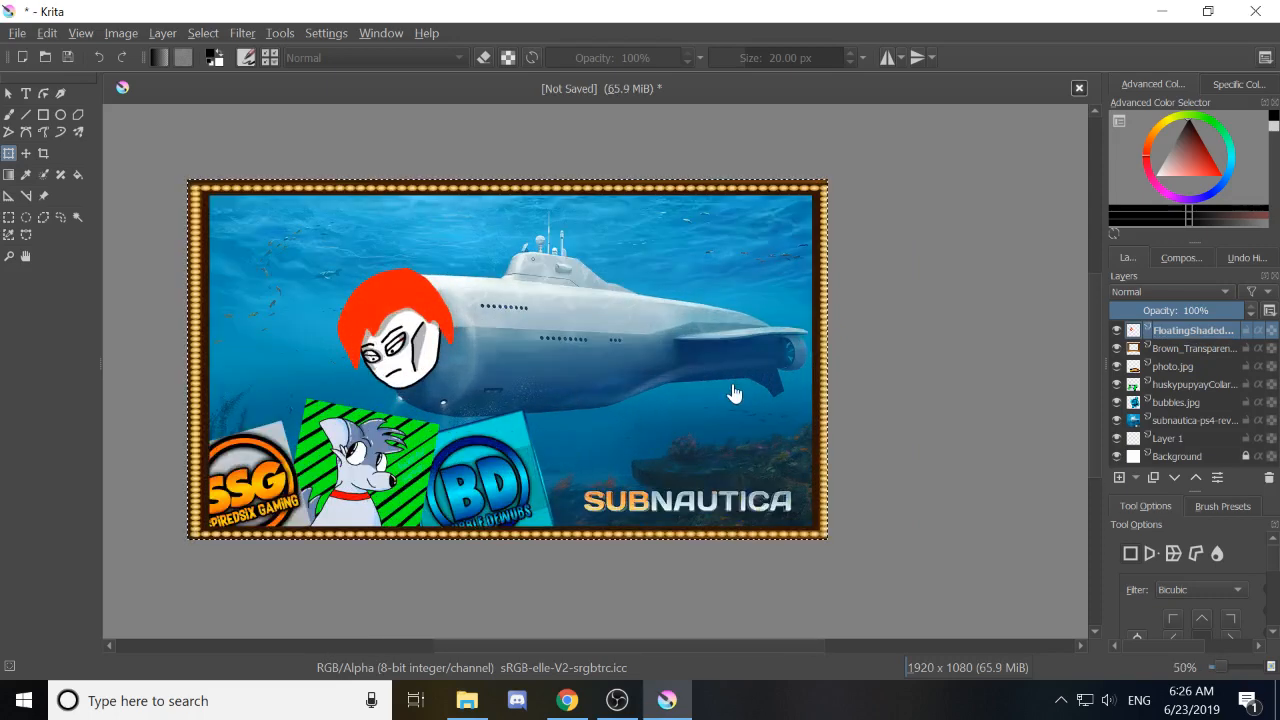
scroll(398, 368, "up", 2)
scroll(388, 400, "up", 1)
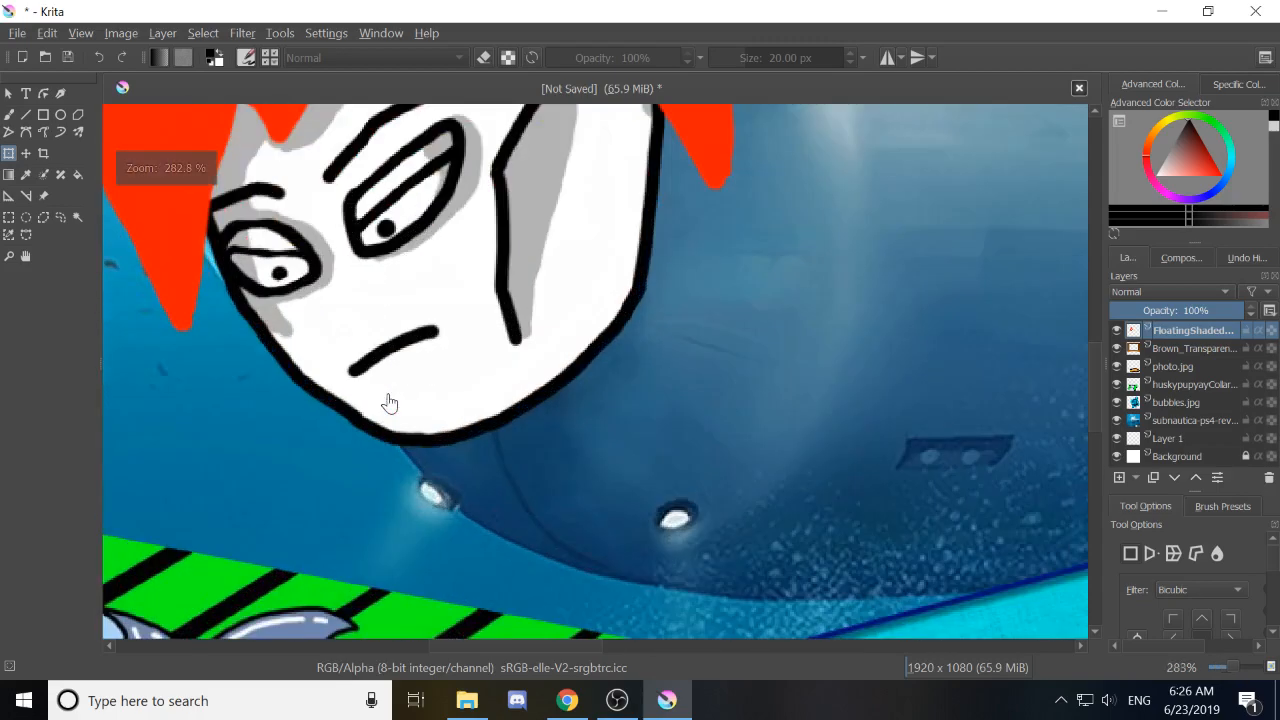
scroll(386, 400, "down", 3)
left_click_drag(524, 239, 574, 397)
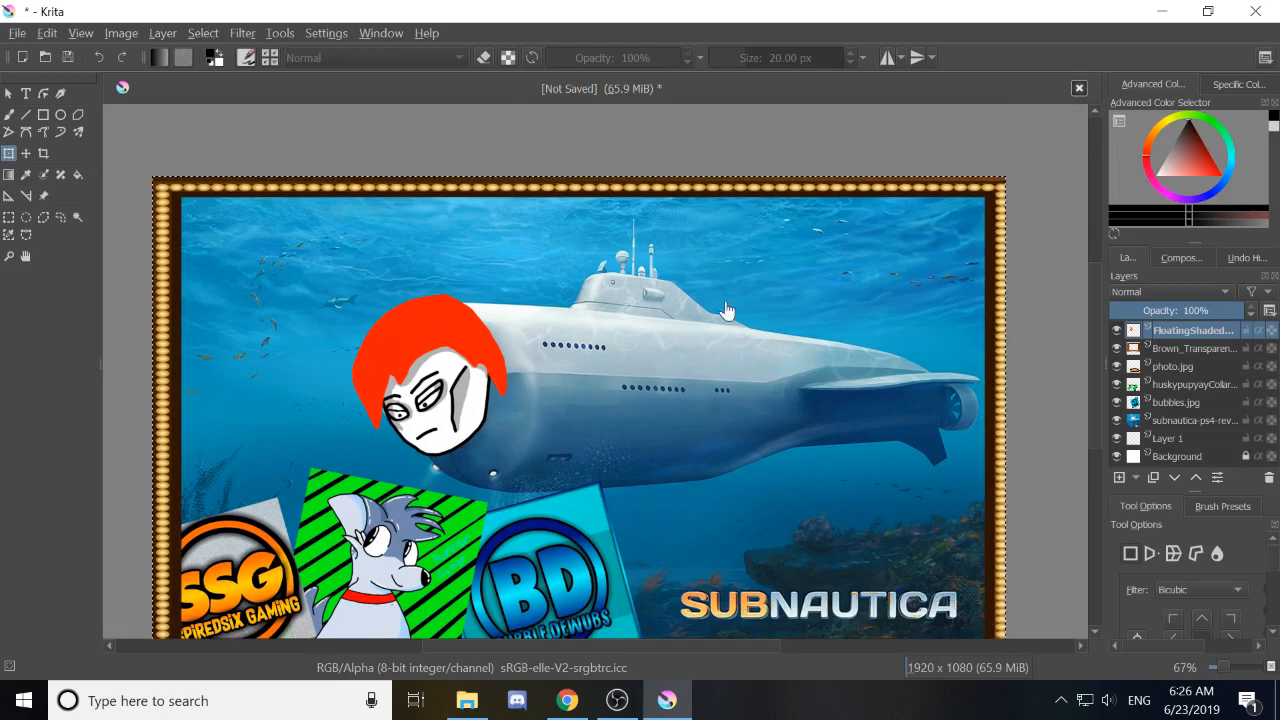
On the submarine picture layer, outline the submarine's conning tower with a polygonal selection that leaves out its antennas.
left_click(43, 217)
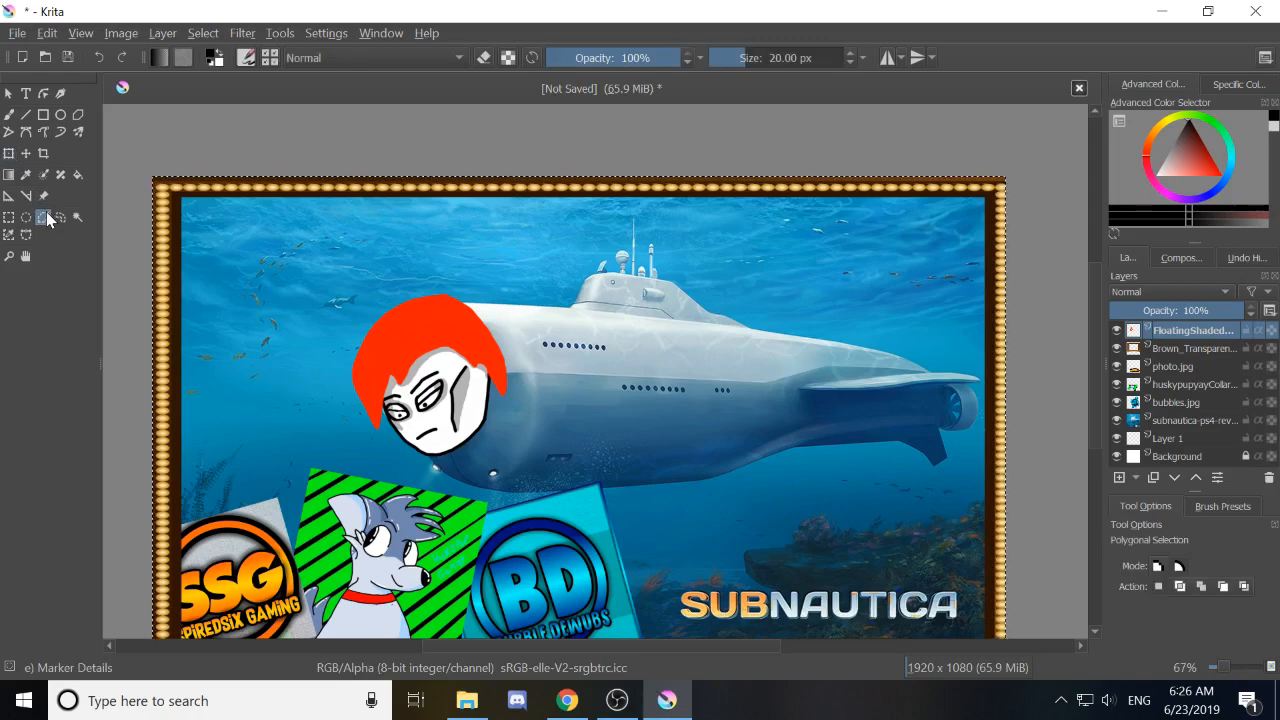
left_click(1195, 420)
scroll(563, 284, "up", 2)
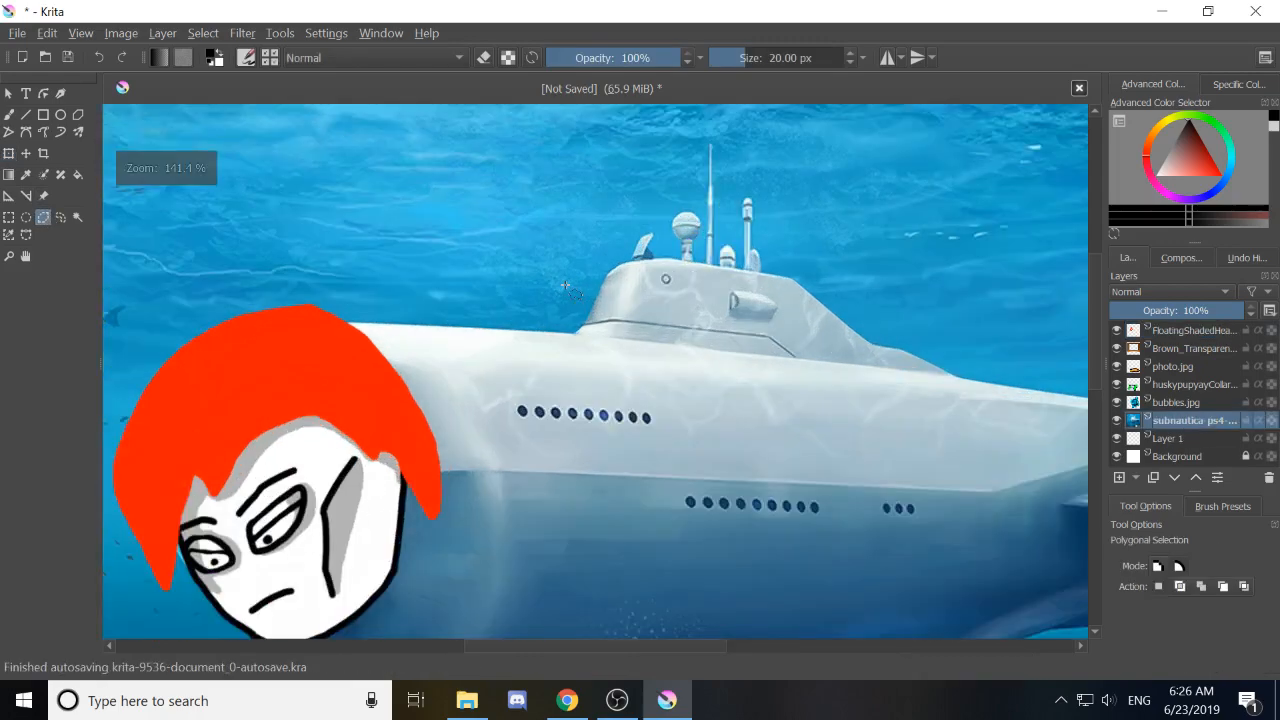
scroll(634, 347, "down", 3)
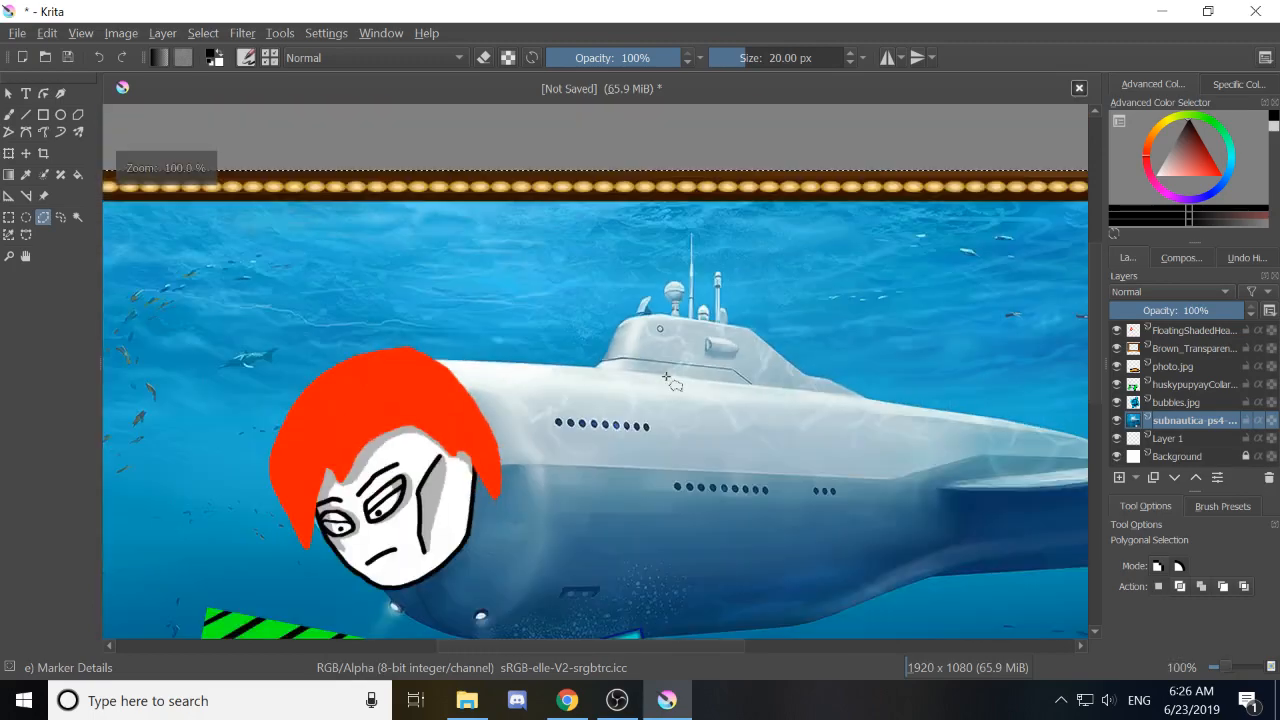
left_click_drag(666, 377, 544, 423)
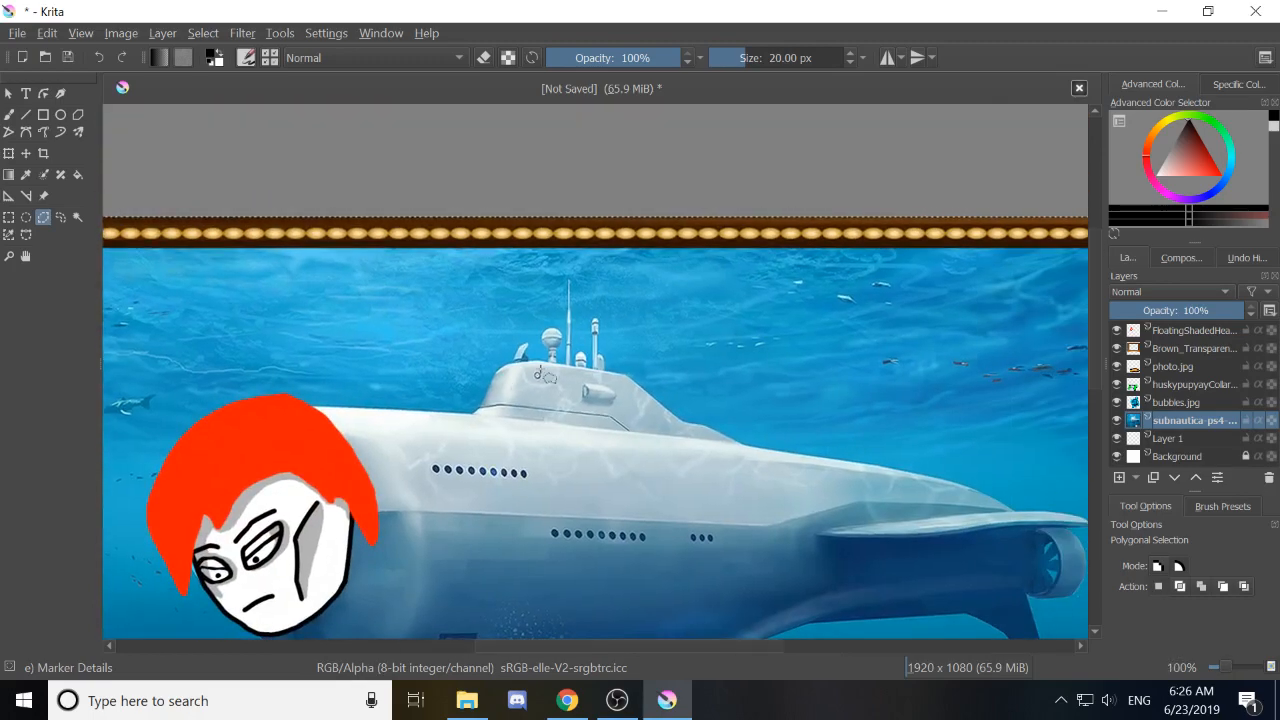
scroll(580, 372, "up", 2)
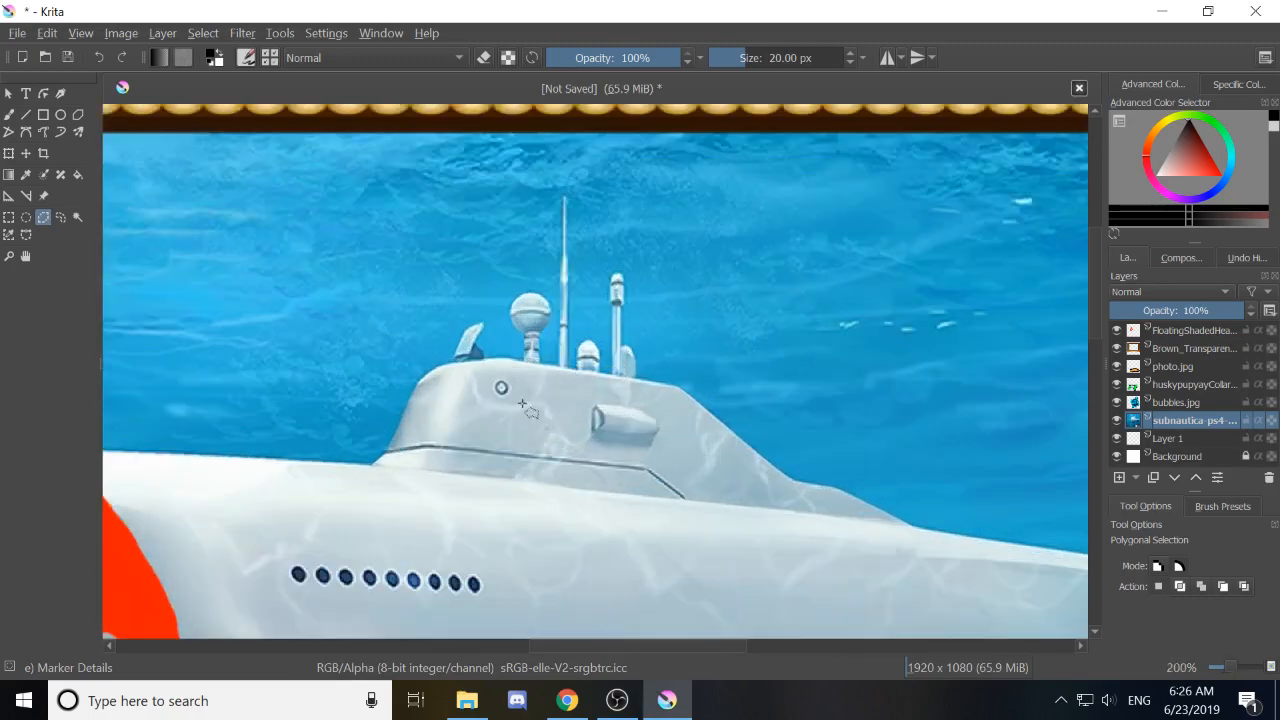
left_click(371, 465)
left_click(684, 497)
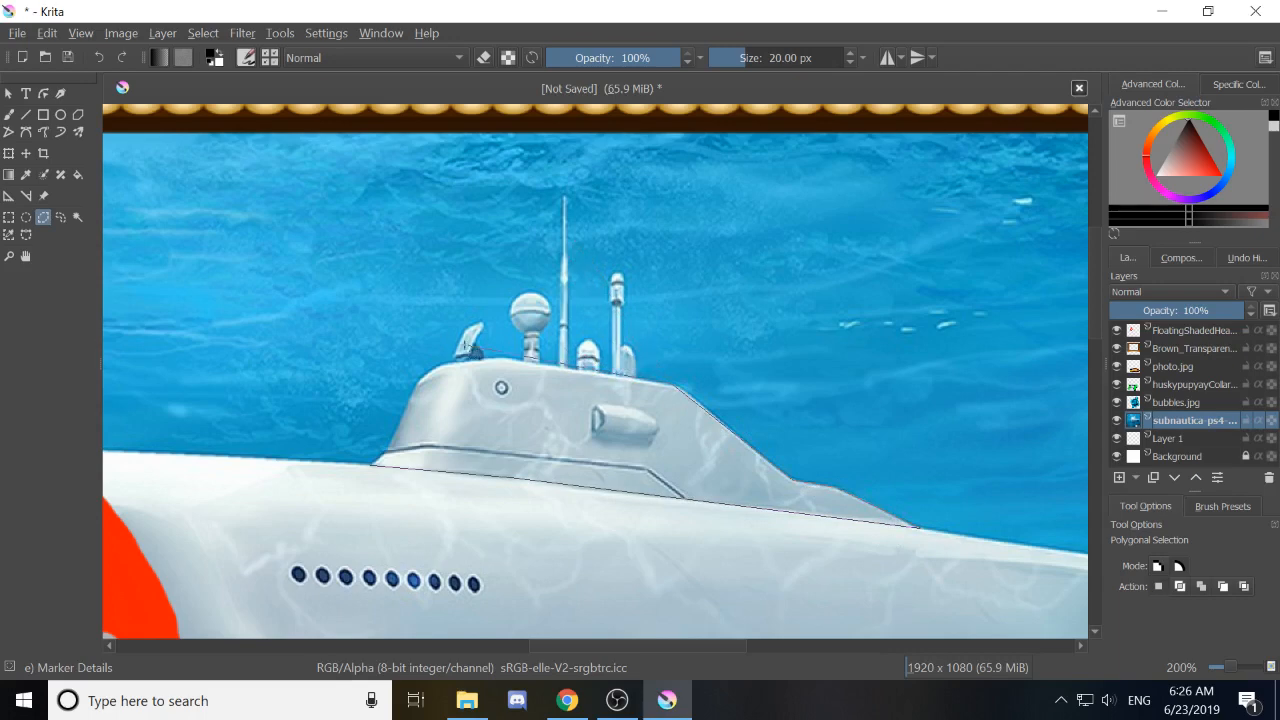
left_click(498, 358)
left_click(440, 367)
left_click(422, 379)
left_click(390, 450)
left_click(371, 468)
scroll(445, 445, "down", 2)
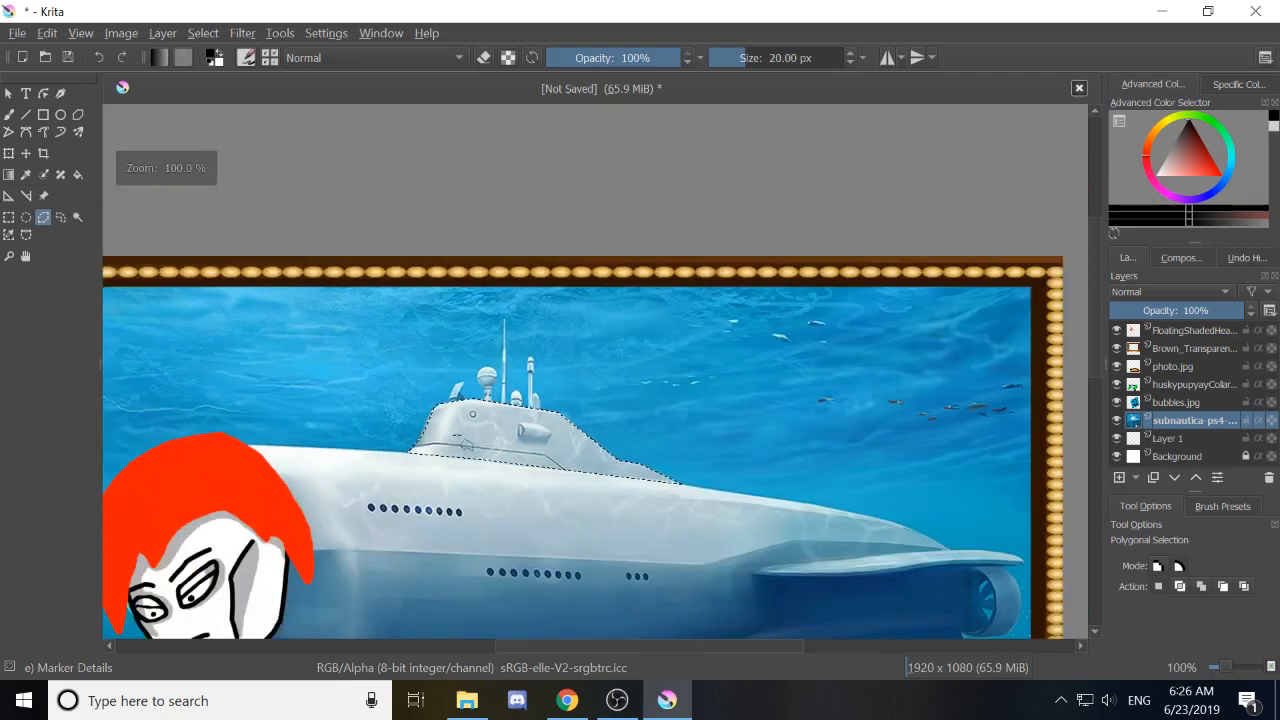
Delete the selected conning tower from the submarine picture and clear the selection.
scroll(465, 443, "up", 3)
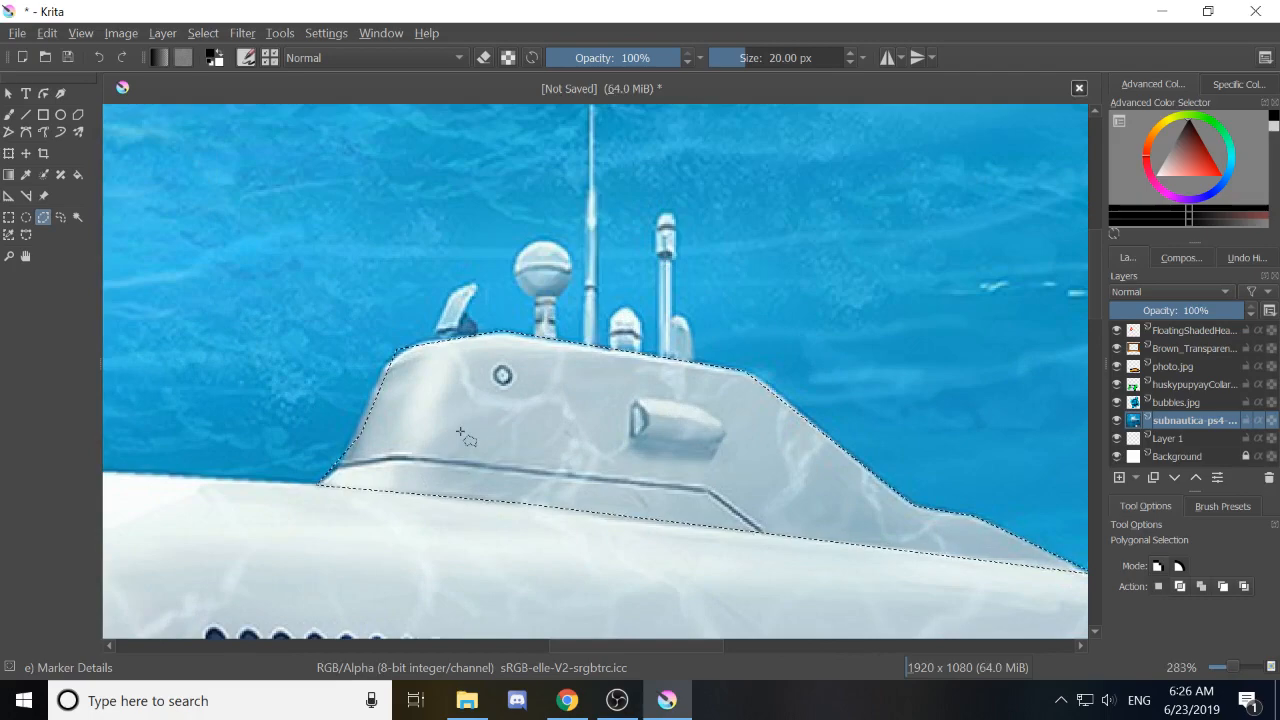
key("BackSpace")
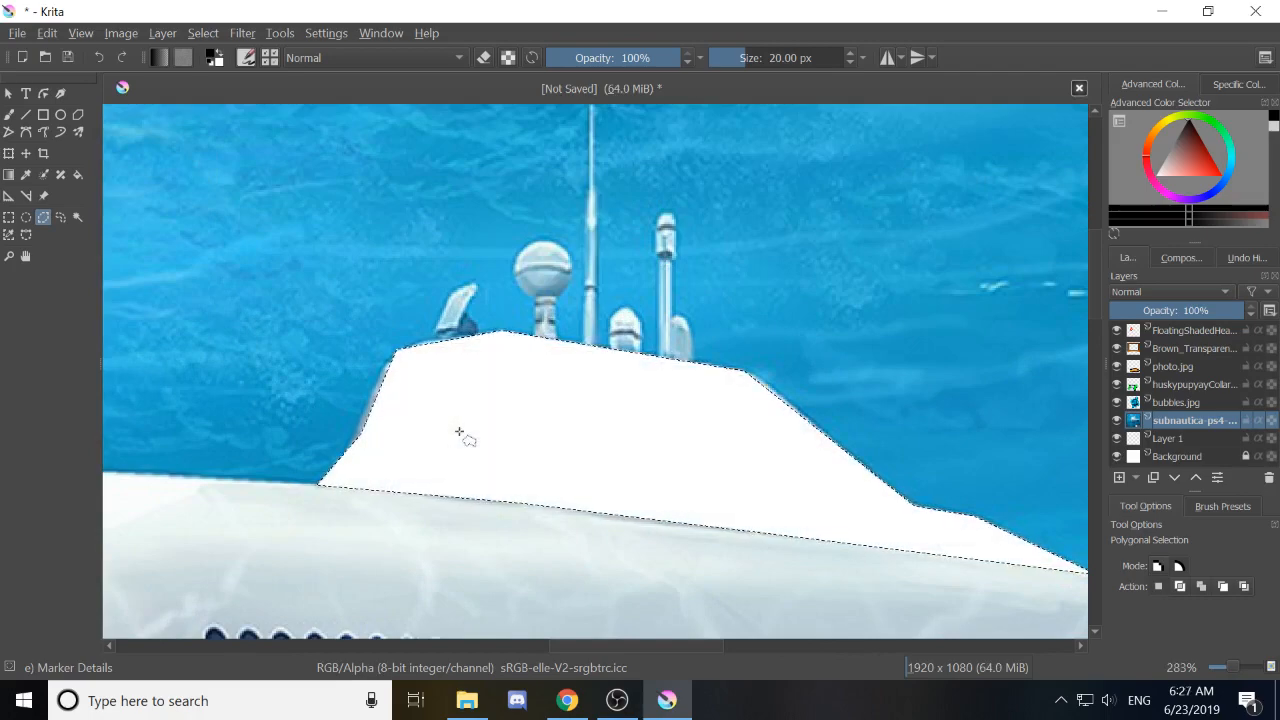
scroll(606, 372, "down", 5)
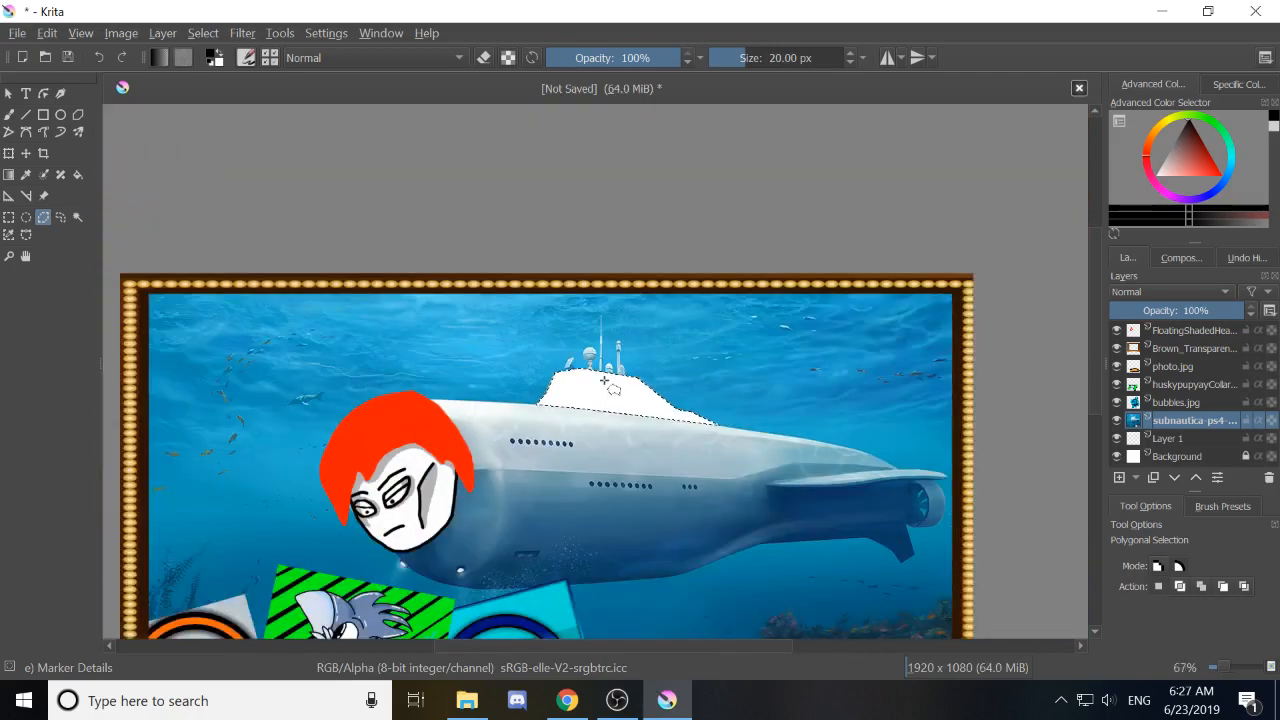
key("ctrl+shift+a")
With the submarine picture hidden, brush a looping black scribble on Layer 1 and show the picture again.
left_click(1165, 439)
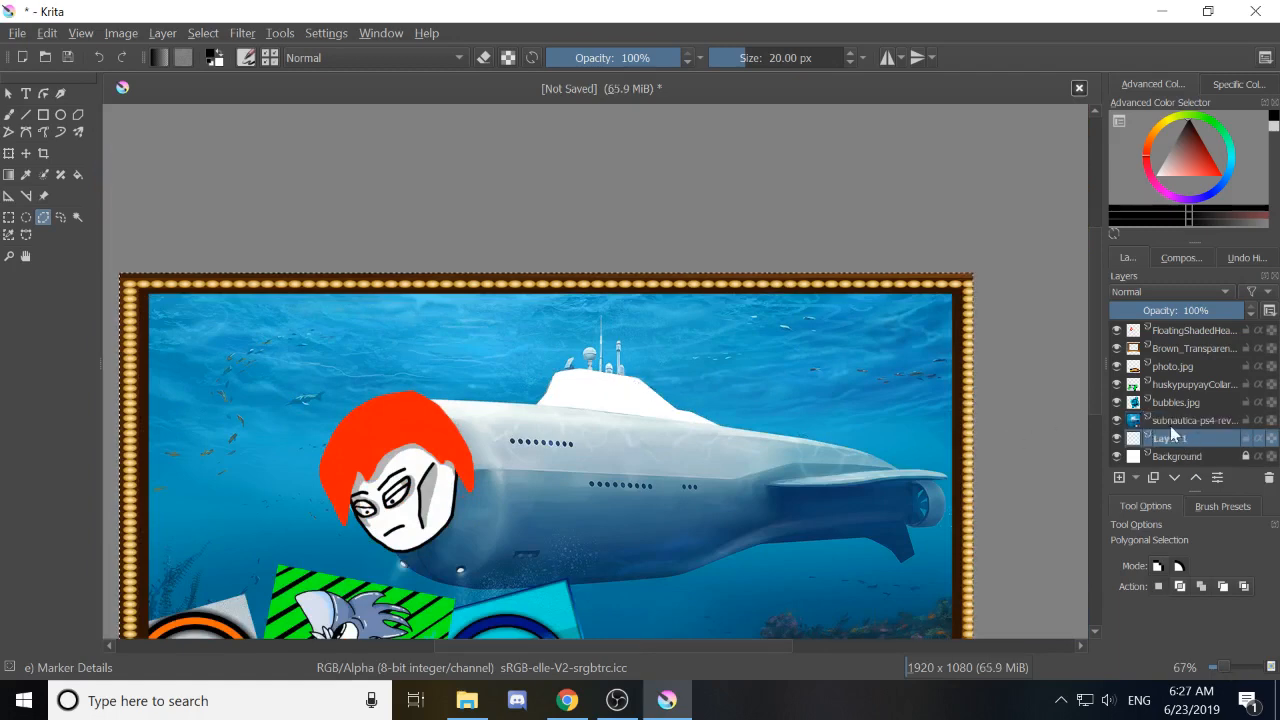
left_click(1117, 421)
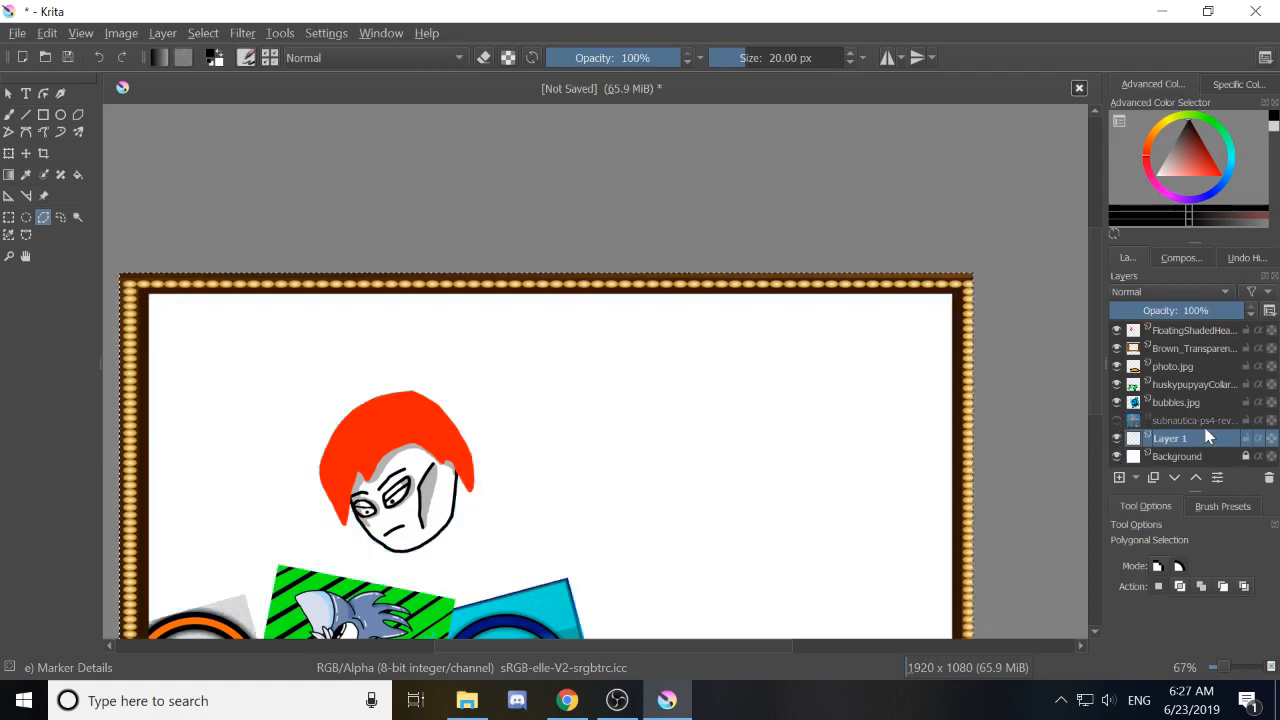
key("b")
mouse_move(645, 389)
left_mouse_down()
mouse_move(587, 406)
mouse_move(632, 379)
mouse_move(662, 390)
mouse_move(632, 417)
mouse_move(692, 401)
mouse_move(652, 370)
mouse_move(629, 392)
mouse_move(642, 357)
mouse_move(700, 311)
mouse_move(733, 320)
mouse_move(719, 359)
mouse_move(678, 378)
left_mouse_up()
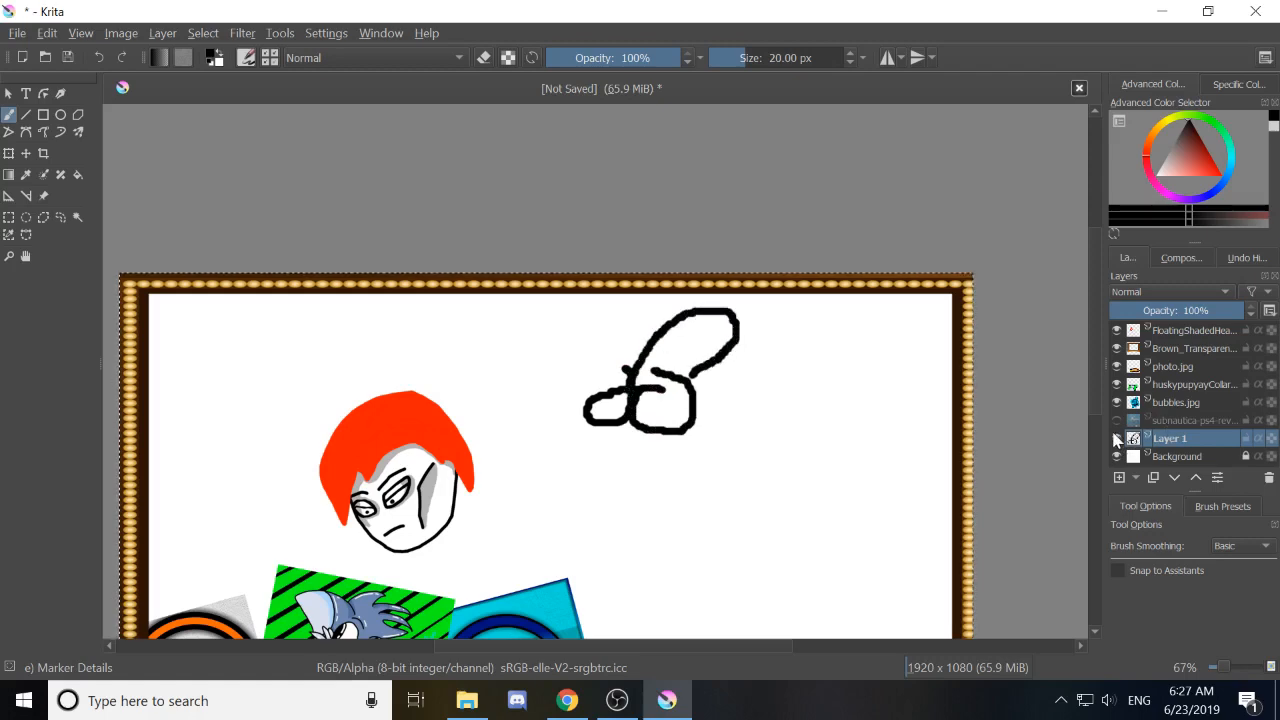
left_click(1116, 420)
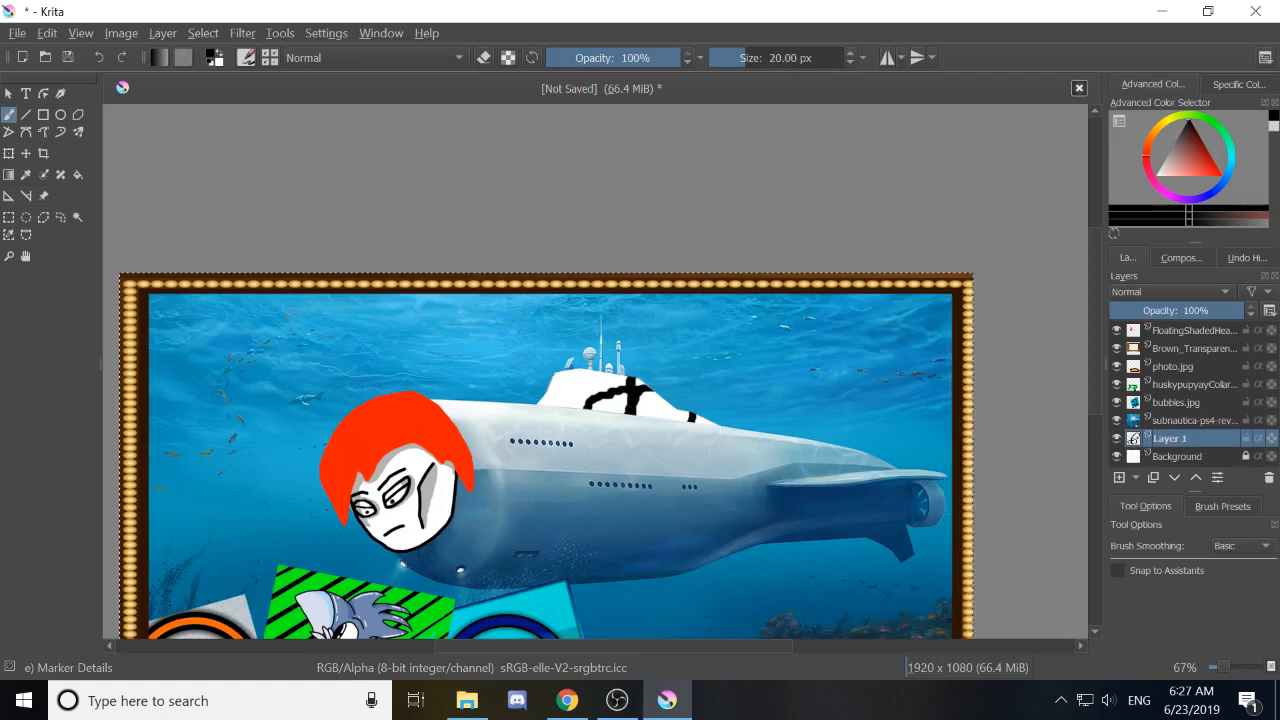
Enclose the scribble behind the conning tower in a rectangular selection and shift it with the Transform tool.
left_click(8, 217)
left_click_drag(499, 293, 775, 493)
key("ctrl+t")
mouse_move(748, 435)
left_mouse_down()
mouse_move(680, 457)
mouse_move(729, 443)
mouse_move(692, 448)
left_mouse_up()
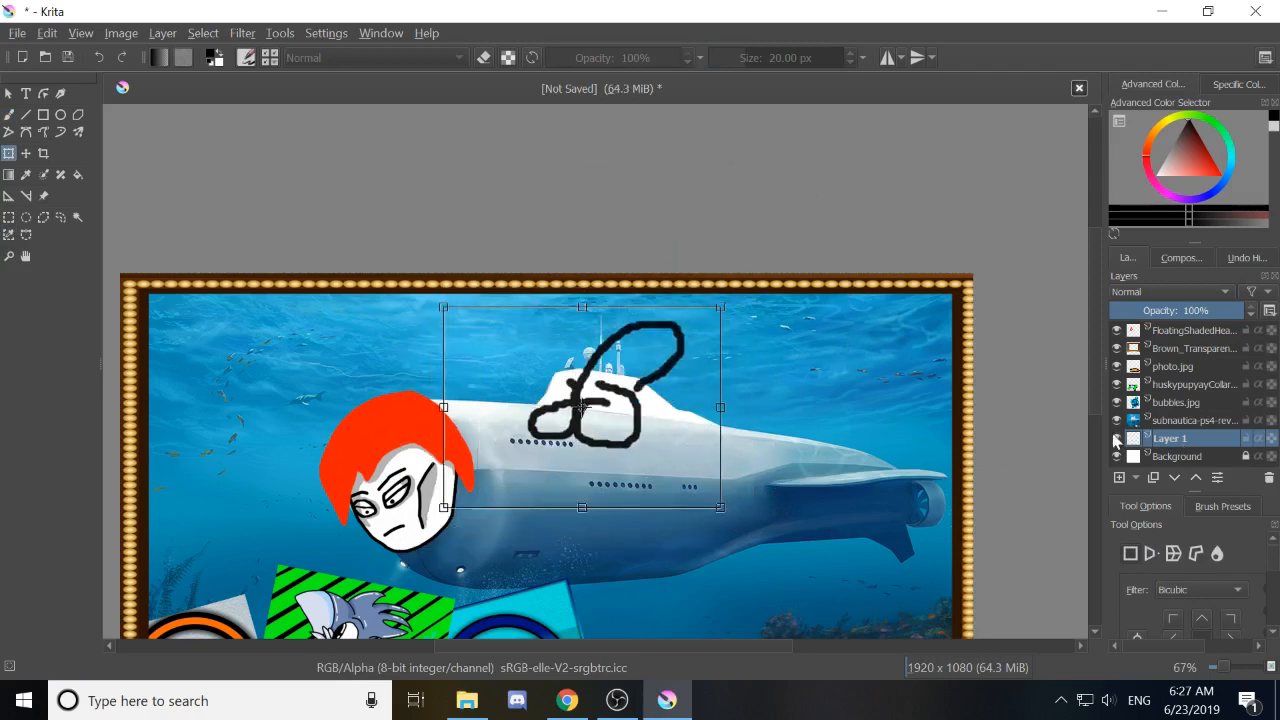
left_click_drag(696, 401, 680, 430)
Undo the scribble's transform, the scribble itself and the conning tower deletion, and clear the selection.
key("ctrl+z")
key("ctrl+z")
key("ctrl+z")
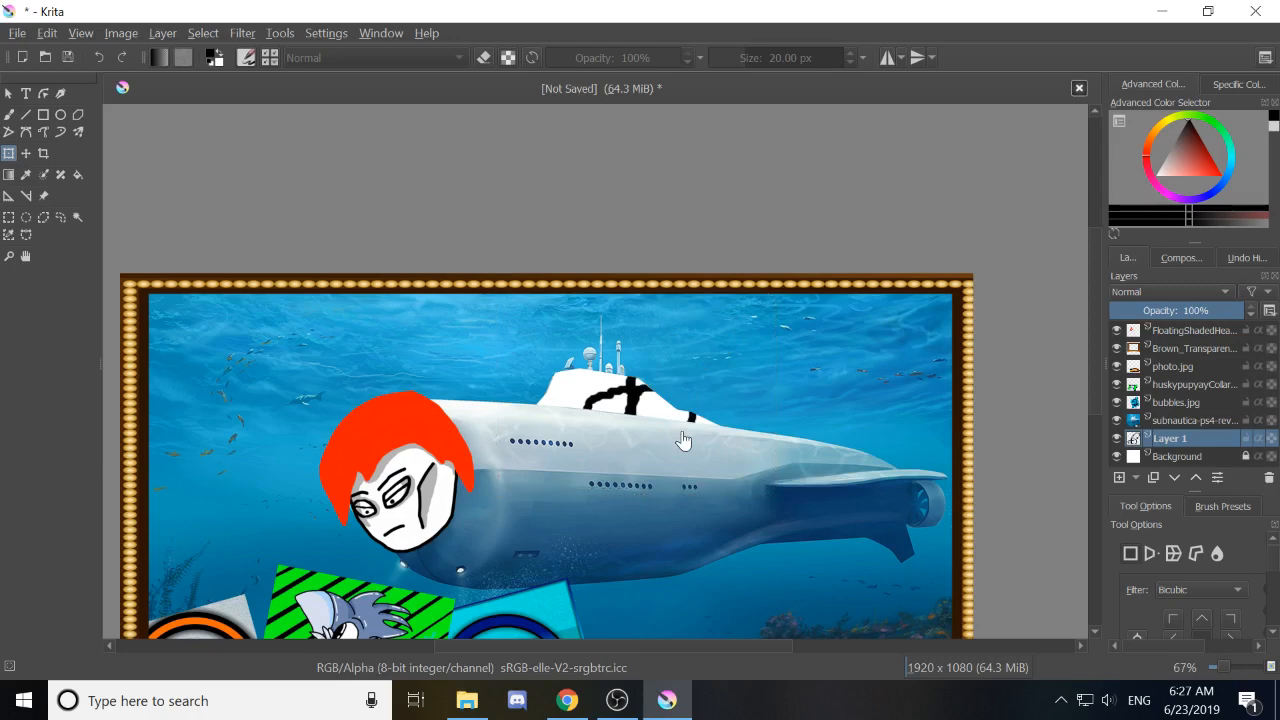
key("ctrl+z")
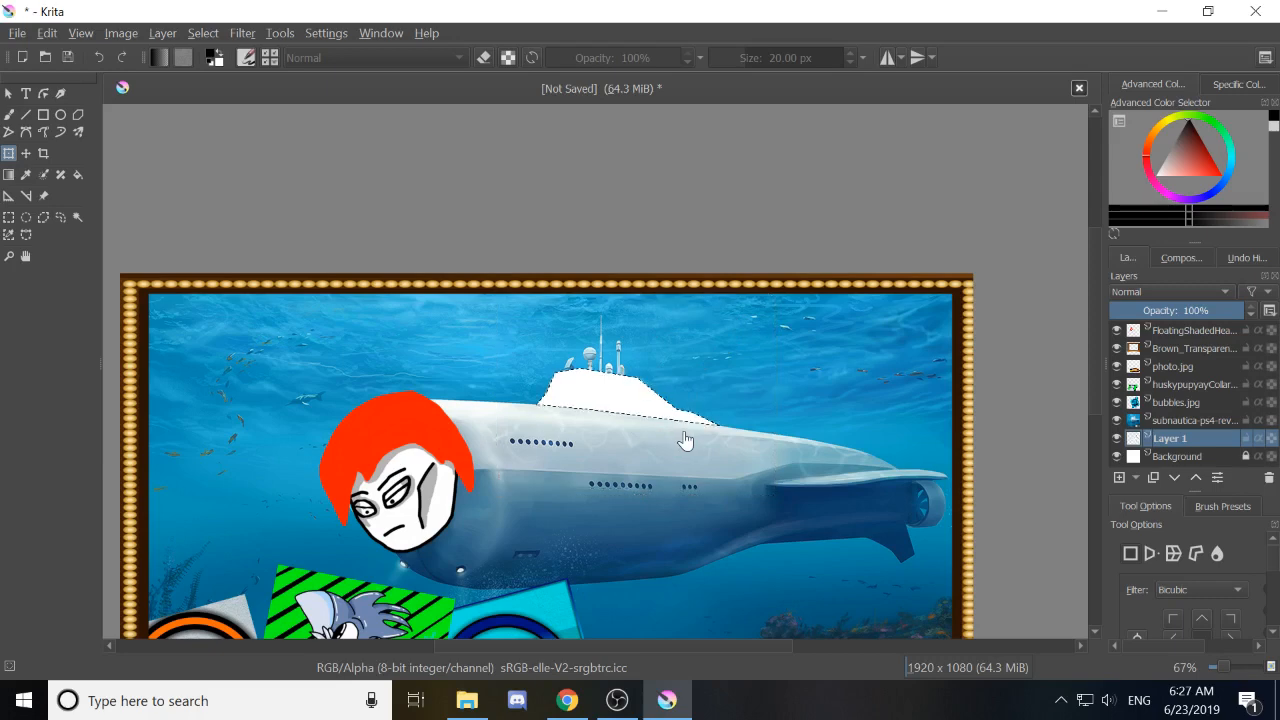
key("ctrl+z")
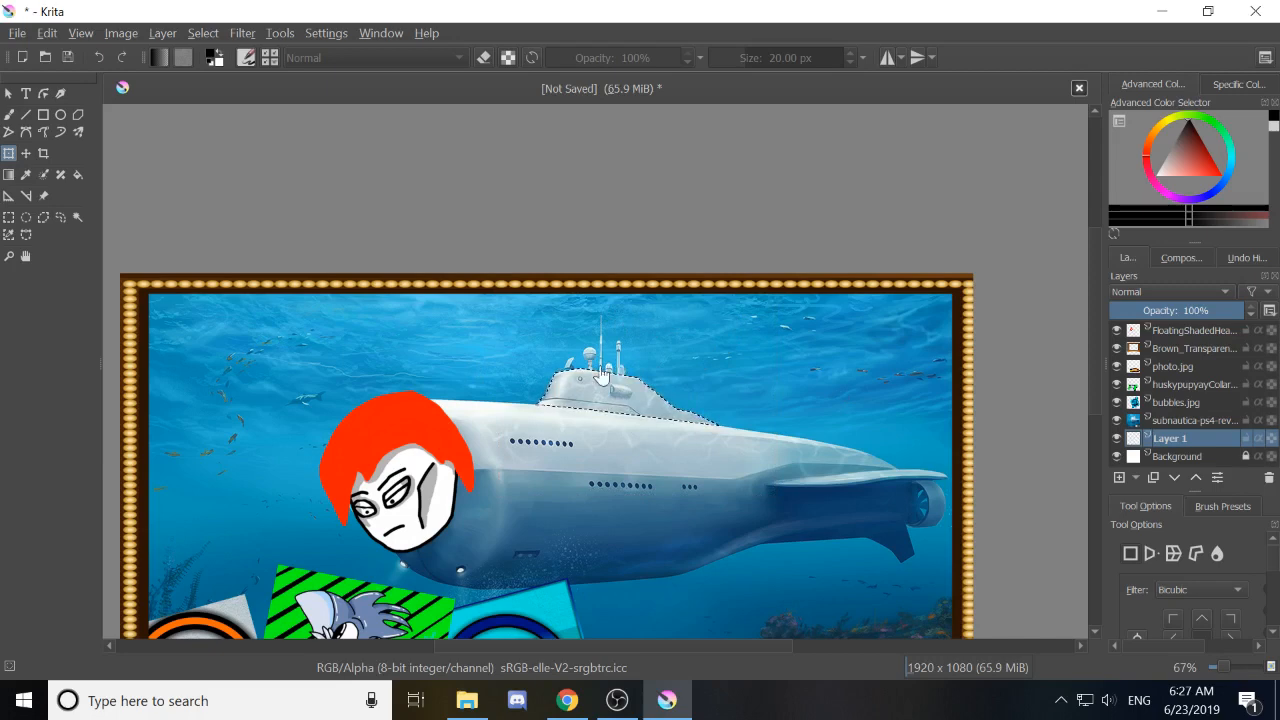
key("ctrl+shift+a")
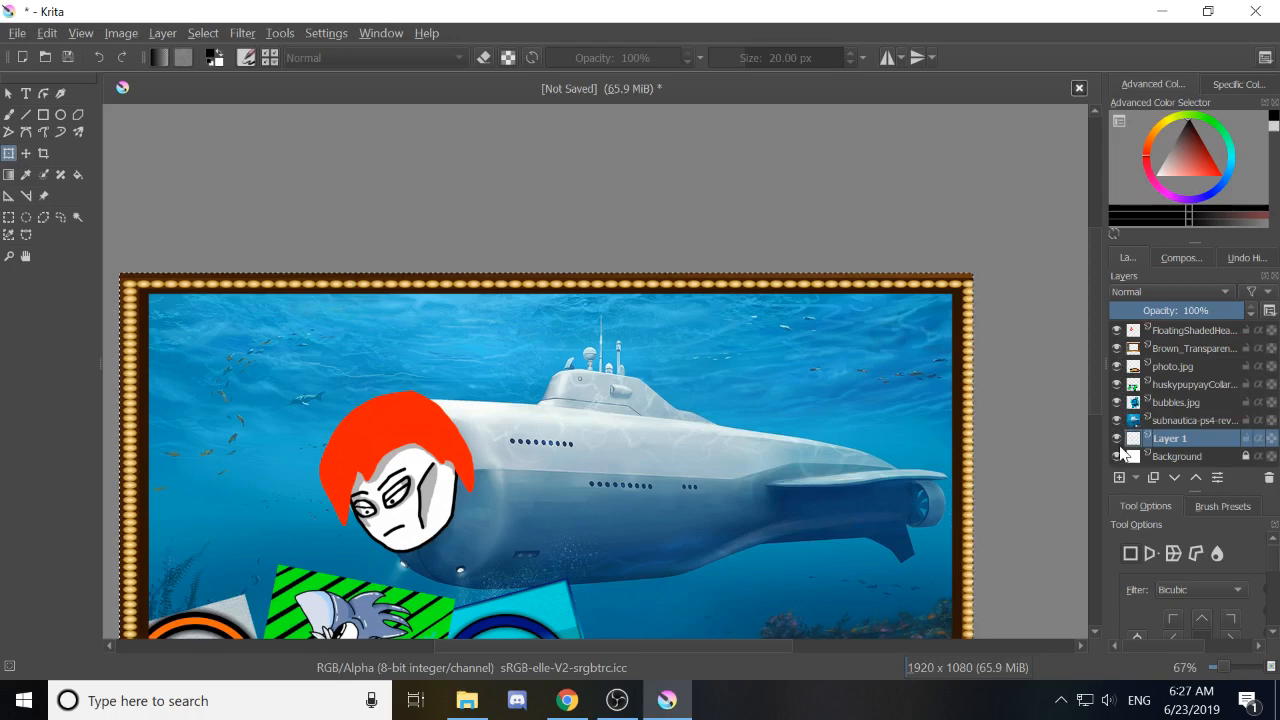
Toggle the submarine picture layer's visibility off and on to examine what it contributes to the whole thumbnail.
mouse_move(1121, 450)
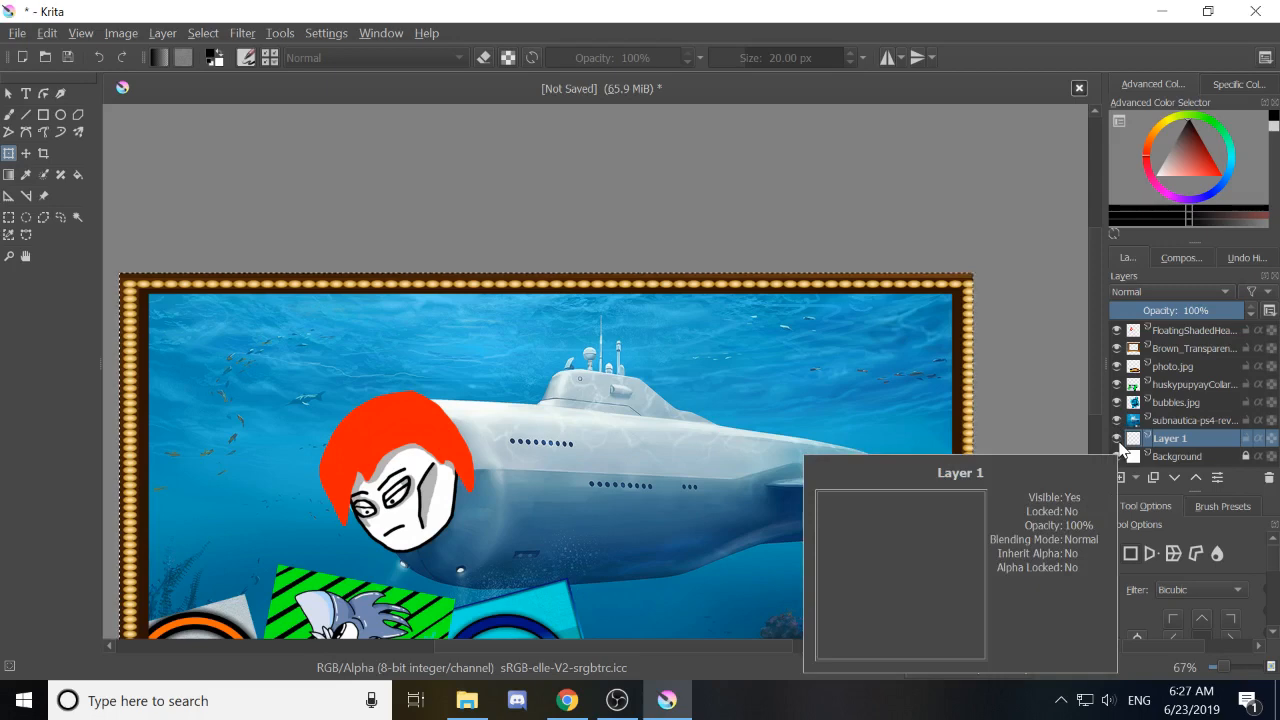
left_click(1116, 421)
left_click(1116, 421)
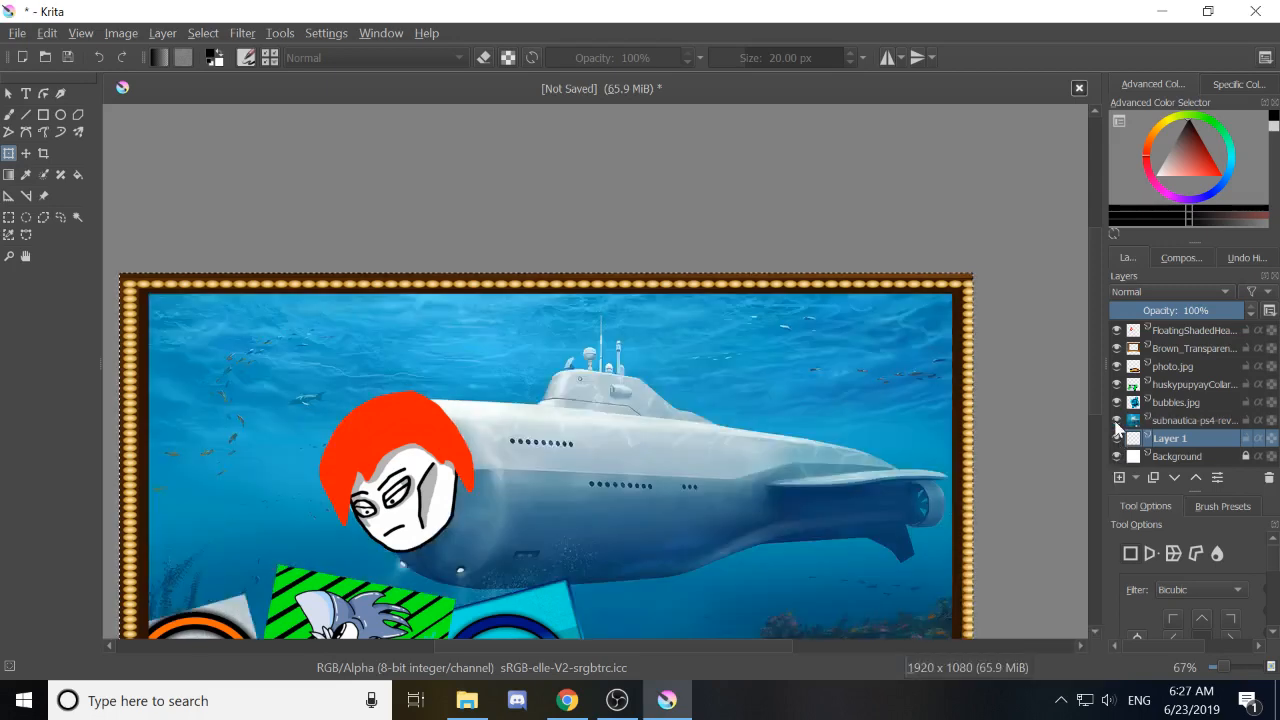
left_click(1116, 421)
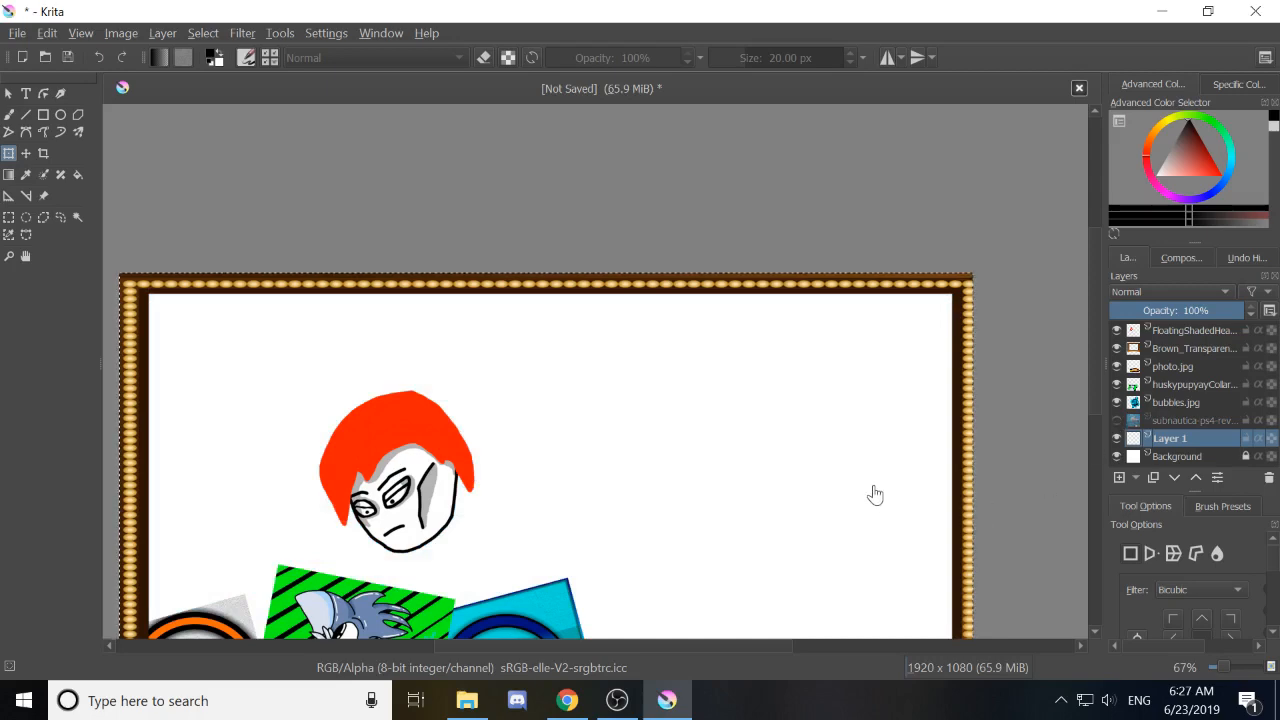
scroll(871, 494, "down", 1)
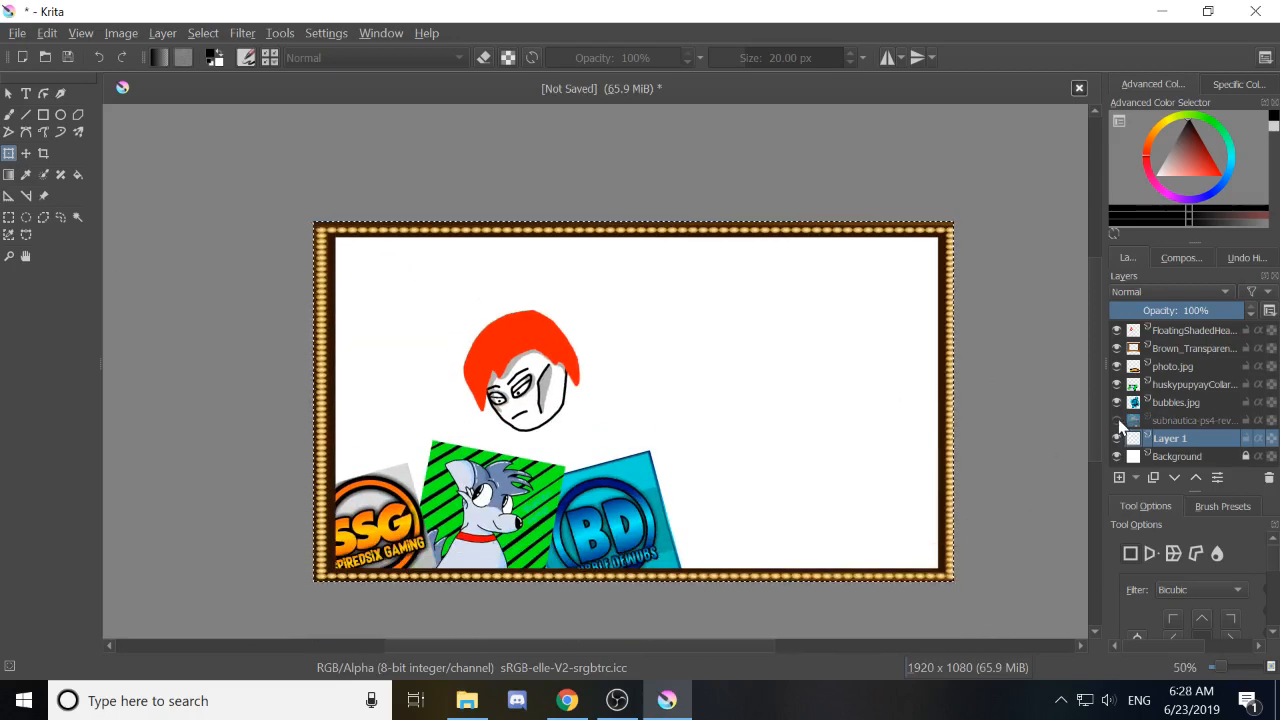
left_click(1118, 421)
left_click(1118, 421)
left_click(1118, 421)
left_click(1118, 421)
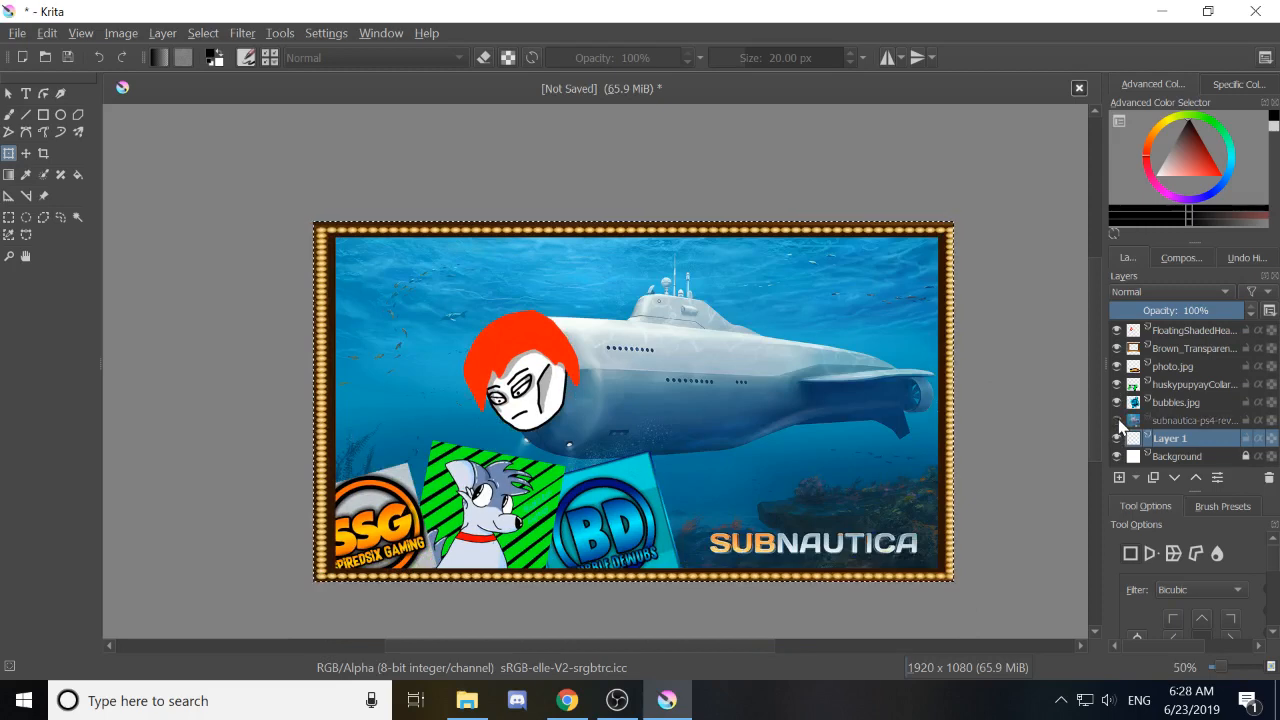
left_click(1118, 421)
left_click(1118, 421)
left_click(1118, 421)
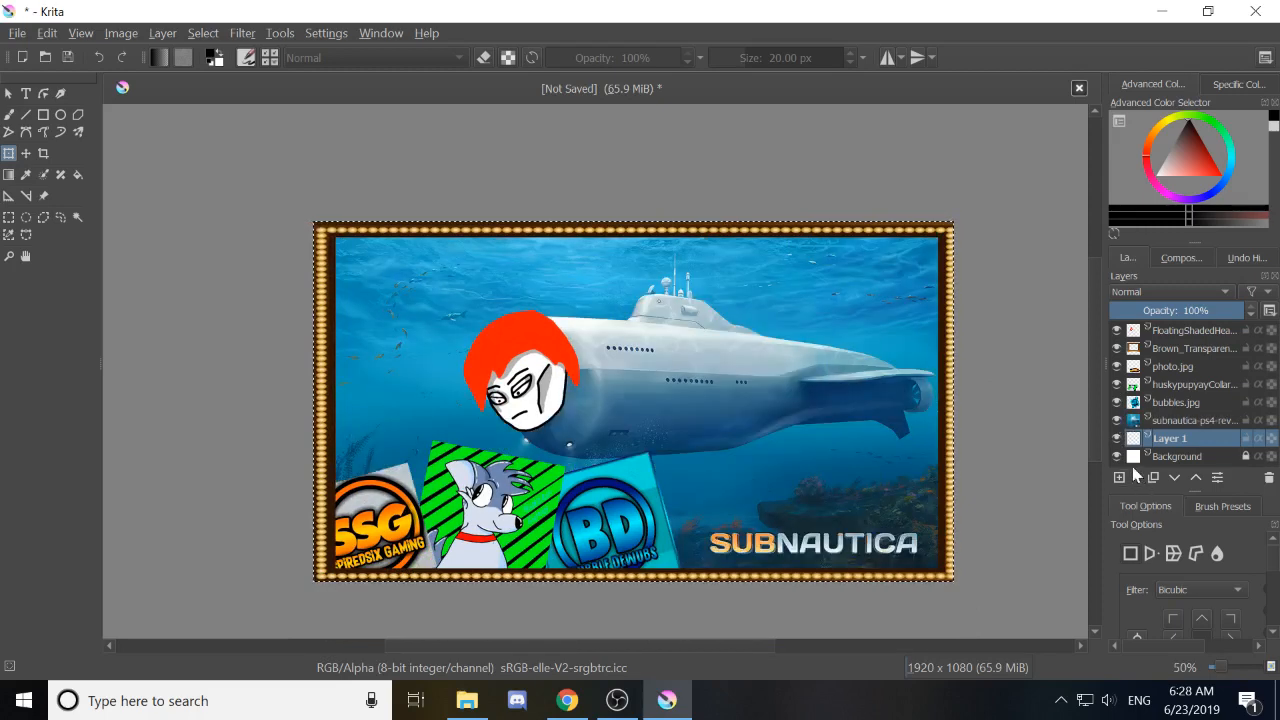
Toggle the visibility of the bubbles.jpg layer and the husky picture layer, leaving both shown.
left_click(1117, 402)
left_click(1117, 402)
left_click(1117, 402)
left_click(1117, 402)
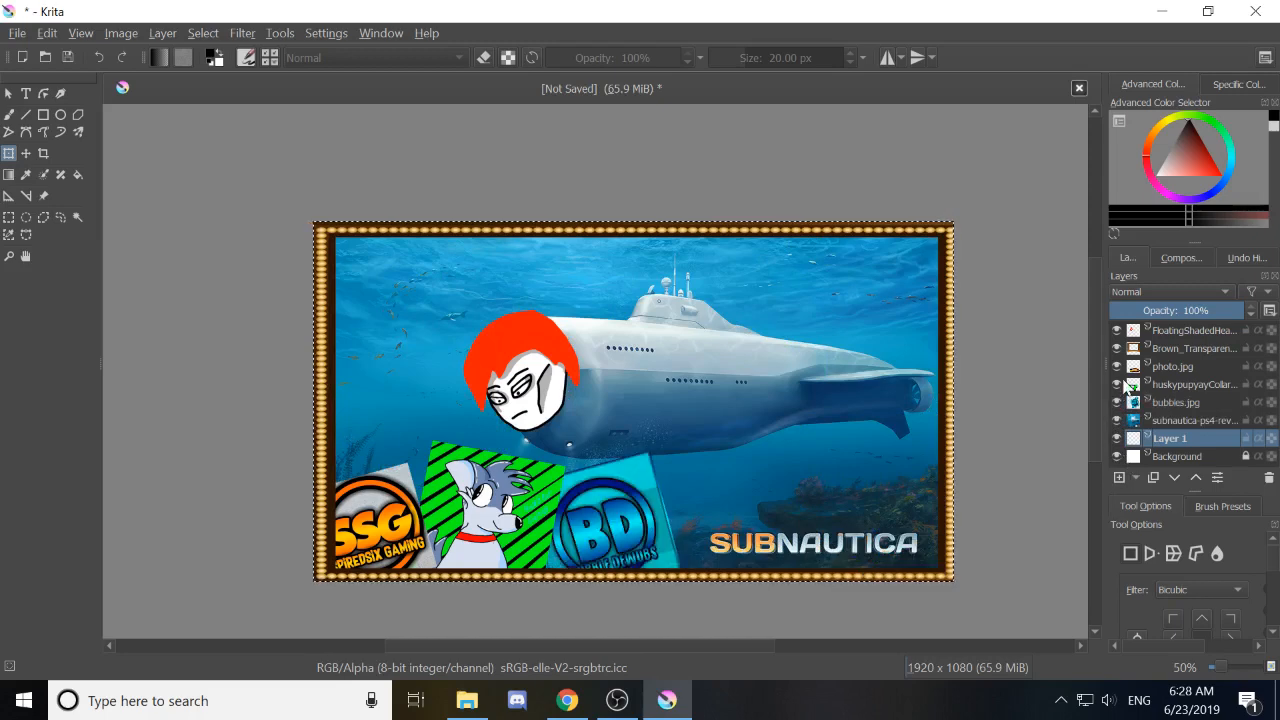
left_click(1119, 384)
left_click(1119, 384)
left_click(1119, 384)
left_click(1119, 384)
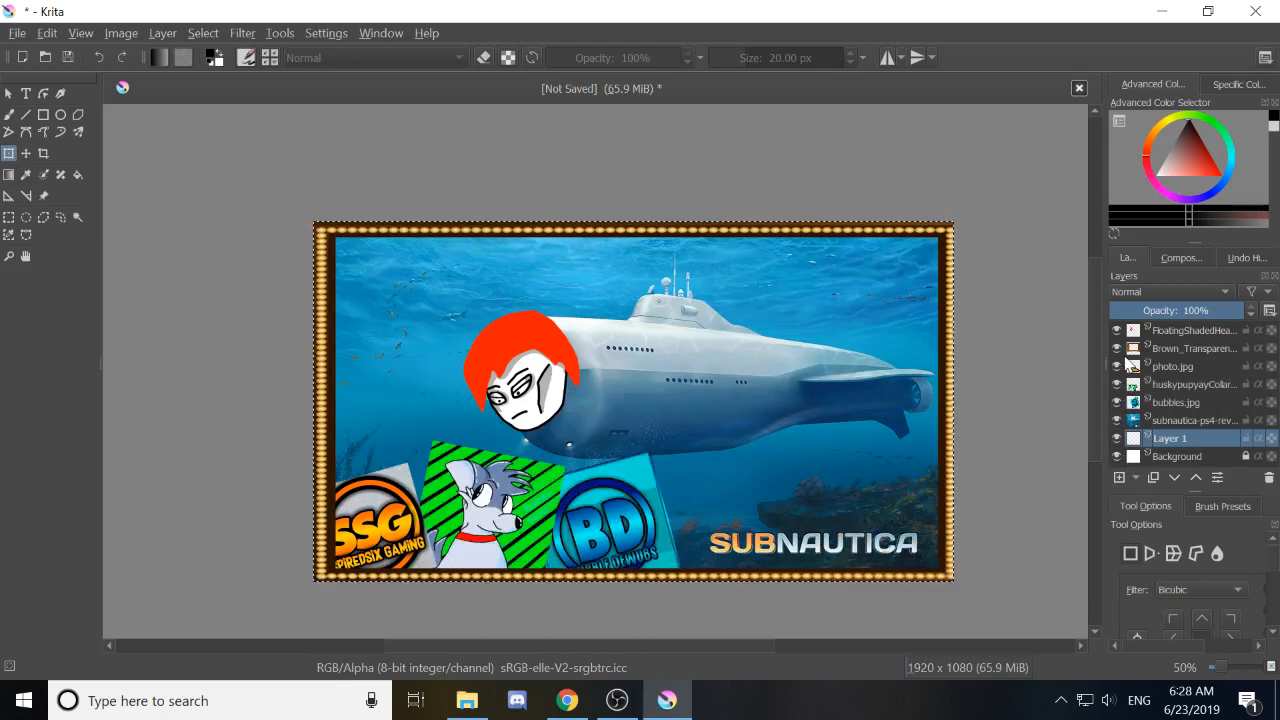
Toggle the visibility of the photo.jpg layer and the brown frame layer, leaving both shown.
left_click(1117, 366)
left_click(1117, 366)
left_click(1117, 366)
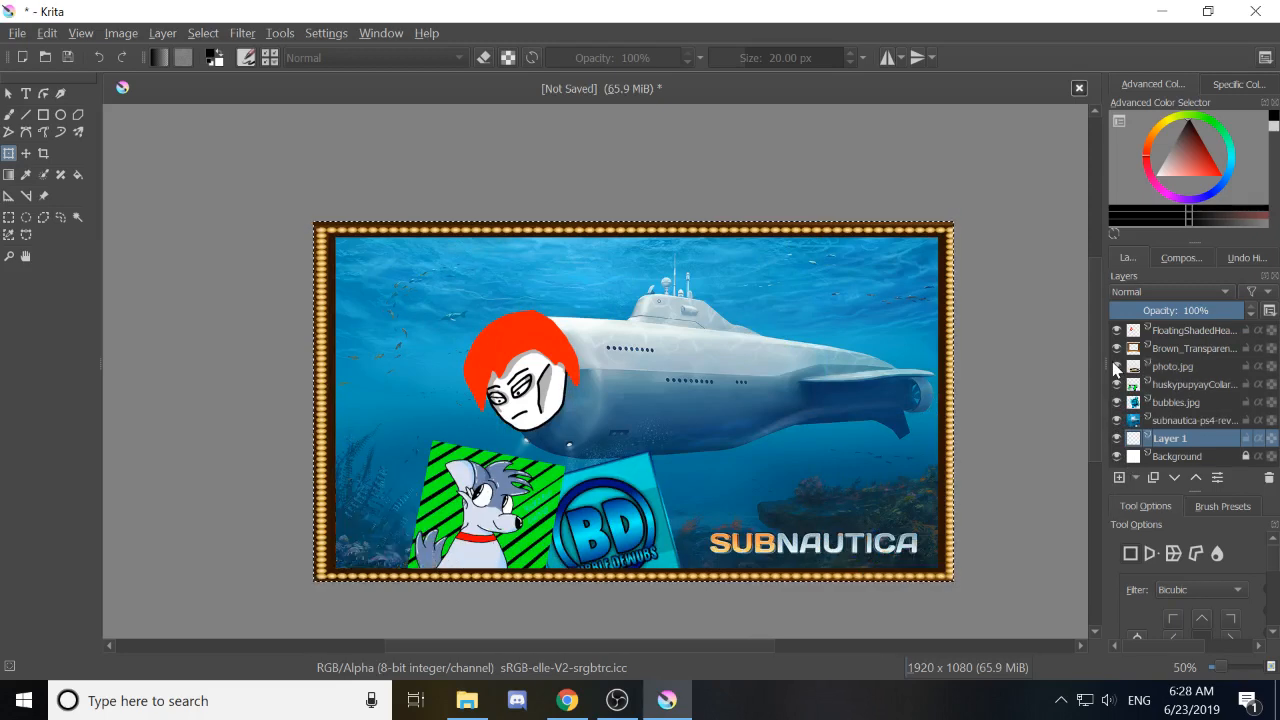
left_click(1116, 367)
left_click(1115, 349)
left_click(1115, 349)
left_click(1115, 349)
left_click(1115, 349)
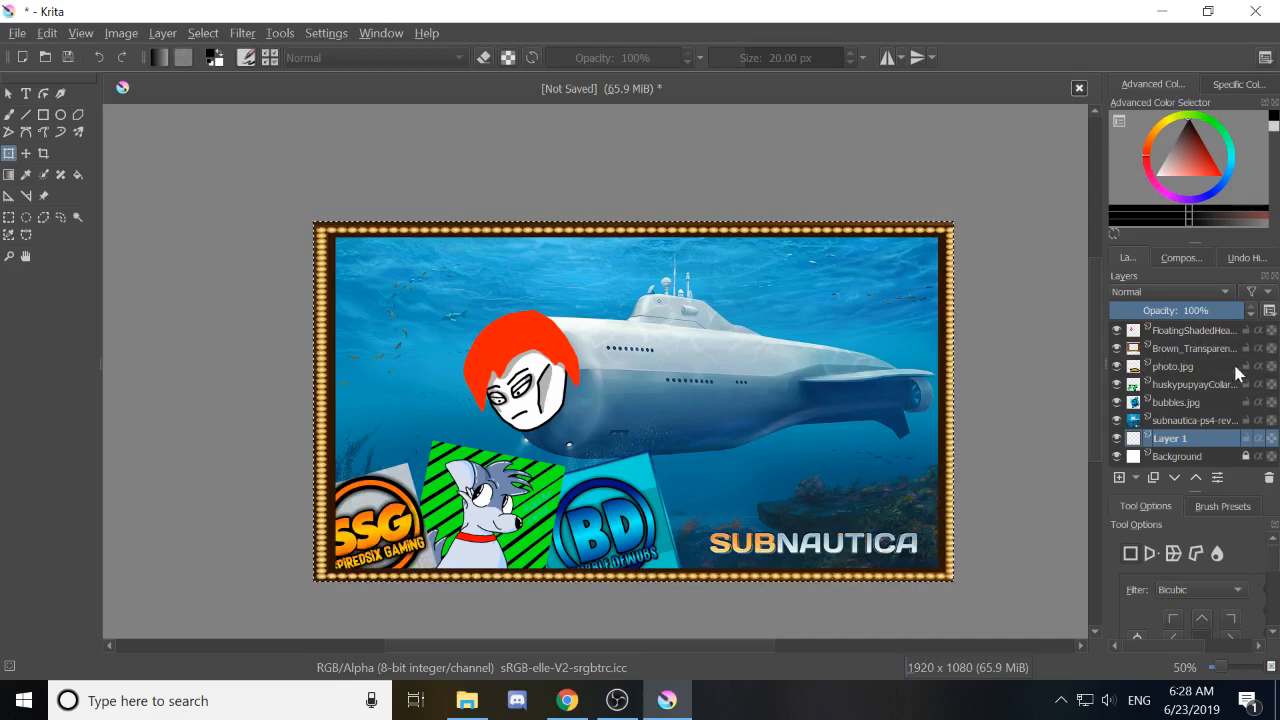
Toggle the red-haired head layer's visibility to compare the submarine's nose with and without it, leaving it shown.
left_click(1116, 331)
left_click(1116, 331)
left_click(1116, 331)
left_click(1116, 331)
left_click(1116, 331)
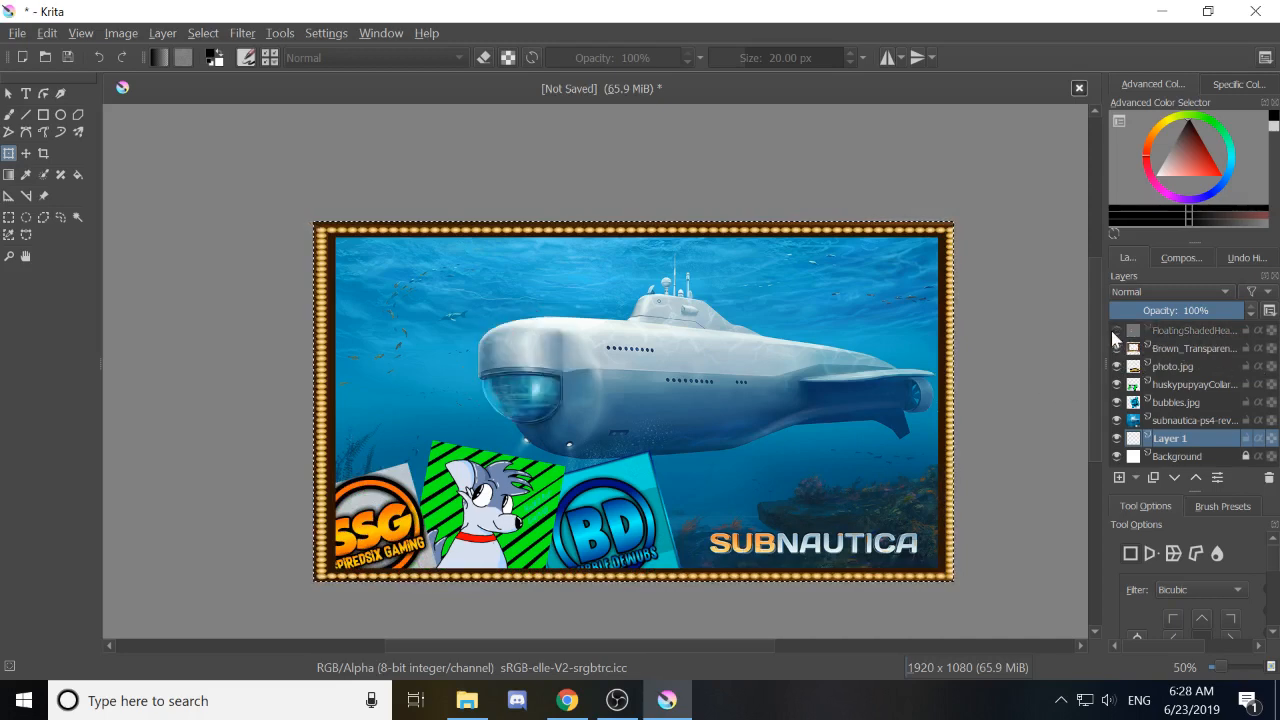
left_click(1116, 331)
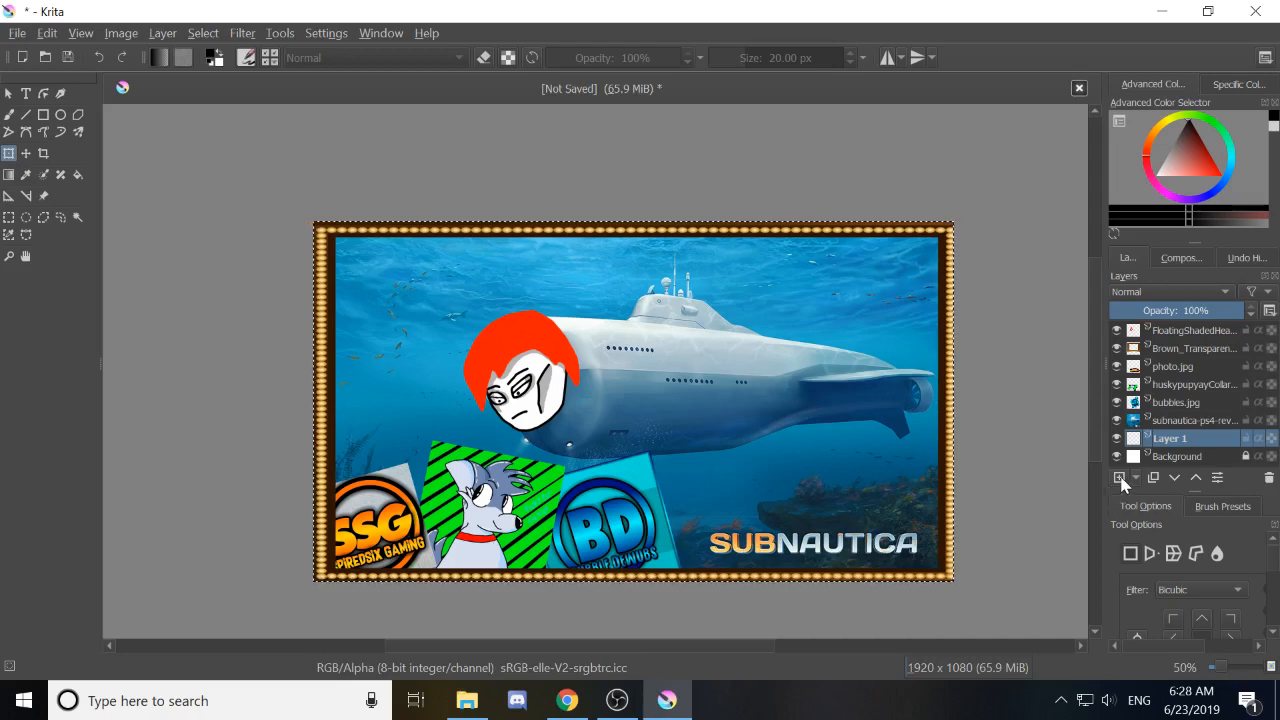
Add a new paint layer above the red-haired head layer and try a brush stroke across the submarine.
left_click(1172, 334)
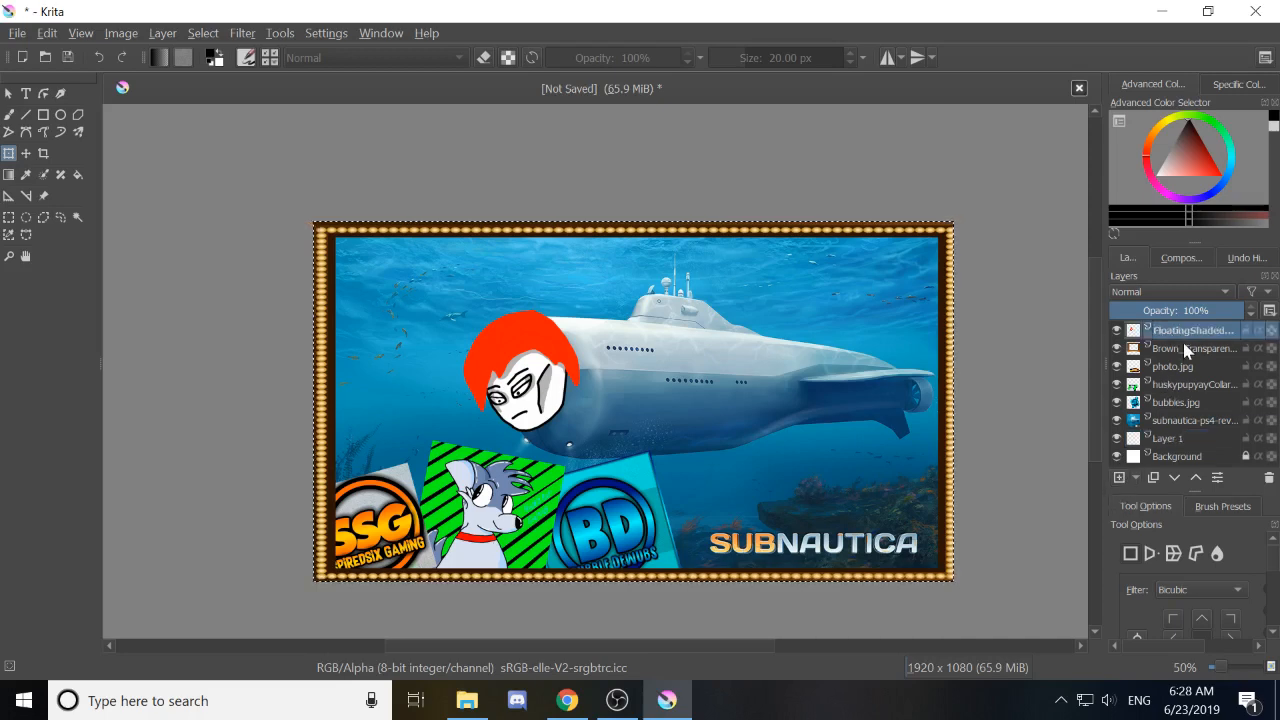
left_click(1119, 479)
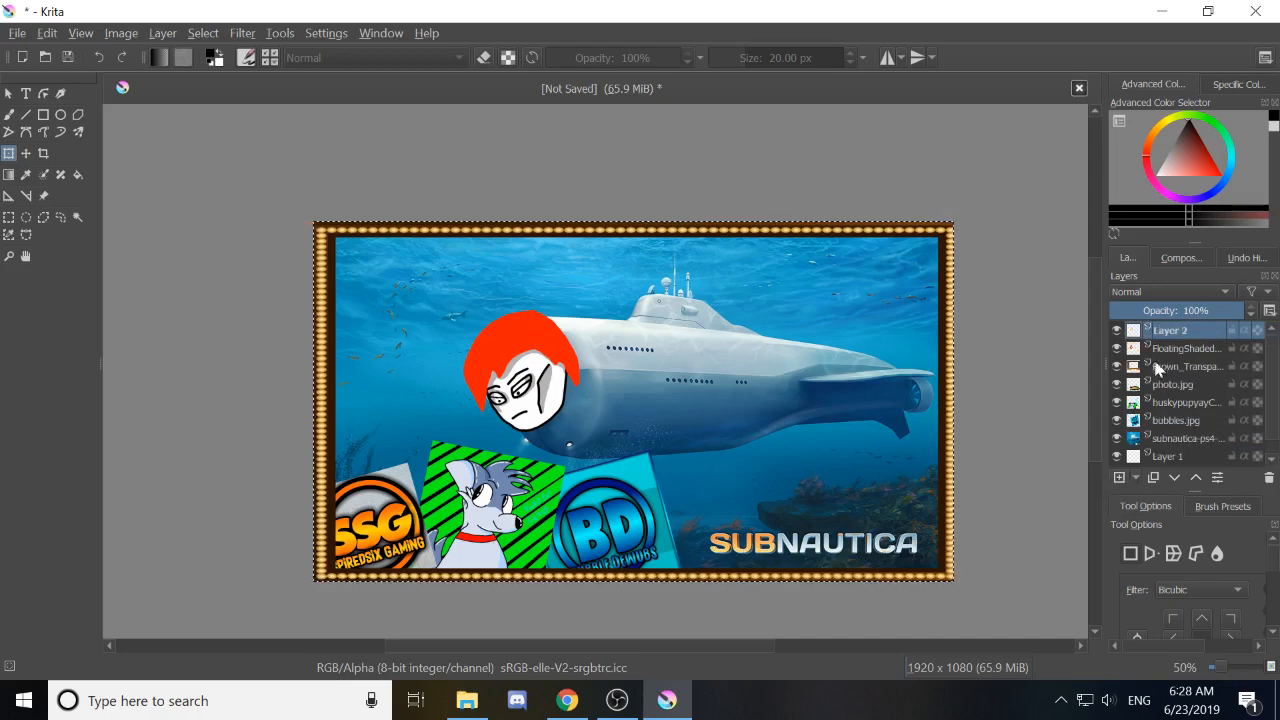
mouse_move(1185, 332)
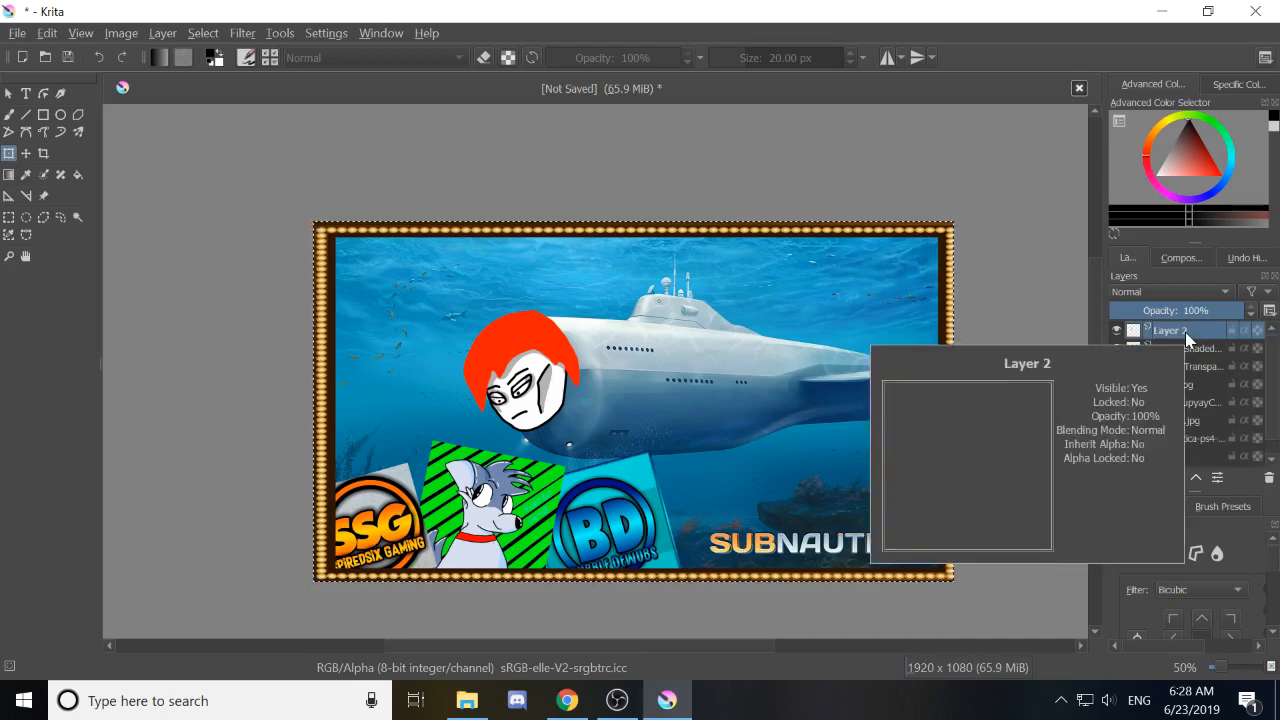
key("b")
left_click_drag(838, 378, 688, 395)
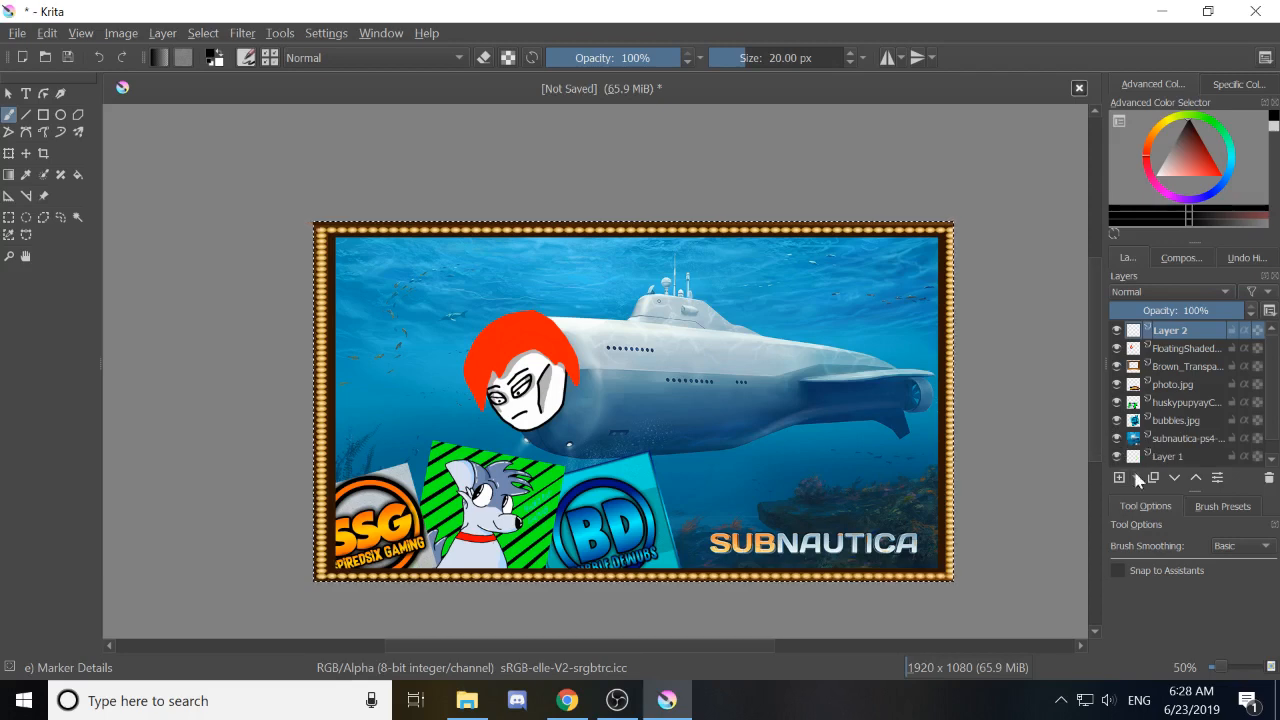
Remove the empty Layer 2 from the top of the layer stack.
left_click(1178, 348)
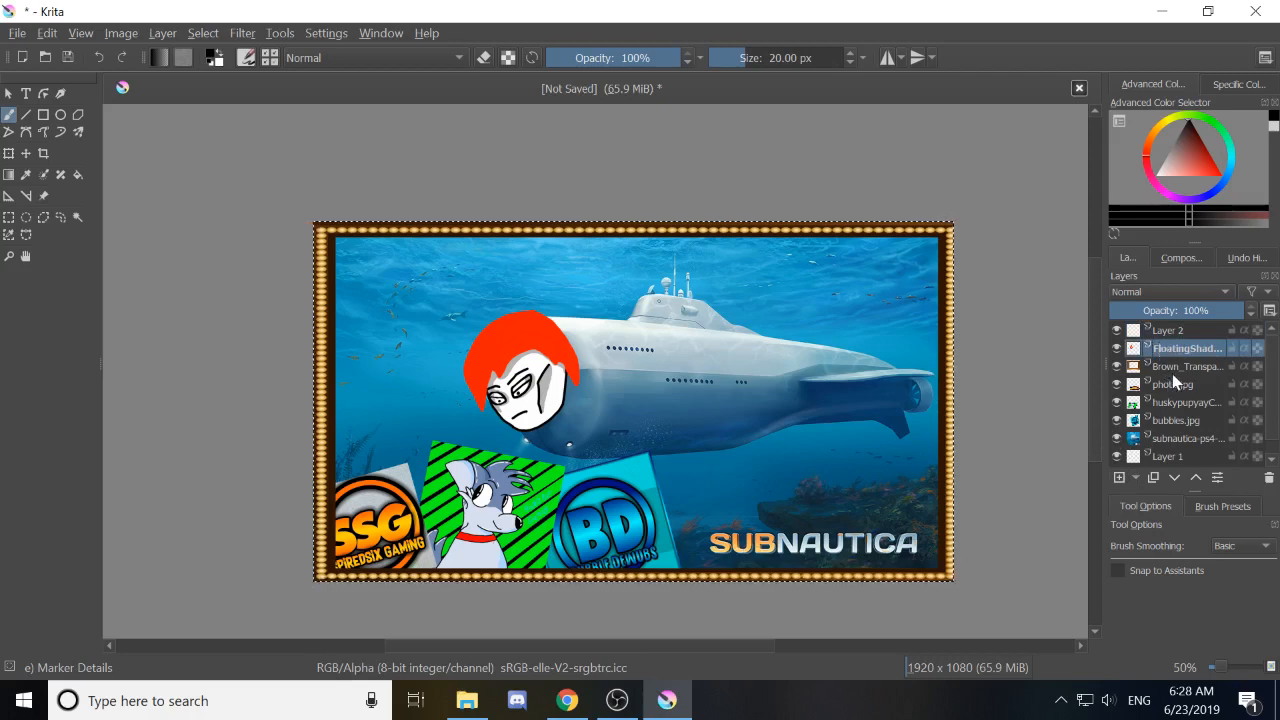
left_click(1178, 367)
left_click(1189, 346)
left_click(1176, 333)
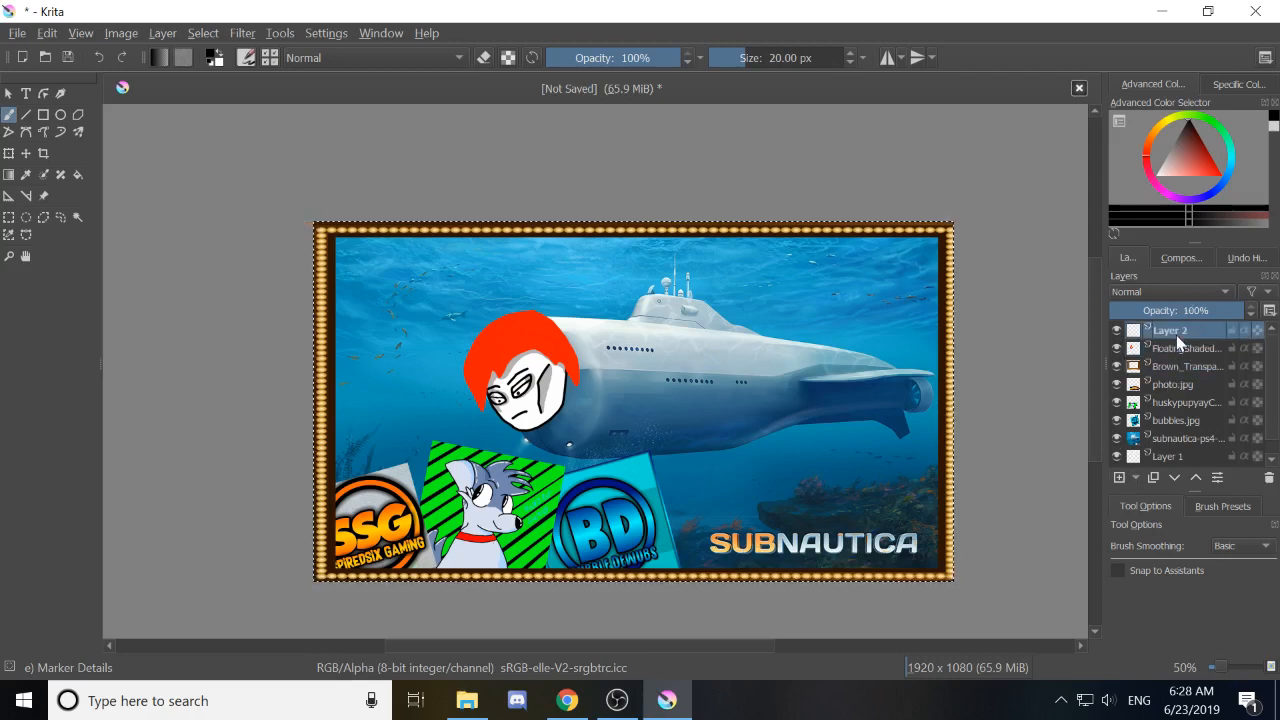
right_click(1182, 333)
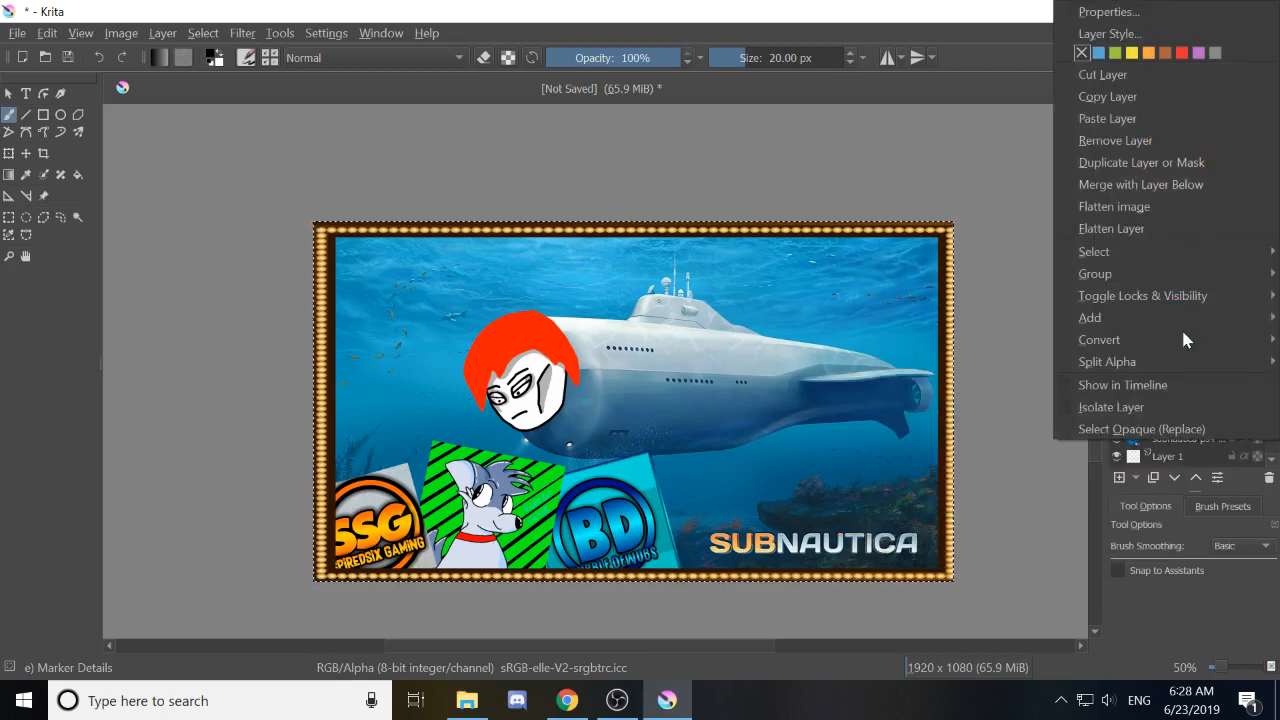
left_click(1137, 146)
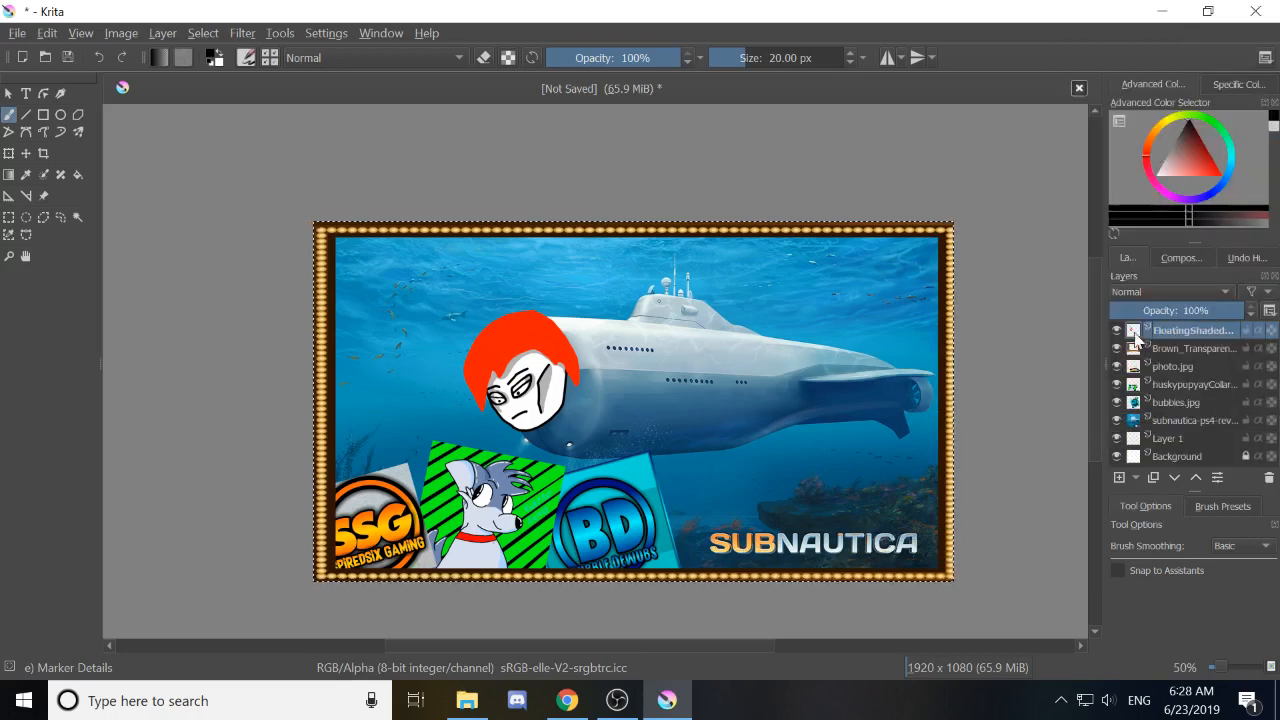
Move the bubbles.jpg layer above the husky picture layer so the BD logo overlaps the husky picture.
right_click(1199, 348)
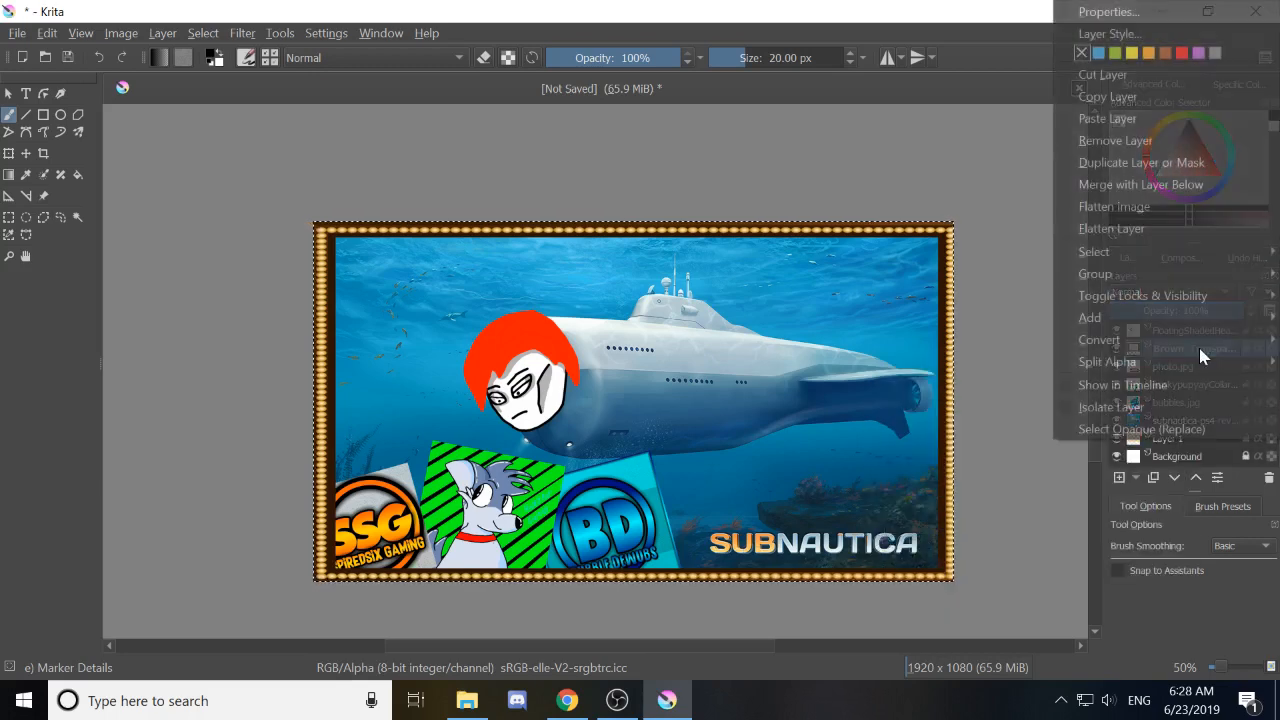
left_click(1163, 455)
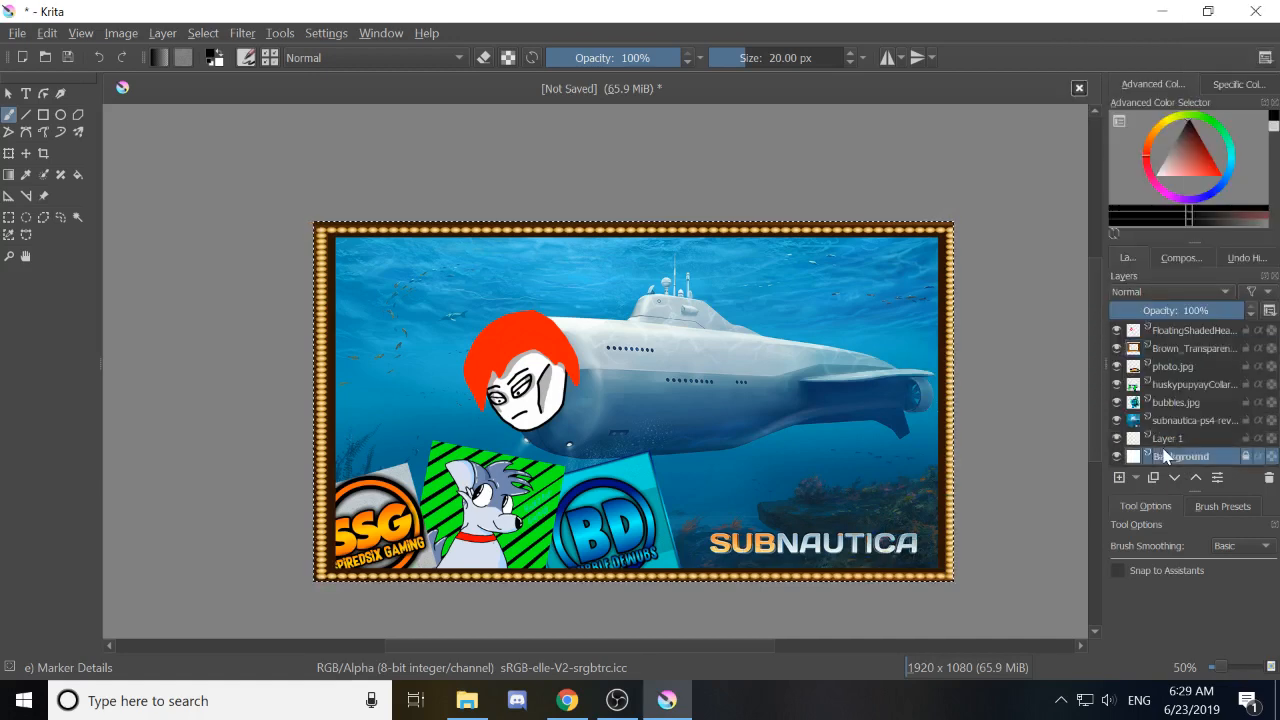
left_click(1002, 359)
left_click(1186, 367)
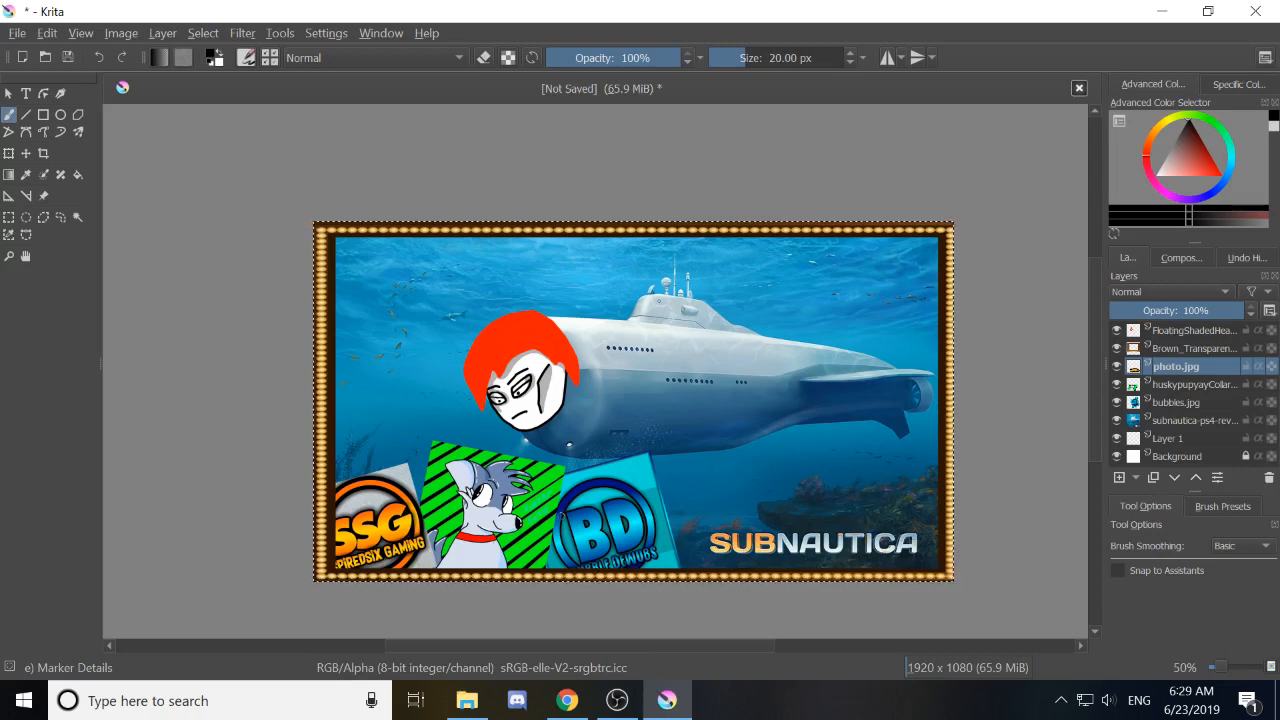
left_click(1172, 400)
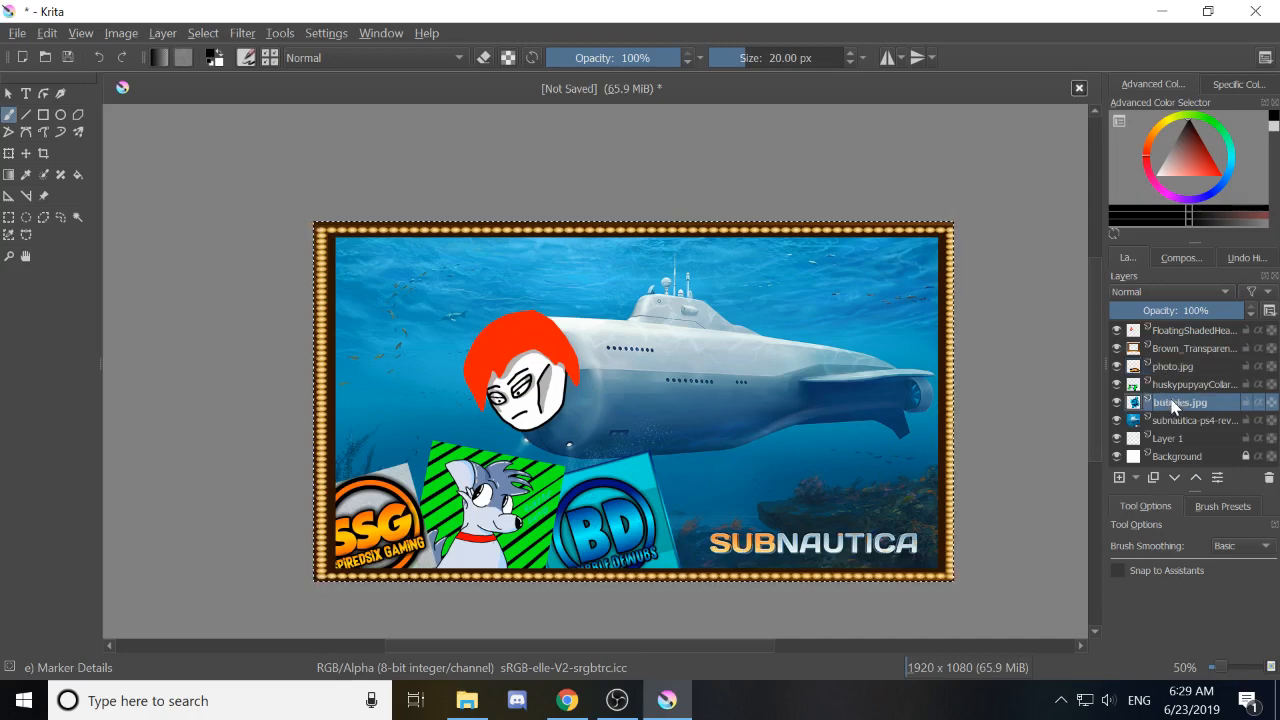
left_click_drag(1172, 400, 1186, 376)
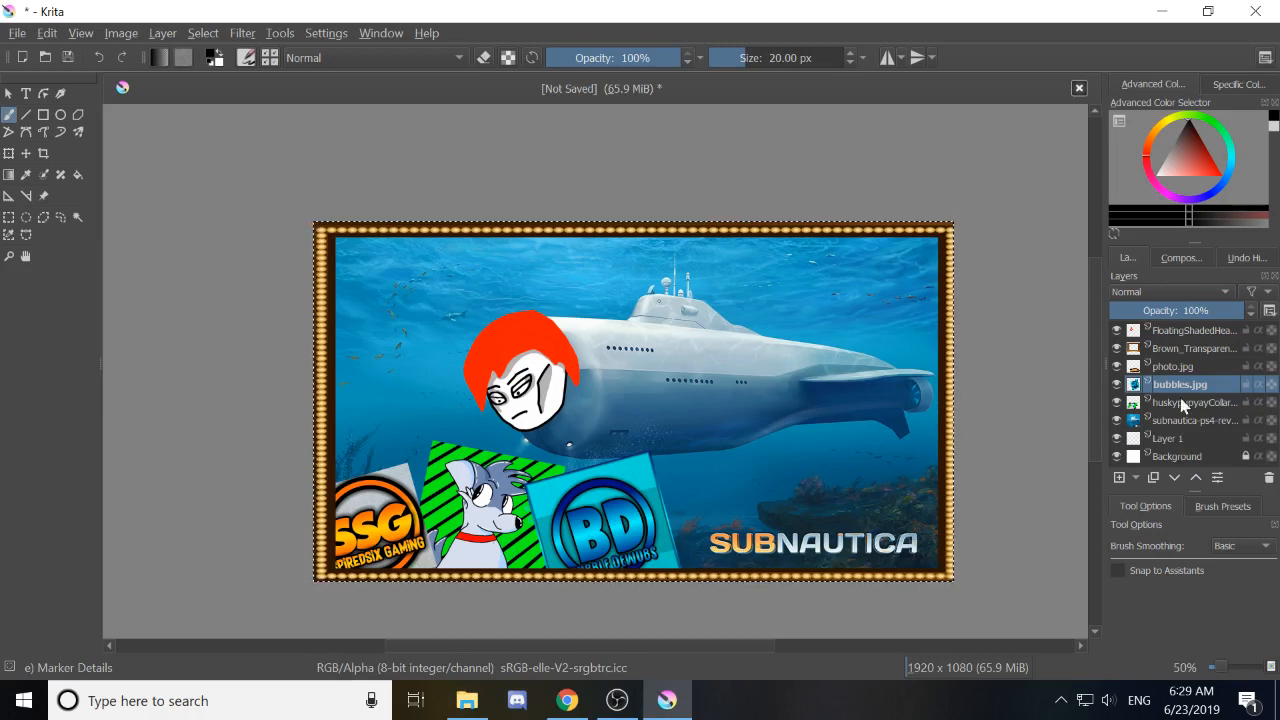
Select the red-haired head layer, mirror it horizontally with the Transform tool, and mirror it back to the submarine's nose.
left_click(1199, 331)
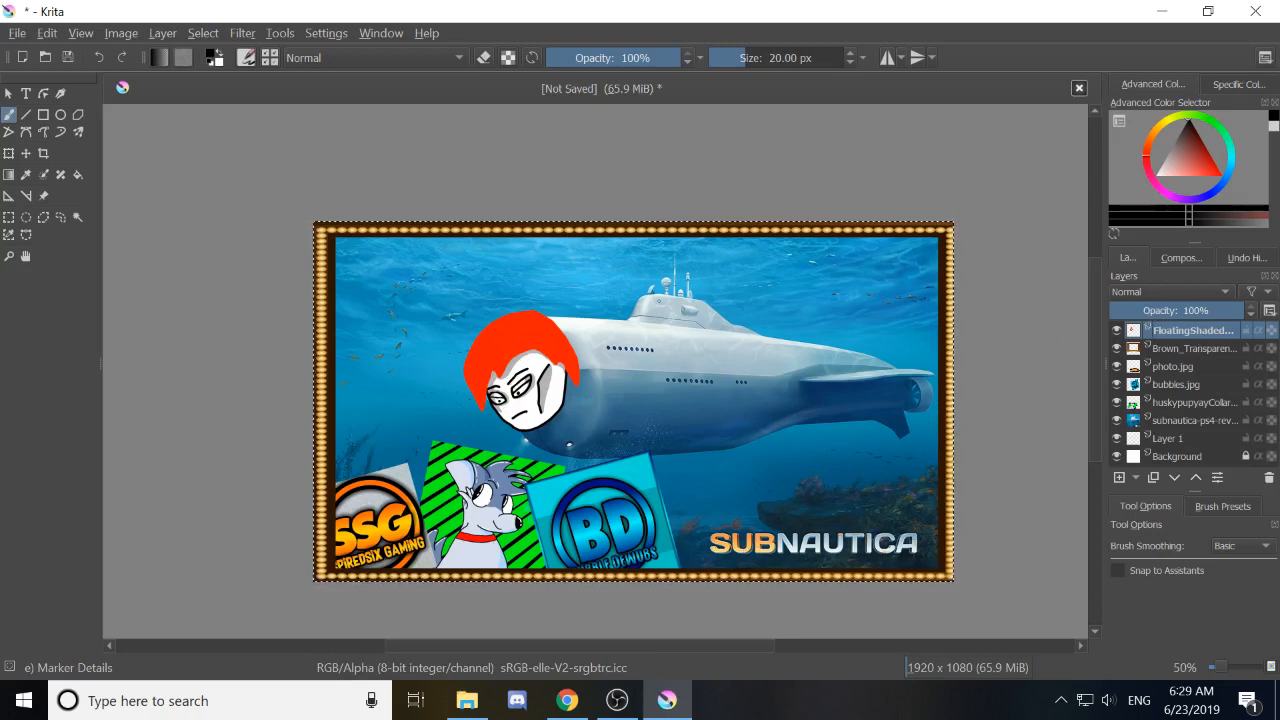
right_click(517, 346)
key("ctrl+t")
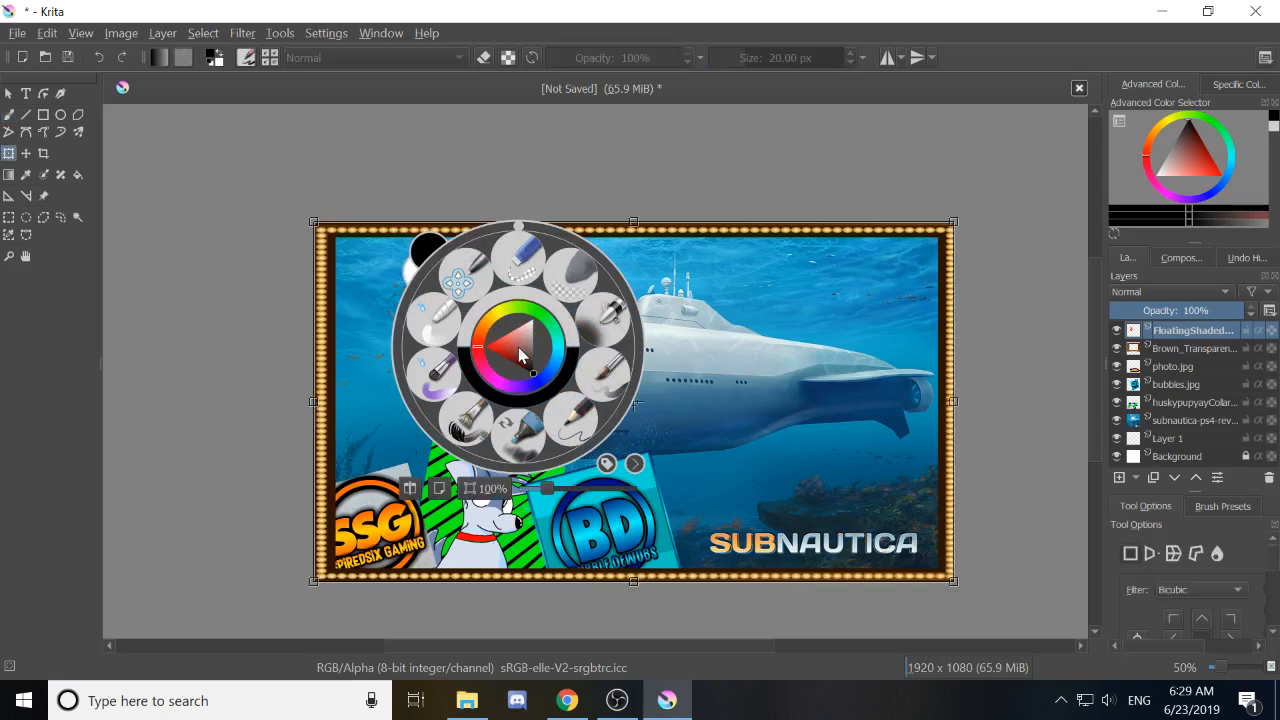
left_click(757, 408)
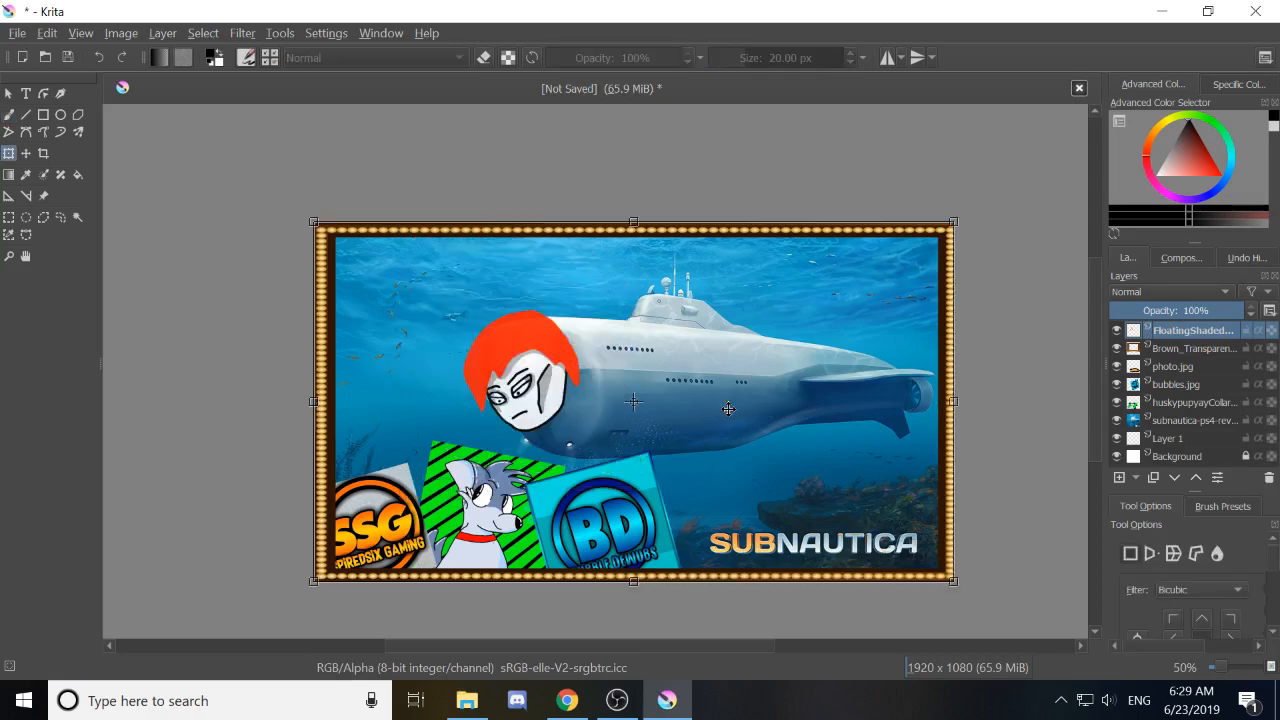
right_click(531, 360)
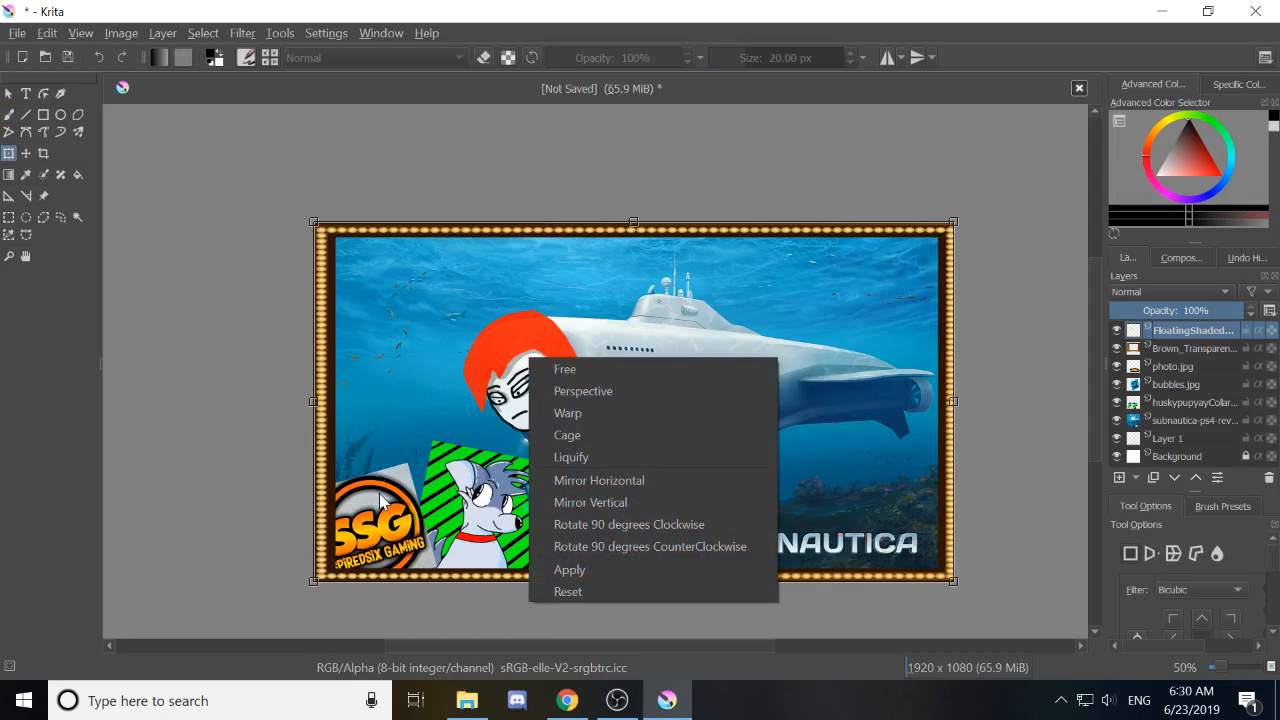
left_click(599, 481)
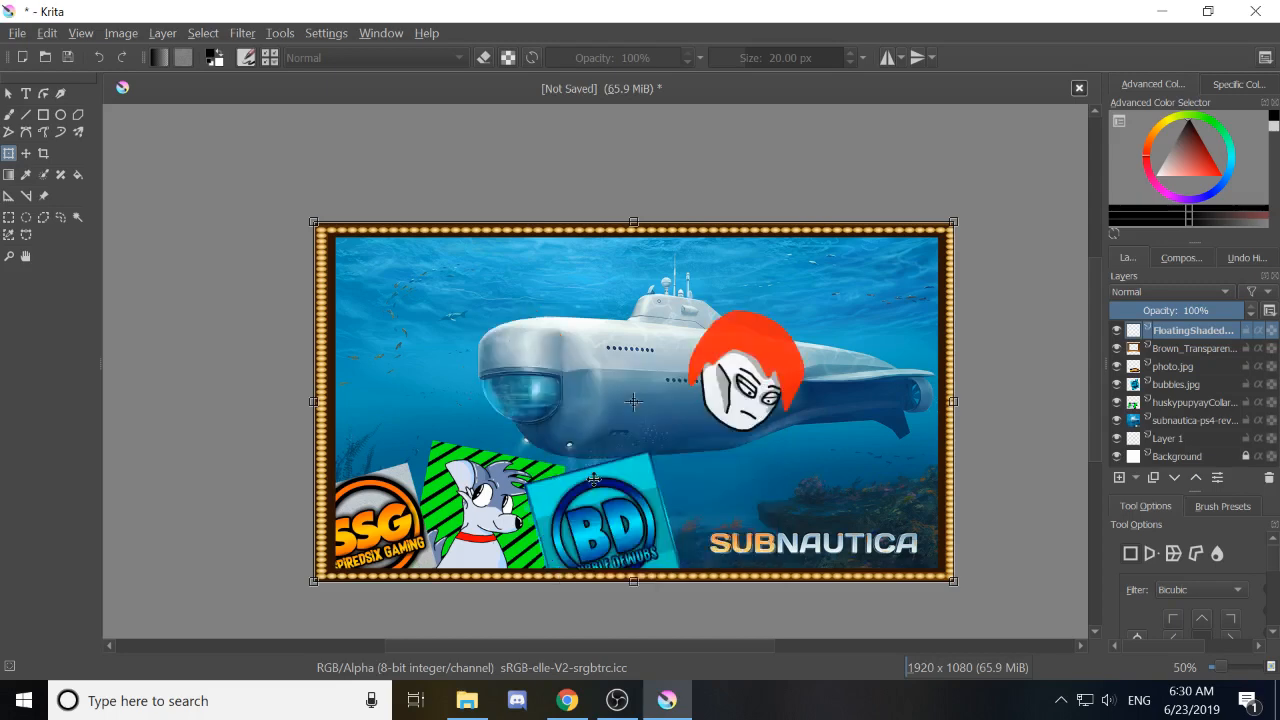
right_click(738, 398)
left_click(794, 520)
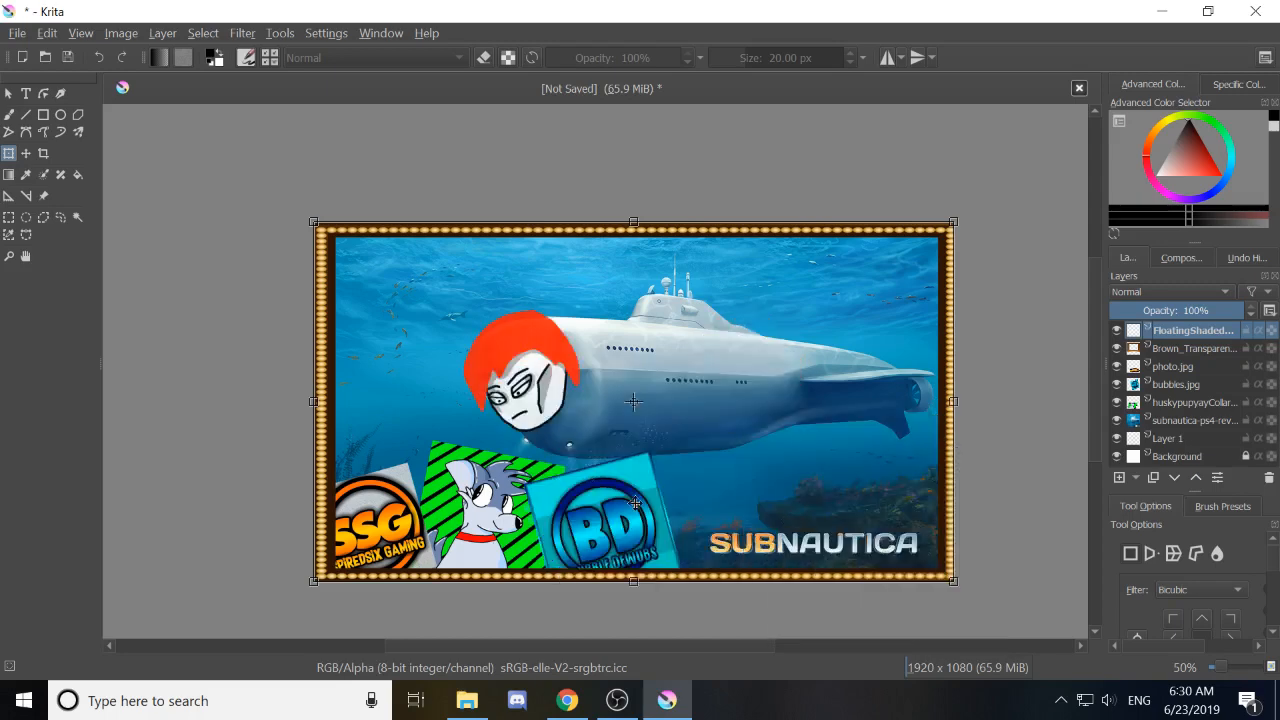
Mirror the red-haired head vertically and flip it back upright.
right_click(541, 410)
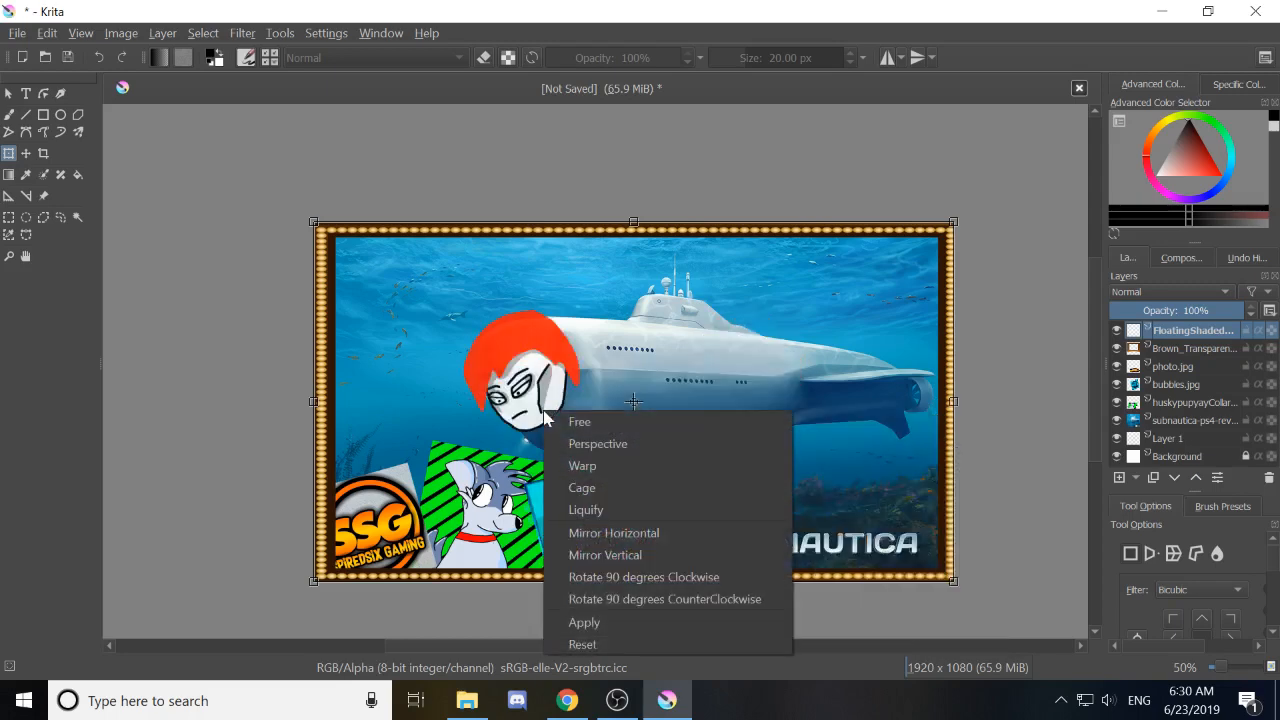
left_click(607, 552)
right_click(640, 481)
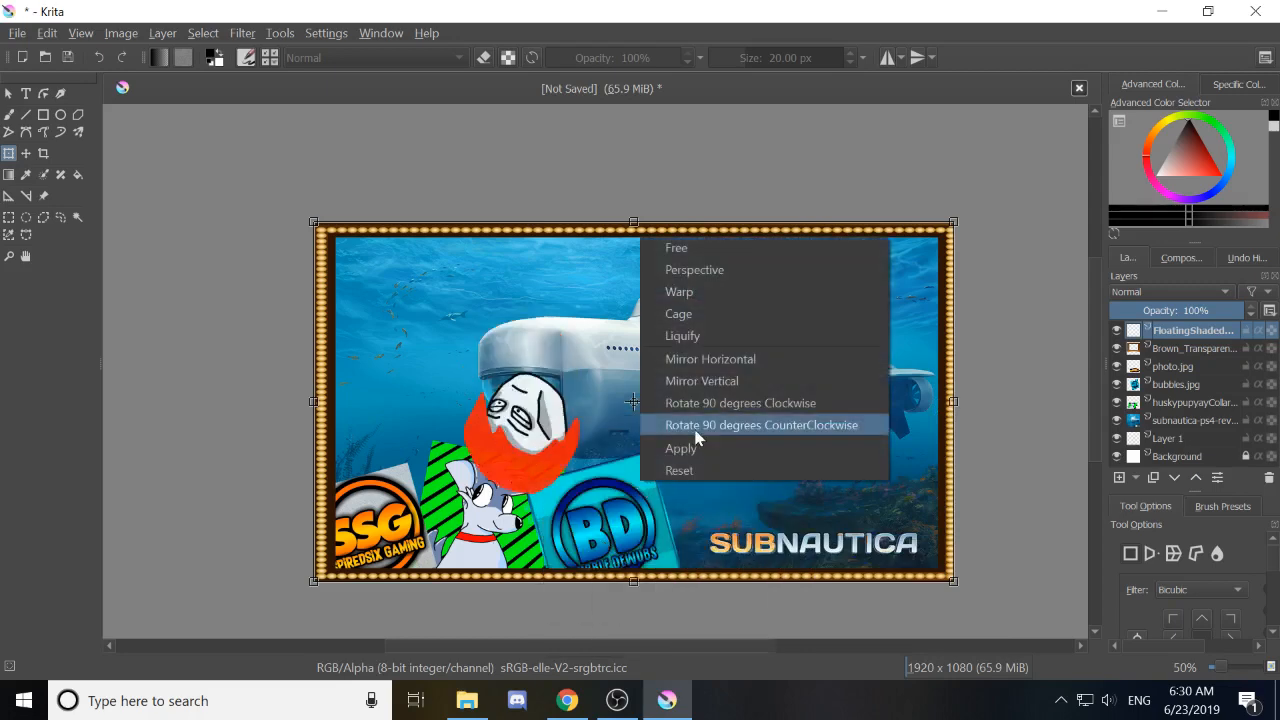
left_click(712, 386)
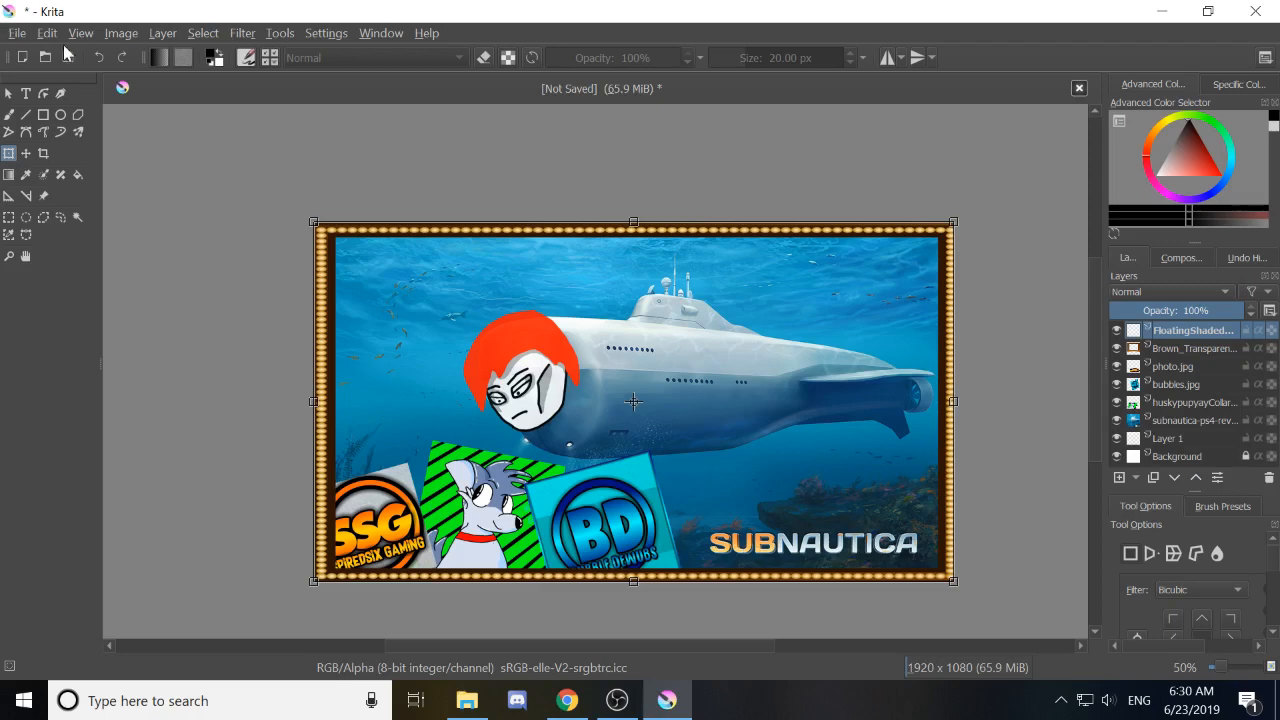
left_click(19, 35)
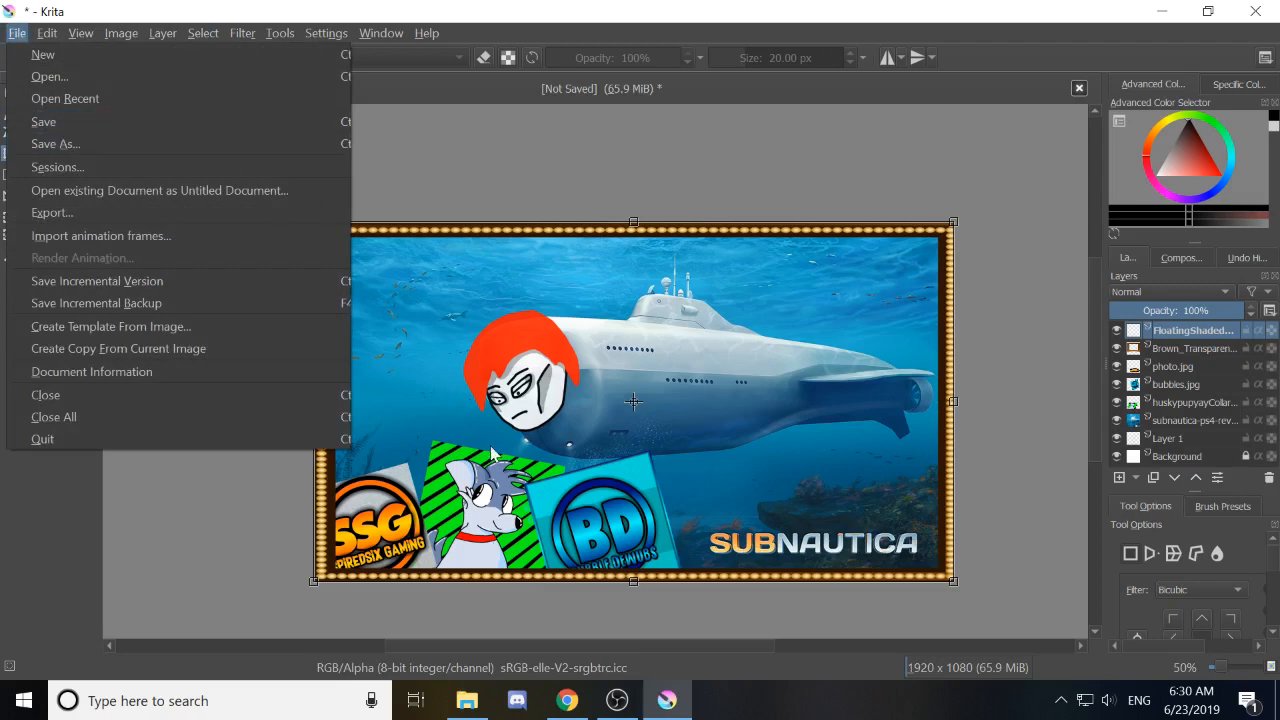
left_click(178, 150)
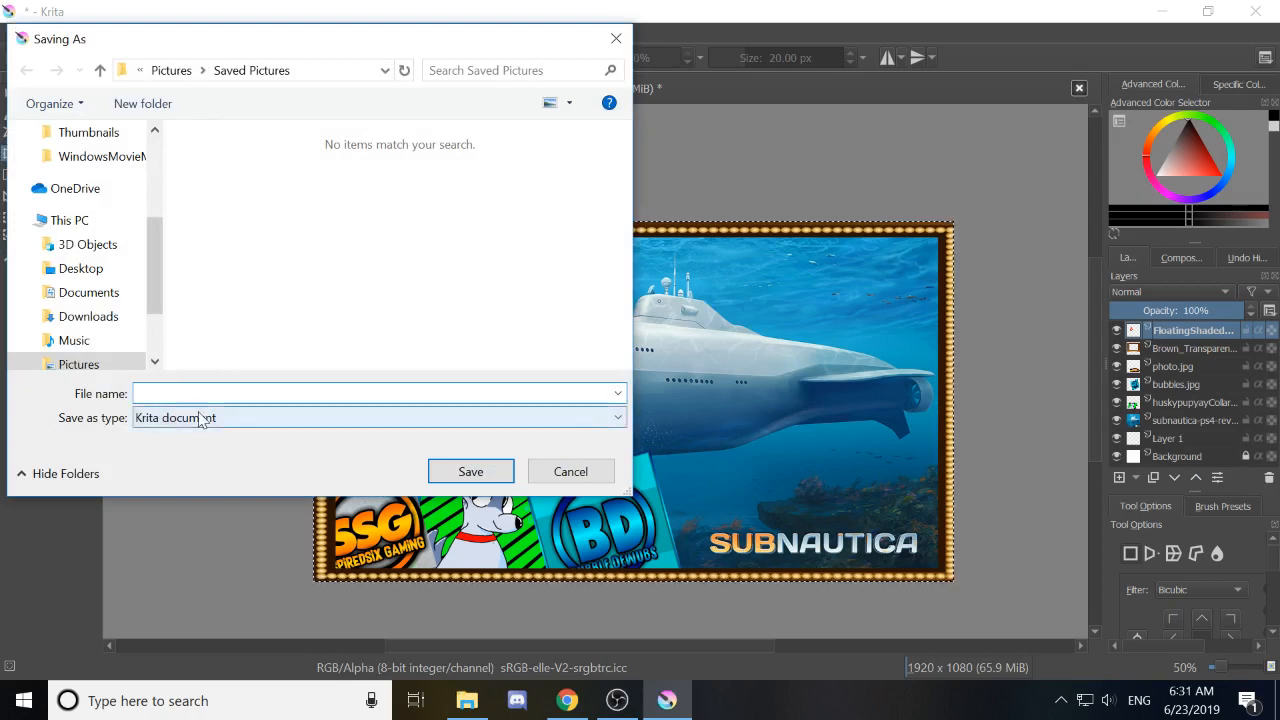
type("trgthtwr")
left_click(174, 75)
double_click(573, 226)
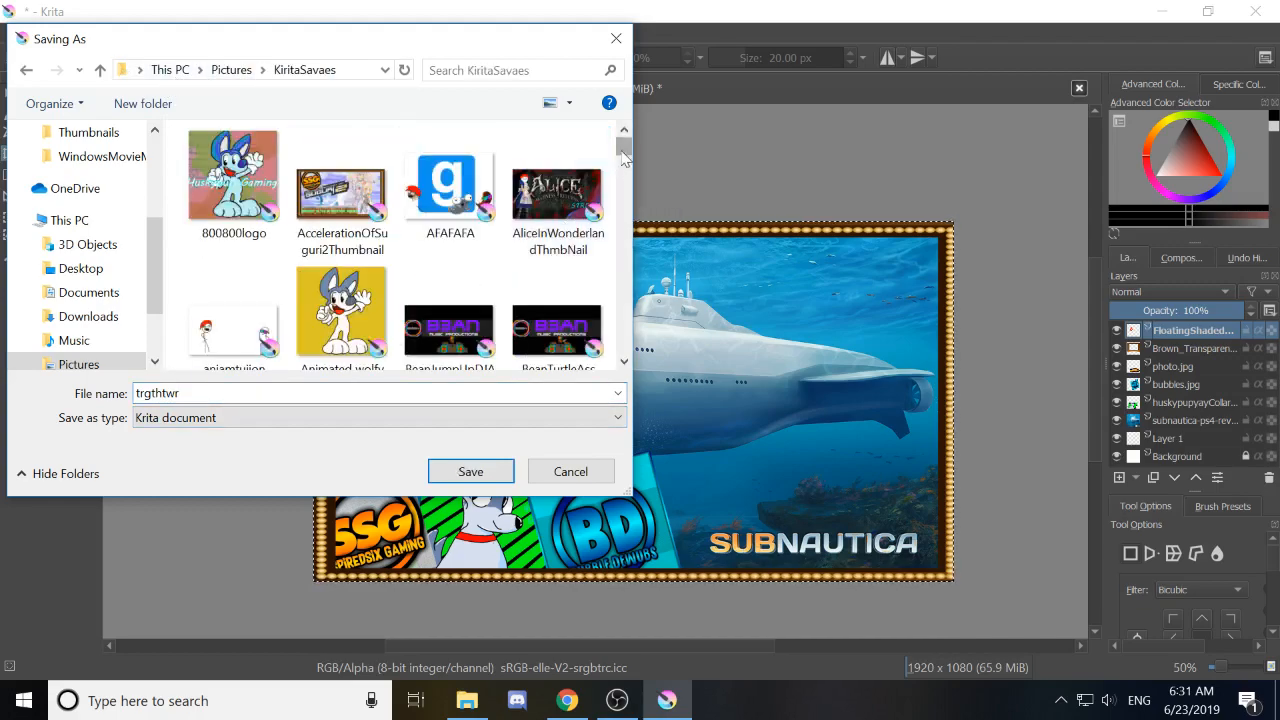
left_click_drag(625, 154, 583, 360)
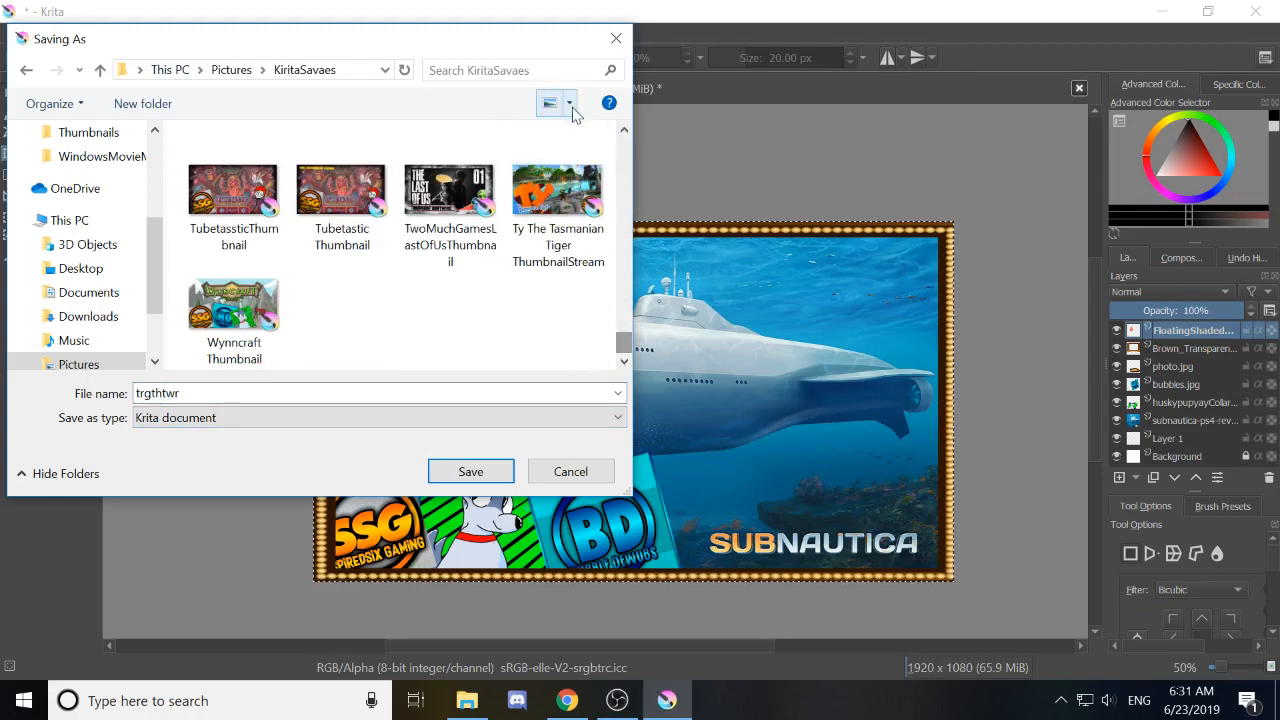
left_click(616, 39)
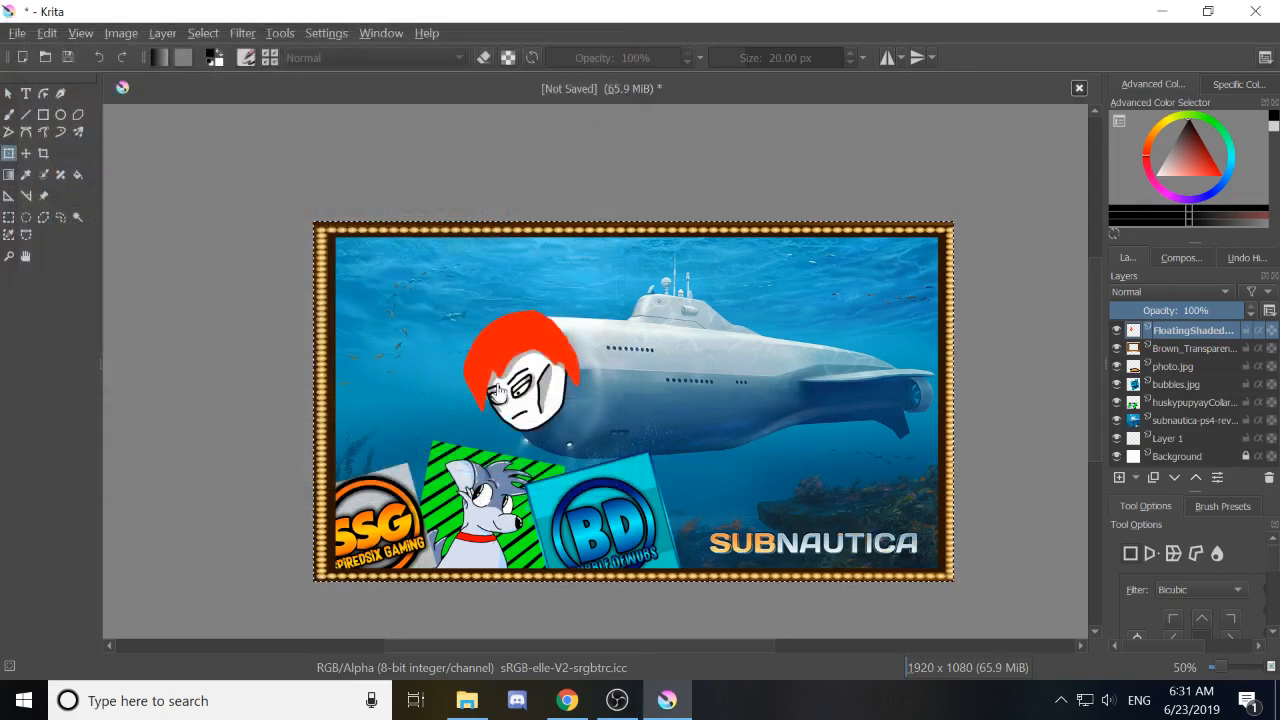
left_click(17, 34)
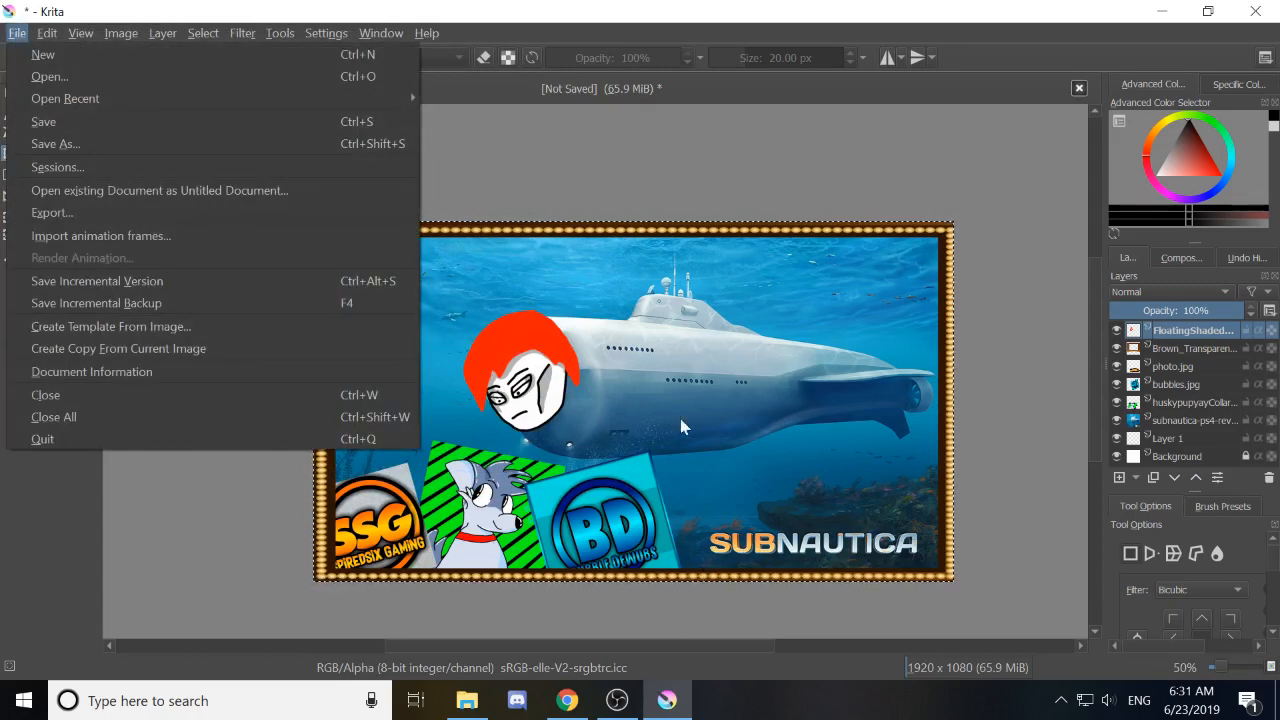
left_click(706, 175)
Save the image as a Krita document named "subnatuica Thumbnail" in the KiritaSavaes folder under Pictures.
left_click(17, 33)
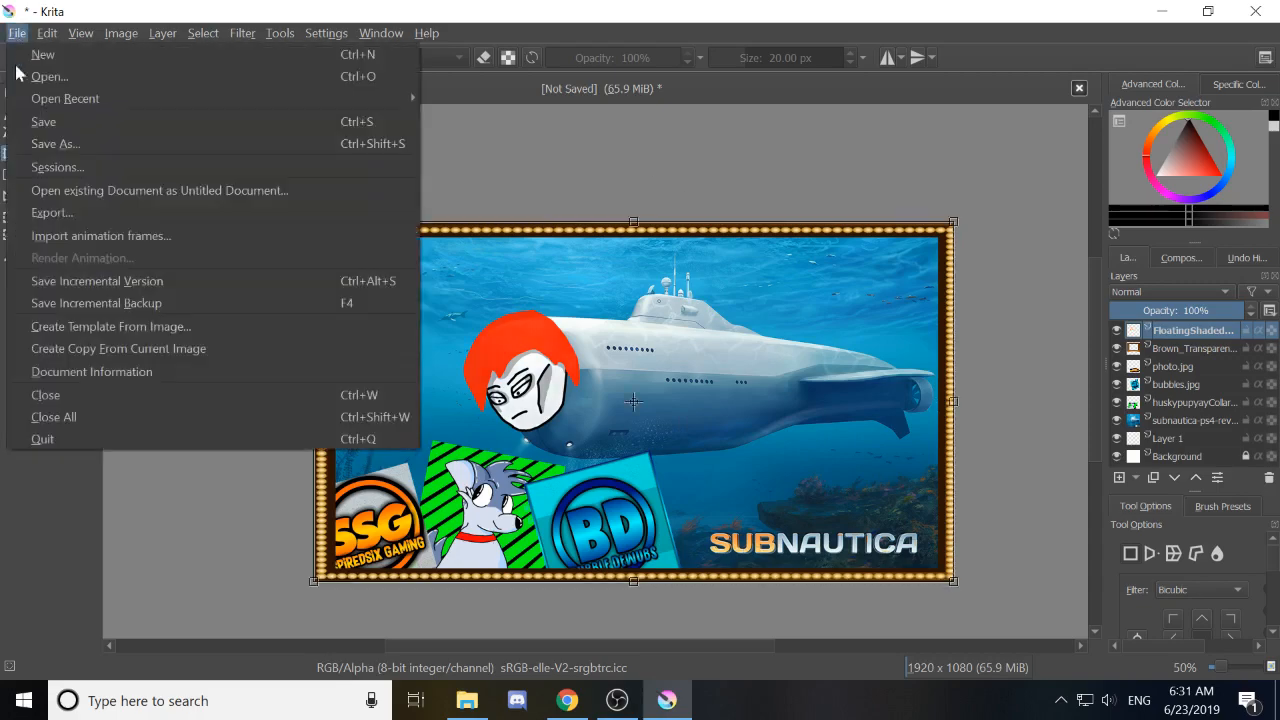
left_click(109, 139)
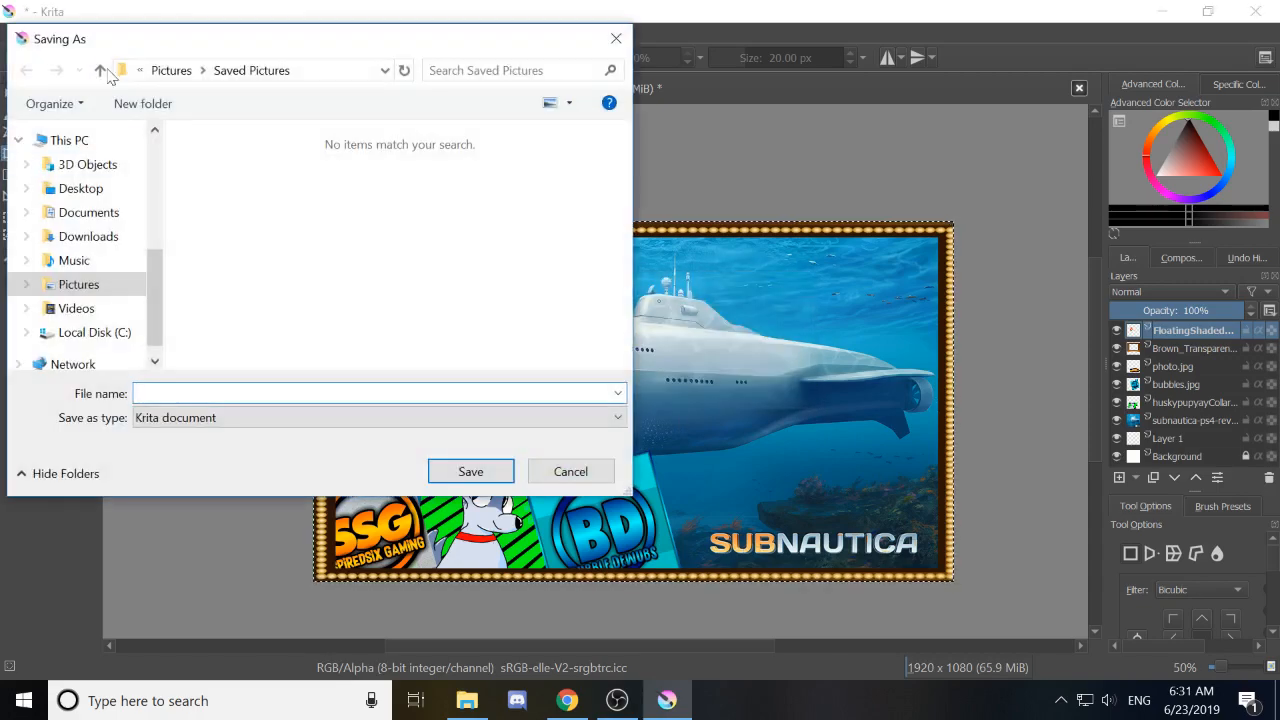
left_click(172, 71)
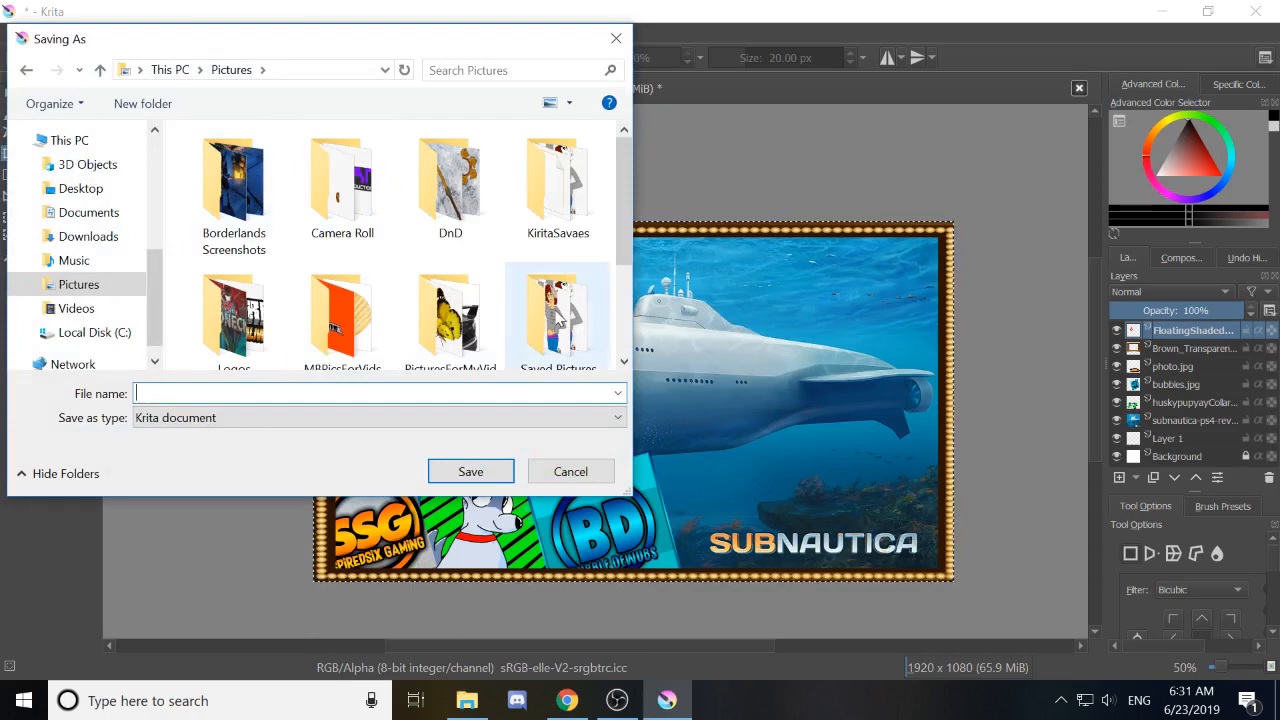
double_click(555, 178)
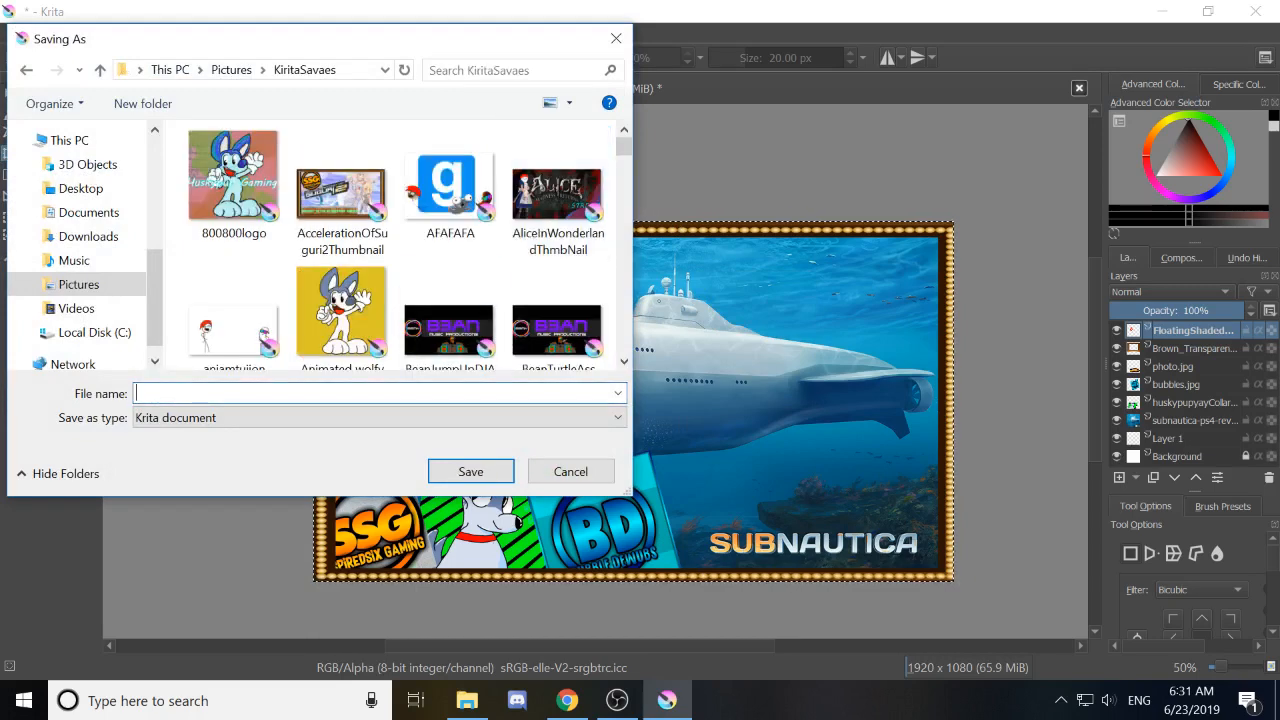
type("sub")
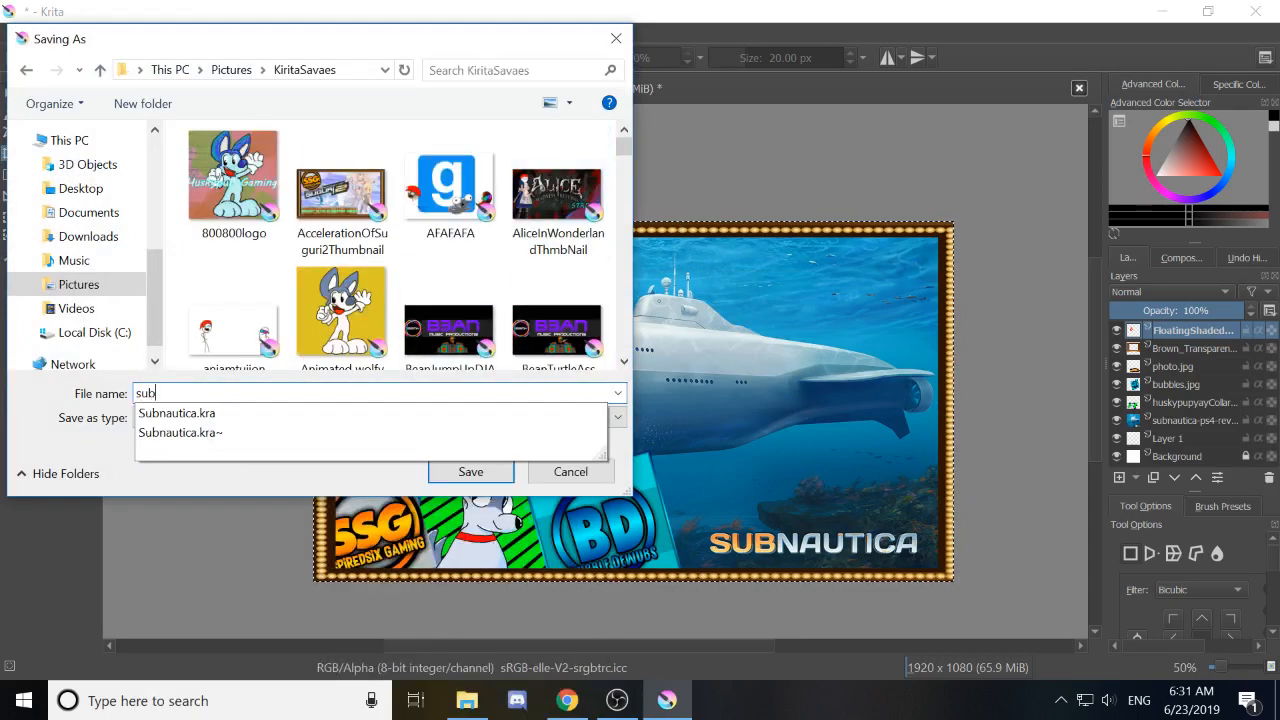
type("natui")
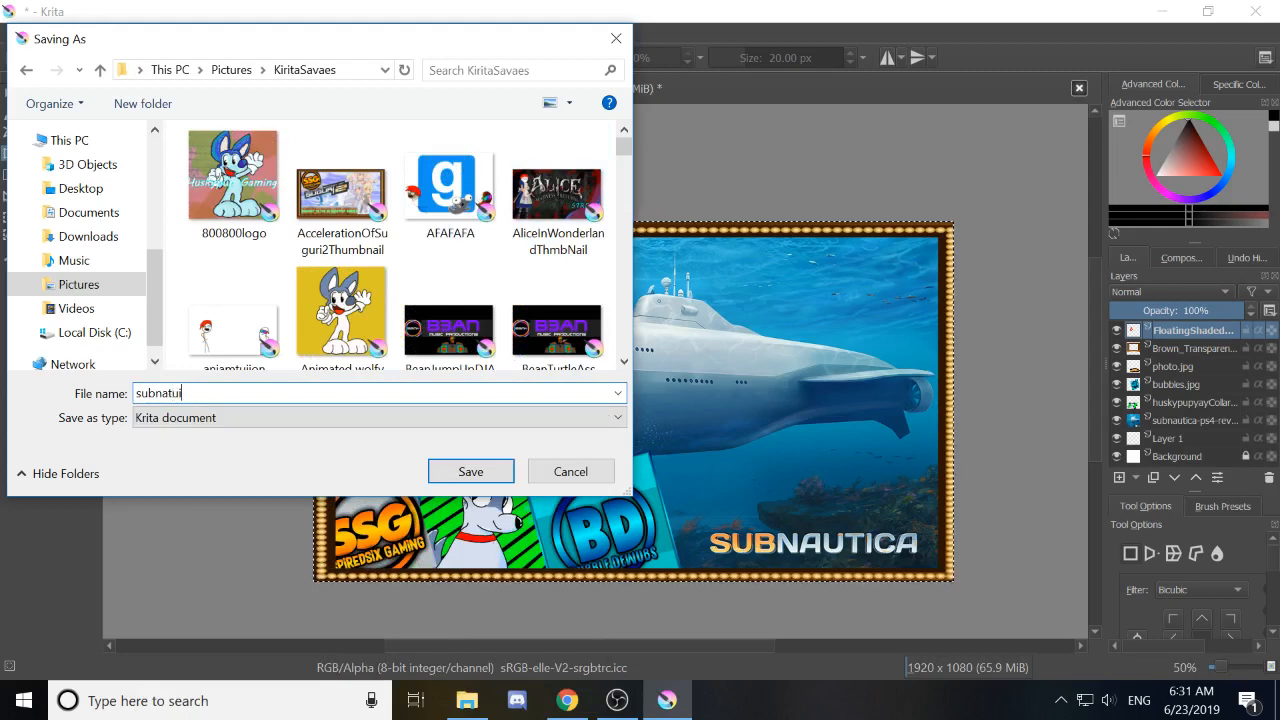
type("ca Thumbnail")
key("Return")
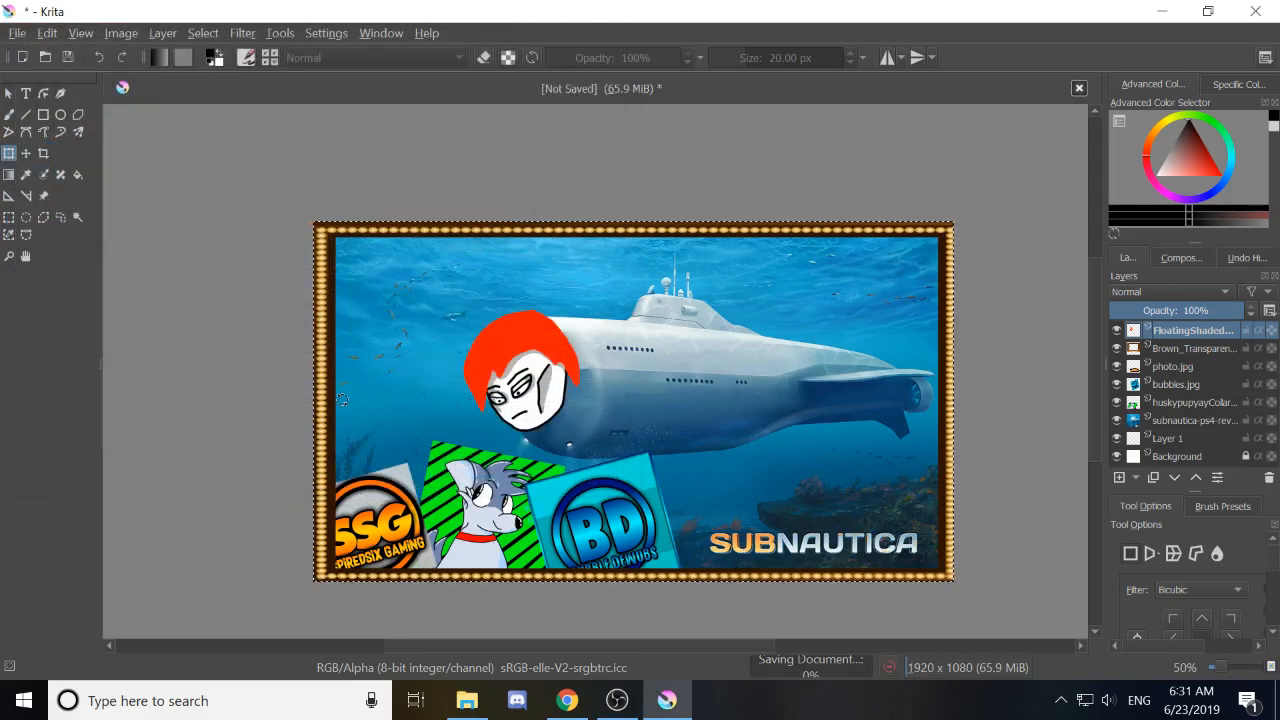
Start exporting the image and choose the Thumbnails folder under Pictures as the destination.
left_click(18, 33)
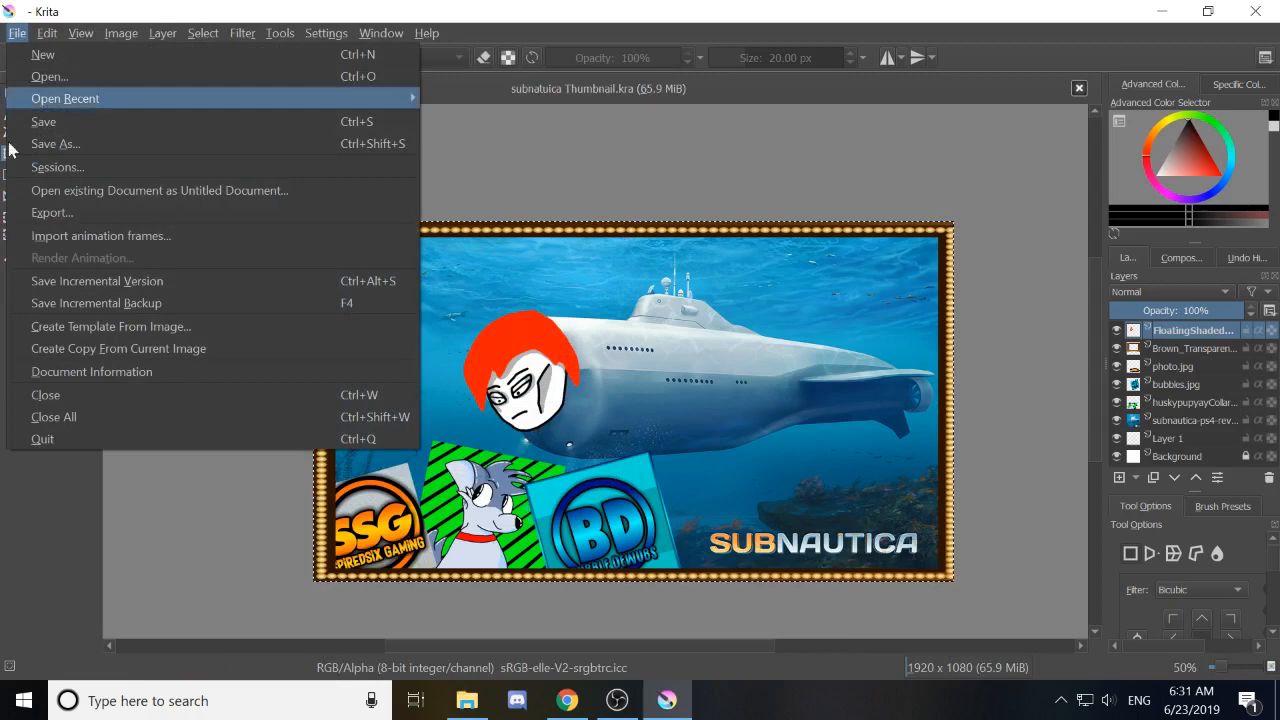
left_click(64, 212)
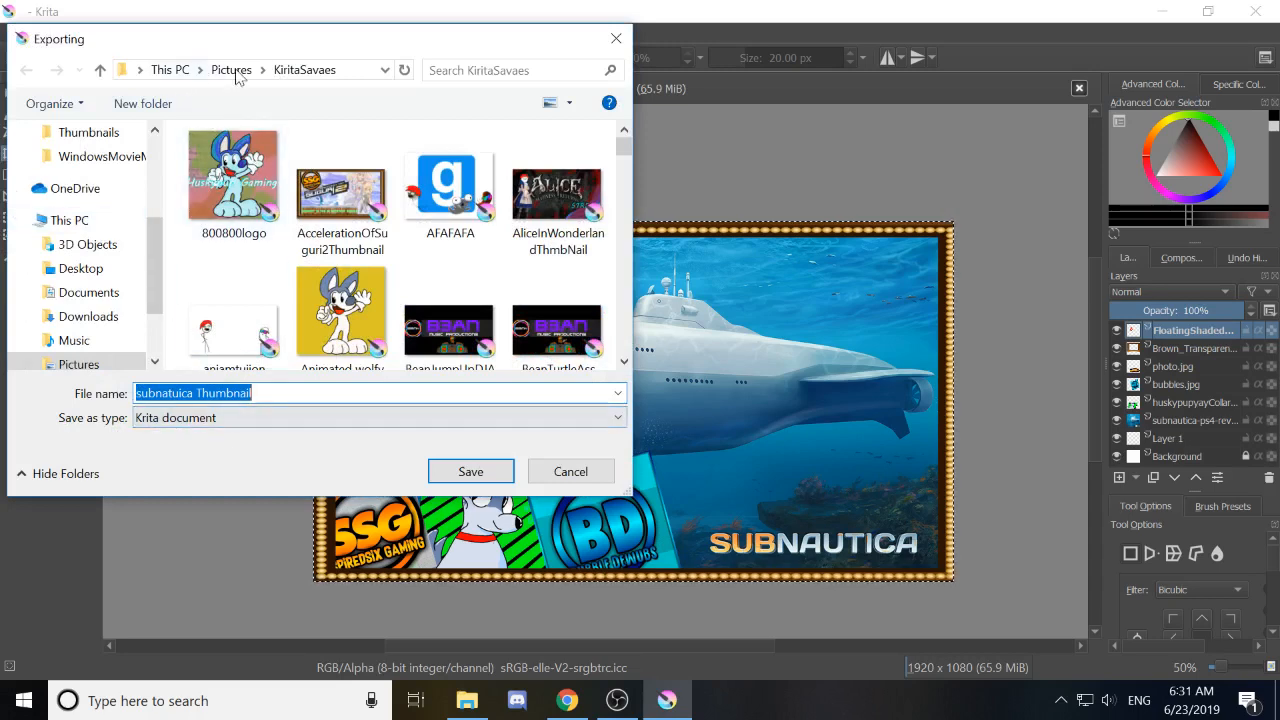
left_click(240, 76)
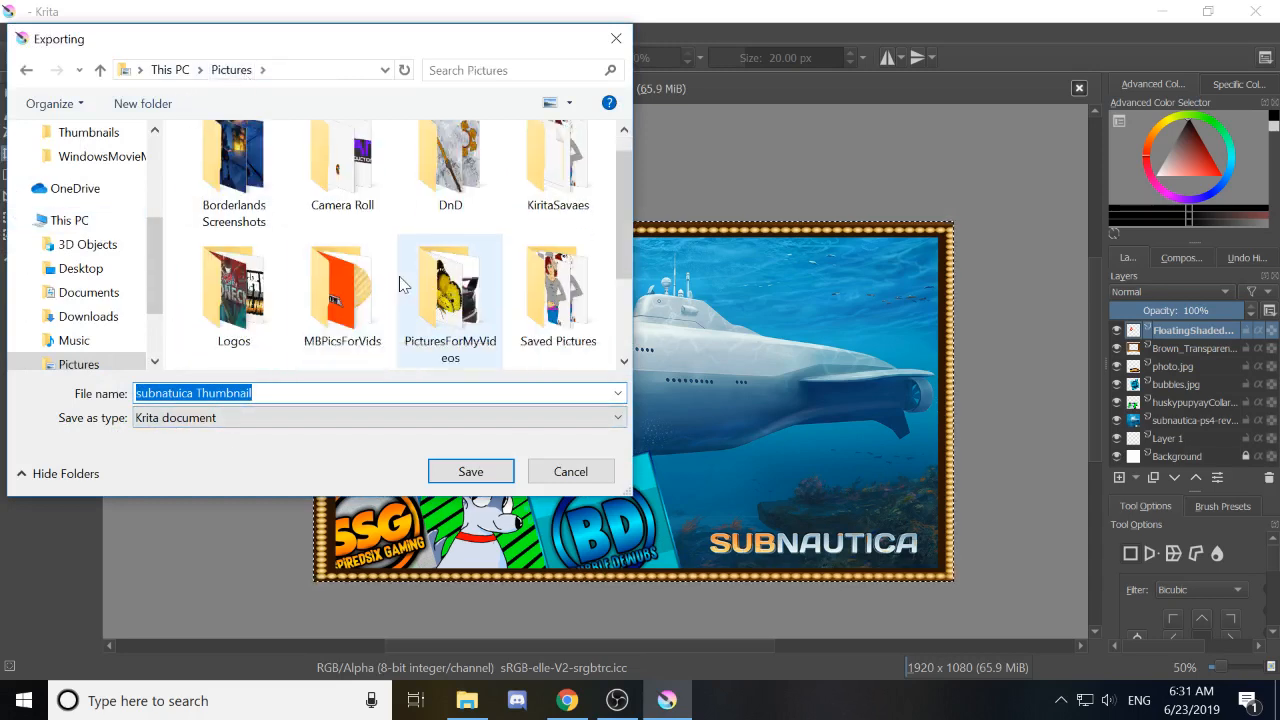
scroll(403, 285, "down", 2)
double_click(338, 298)
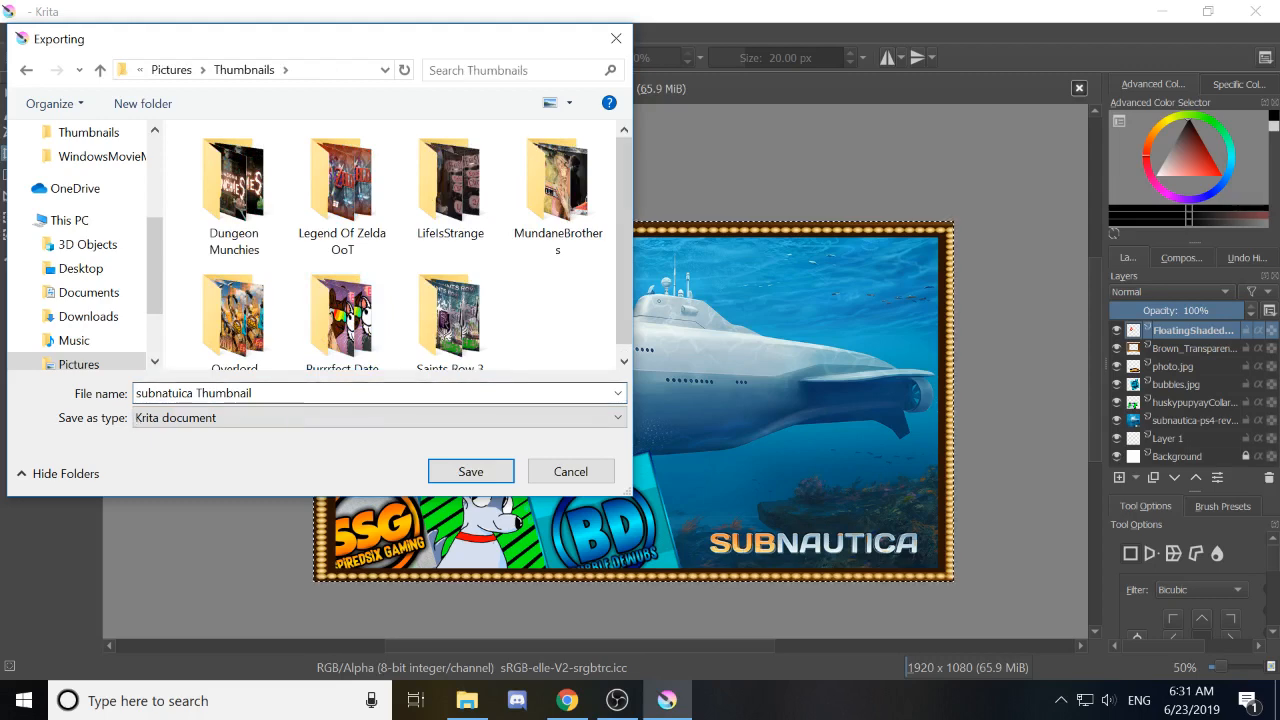
Capitalize the file name to "Subnatuica Thumbnail" and export it as a JPEG image at 100% quality.
left_click(196, 394)
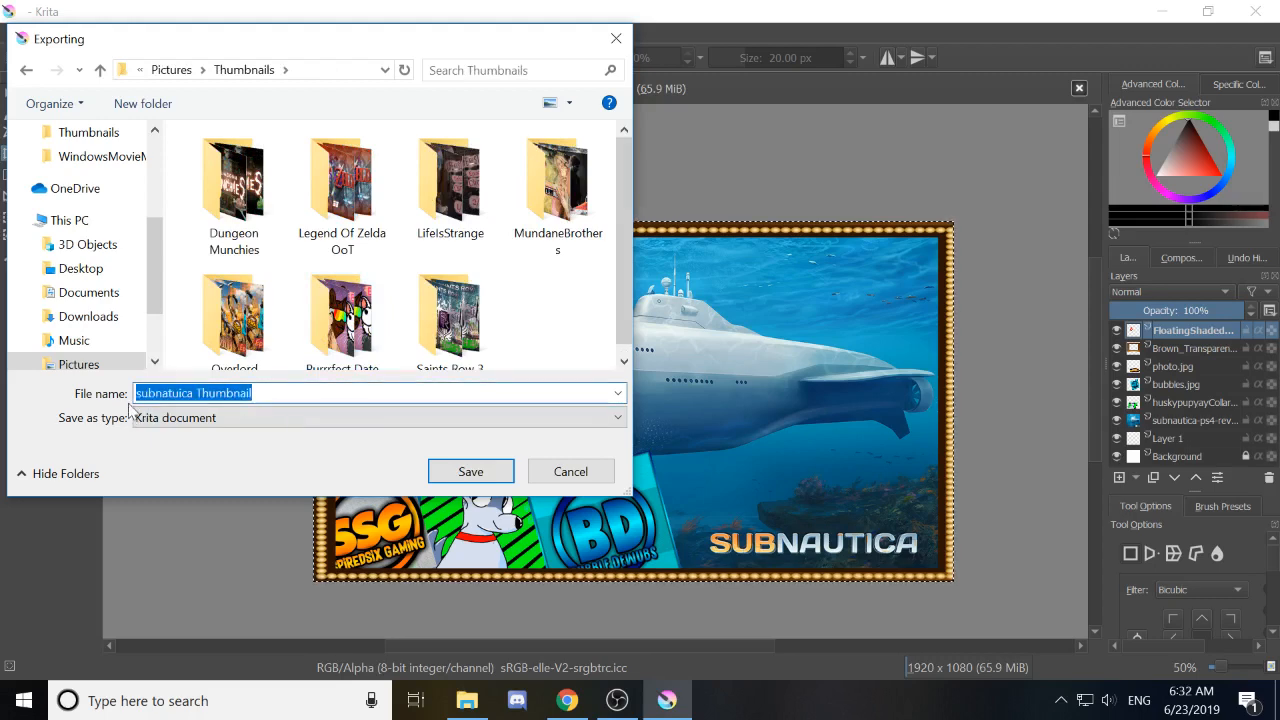
left_click(140, 393)
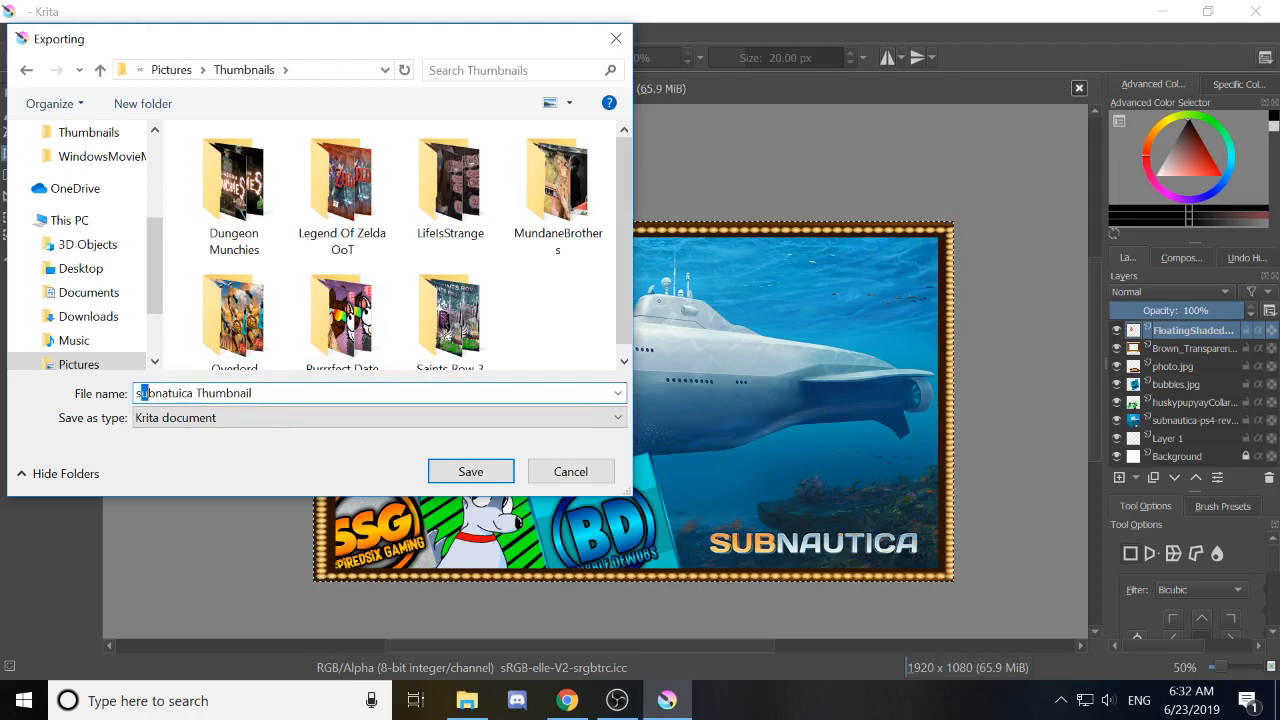
key("BackSpace")
type("S")
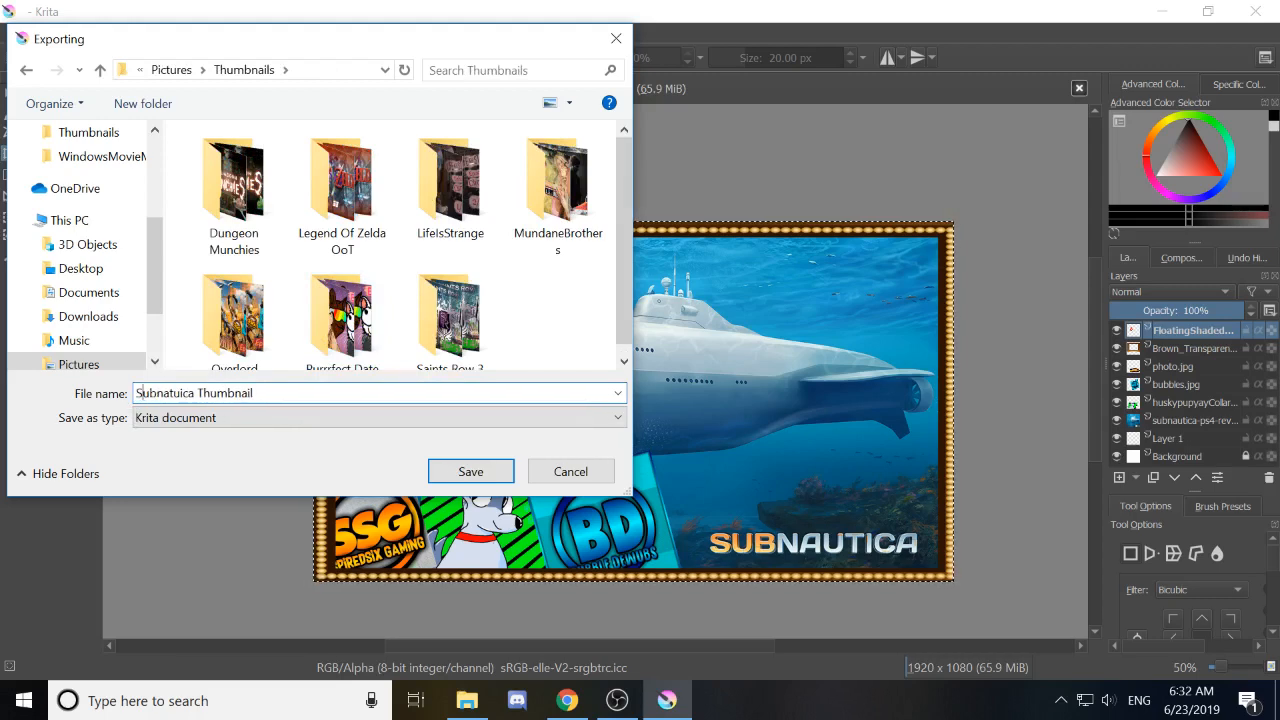
scroll(450, 295, "down", 1)
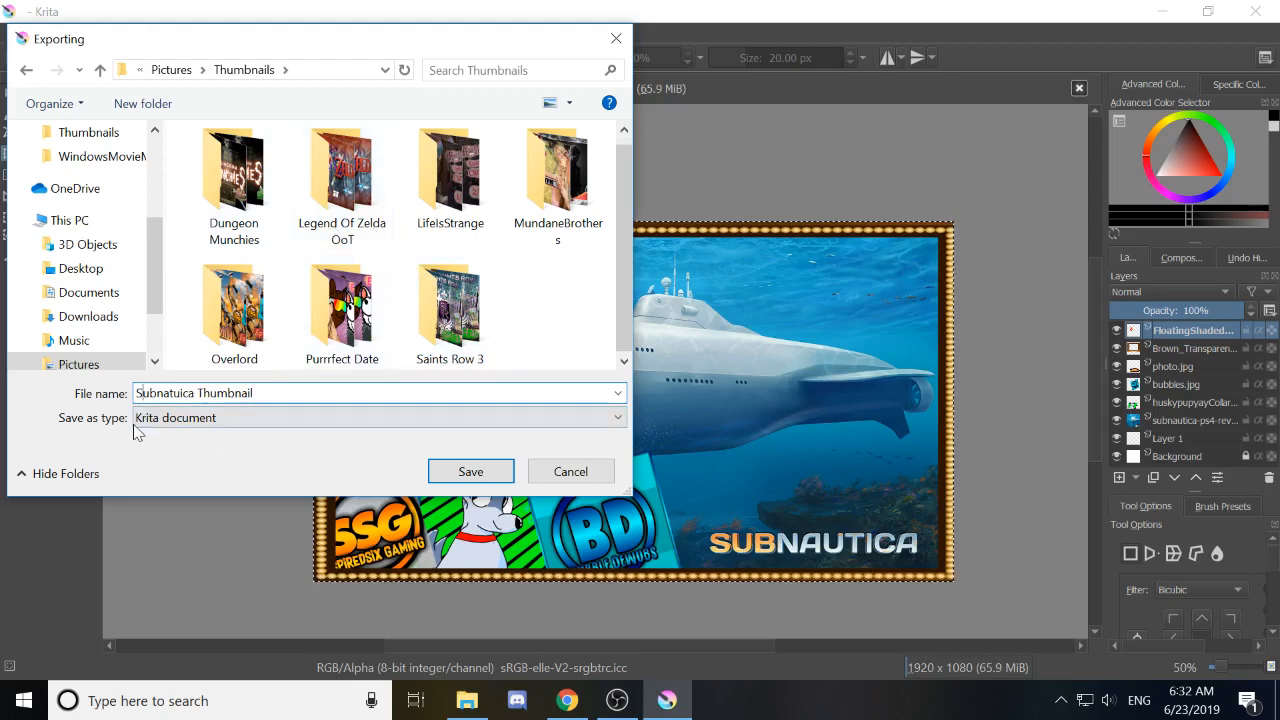
left_click(216, 422)
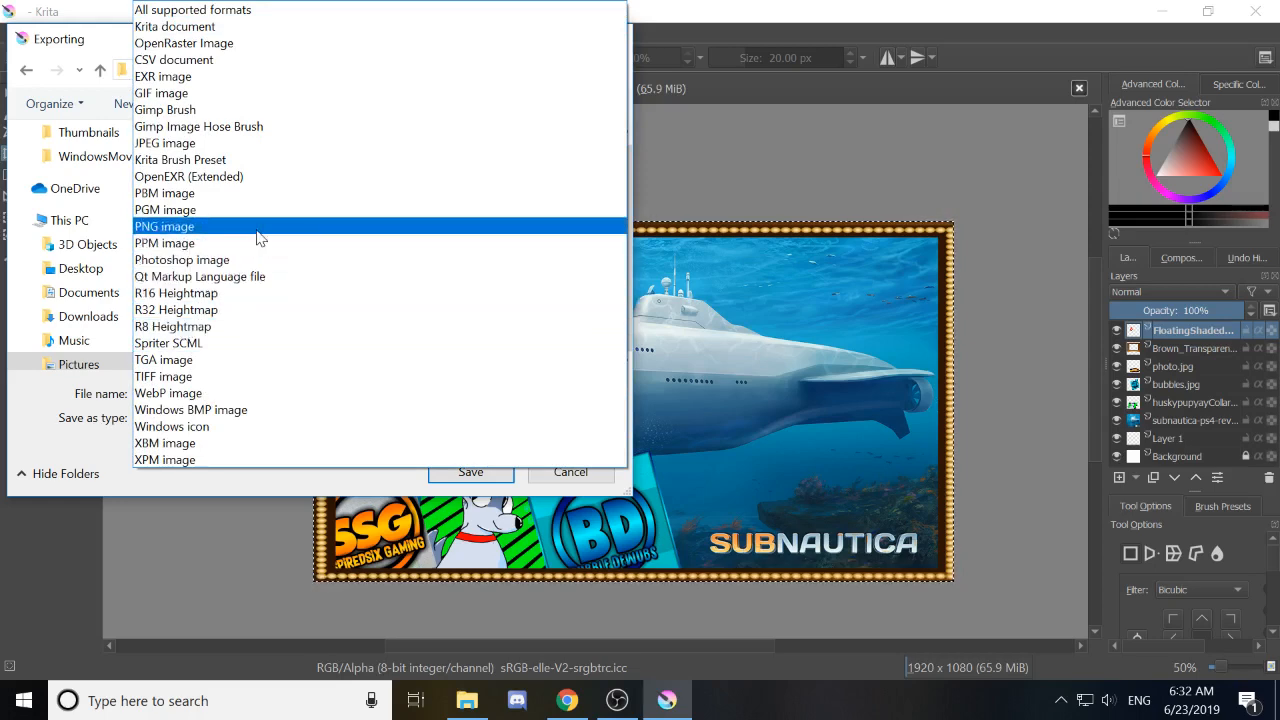
left_click(219, 145)
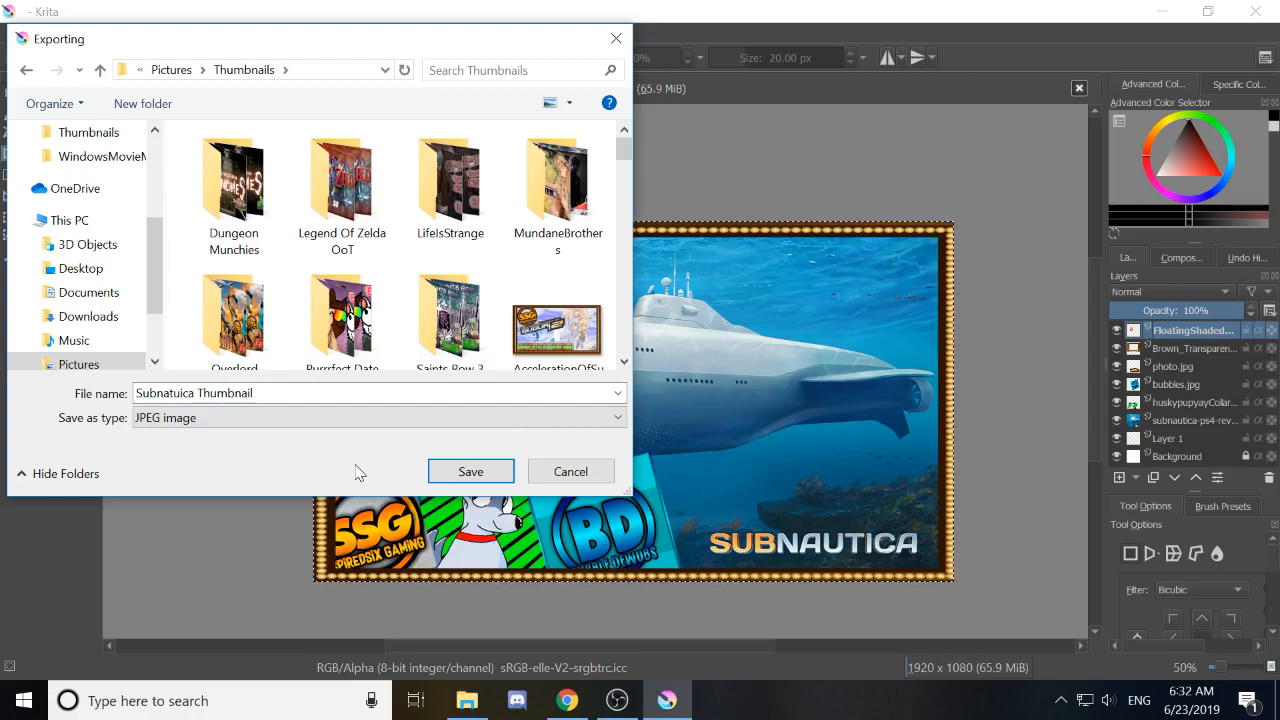
left_click(460, 466)
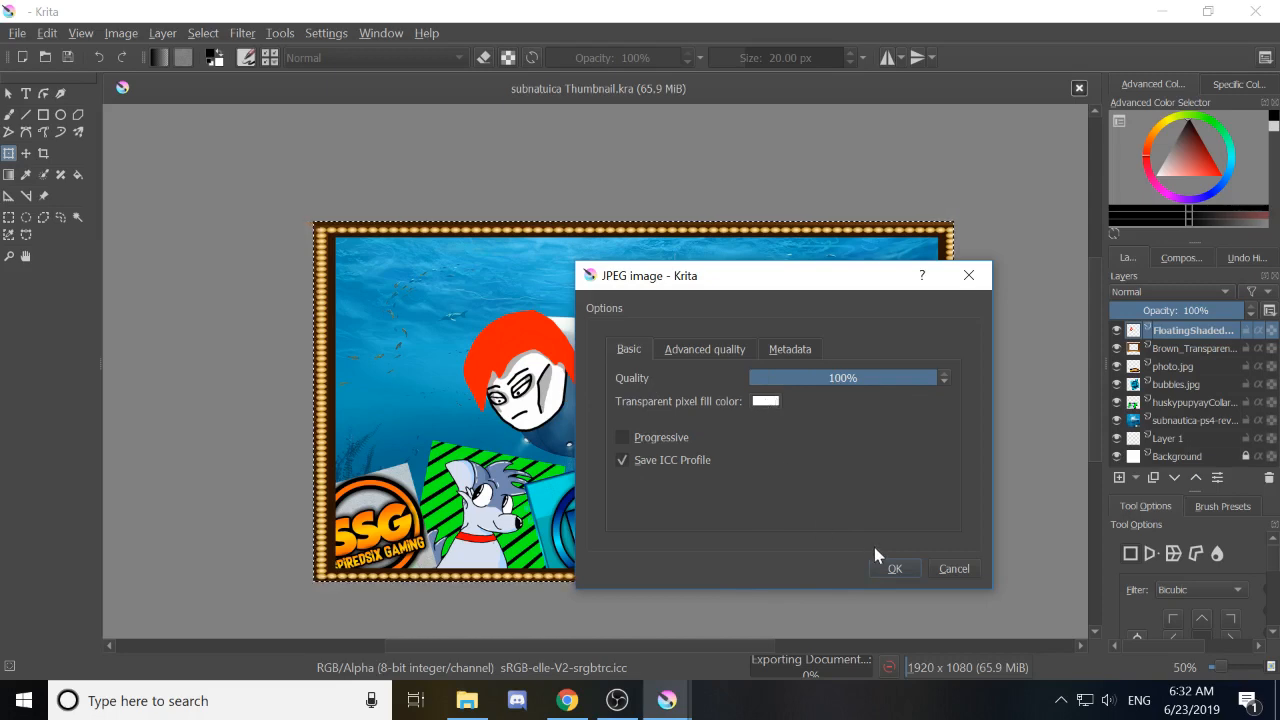
left_click(890, 569)
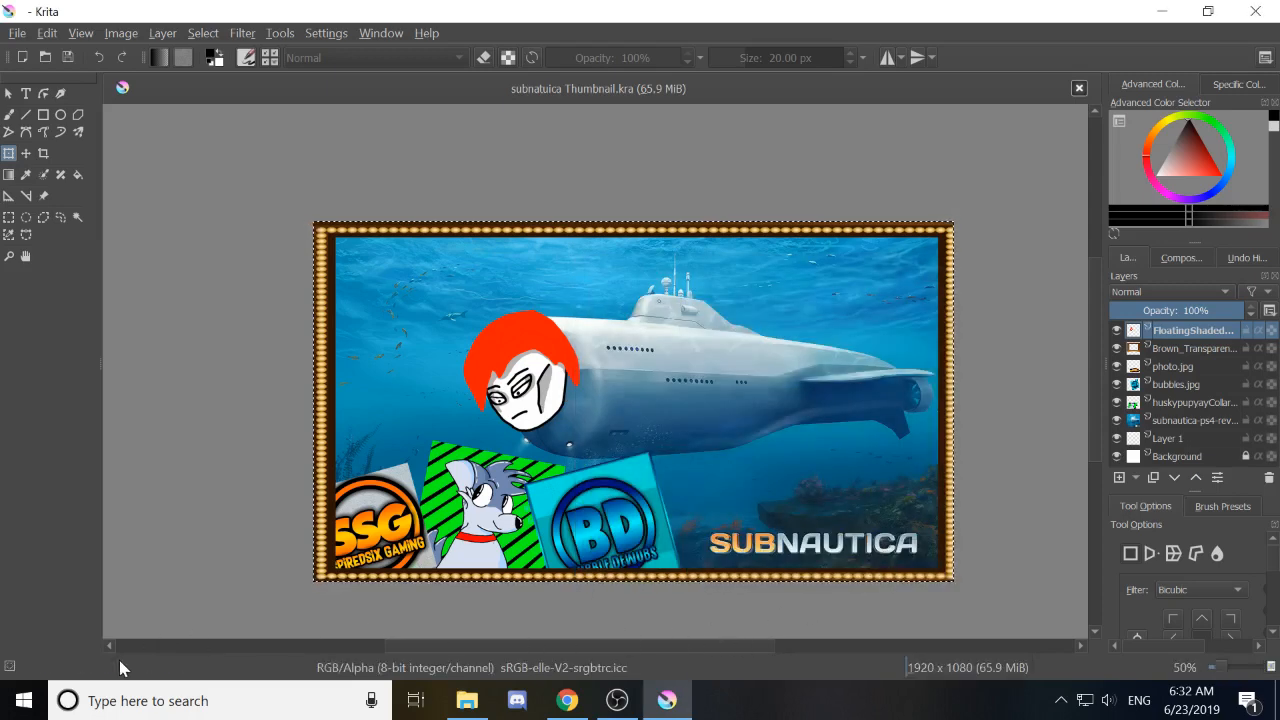
Locate the exported "Subnatuica Thumbnail" picture in File Explorer's Thumbnails folder under Pictures, then close the window.
left_click(467, 700)
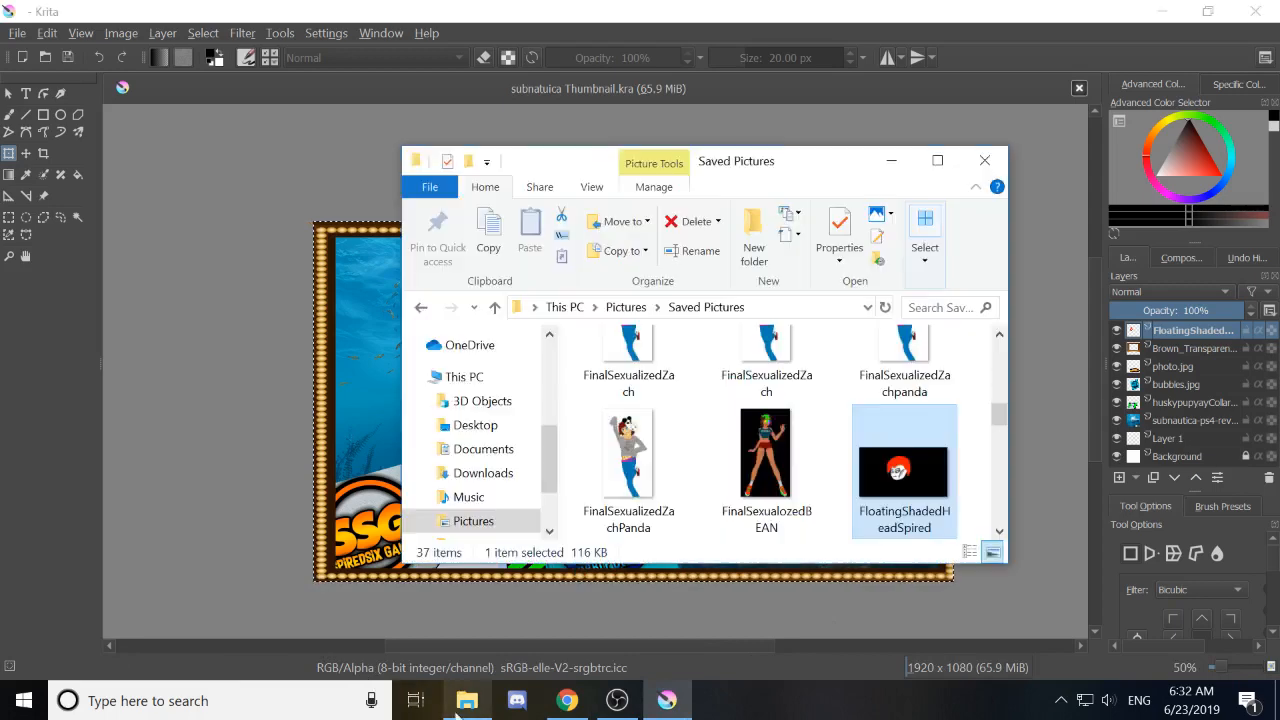
left_click(465, 524)
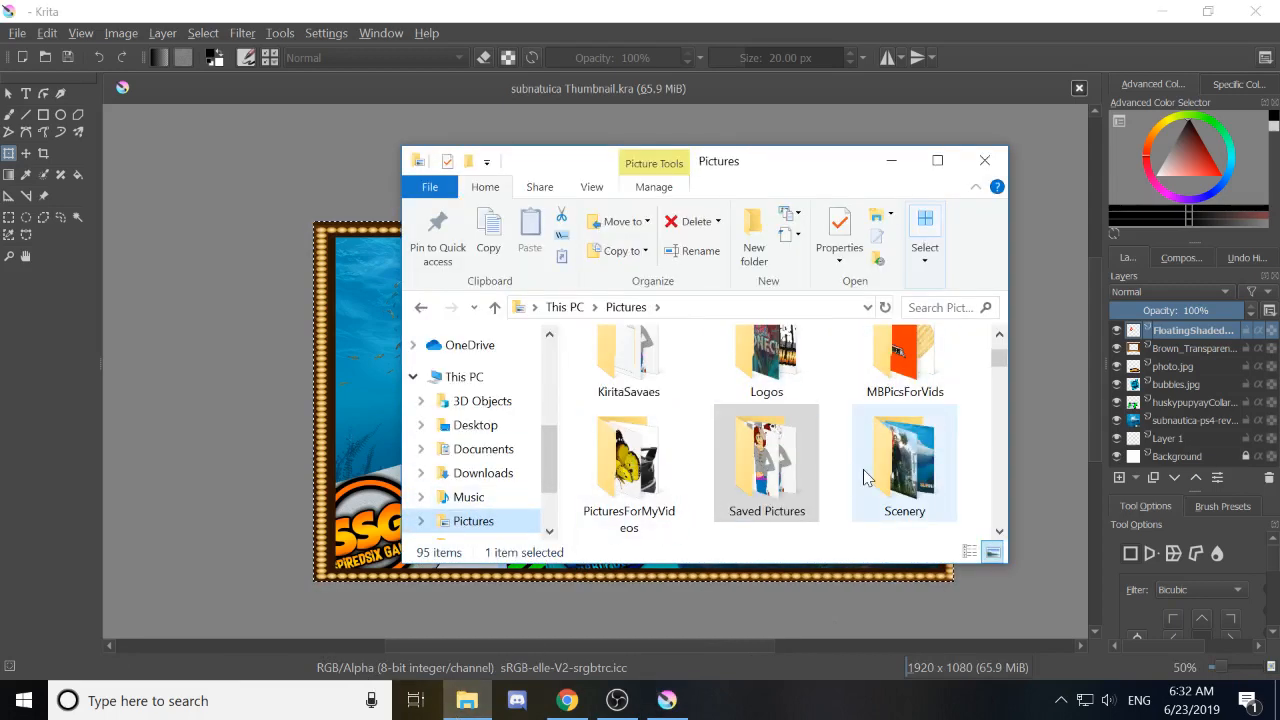
scroll(863, 469, "down", 1)
double_click(660, 462)
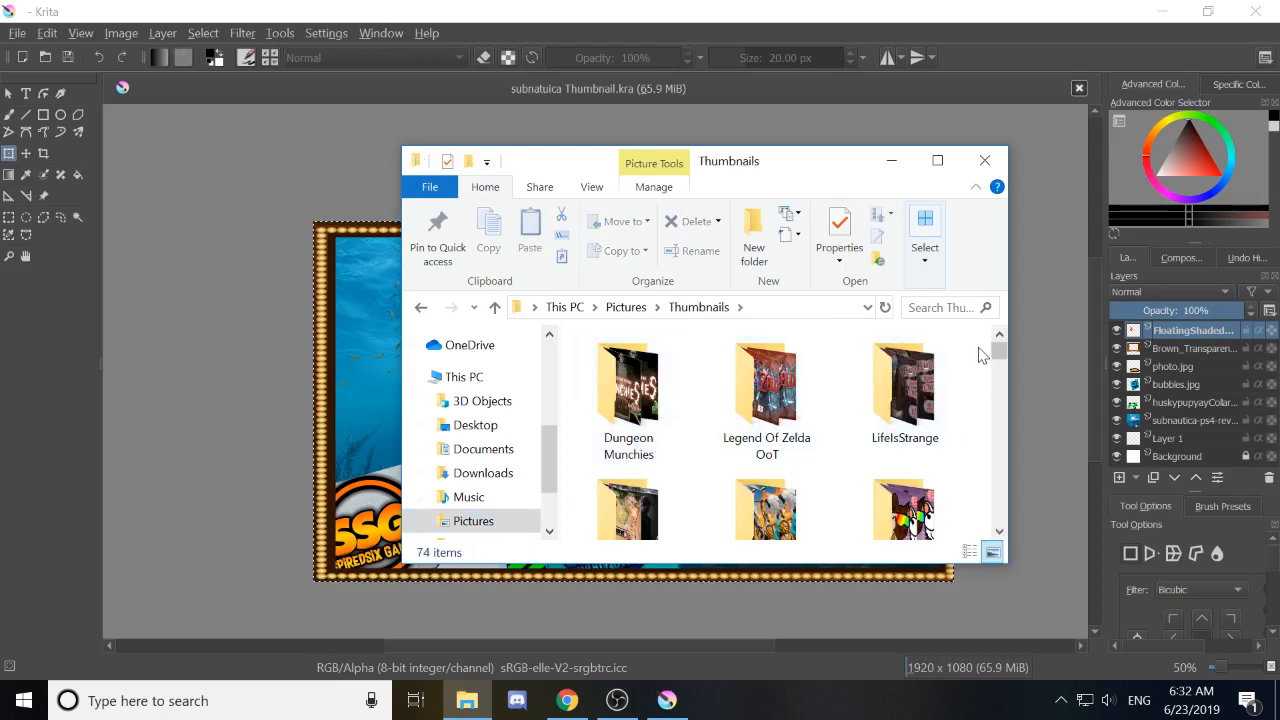
left_click_drag(998, 355, 1000, 468)
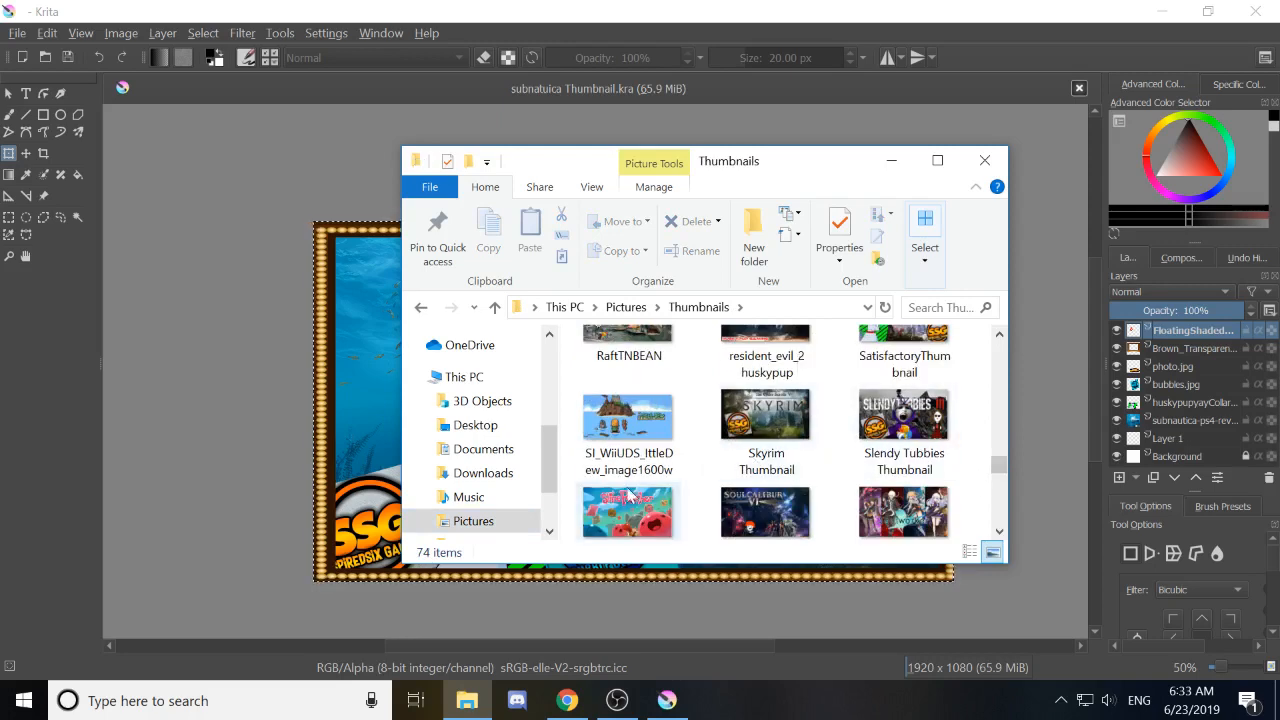
scroll(715, 485, "down", 2)
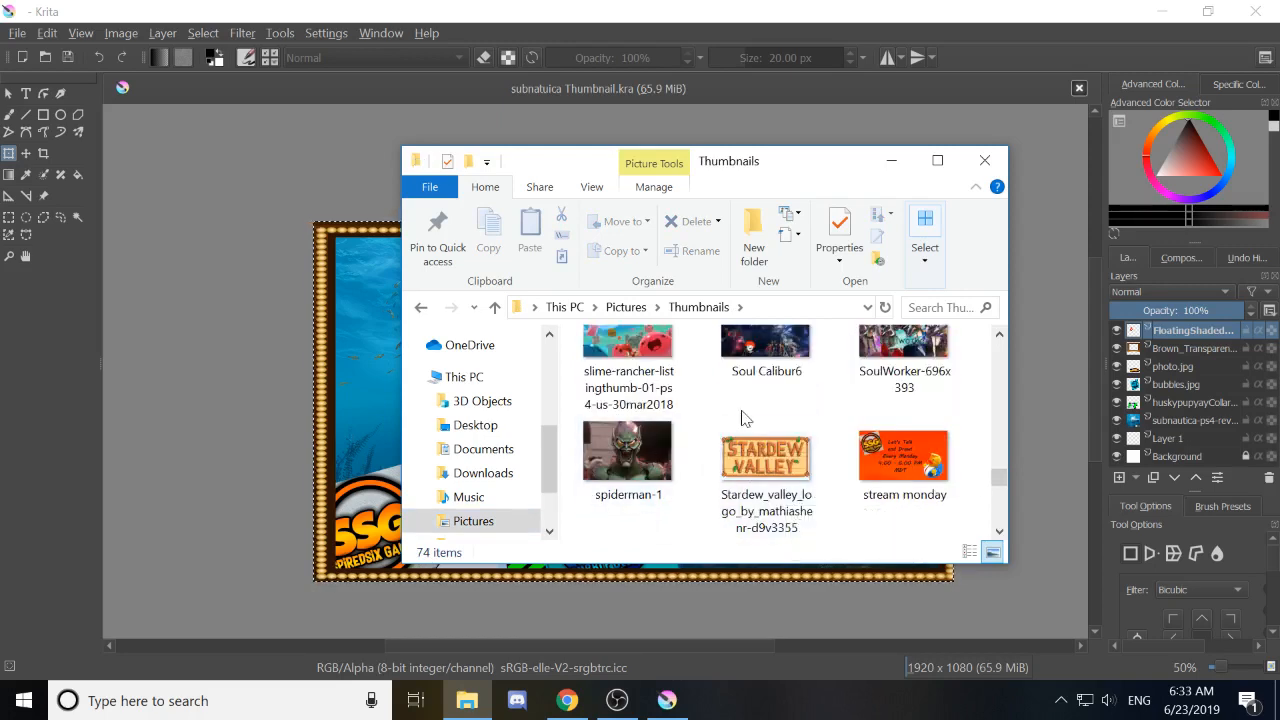
scroll(820, 440, "down", 1)
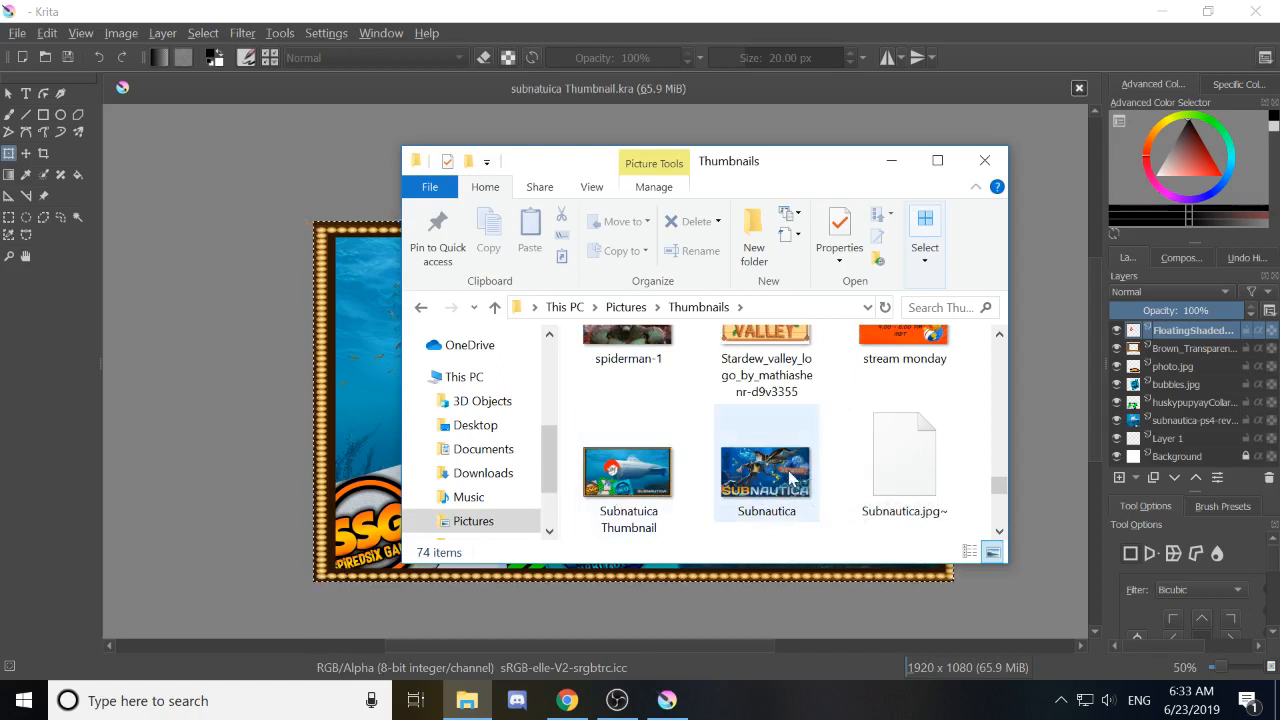
left_click(630, 474)
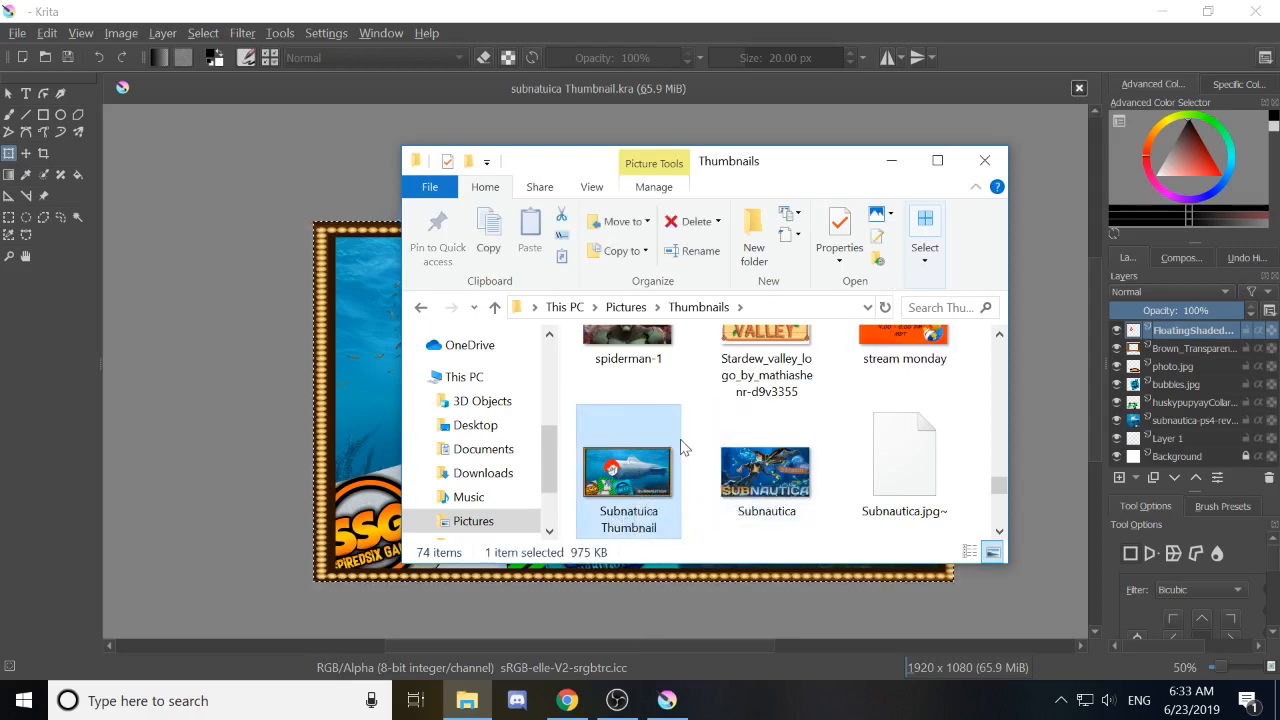
left_click(994, 166)
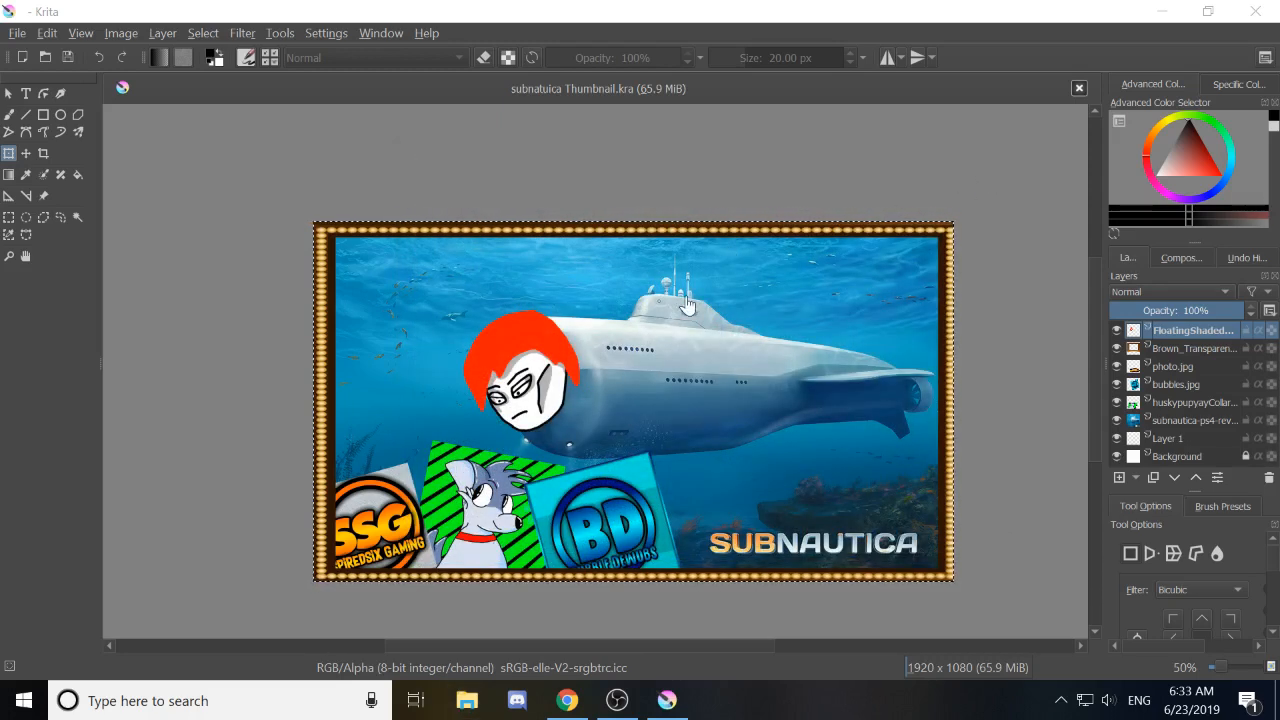
Try to draw a text box over the submarine with the Text tool.
scroll(630, 410, "down", 1)
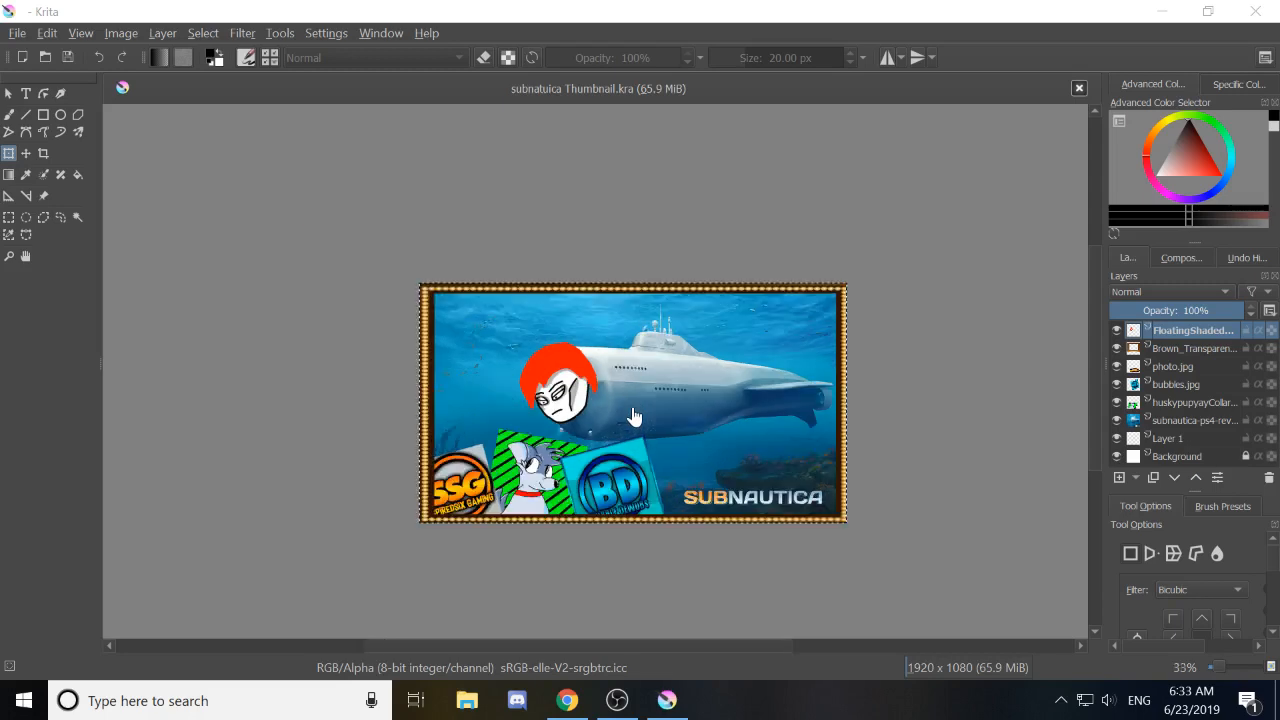
scroll(633, 416, "up", 1)
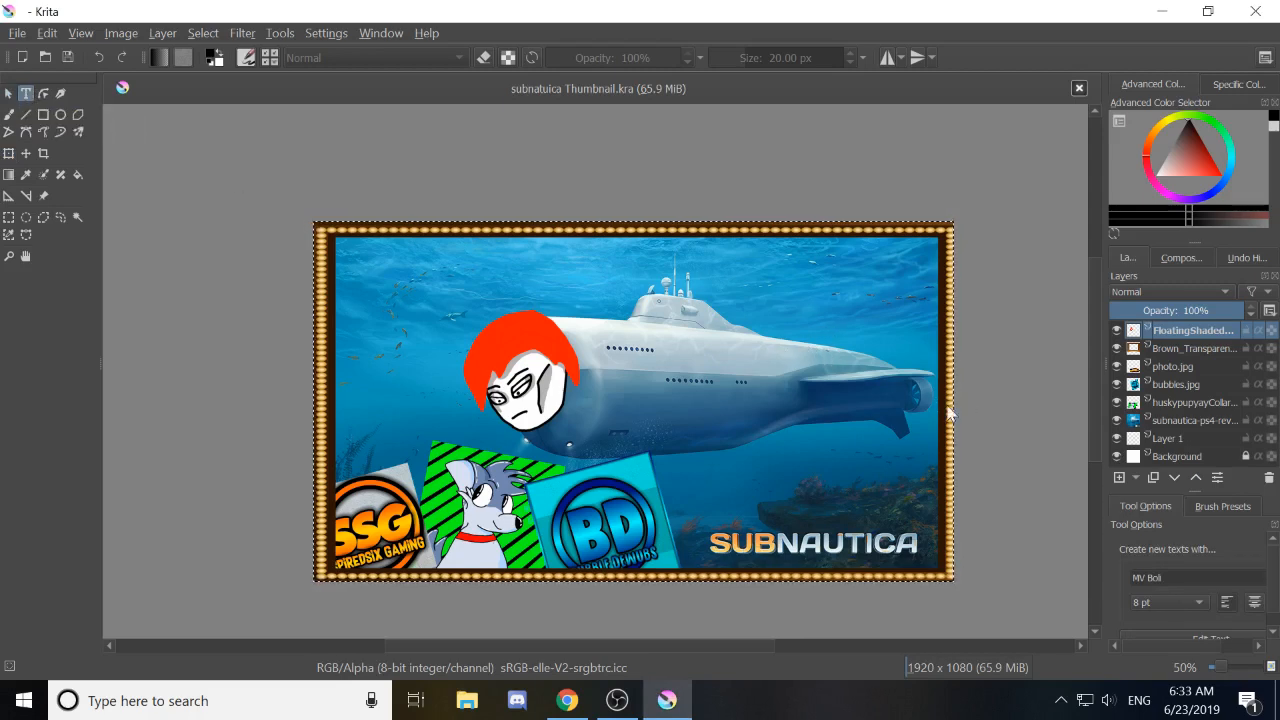
left_click_drag(588, 291, 852, 414)
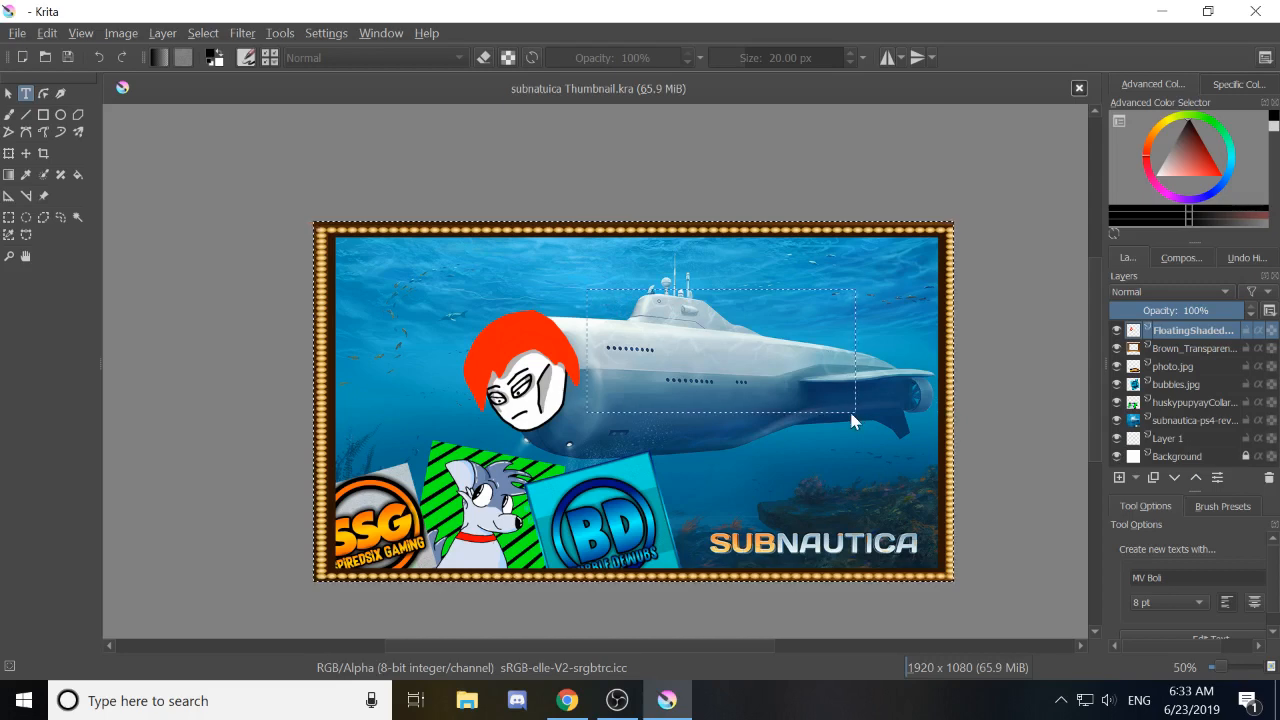
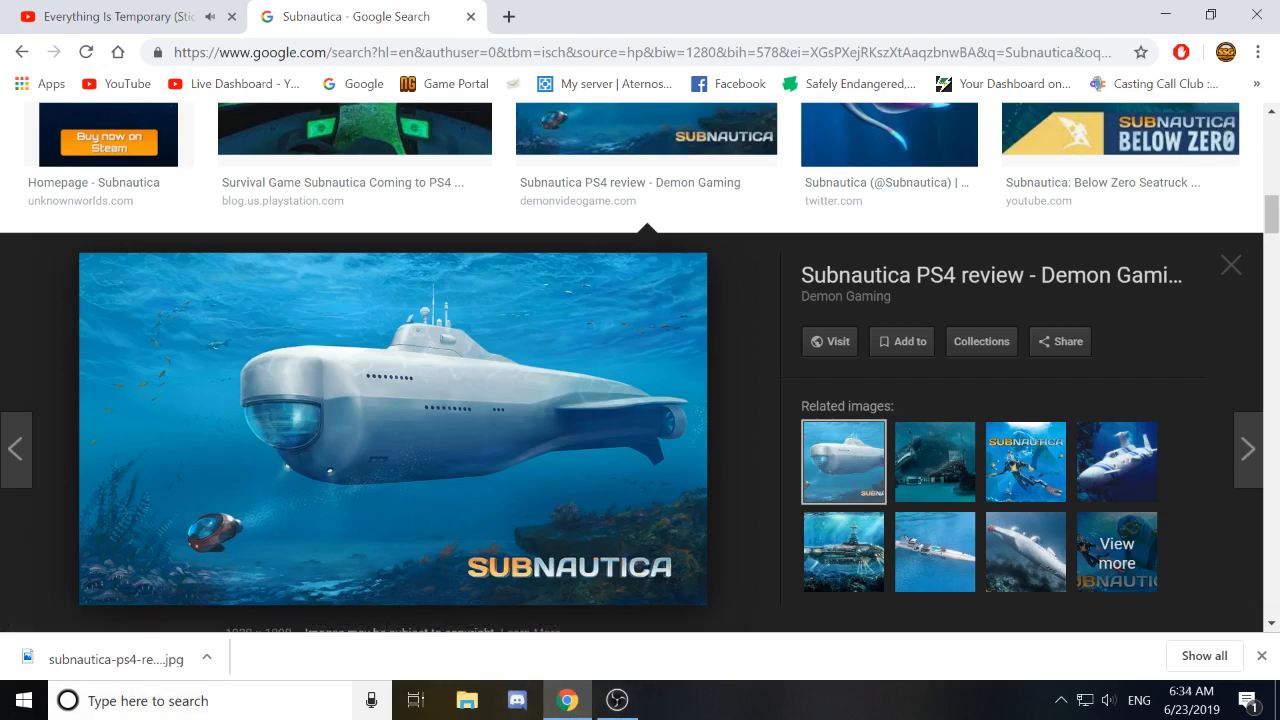
Search Windows for "krita", launch Krita (x64), dismiss the browser's download bar and switch to Krita.
left_click(280, 712)
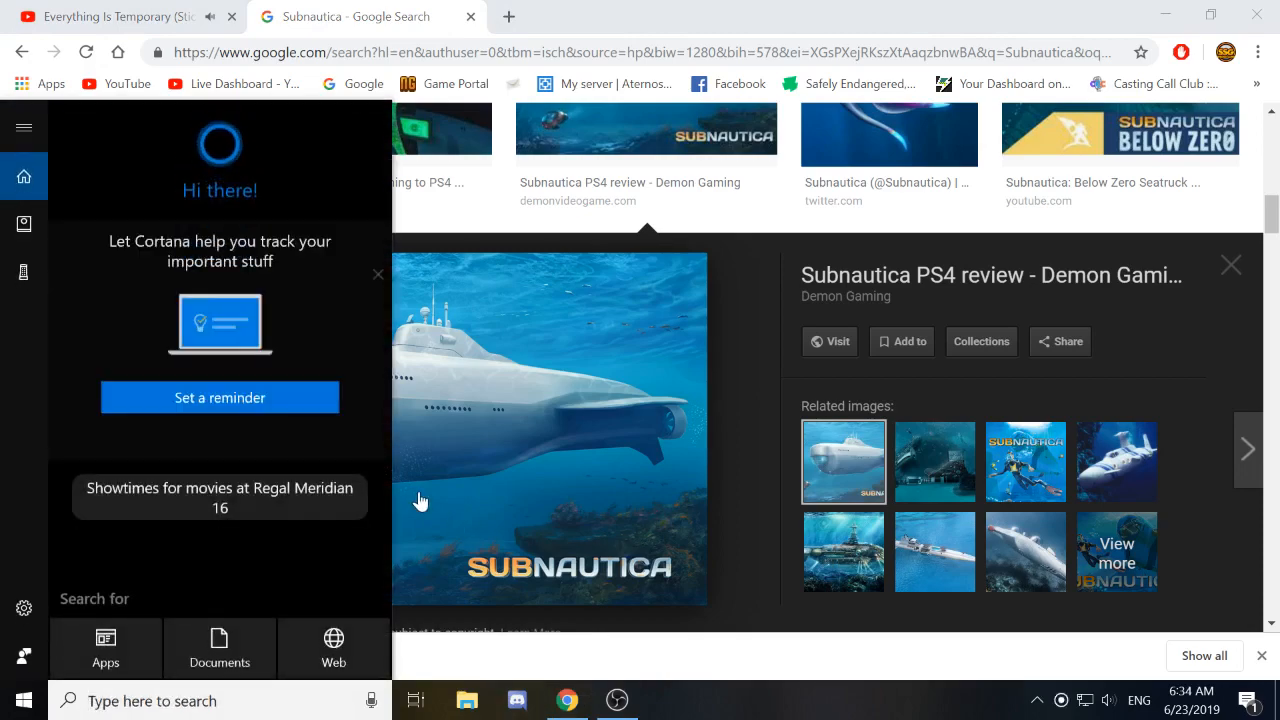
type("krita")
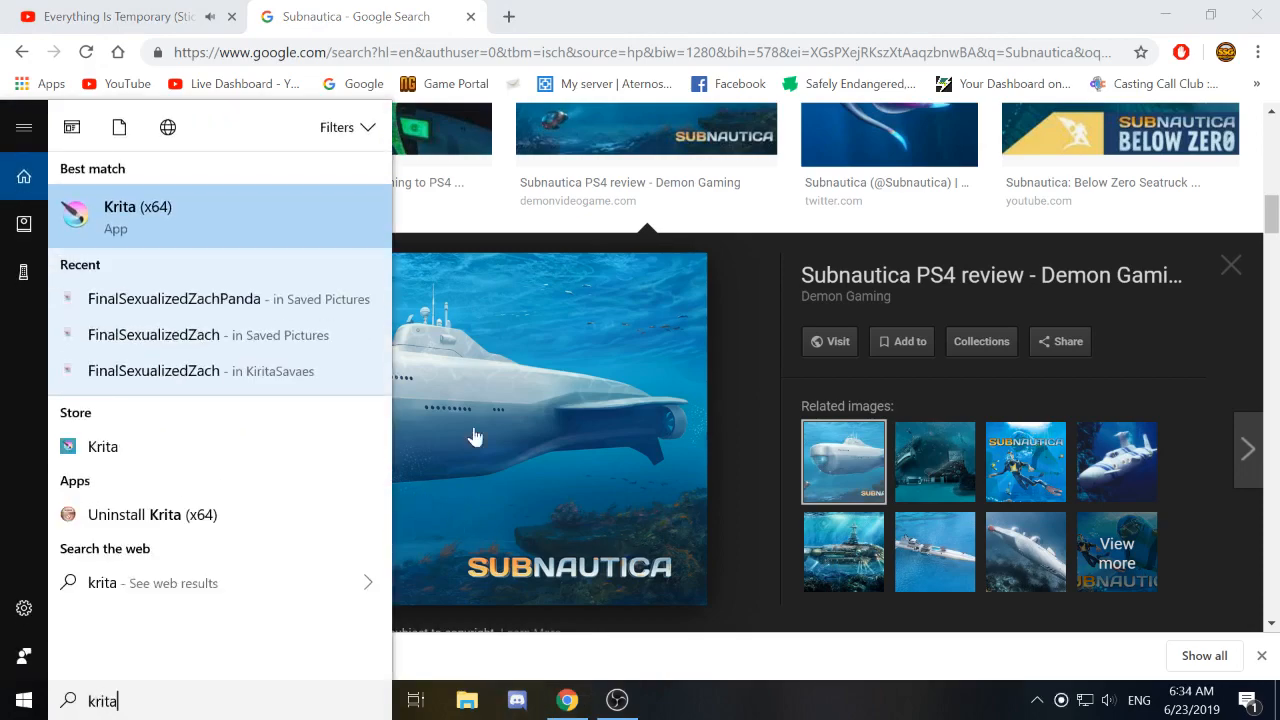
left_click(262, 226)
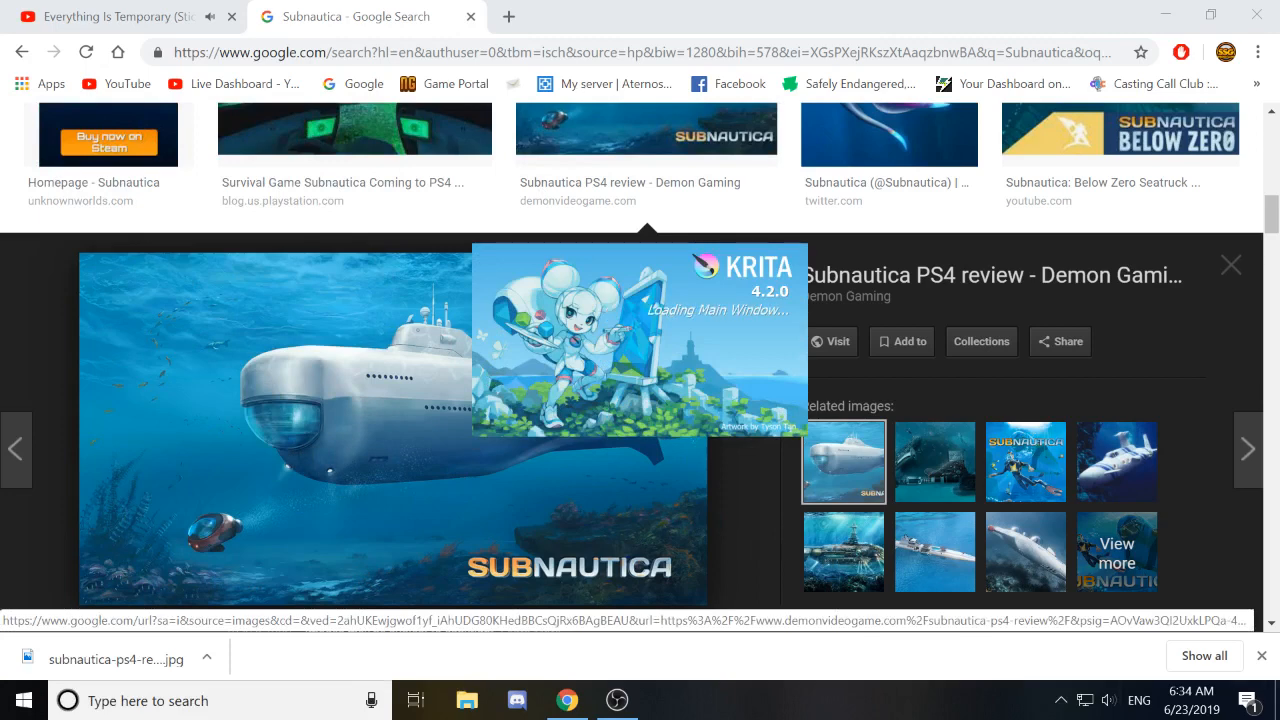
left_click(1261, 655)
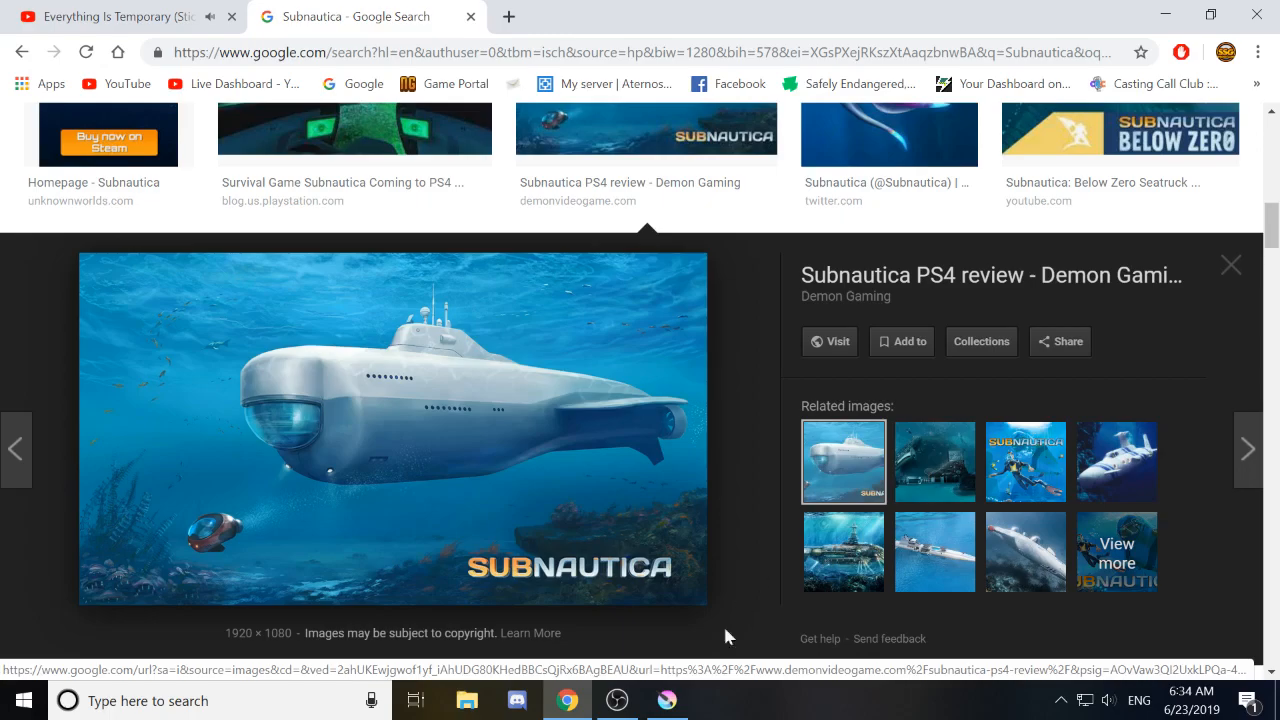
left_click(666, 700)
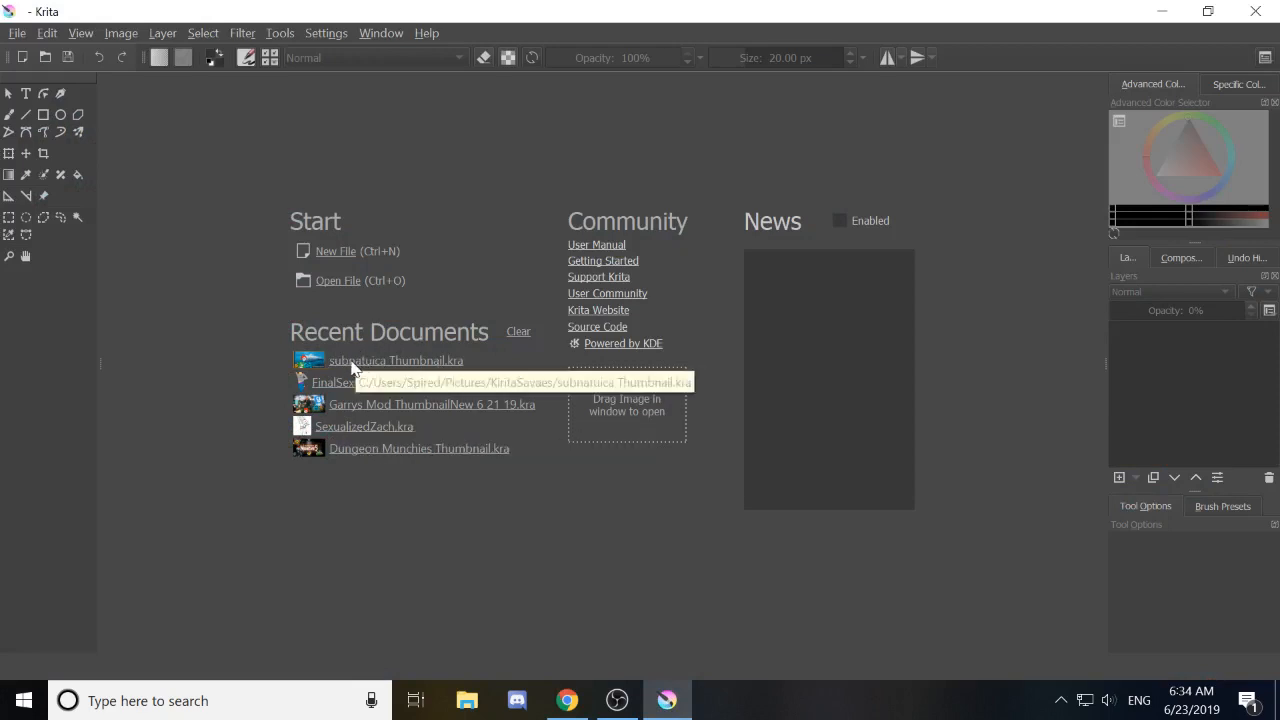
Open the "subnatuica Thumbnail" Krita document from the KiritaSavaes folder under Pictures.
left_click(338, 281)
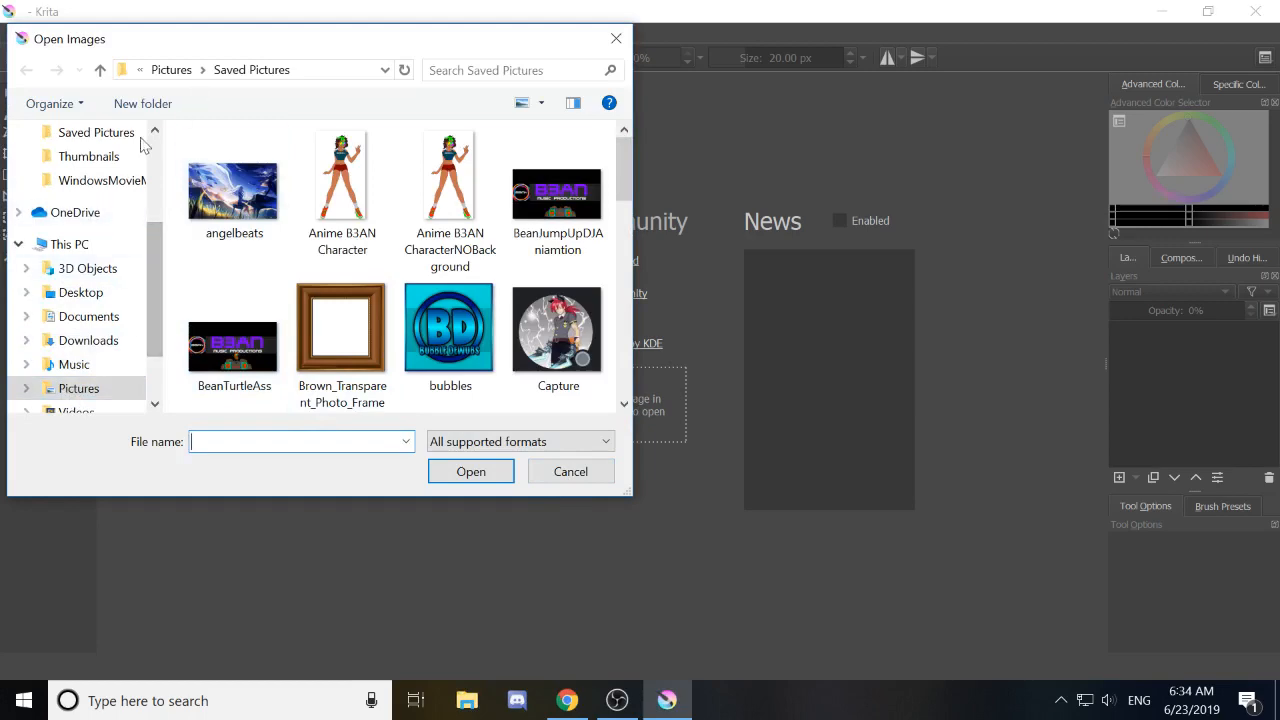
left_click(171, 70)
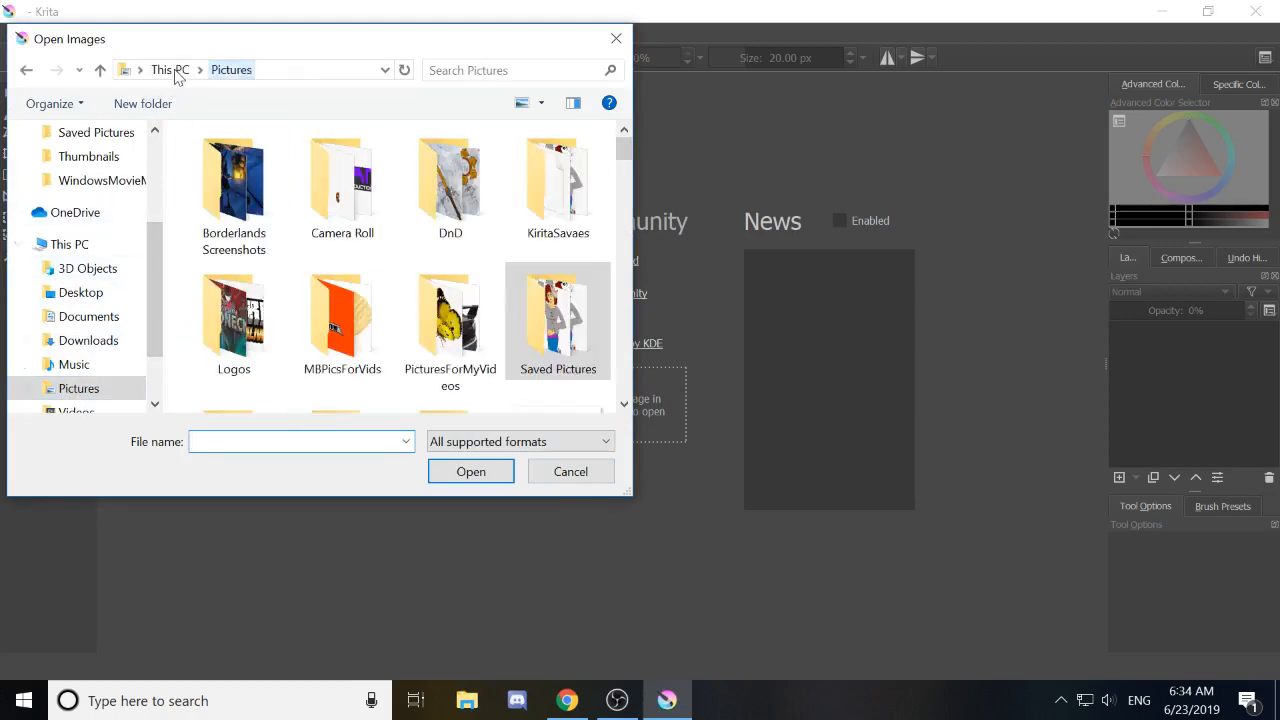
double_click(540, 218)
scroll(346, 300, "down", 6)
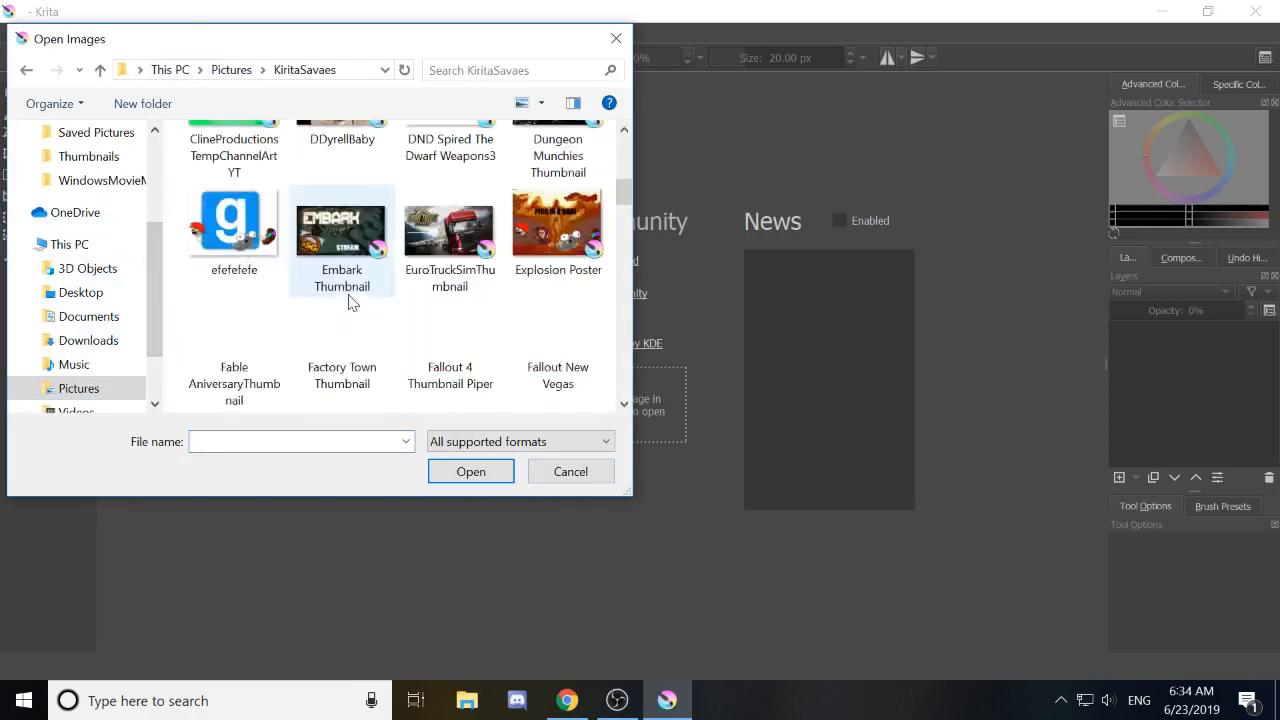
scroll(350, 302, "down", 15)
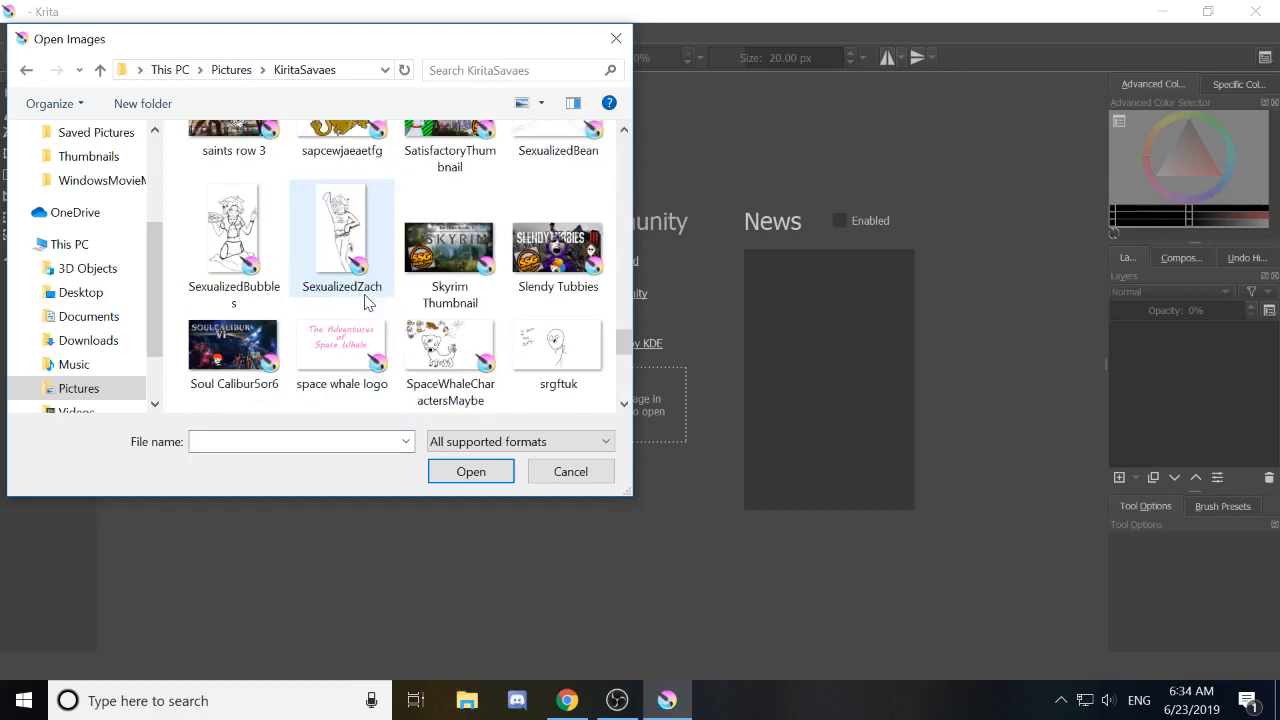
scroll(367, 302, "down", 4)
scroll(360, 290, "up", 1)
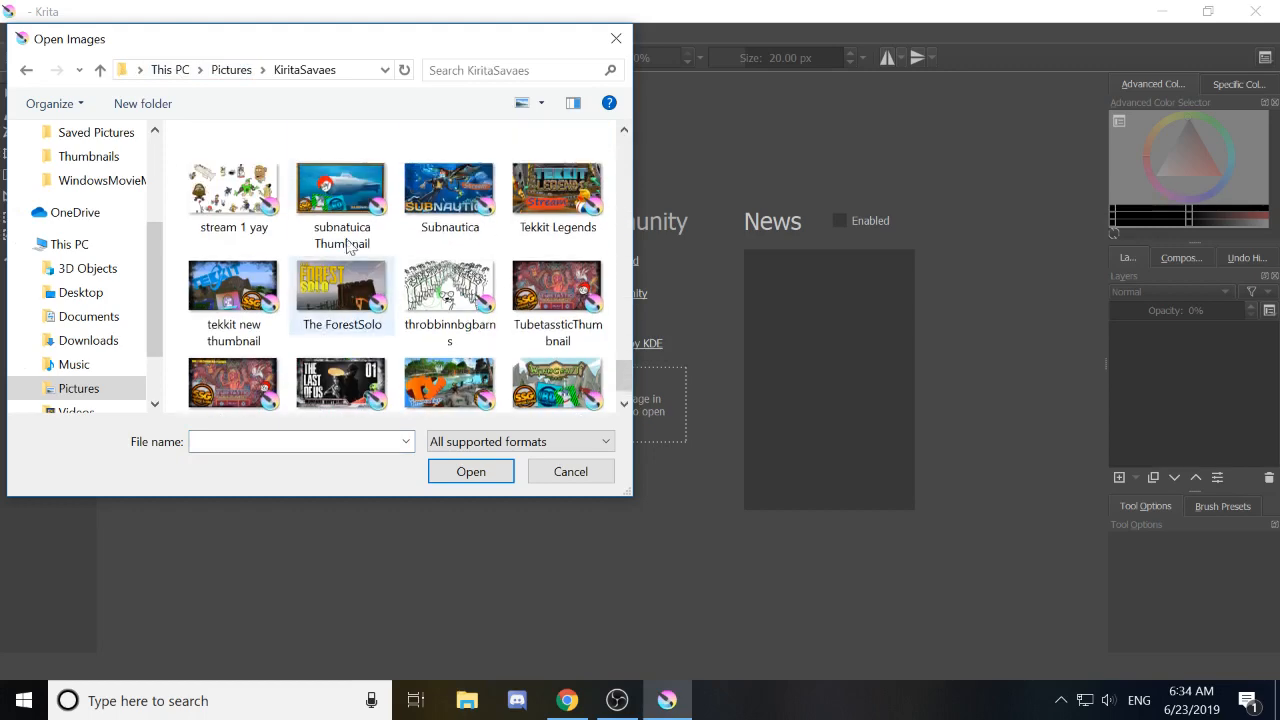
double_click(319, 221)
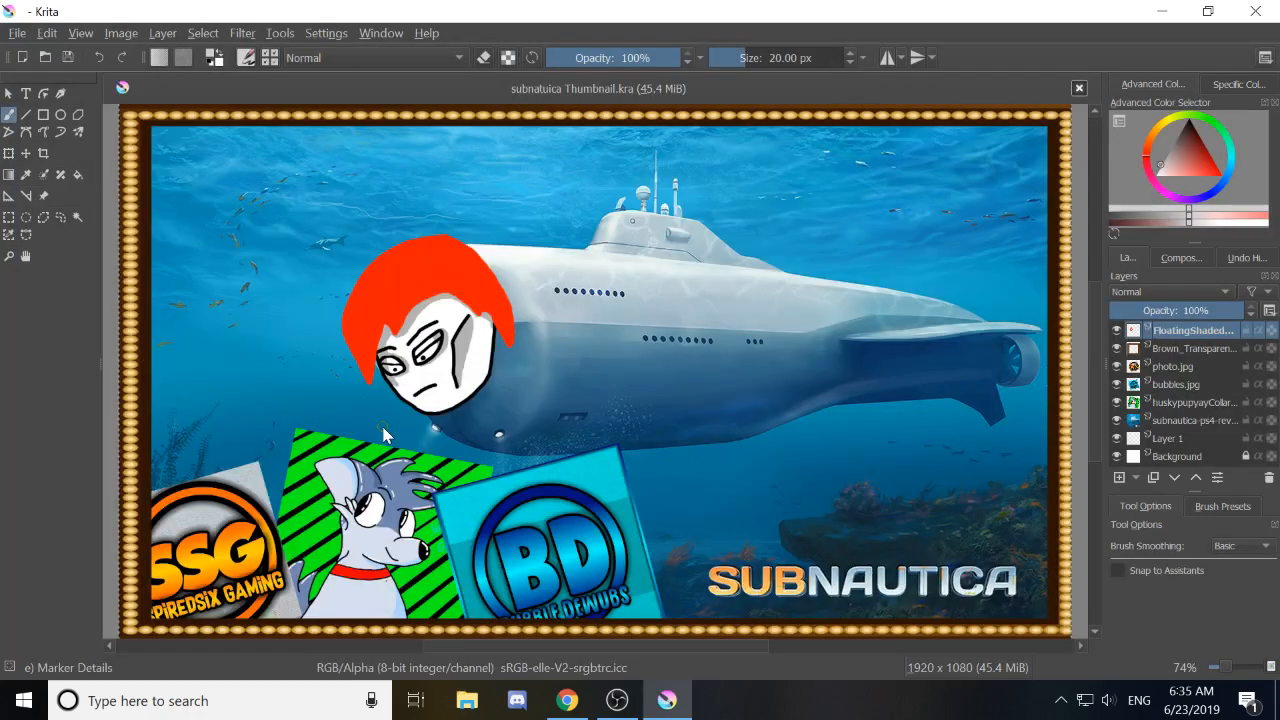
Create a text object over the submarine with the Text tool and replace its placeholder with "Bubbles Is A bar of soap".
scroll(373, 345, "down", 2)
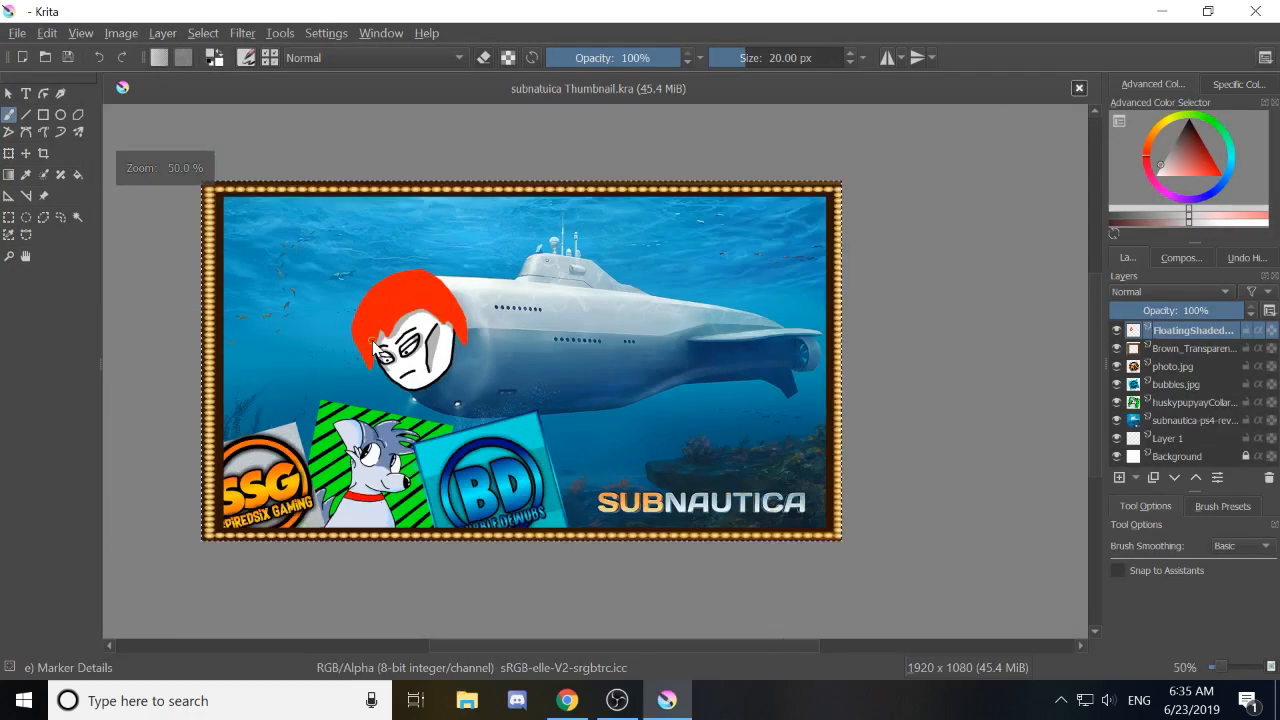
left_click(26, 93)
left_click(477, 249)
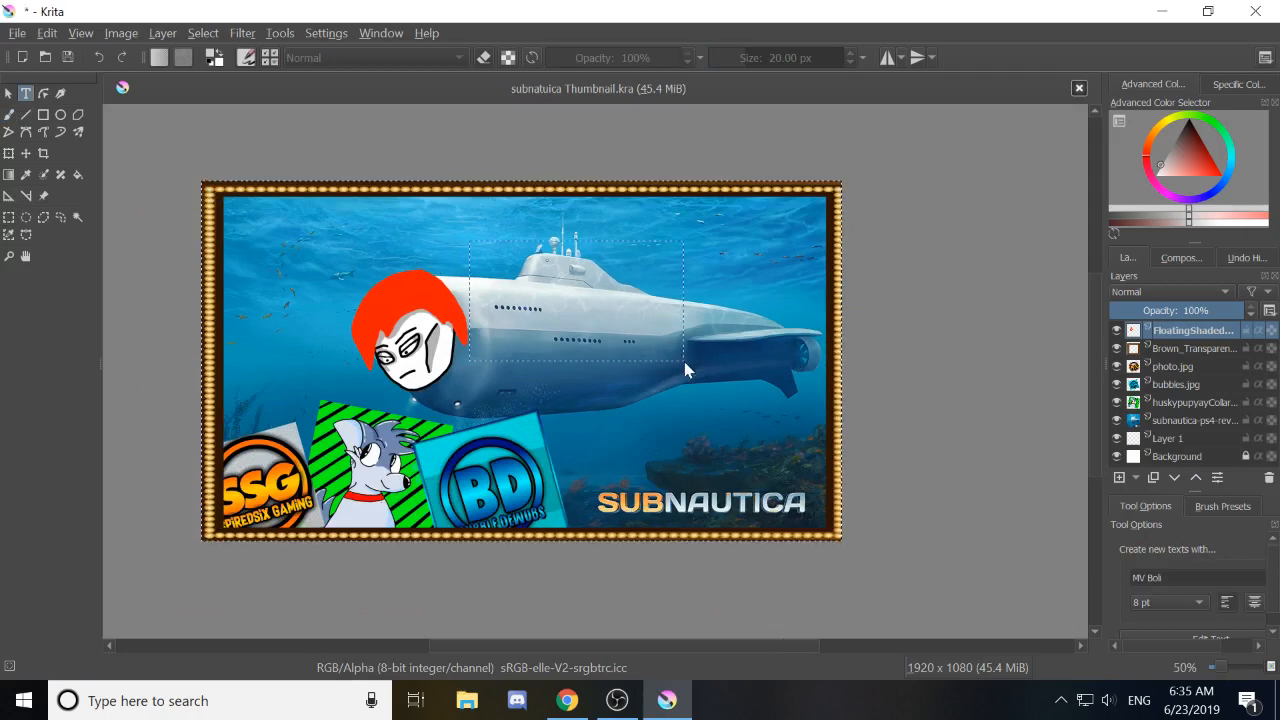
left_click_drag(786, 334, 381, 205)
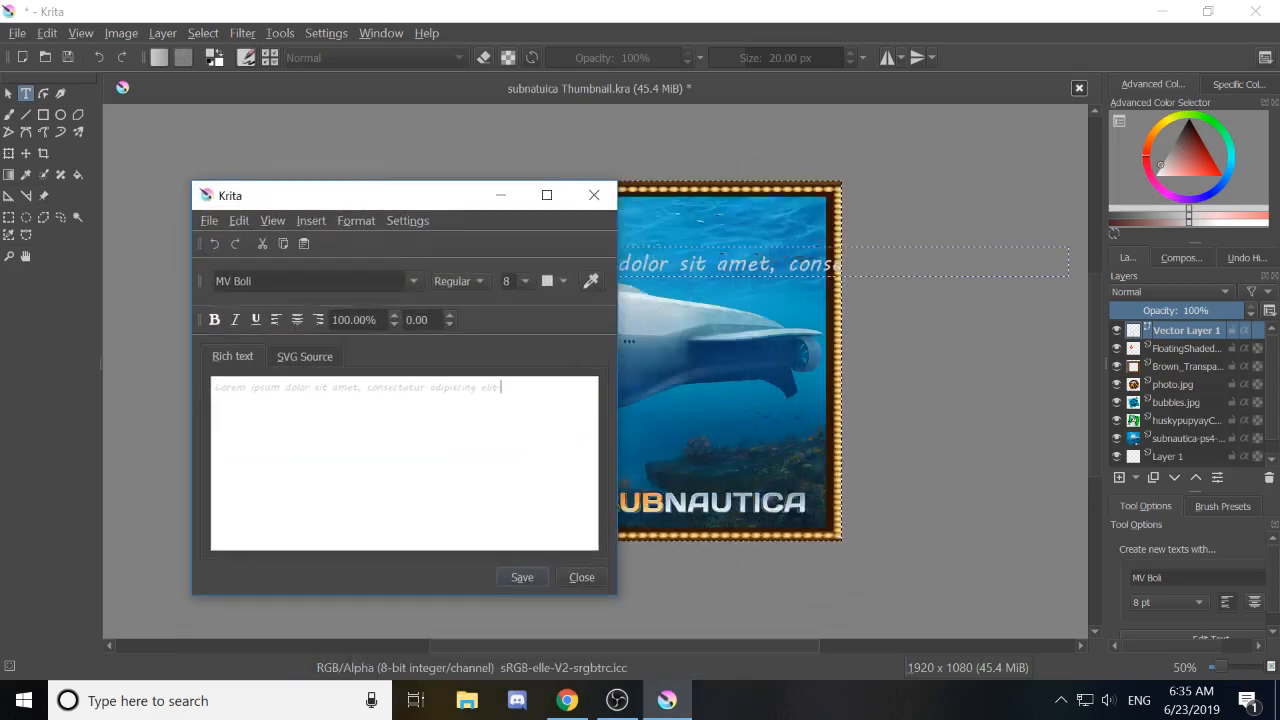
key("ctrl+a")
key("BackSpace")
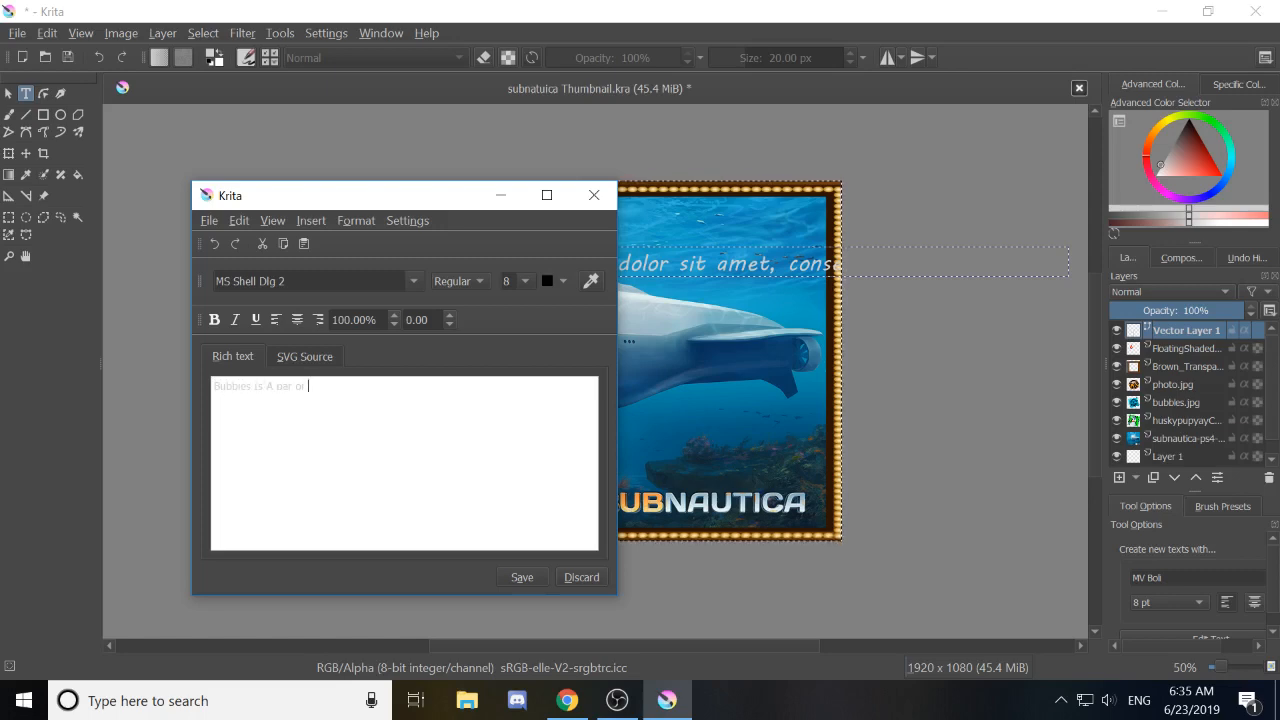
type("soap")
Format all of the new text as size 9, bold and centre-aligned.
key("ctrl+a")
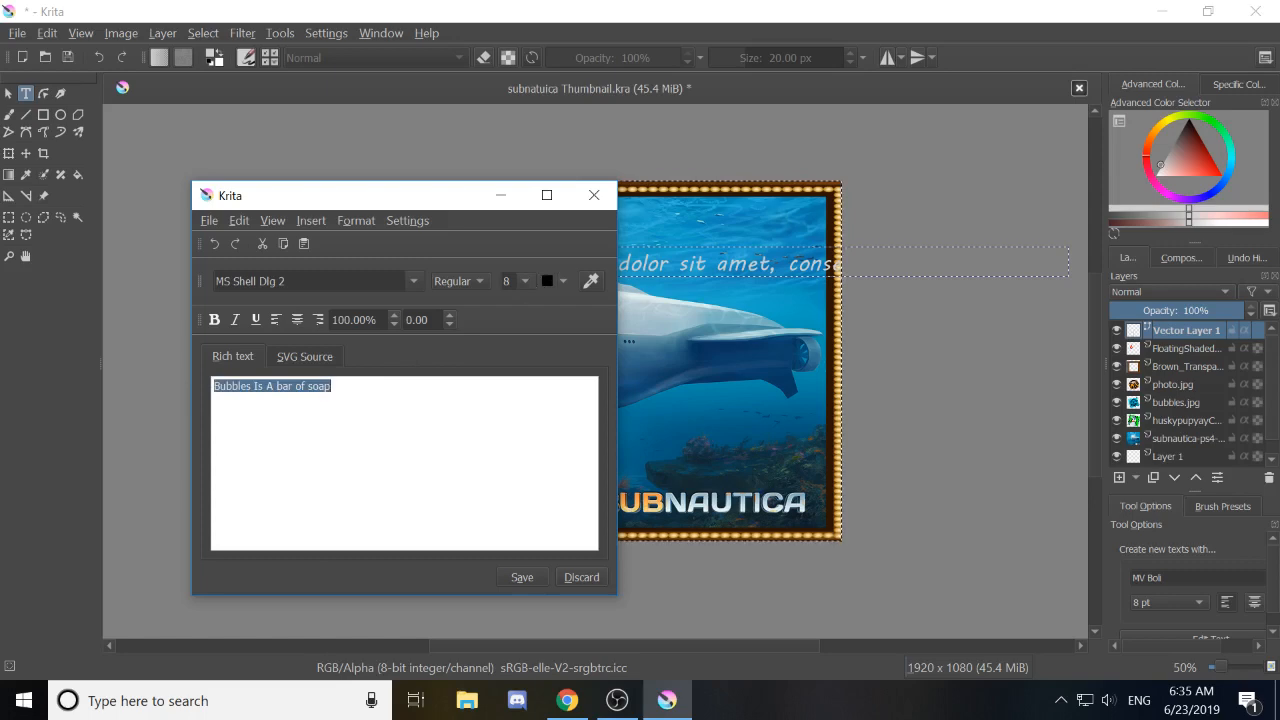
left_click(524, 281)
left_click(512, 336)
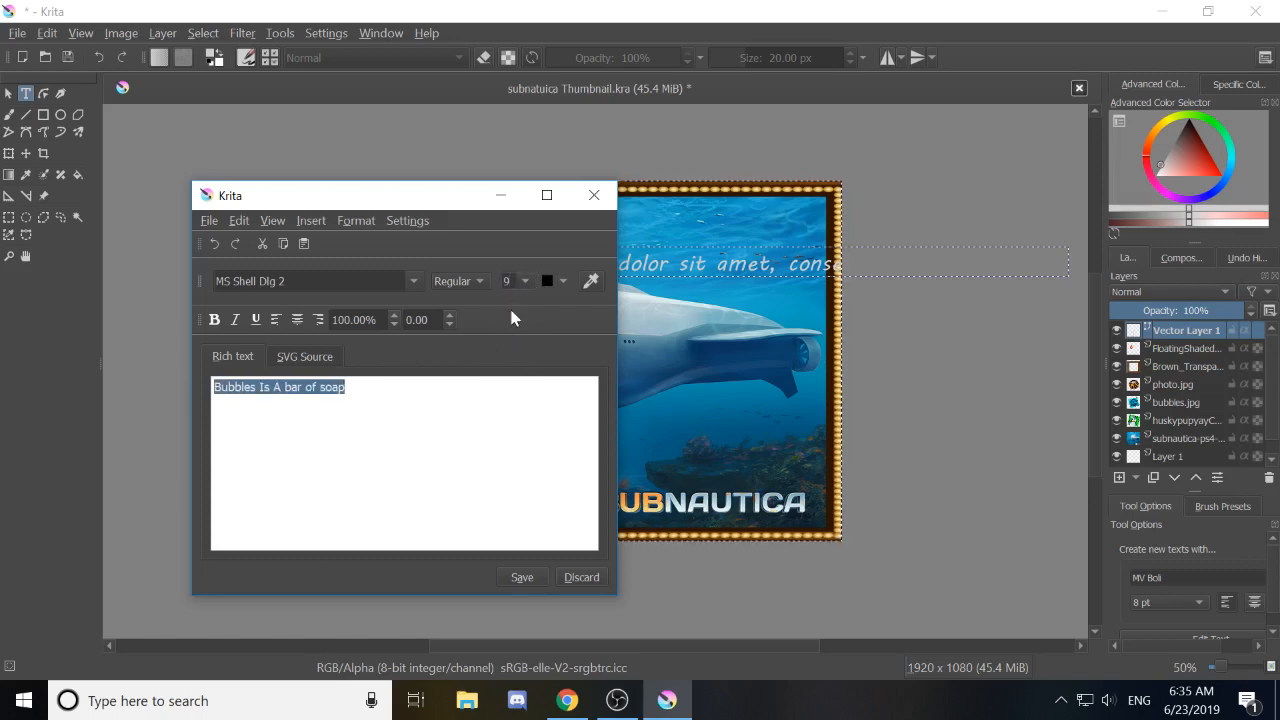
left_click(474, 284)
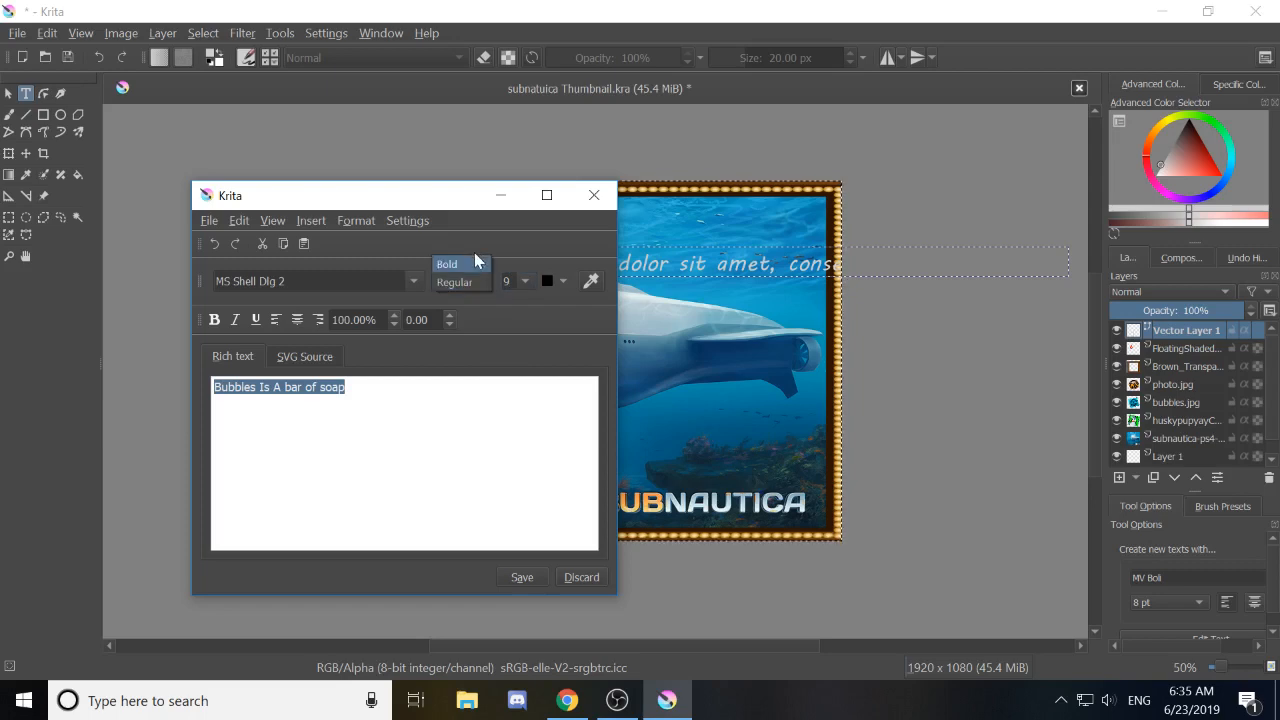
left_click(463, 263)
left_click(458, 282)
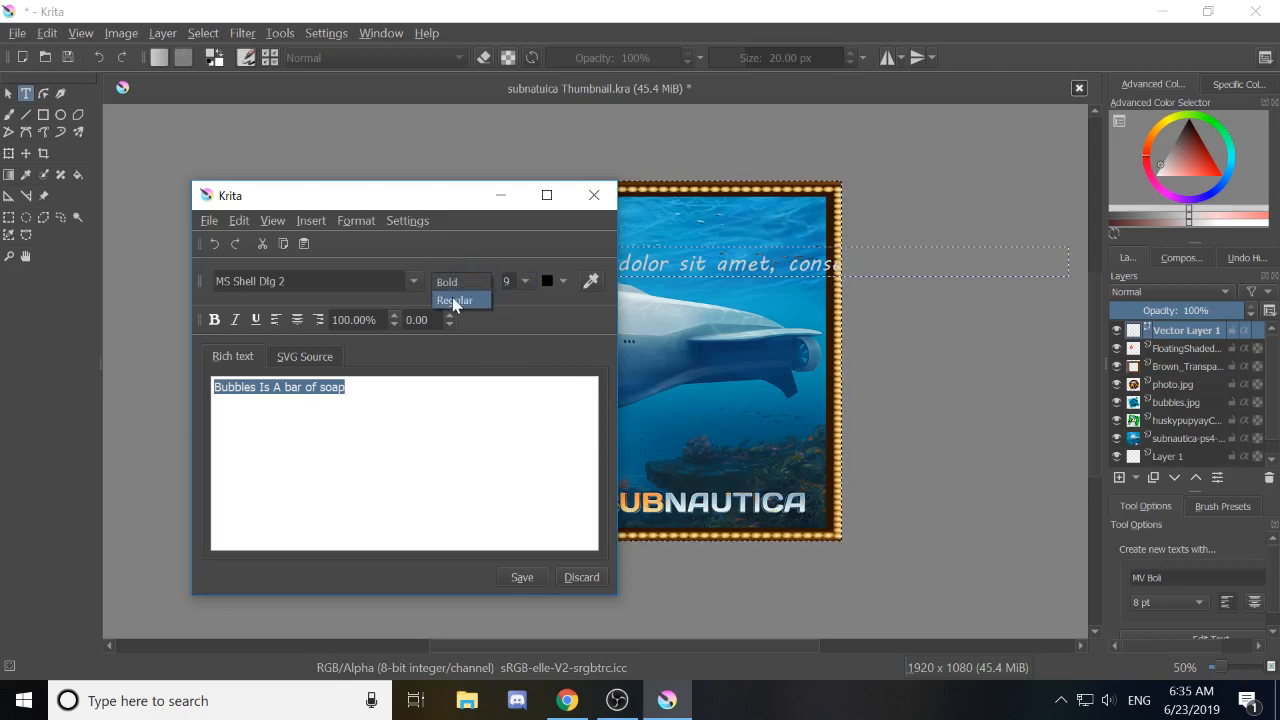
left_click(214, 319)
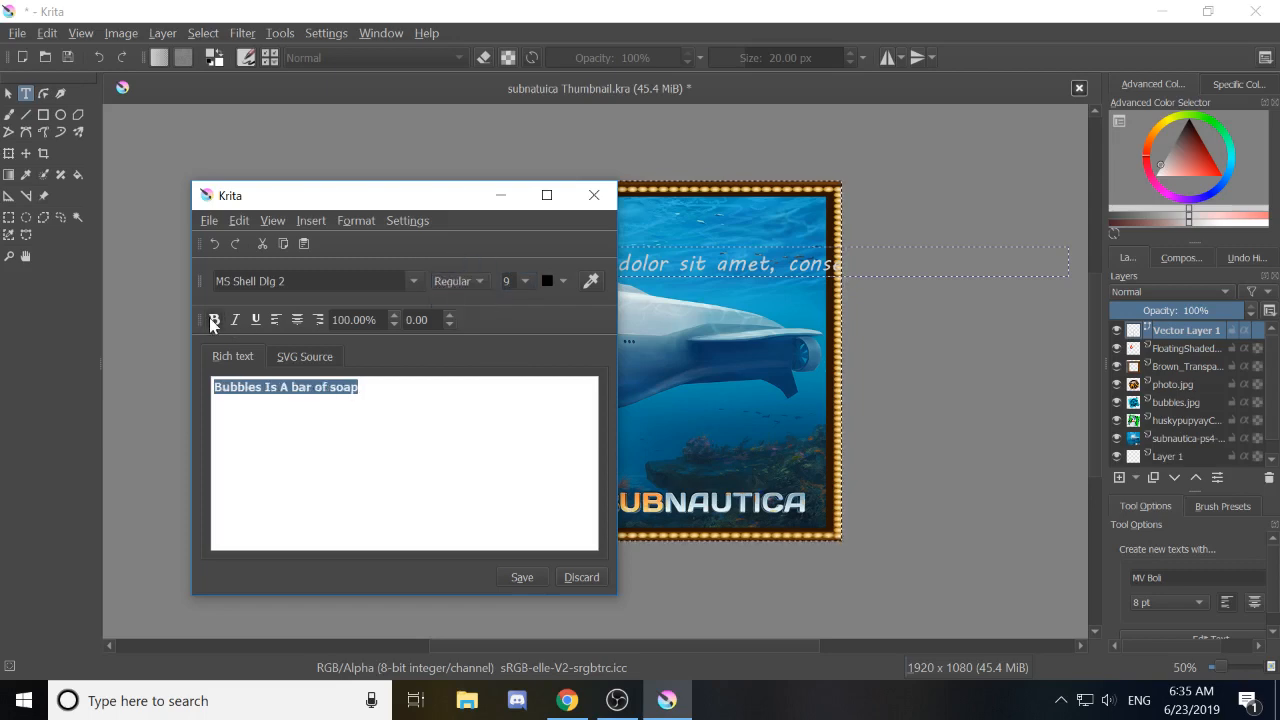
left_click(297, 319)
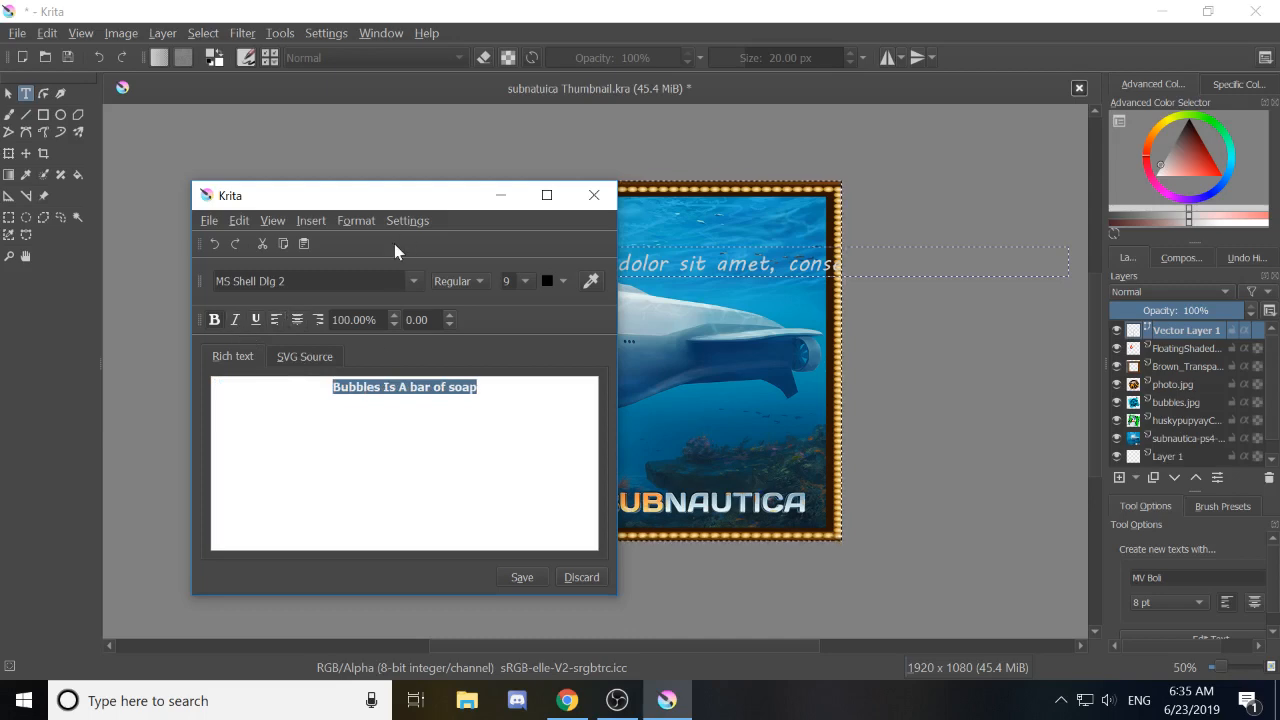
Change the font of the selected text to Cyberpunk Sealion.
left_click(414, 284)
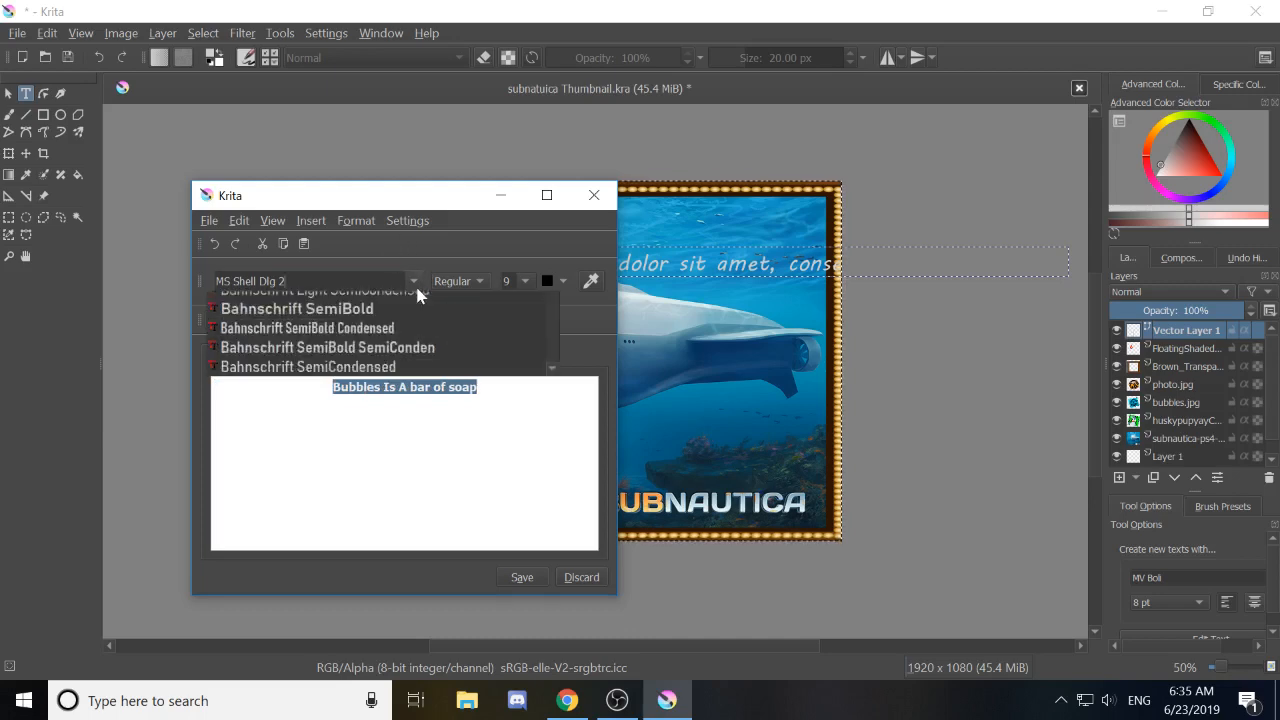
scroll(316, 362, "down", 3)
scroll(316, 362, "down", 2)
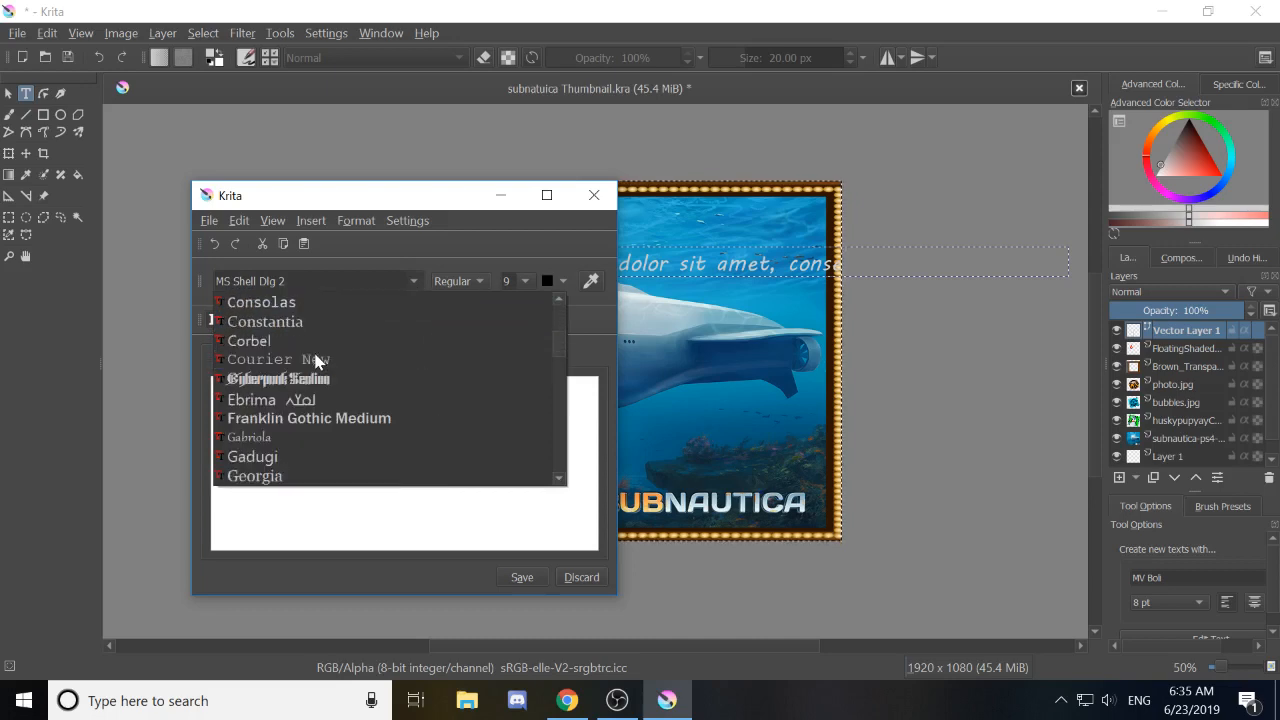
scroll(316, 362, "down", 1)
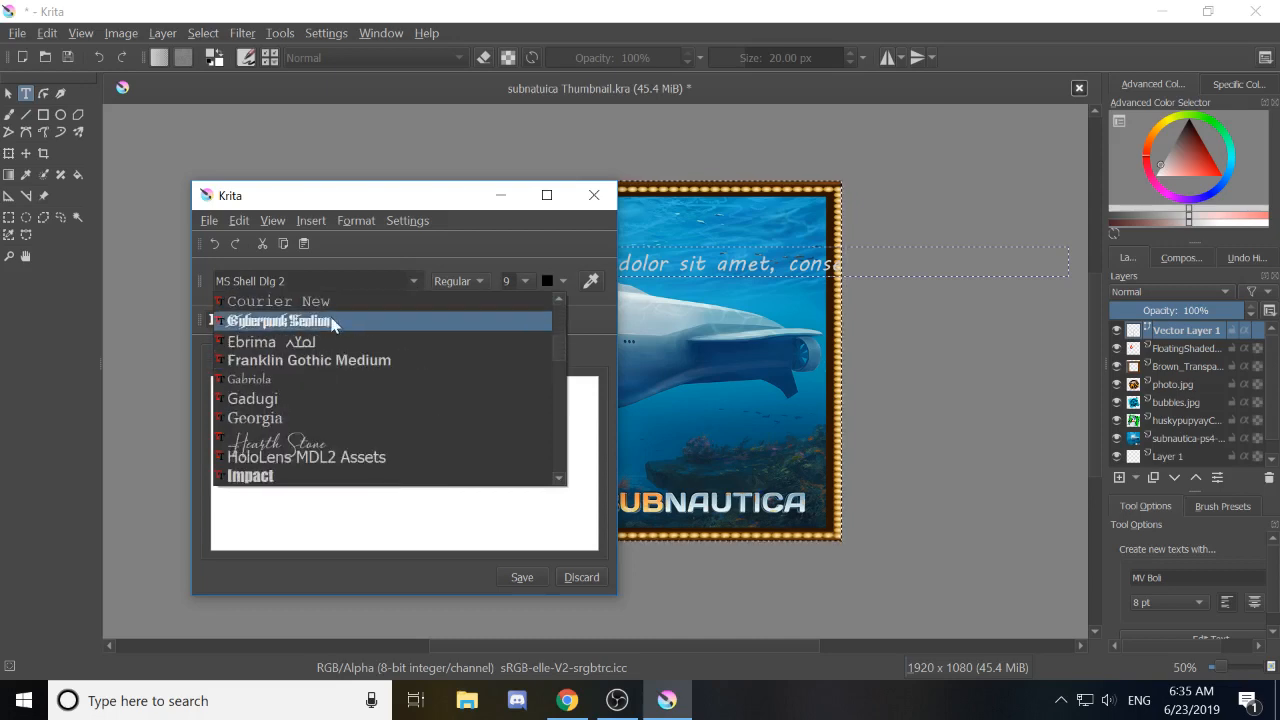
left_click(386, 320)
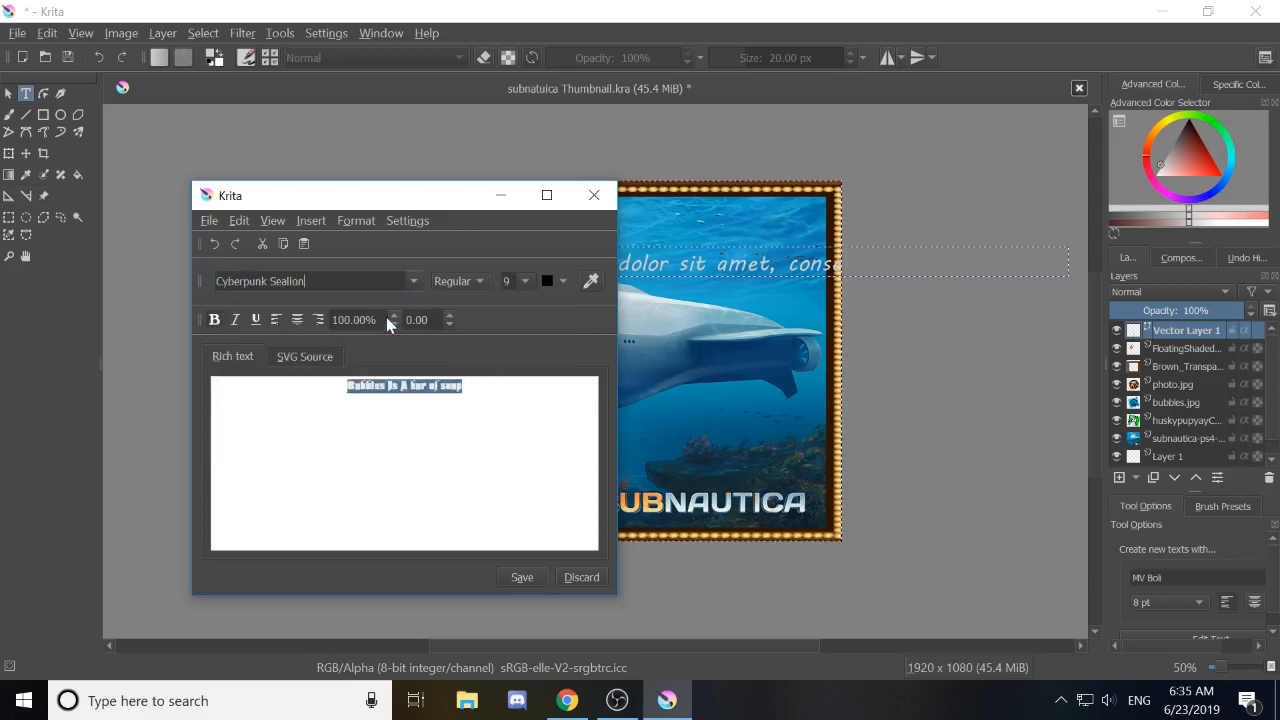
Colour the text red, save it to the canvas and close the text editor.
left_click(560, 280)
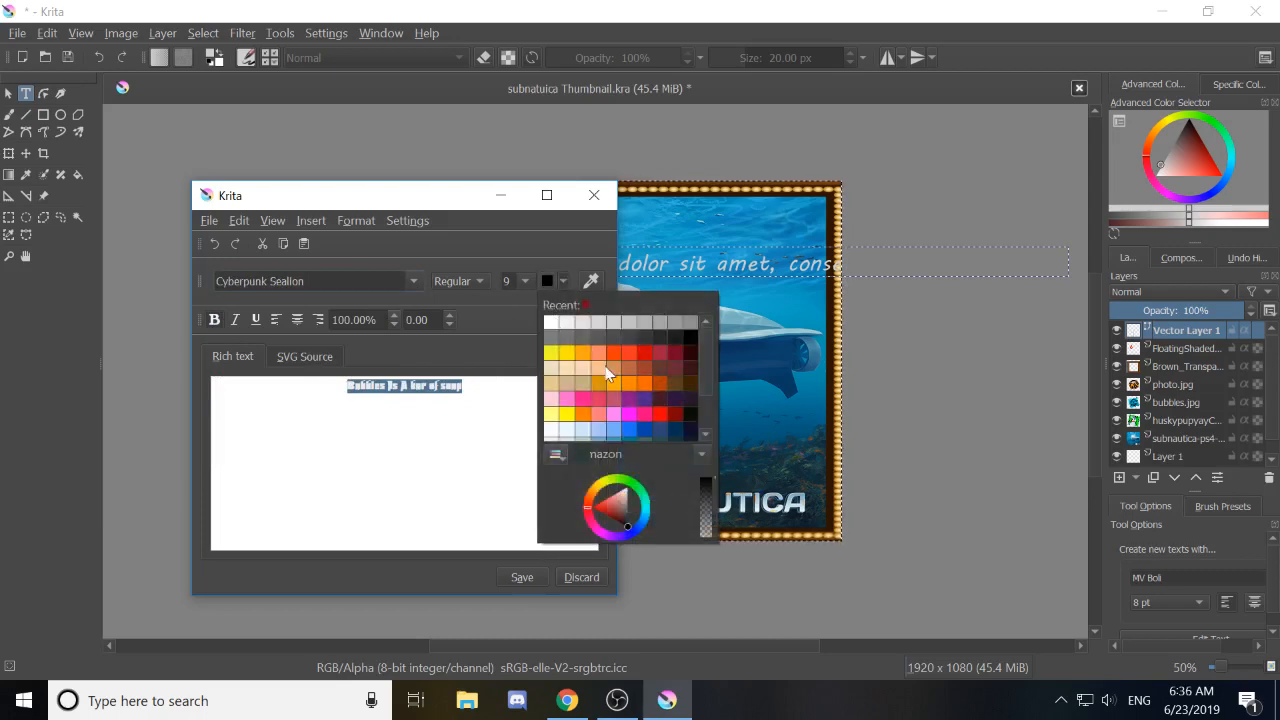
left_click(647, 355)
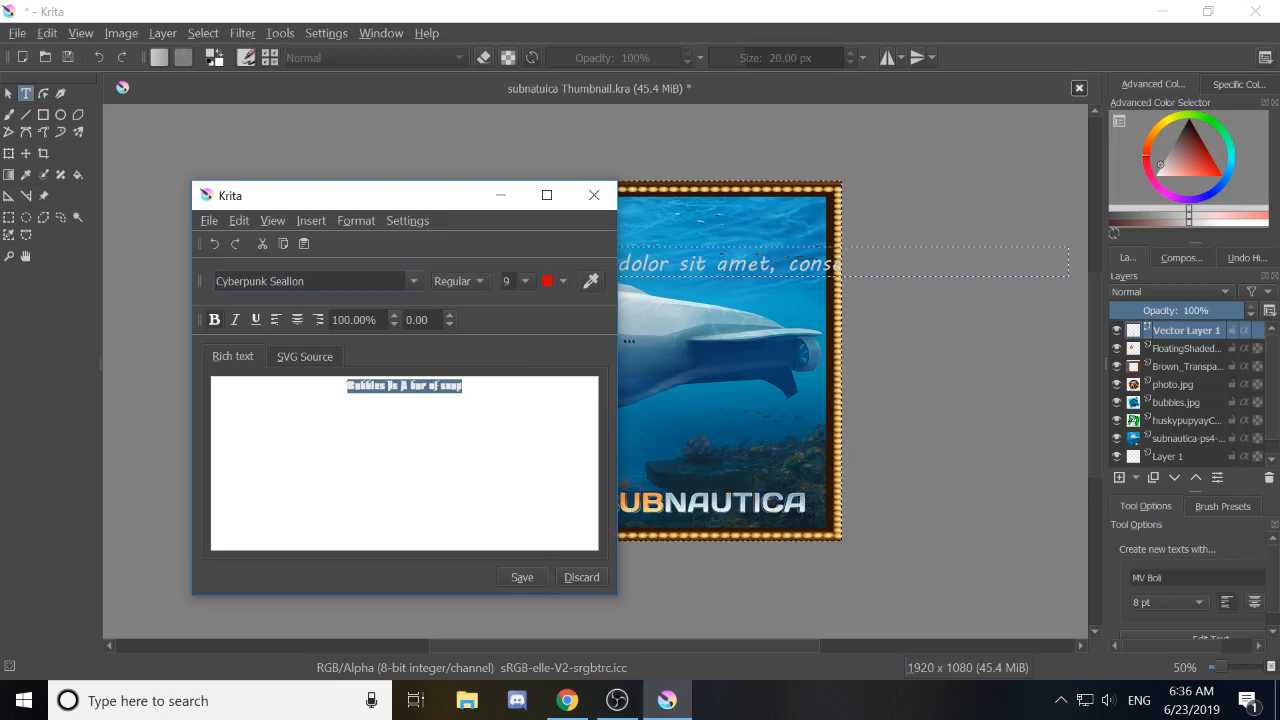
left_click(517, 578)
left_click_drag(434, 201, 308, 146)
left_click(437, 540)
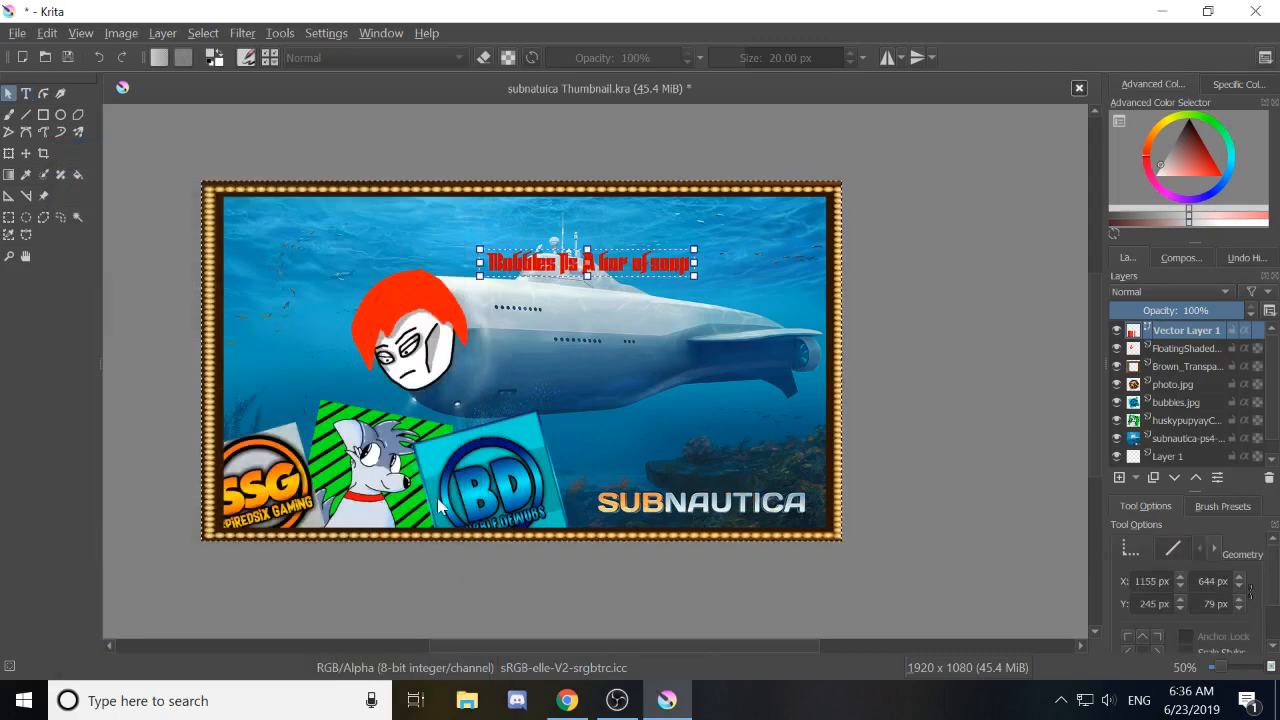
Move the red text down onto the submarine's hull, at about X 1128 px, Y 413 px.
scroll(612, 256, "up", 3)
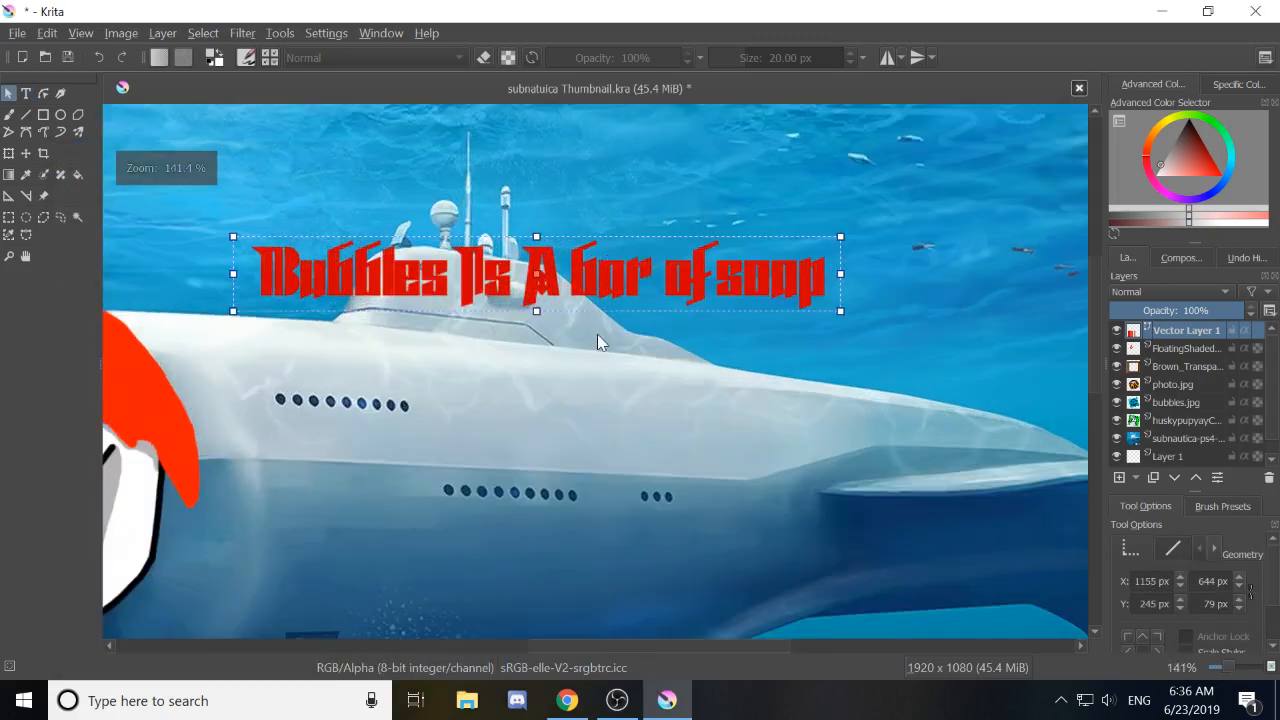
left_click_drag(525, 353, 556, 390)
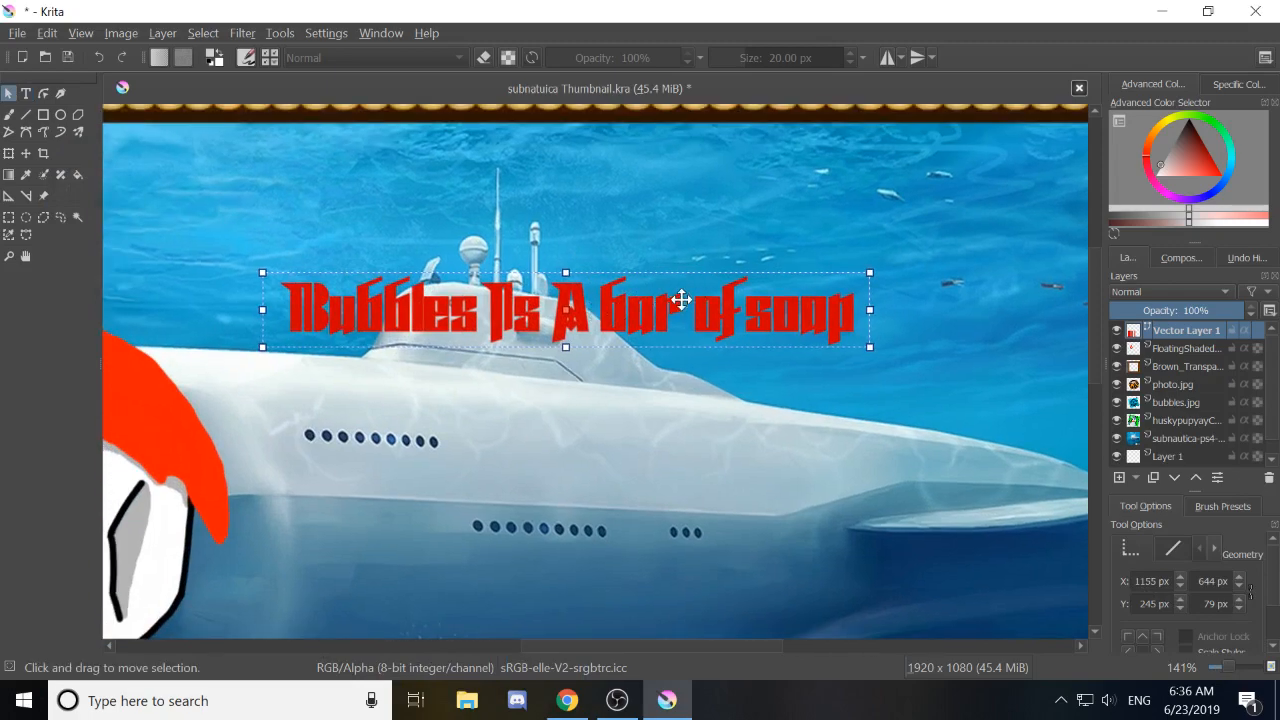
scroll(681, 299, "down", 2)
left_click_drag(681, 299, 669, 374)
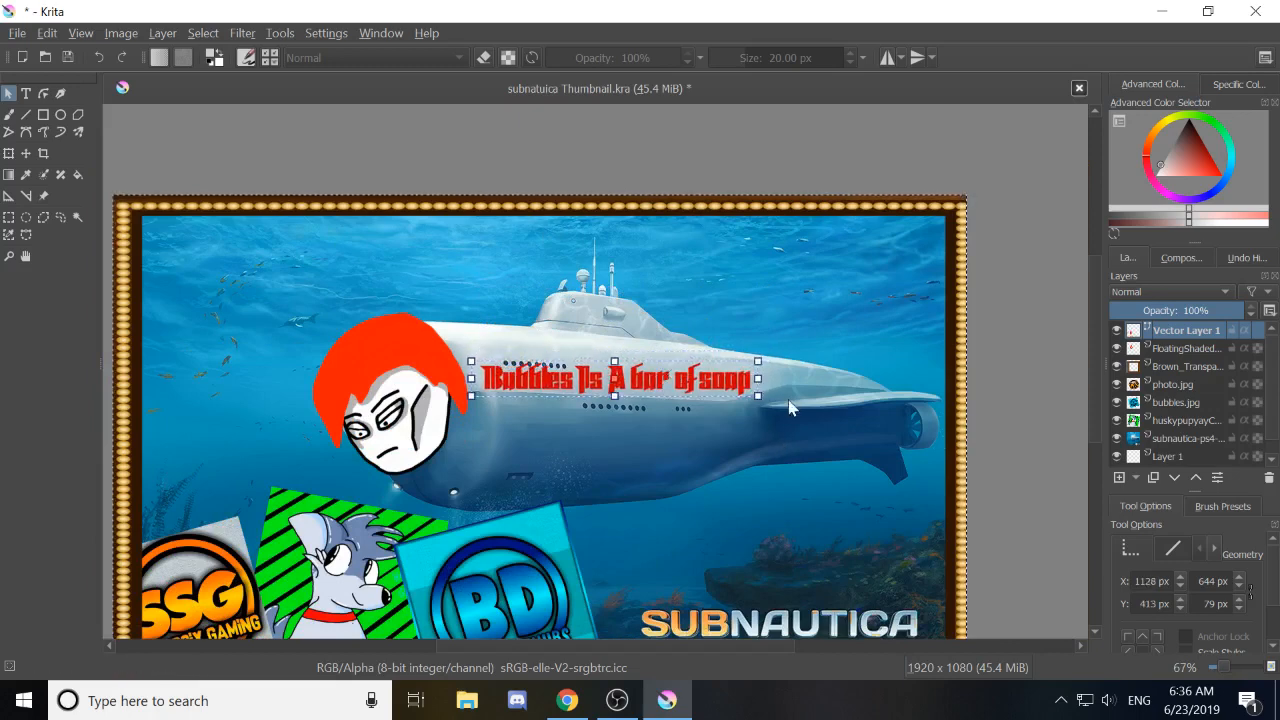
Rotate the text slightly clockwise with the Transform tool to follow the hull's slope, and apply the transformation.
key("ctrl+t")
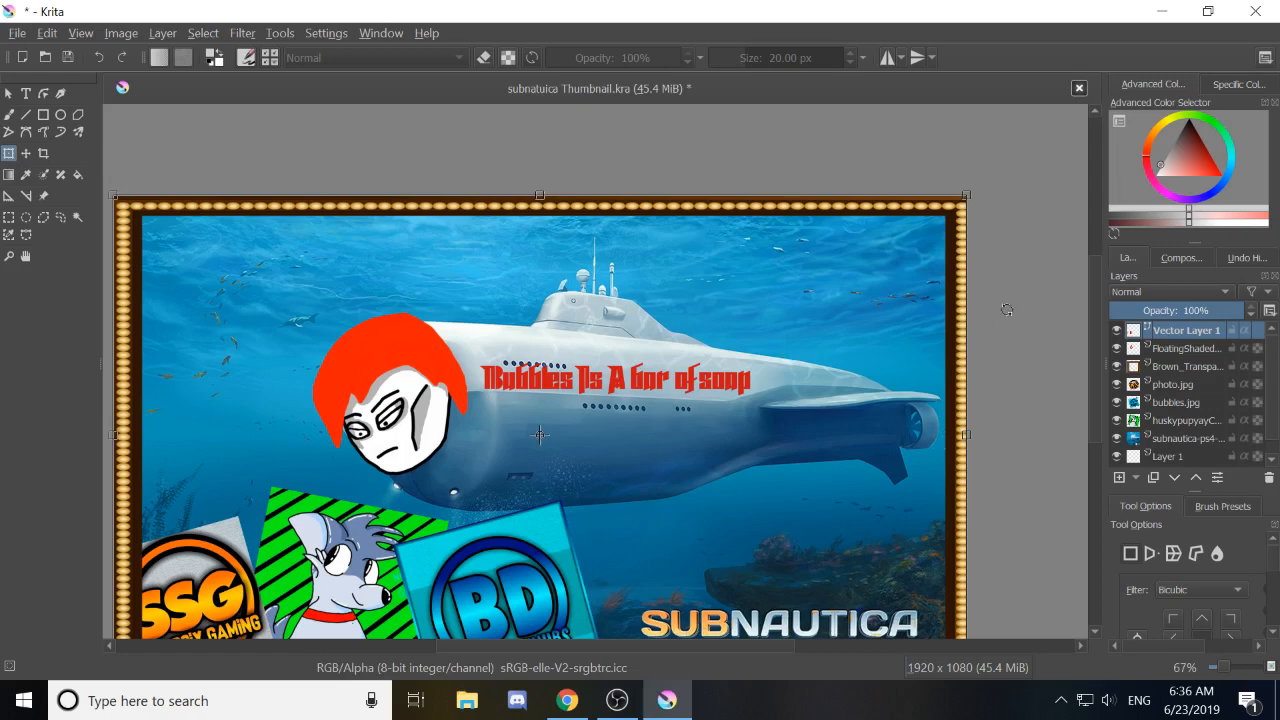
left_click_drag(1006, 310, 1037, 323)
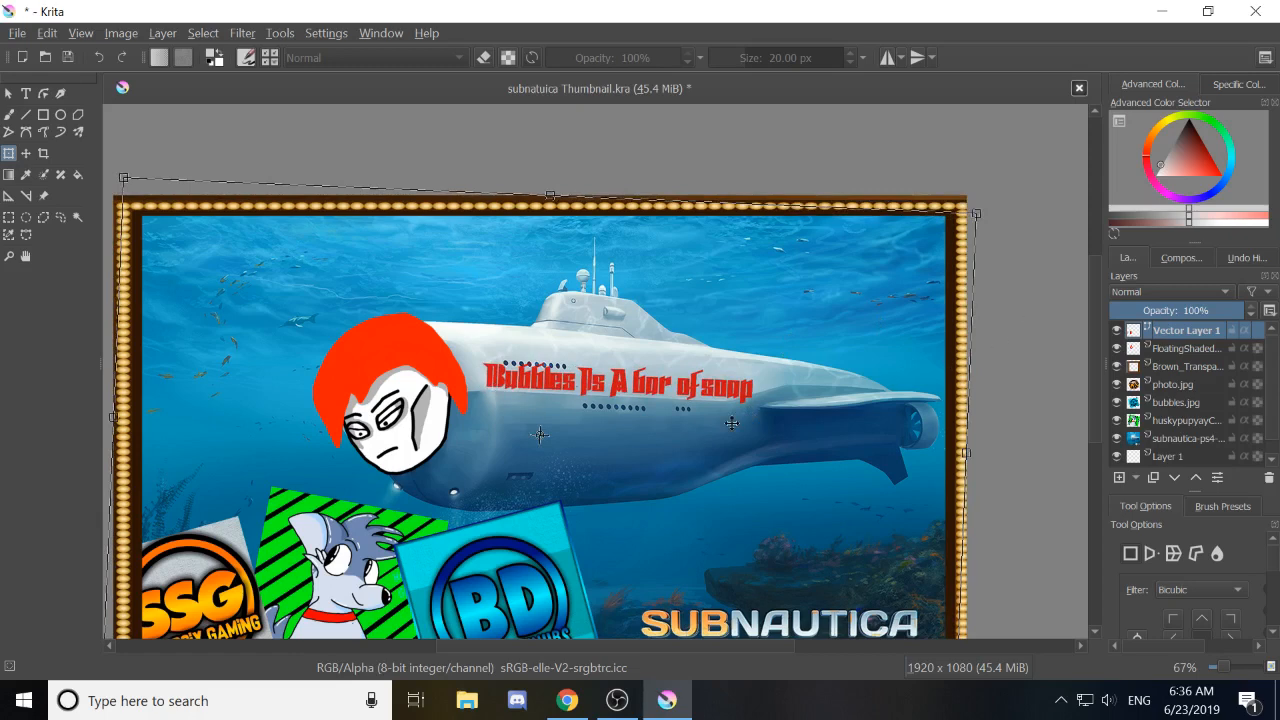
key("Return")
scroll(734, 428, "down", 1)
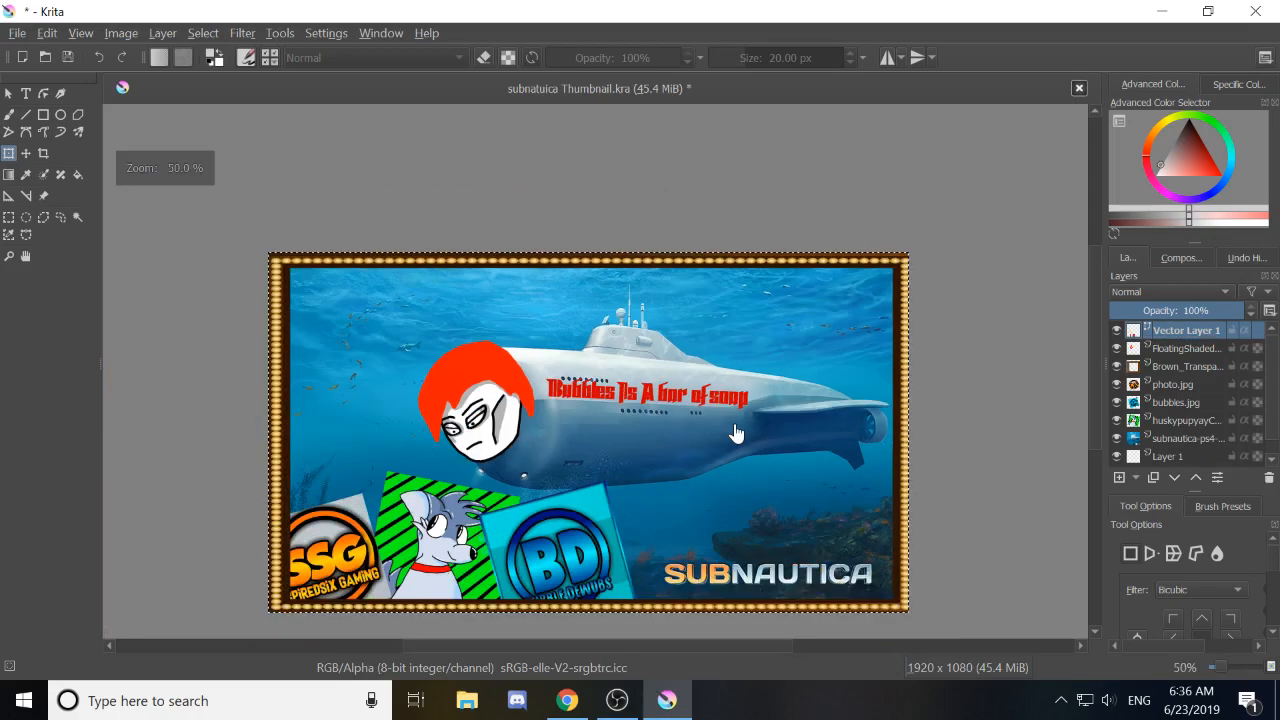
scroll(745, 445, "down", 1)
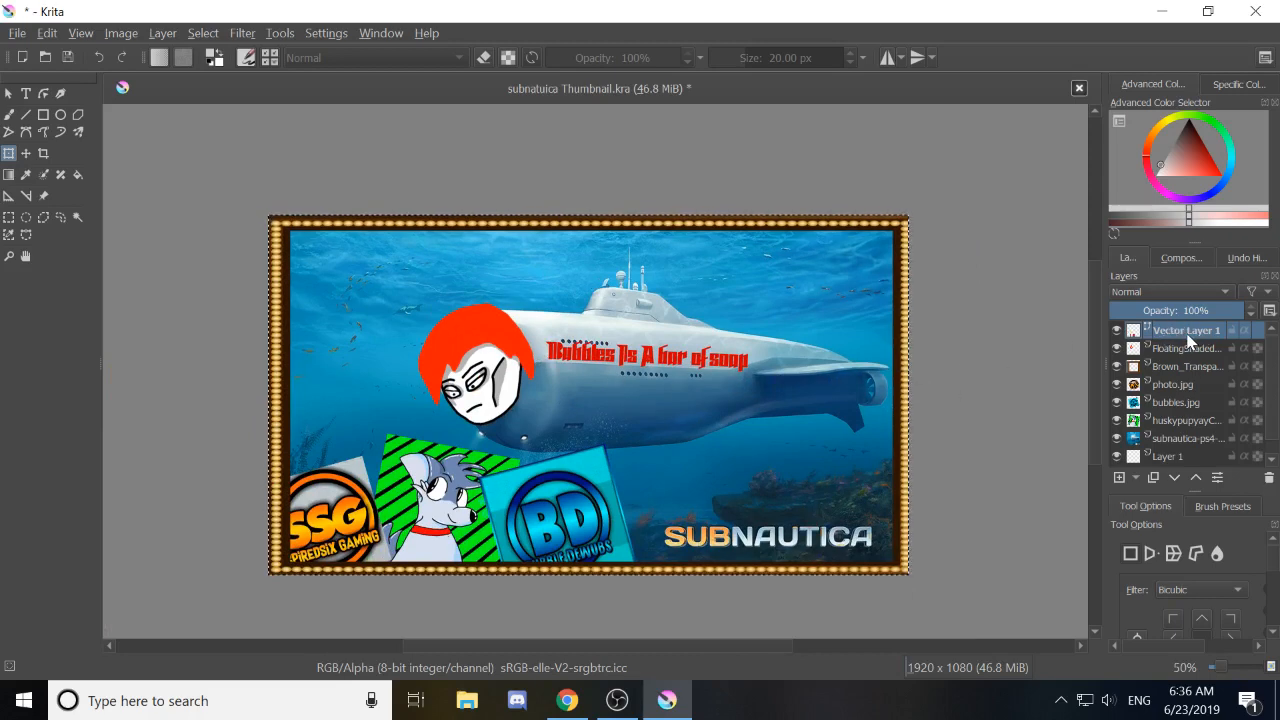
Set the painting colour to black and activate the Freehand Brush tool.
mouse_move(1189, 341)
mouse_move(1200, 452)
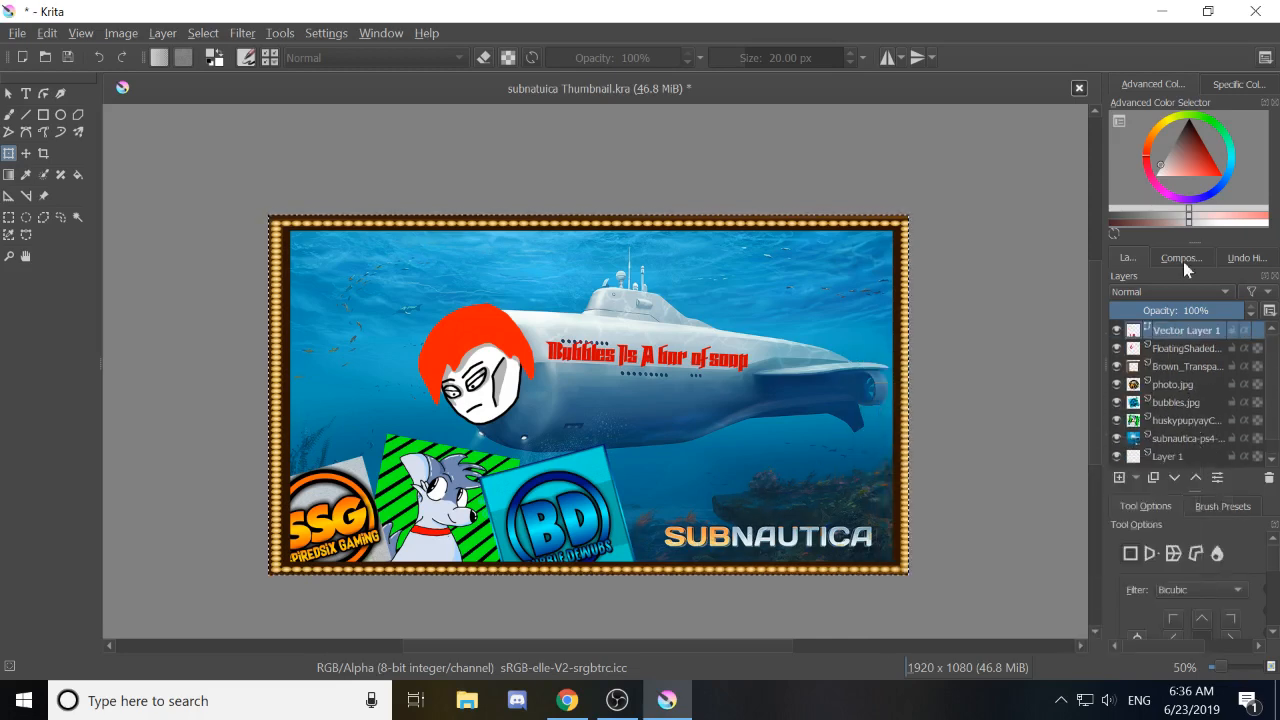
mouse_move(1187, 153)
left_mouse_down()
mouse_move(1190, 186)
mouse_move(1171, 128)
mouse_move(1183, 102)
mouse_move(1185, 130)
left_mouse_up()
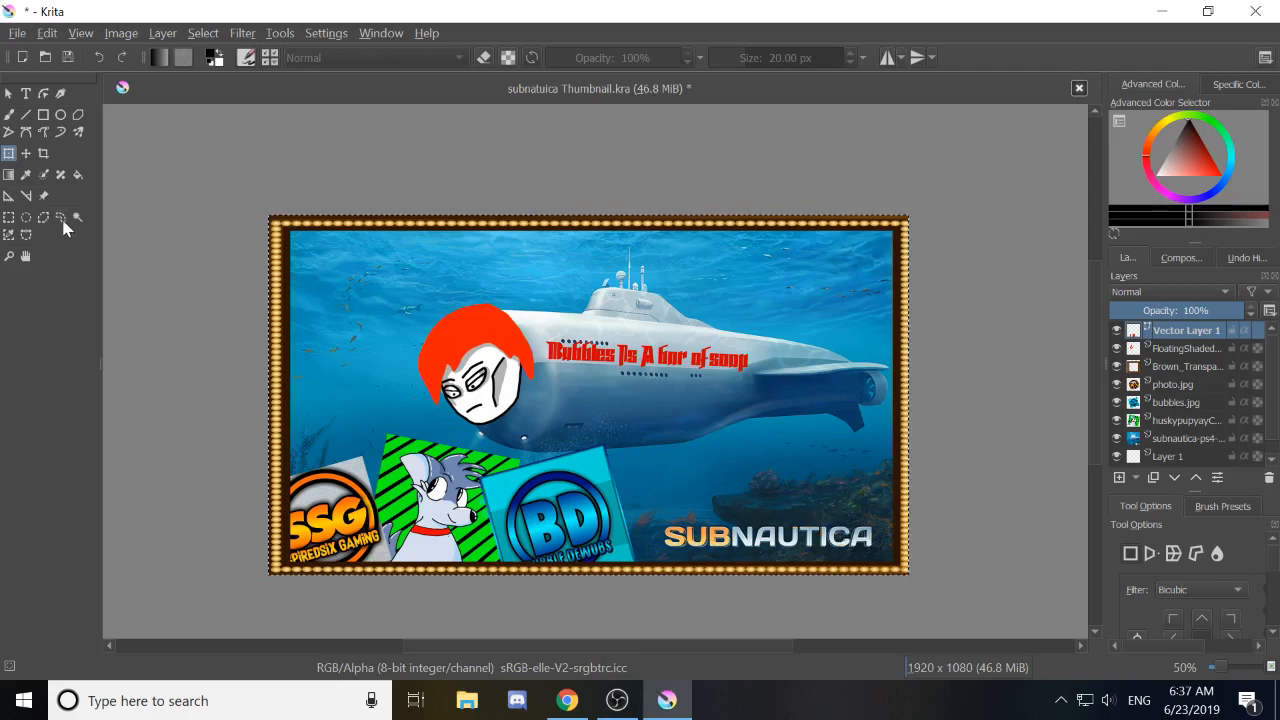
scroll(343, 259, "up", 1)
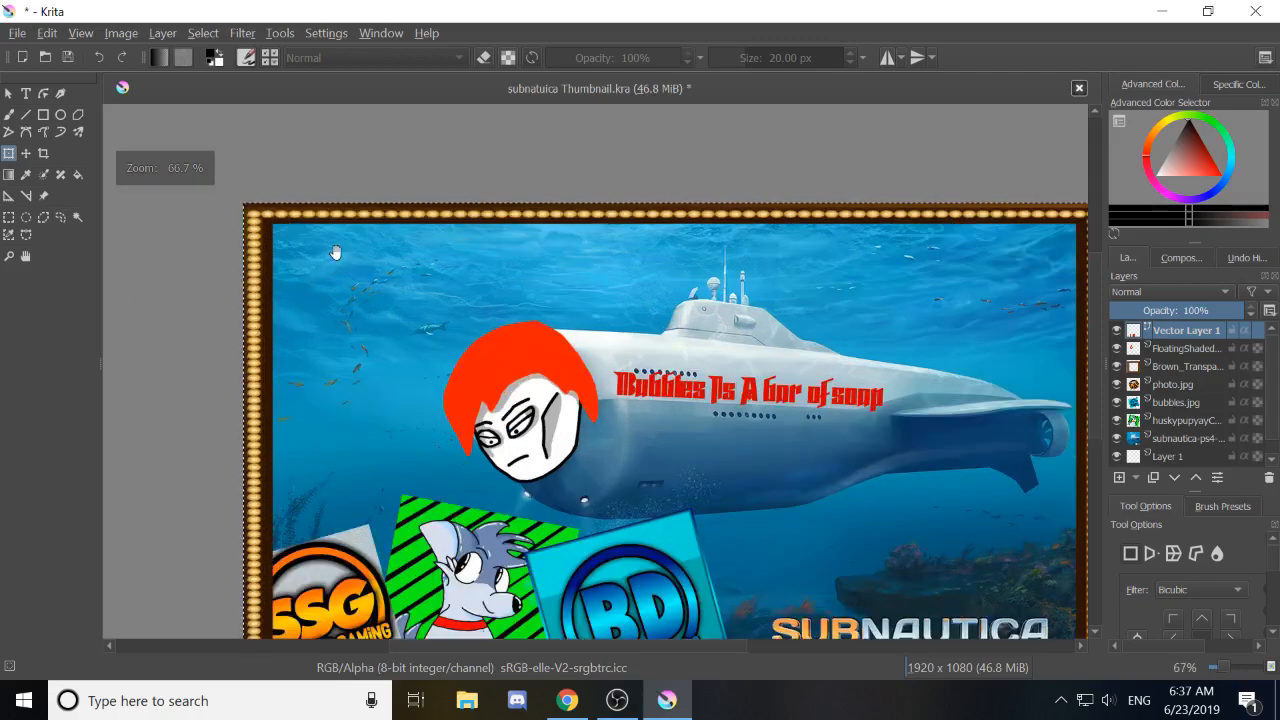
left_click_drag(334, 252, 146, 101)
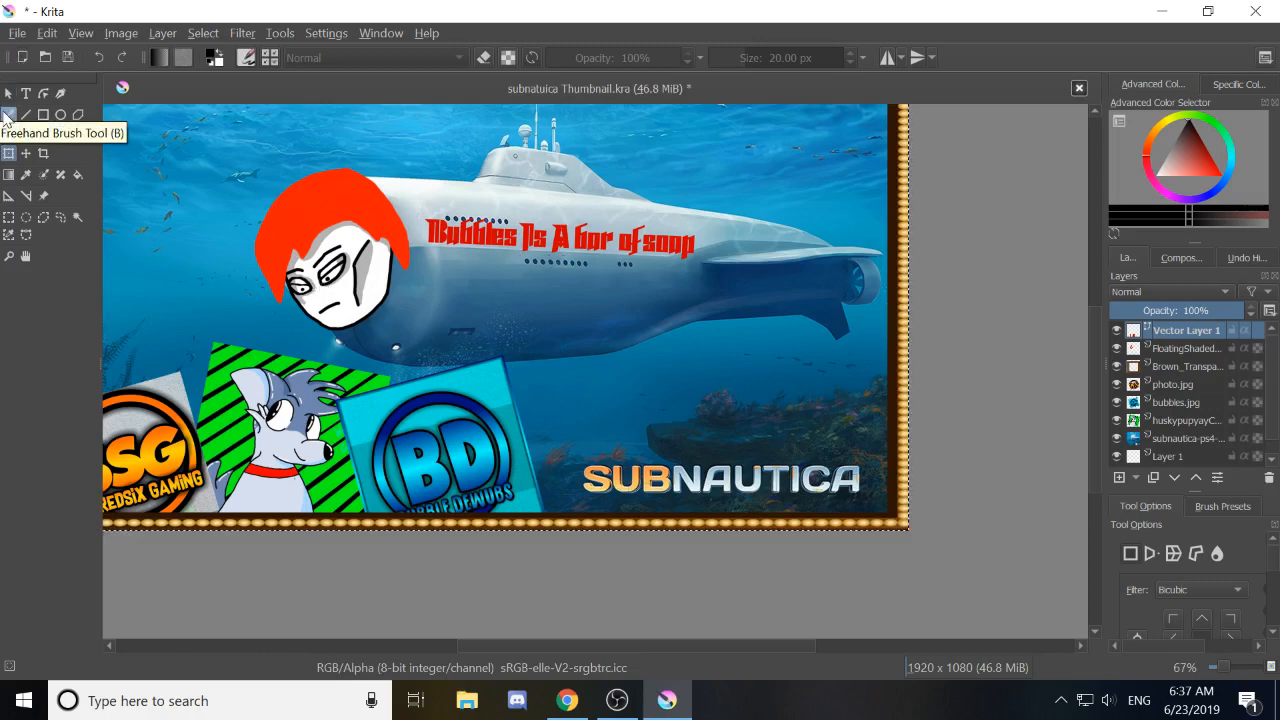
left_click(7, 115)
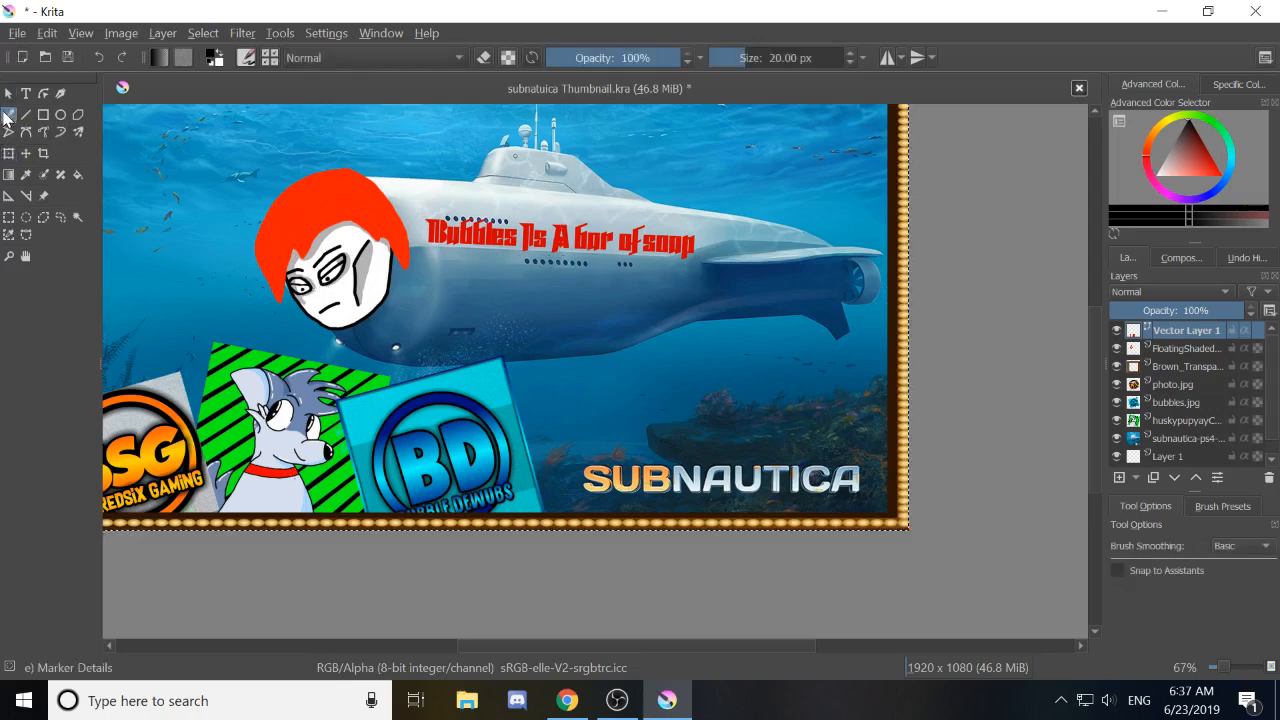
Browse the available brush presets, including erasers, pencils and paint brushes.
left_click(1201, 513)
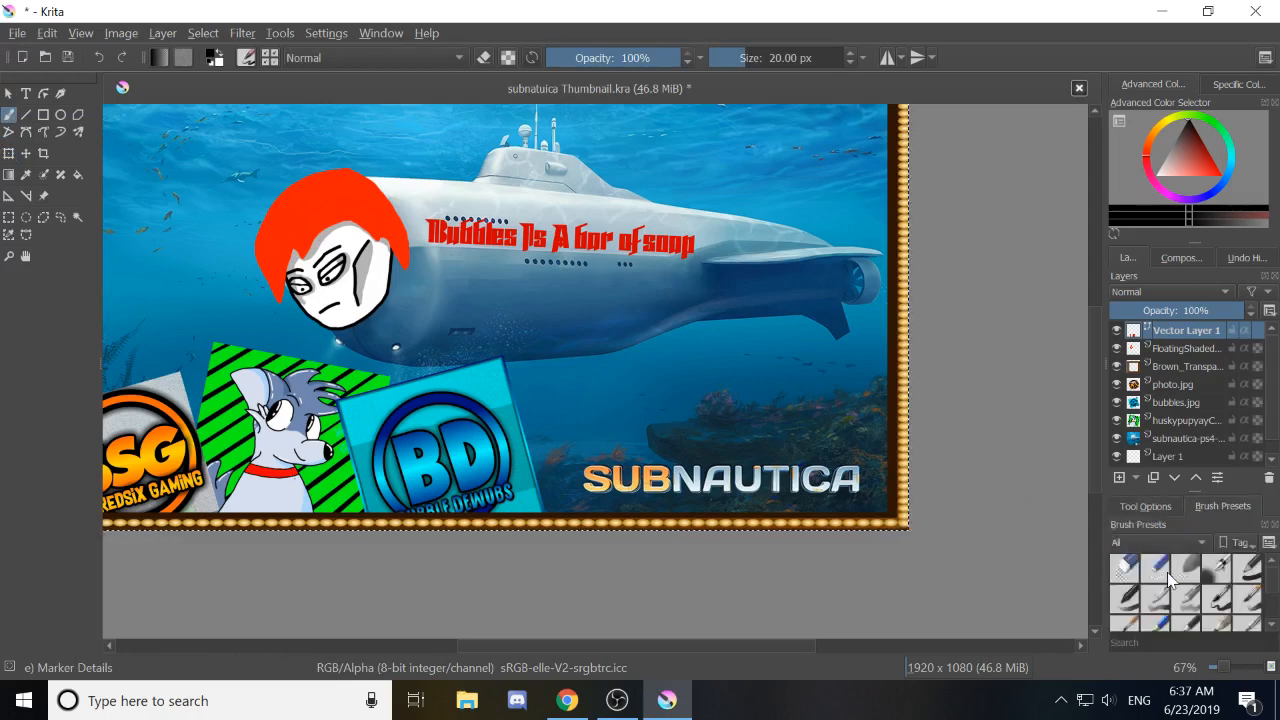
scroll(1170, 580, "down", 1)
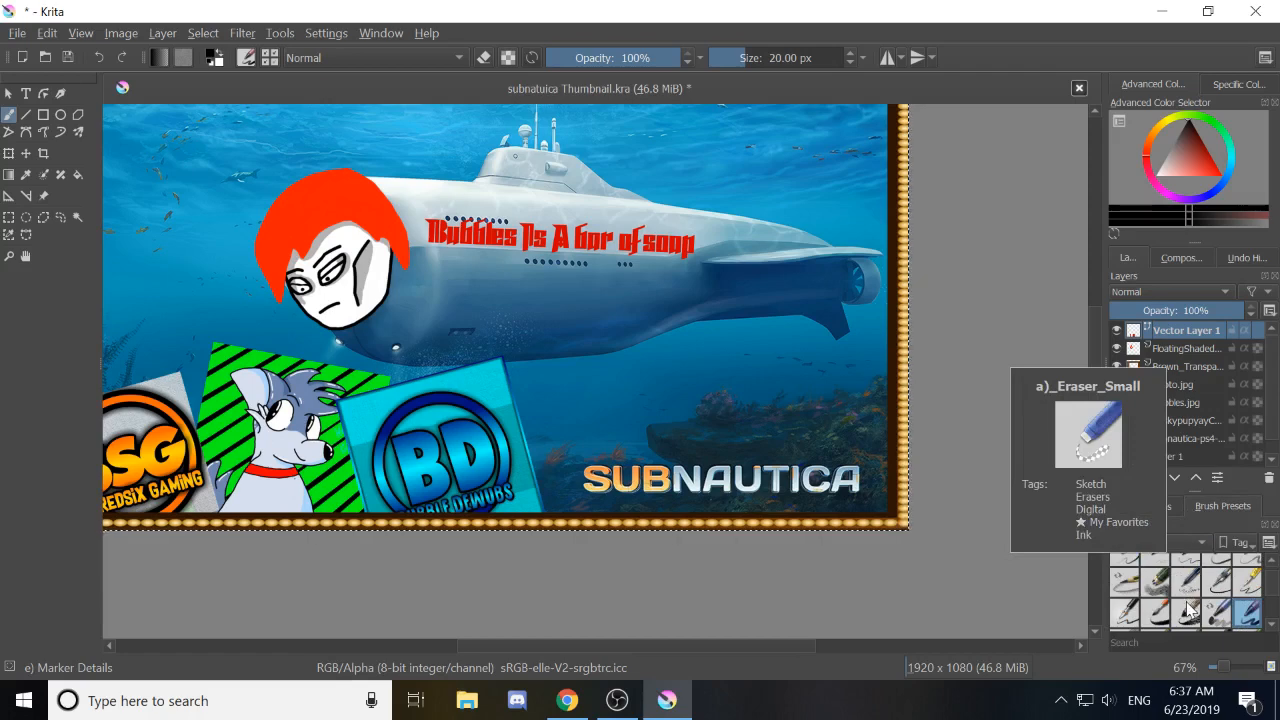
scroll(1198, 610, "down", 1)
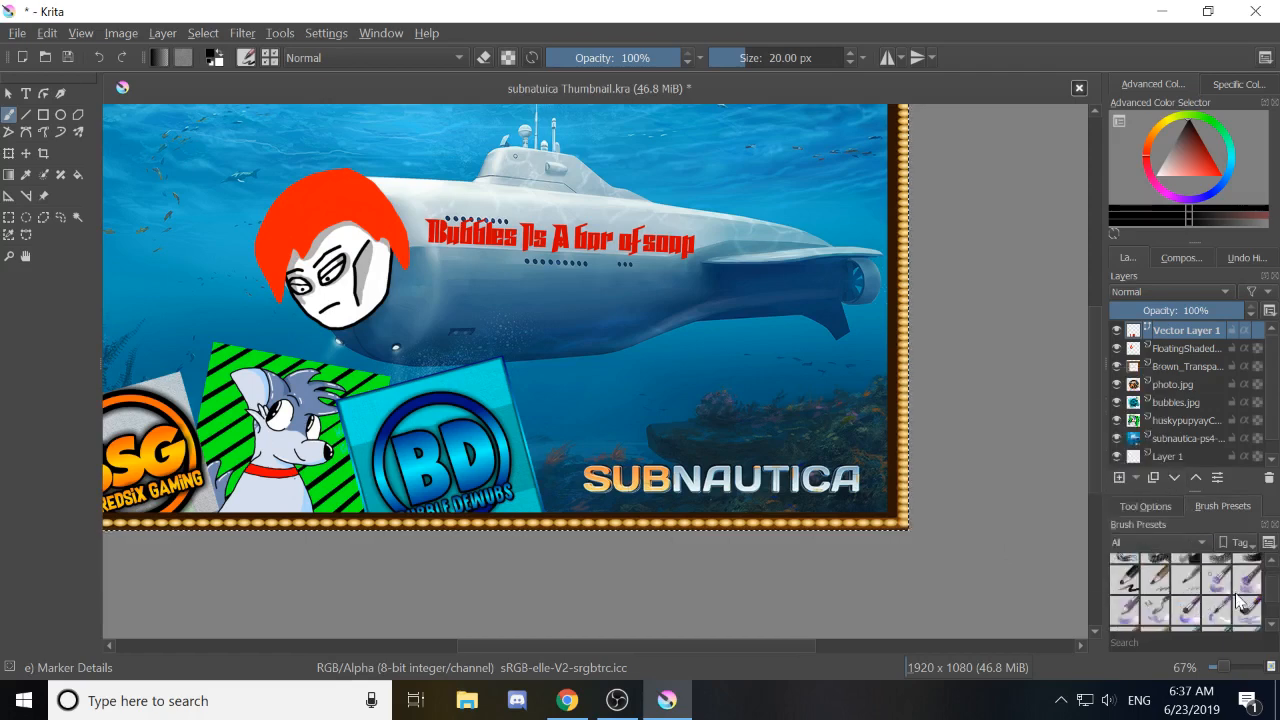
scroll(1240, 600, "down", 1)
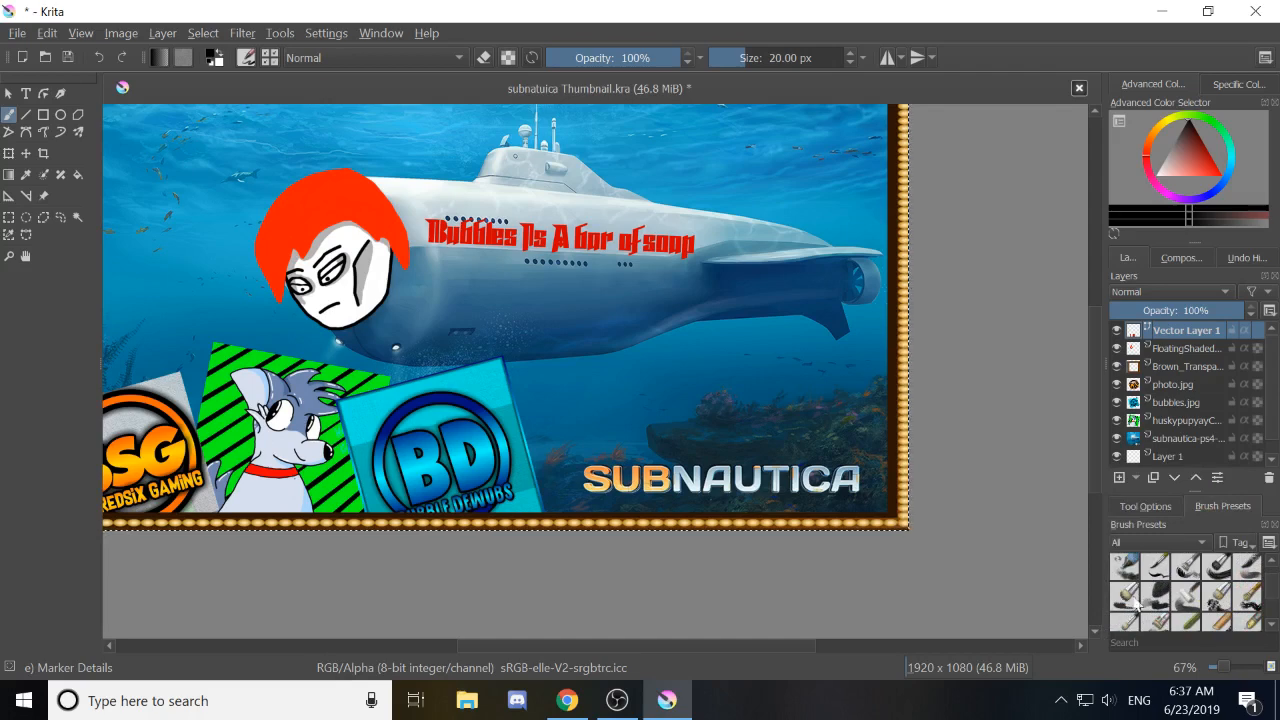
scroll(1168, 566, "down", 2)
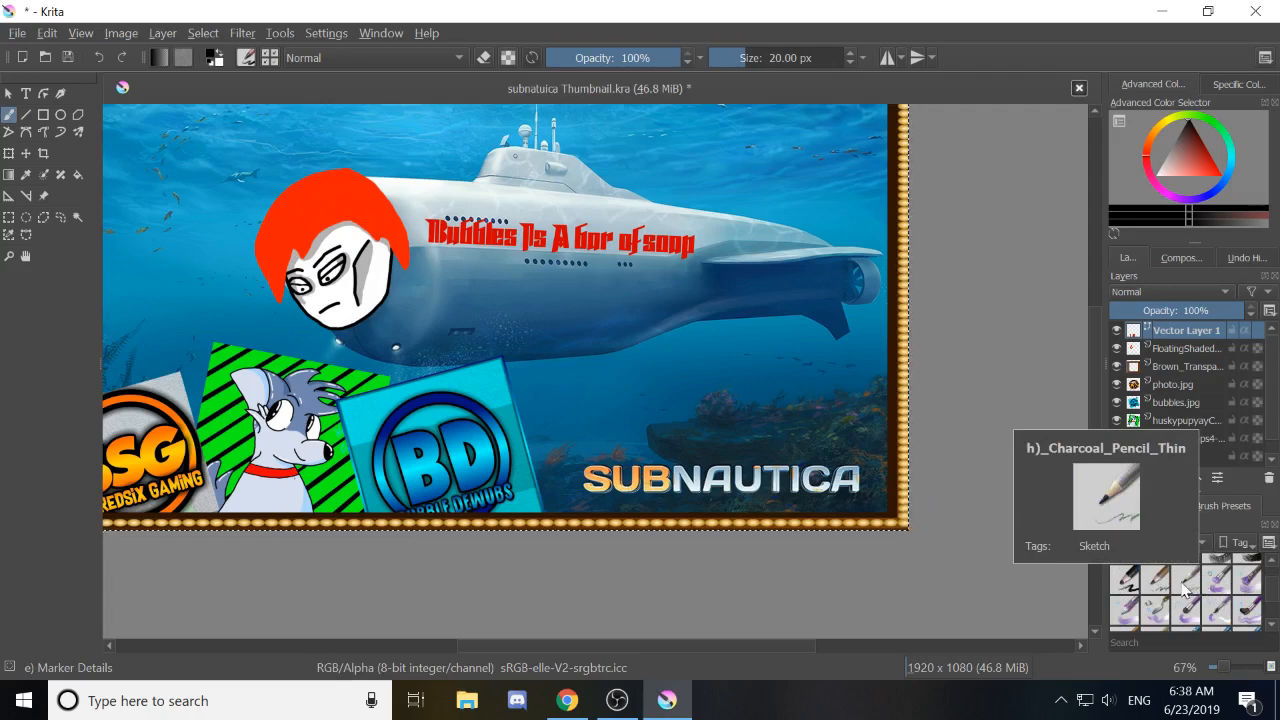
scroll(1183, 590, "down", 2)
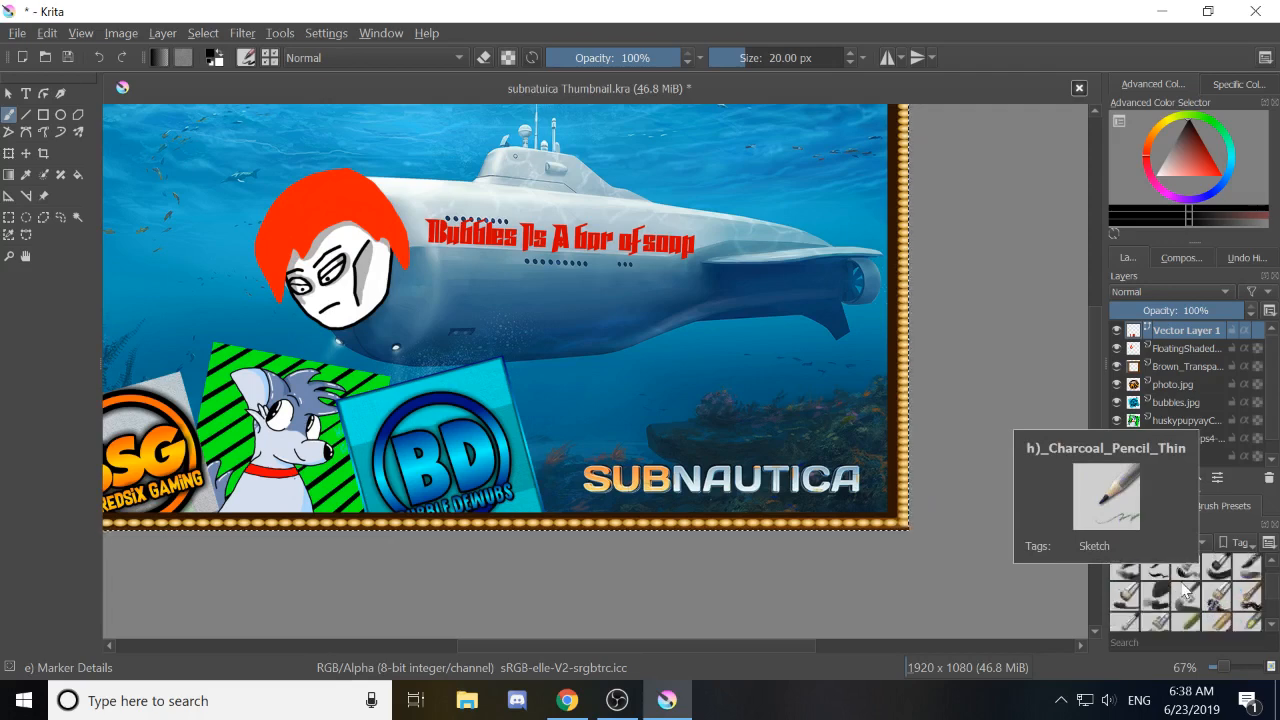
Try the Line tool by drawing 20 px black diagonal lines across the submarine's hull, undoing each one.
scroll(1188, 589, "up", 3)
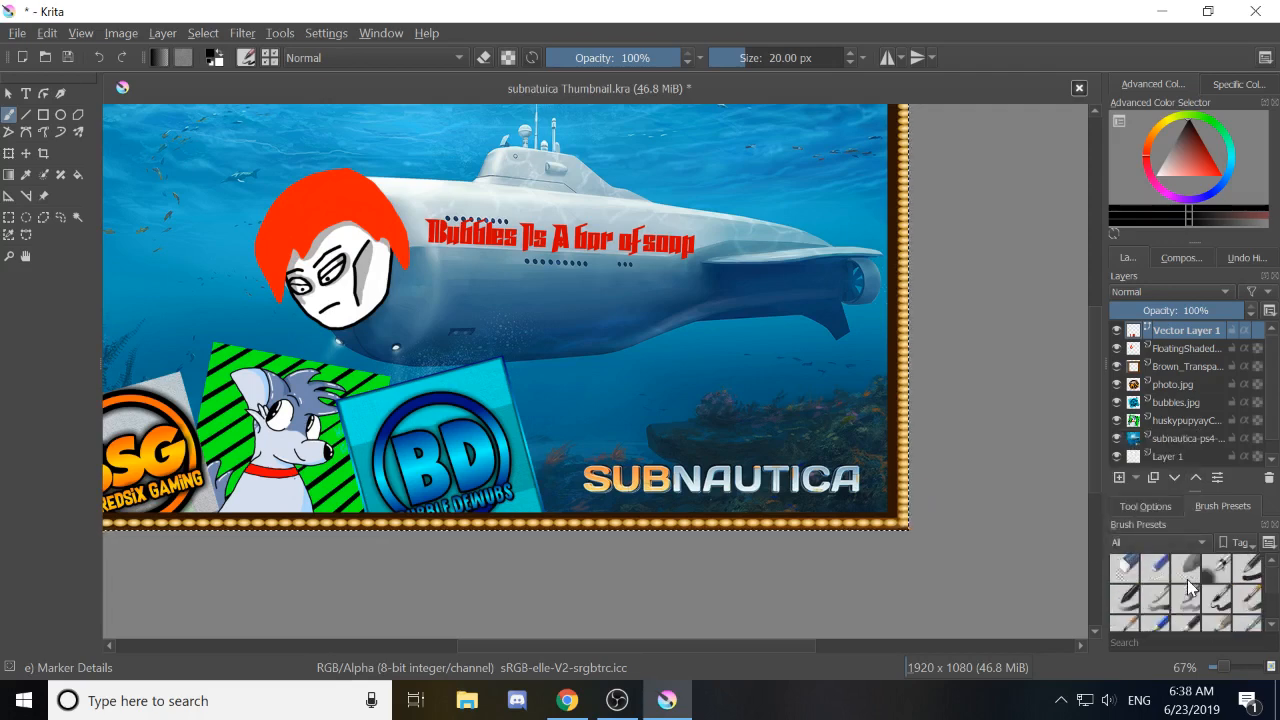
scroll(1188, 589, "down", 3)
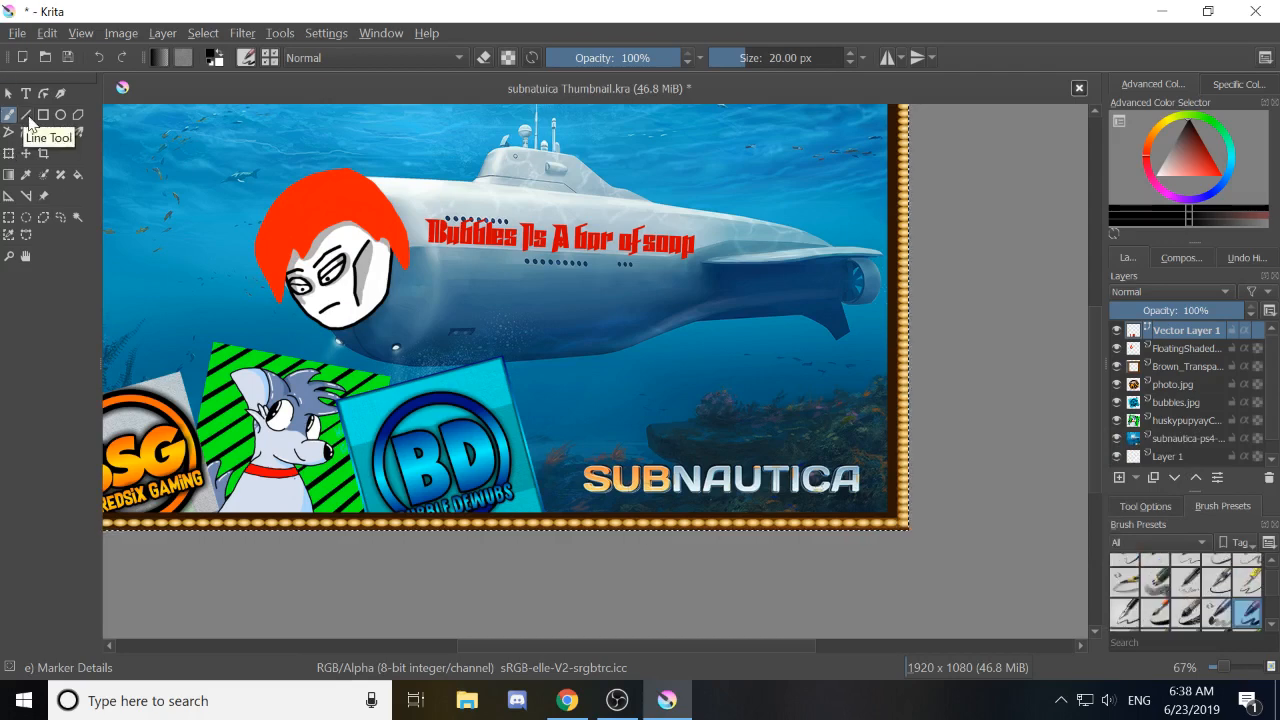
left_click(27, 116)
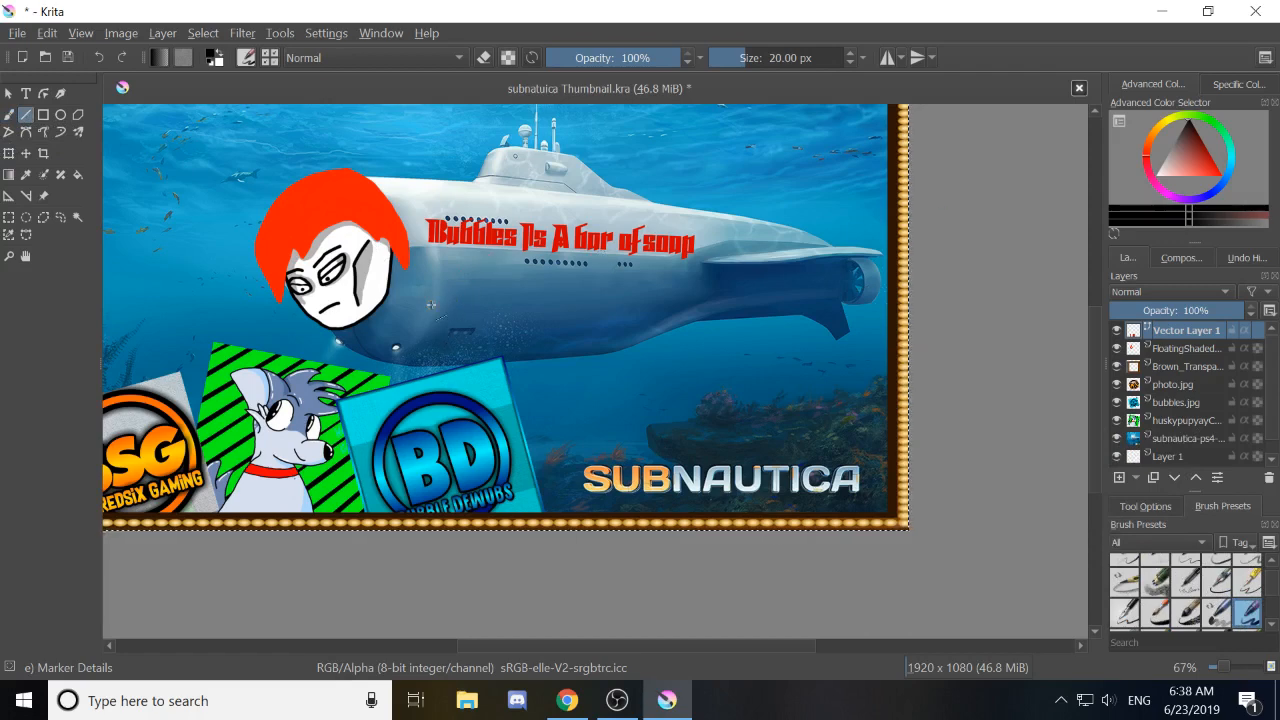
left_click_drag(431, 304, 773, 230)
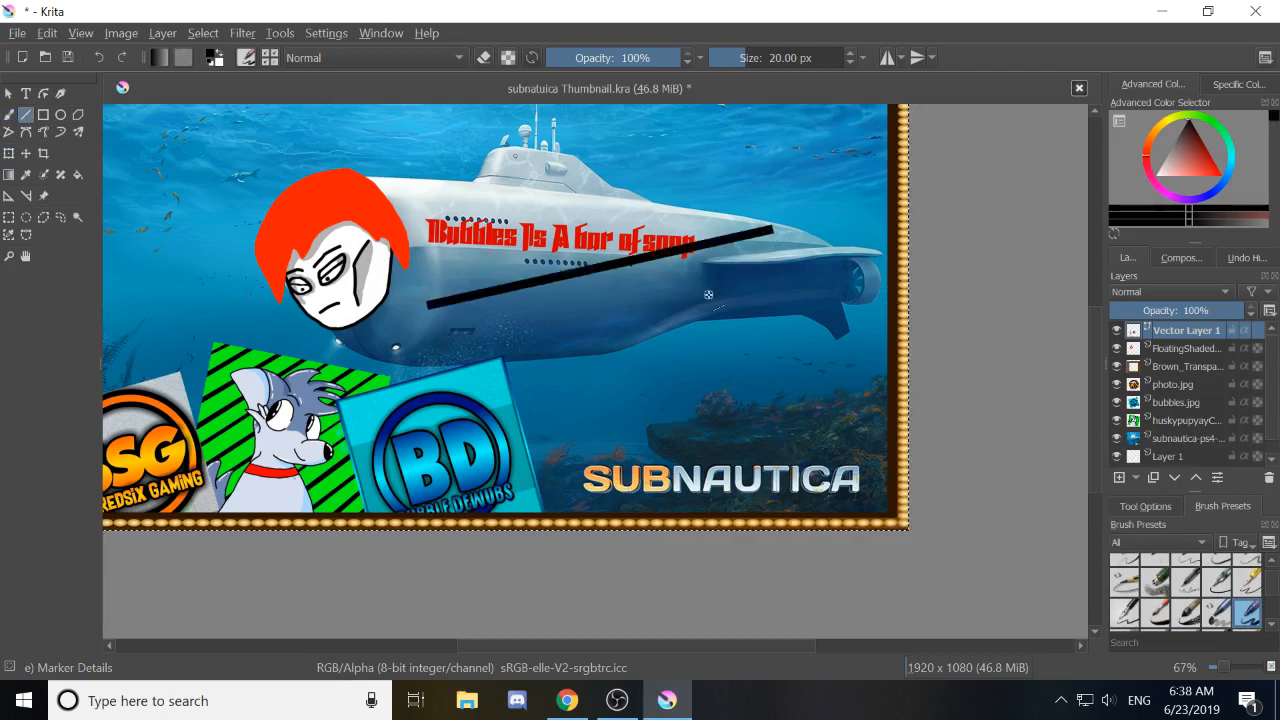
key("ctrl+z")
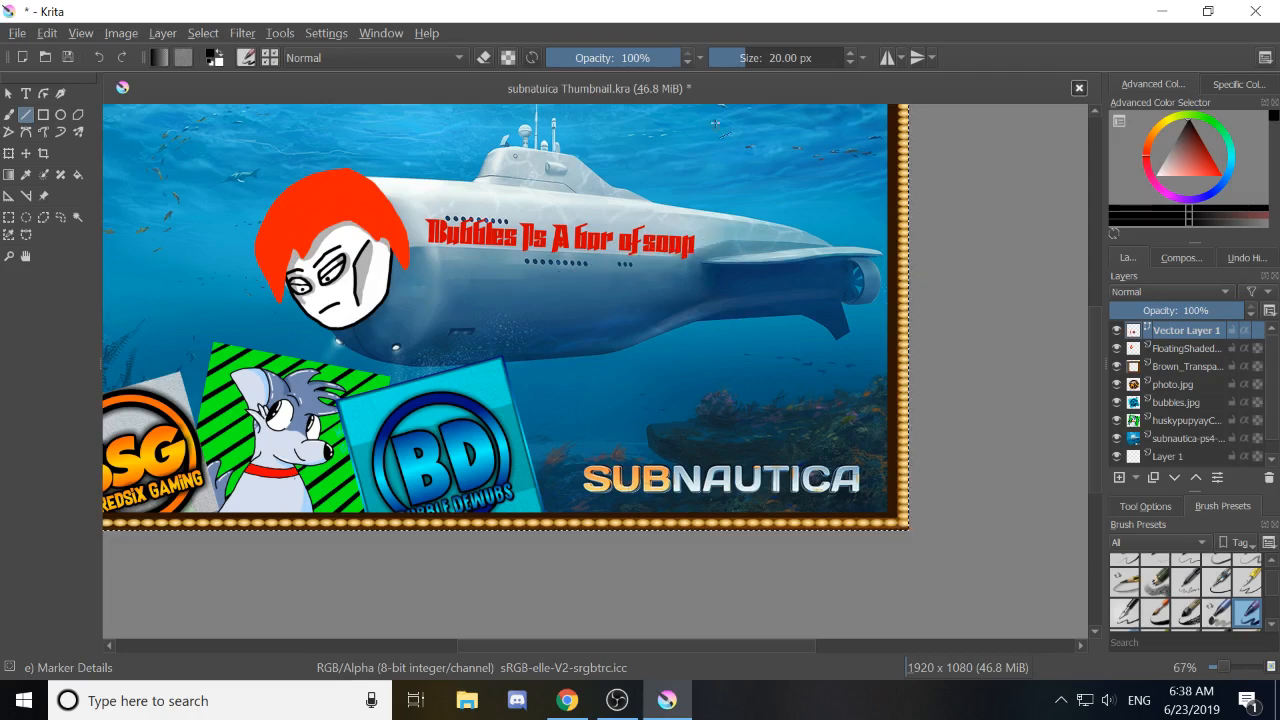
left_click_drag(484, 315, 731, 216)
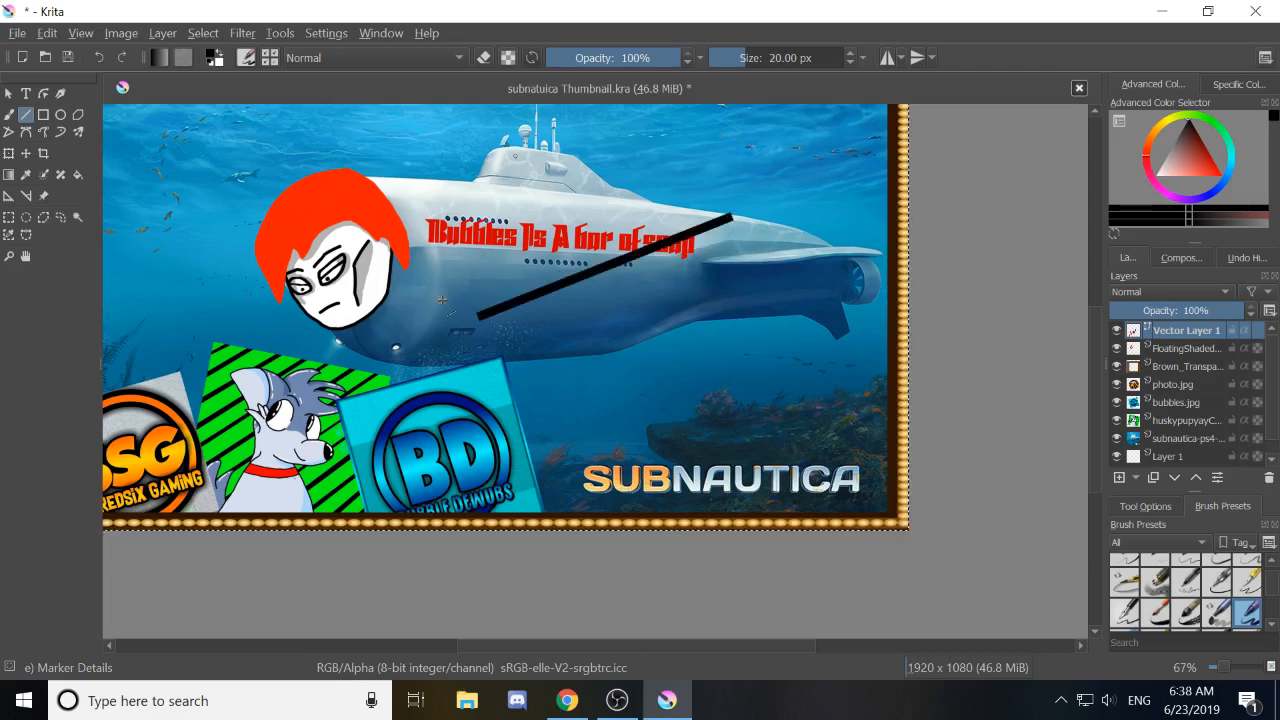
key("ctrl+z")
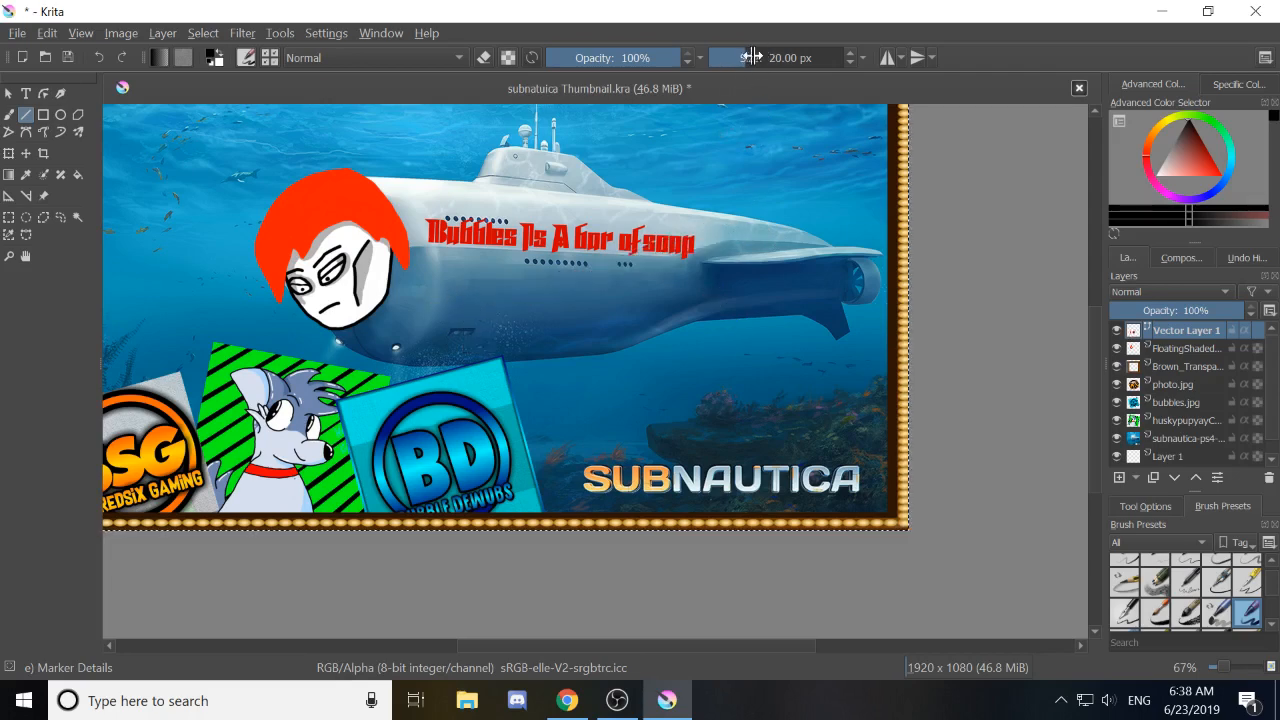
Set the brush size to 202.33 px, draw a thick diagonal line across the submarine, and undo it.
left_click_drag(754, 58, 792, 62)
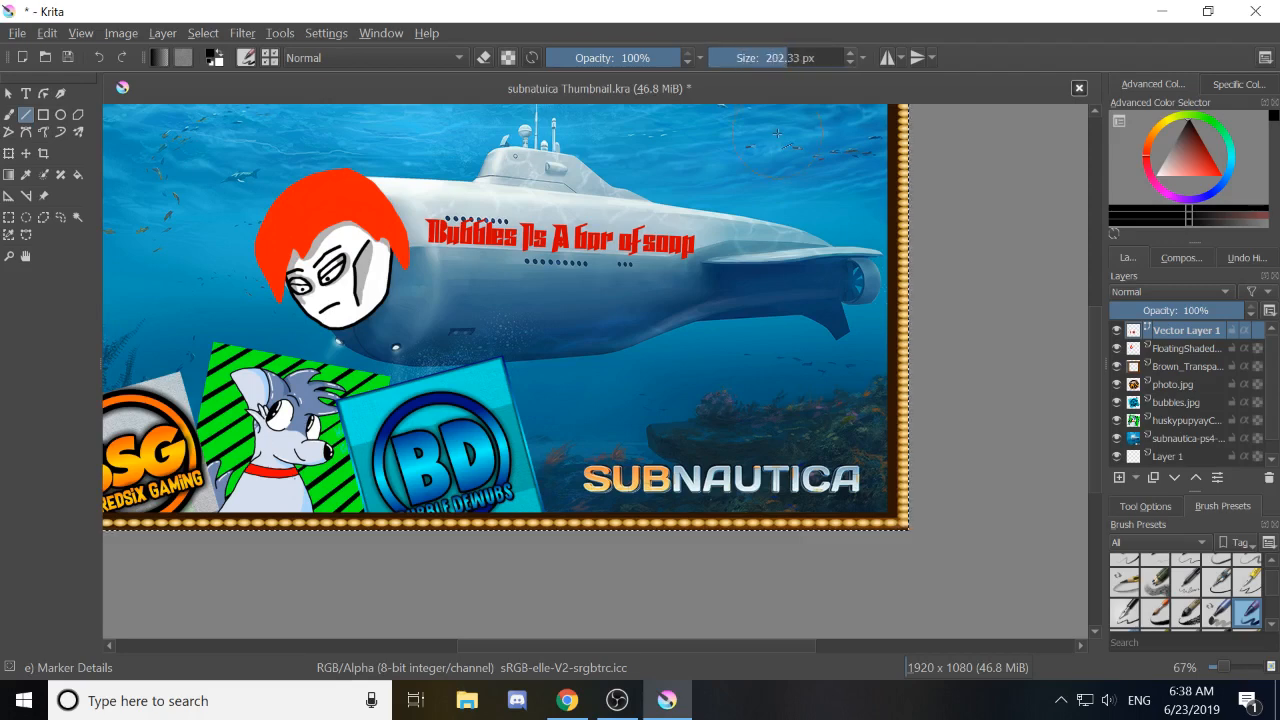
left_click_drag(420, 302, 715, 140)
key("ctrl+z")
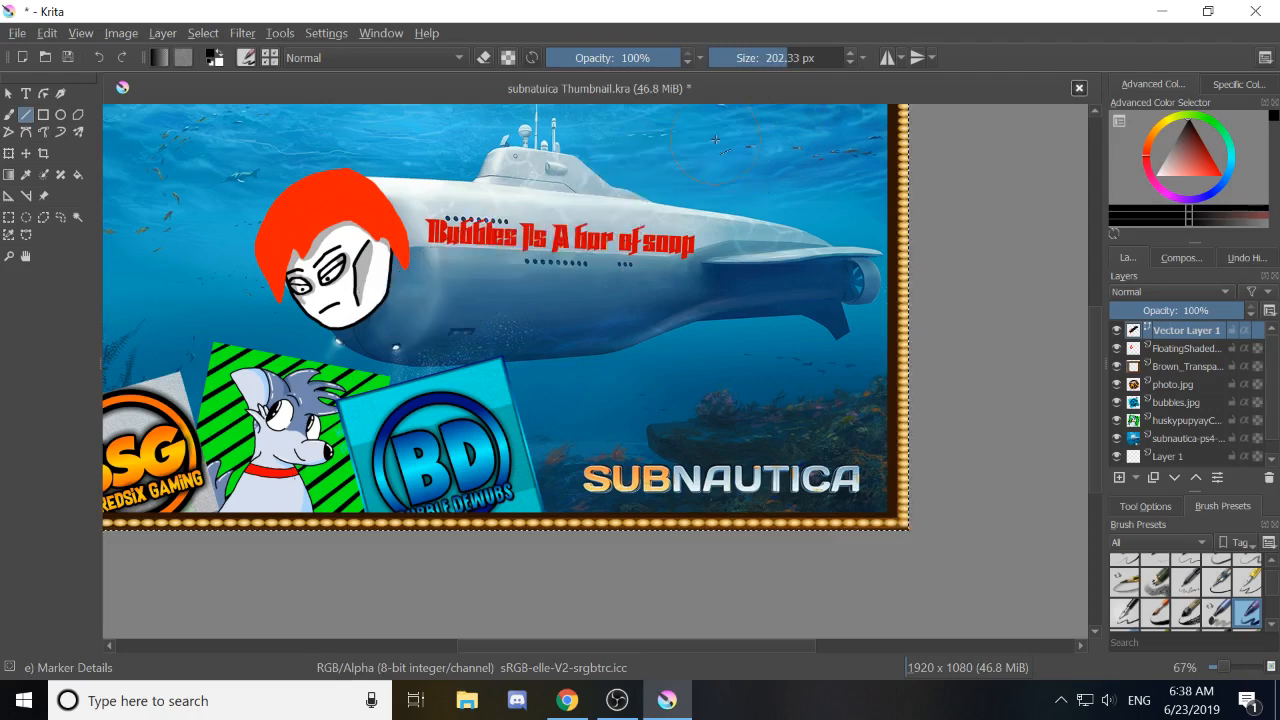
Set the brush size to 4.04 px, draw a thin diagonal line across the hull, and undo it.
left_click_drag(731, 58, 716, 58)
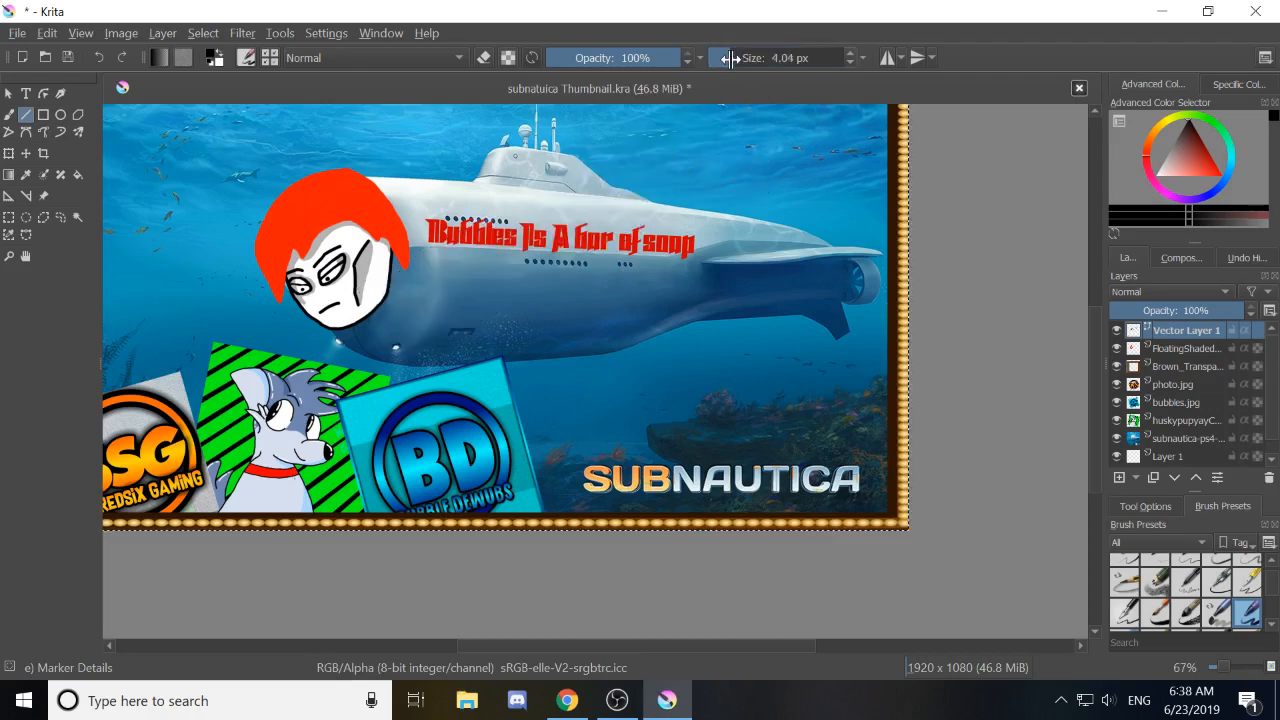
left_click_drag(466, 330, 735, 192)
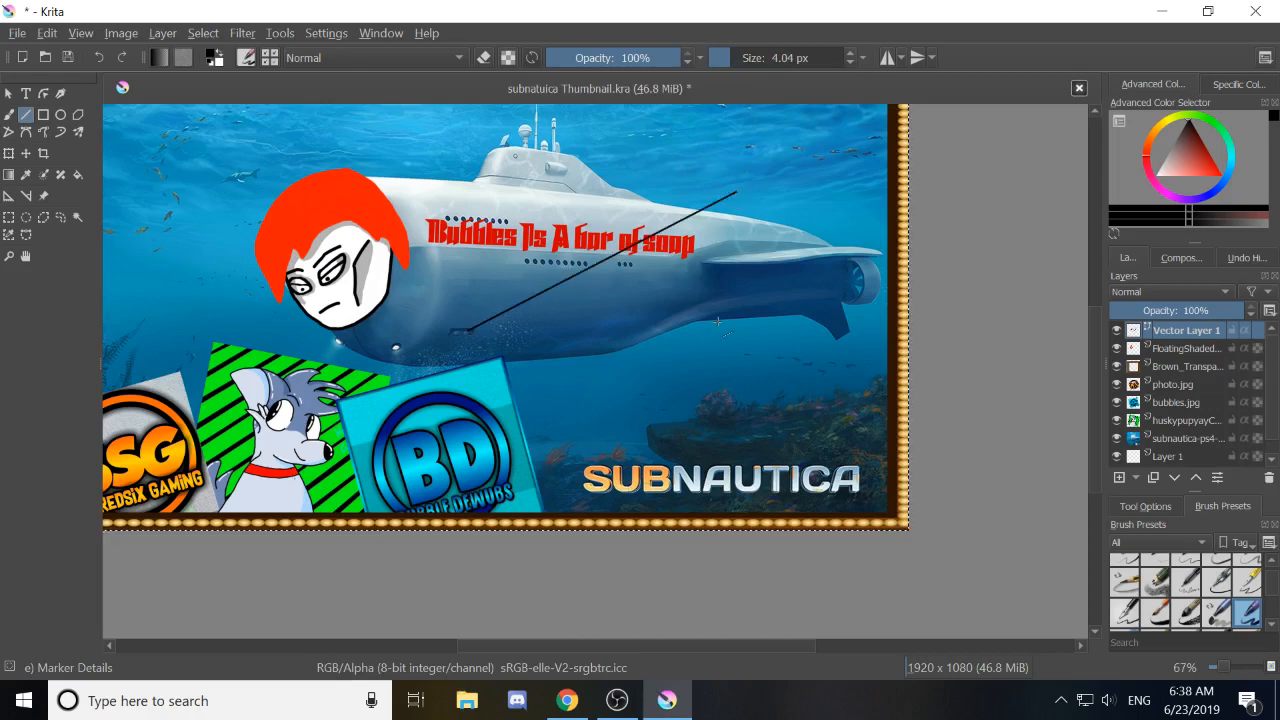
key("ctrl+z")
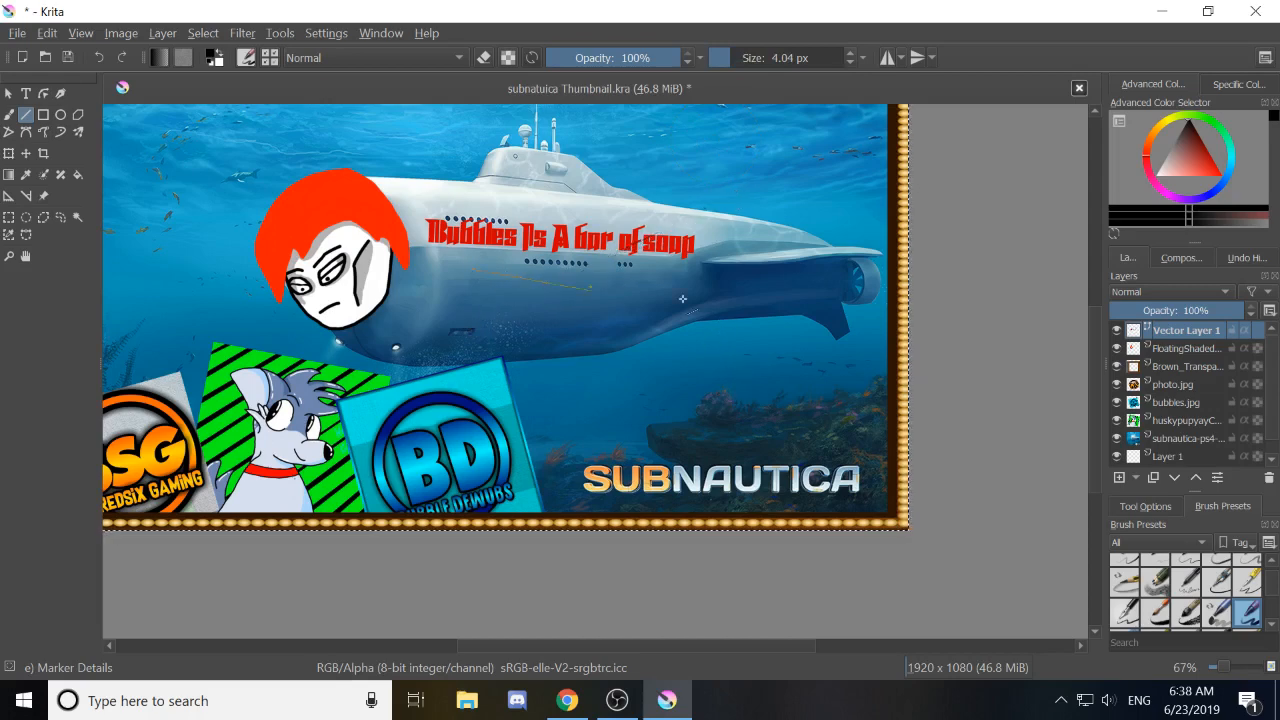
Try drawing straight thin lines in different directions over the submarine, and undo the horizontal line past its propeller.
left_click_drag(683, 298, 445, 260)
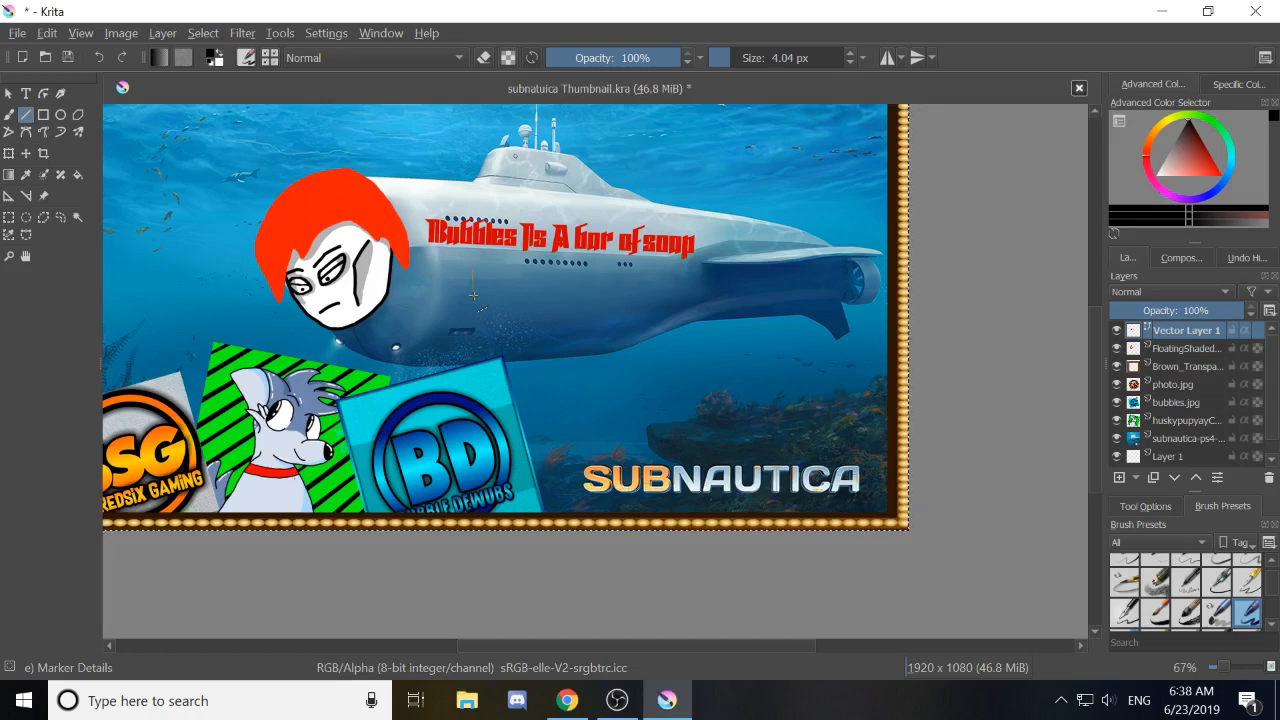
left_click_drag(586, 263, 413, 308)
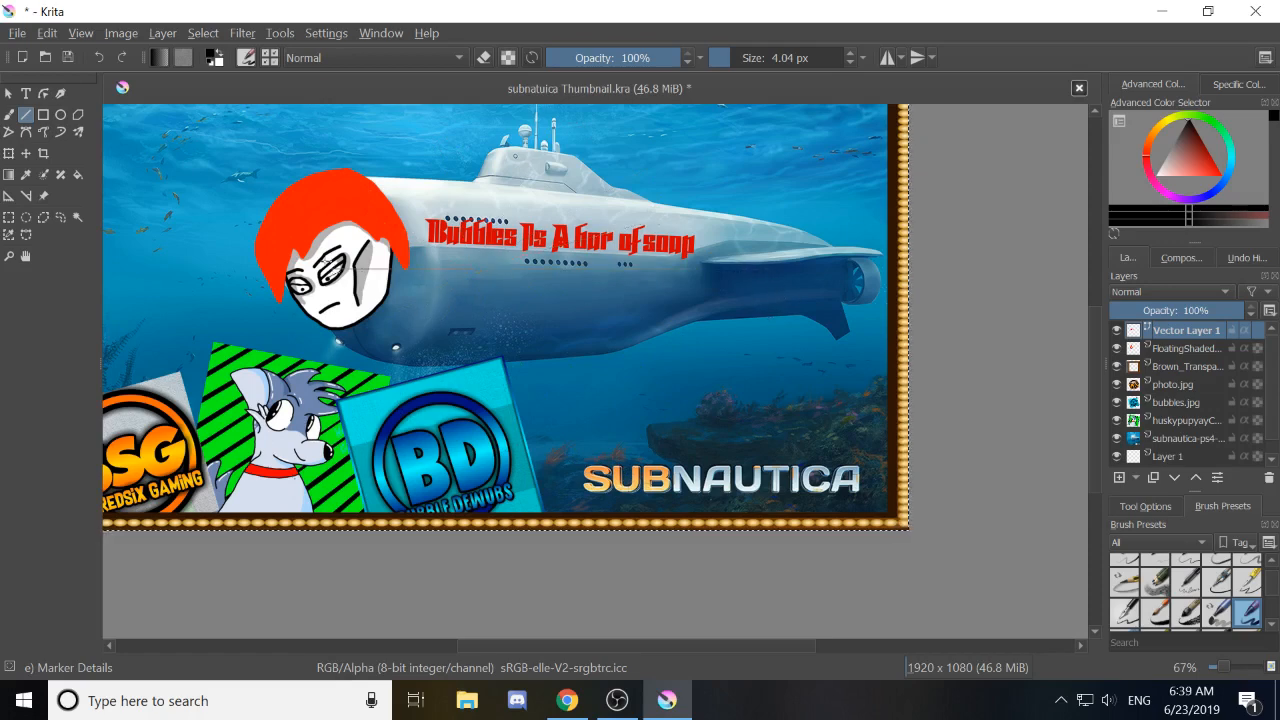
left_click_drag(326, 261, 1056, 491)
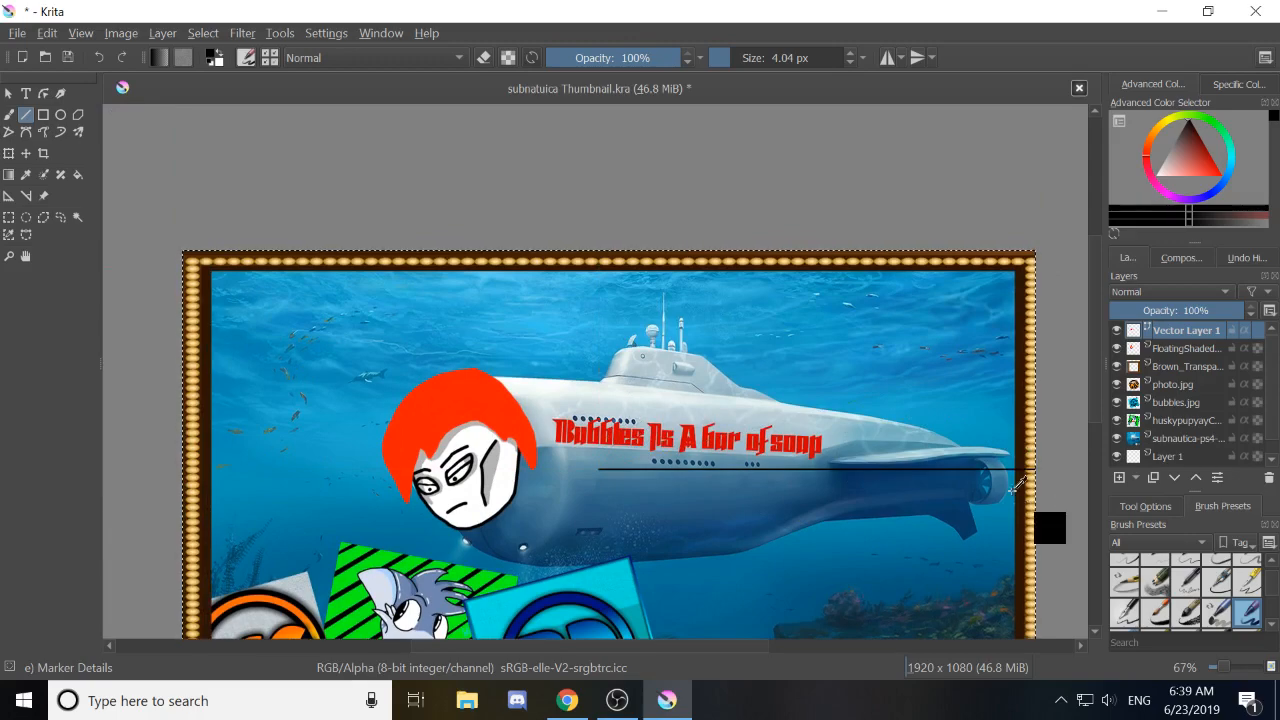
key("ctrl+z")
scroll(856, 465, "down", 1)
left_click_drag(792, 484, 735, 366)
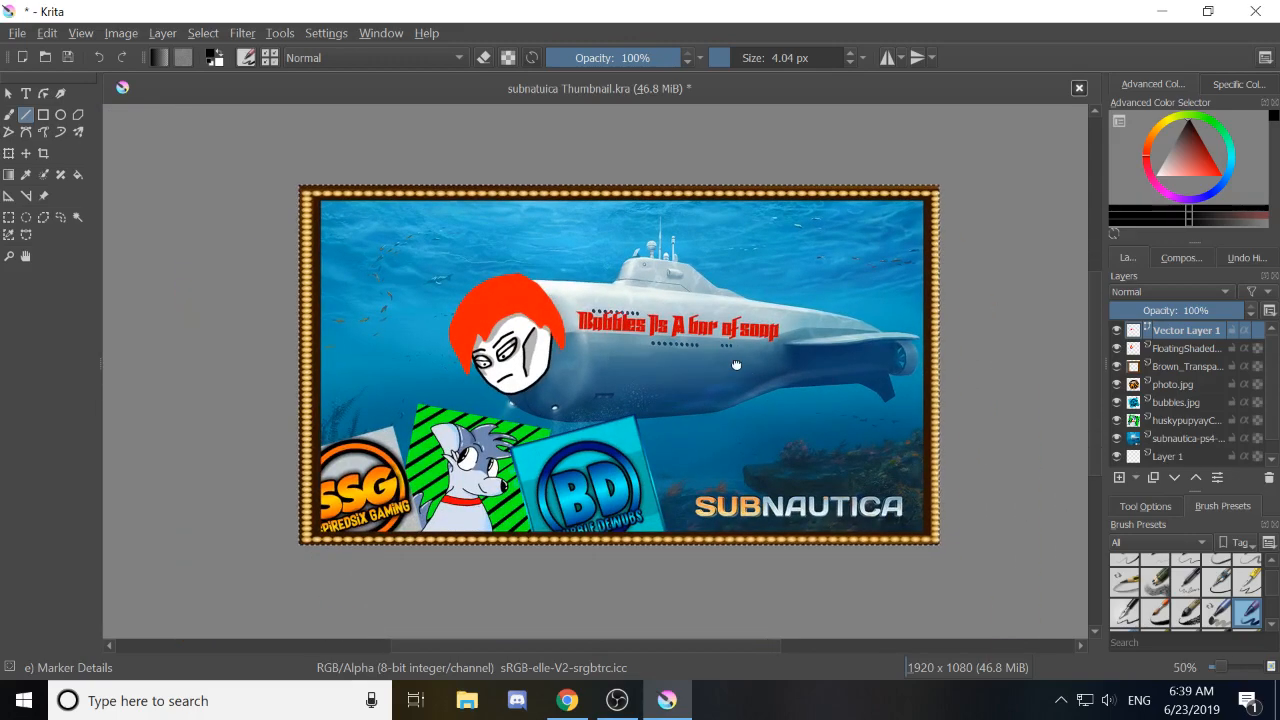
scroll(690, 366, "up", 1)
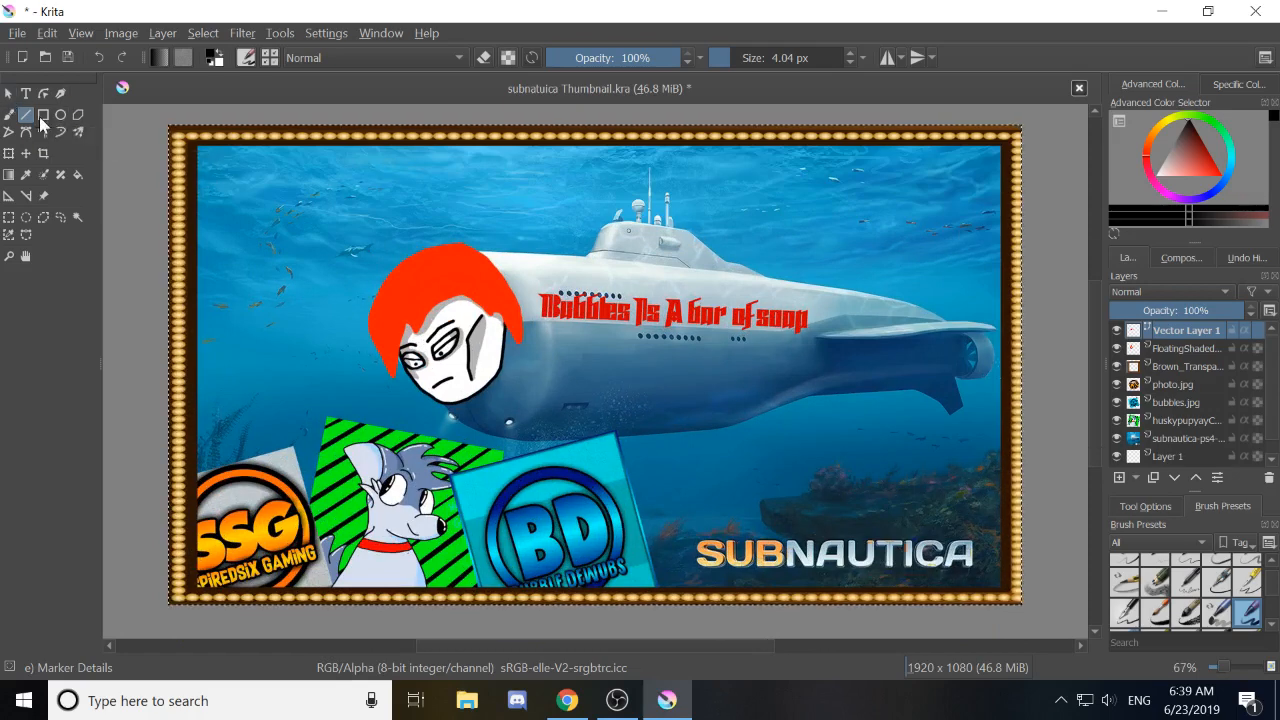
Try the Rectangle and Ellipse tools by drawing outlines around the red-haired character's head, undoing the shapes.
left_click(43, 115)
left_click_drag(310, 208, 546, 396)
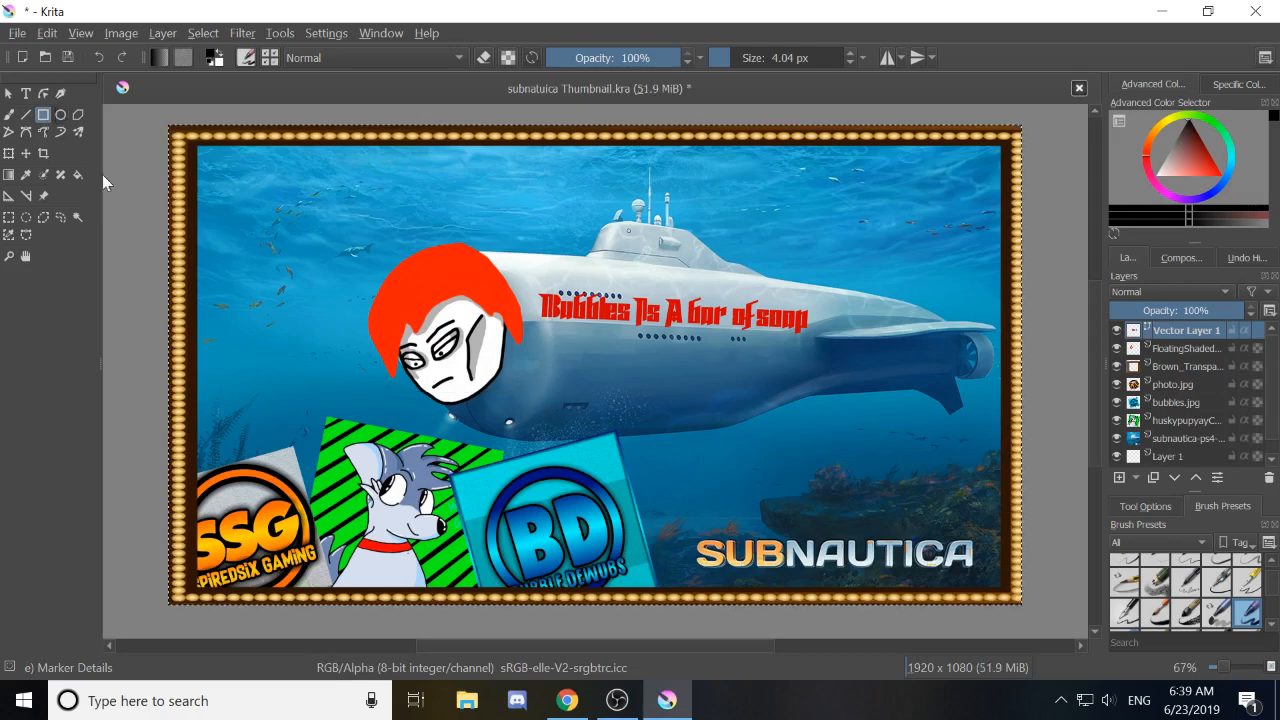
left_click(60, 115)
left_click_drag(284, 278, 478, 454)
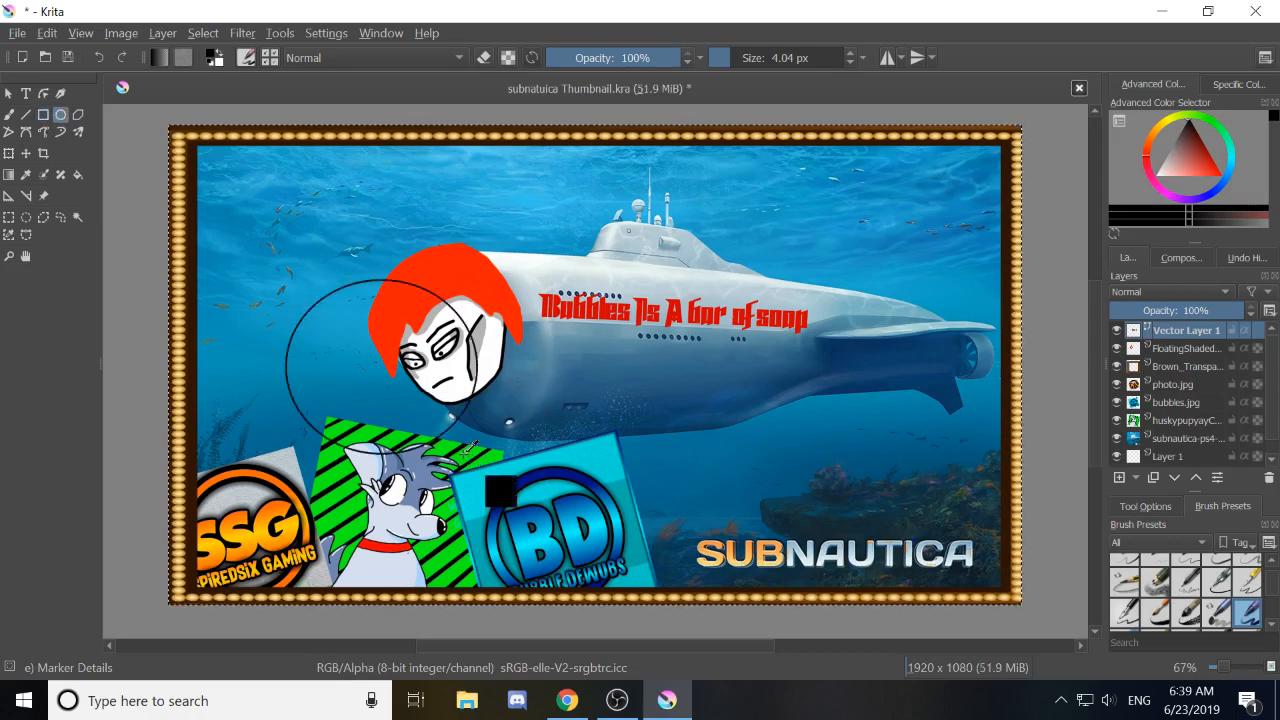
key("ctrl+z")
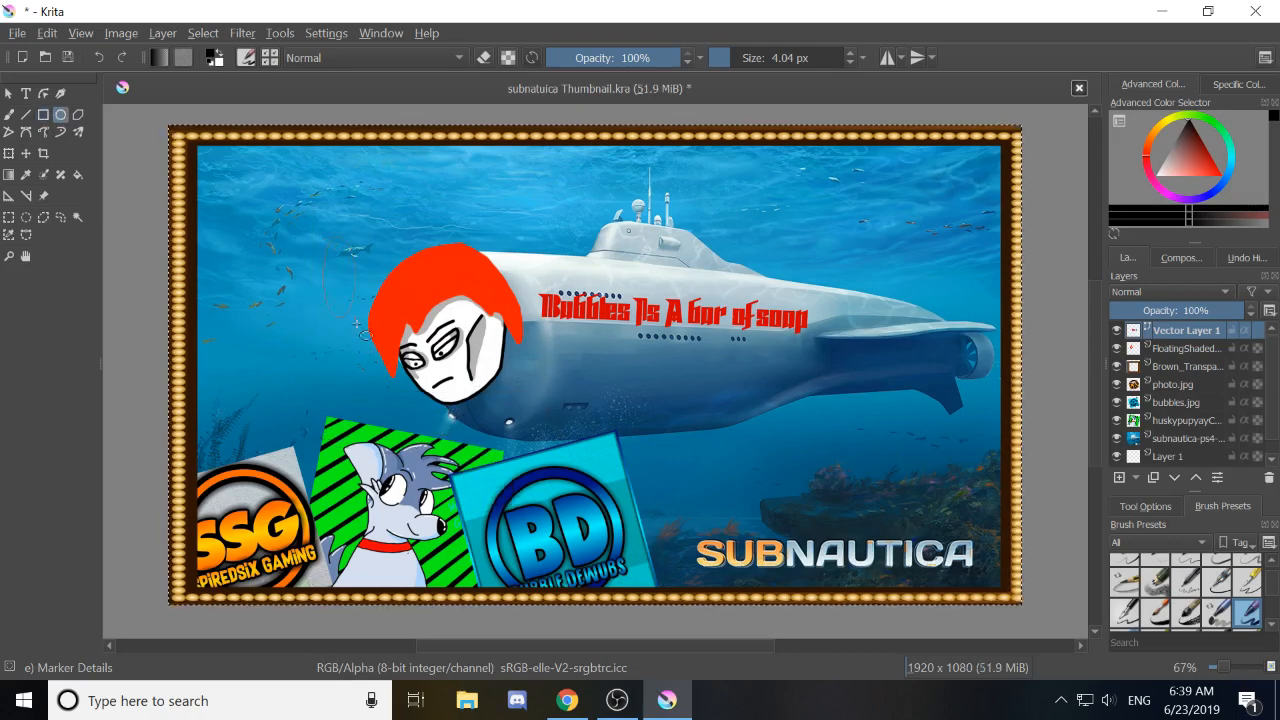
left_click_drag(357, 323, 497, 424)
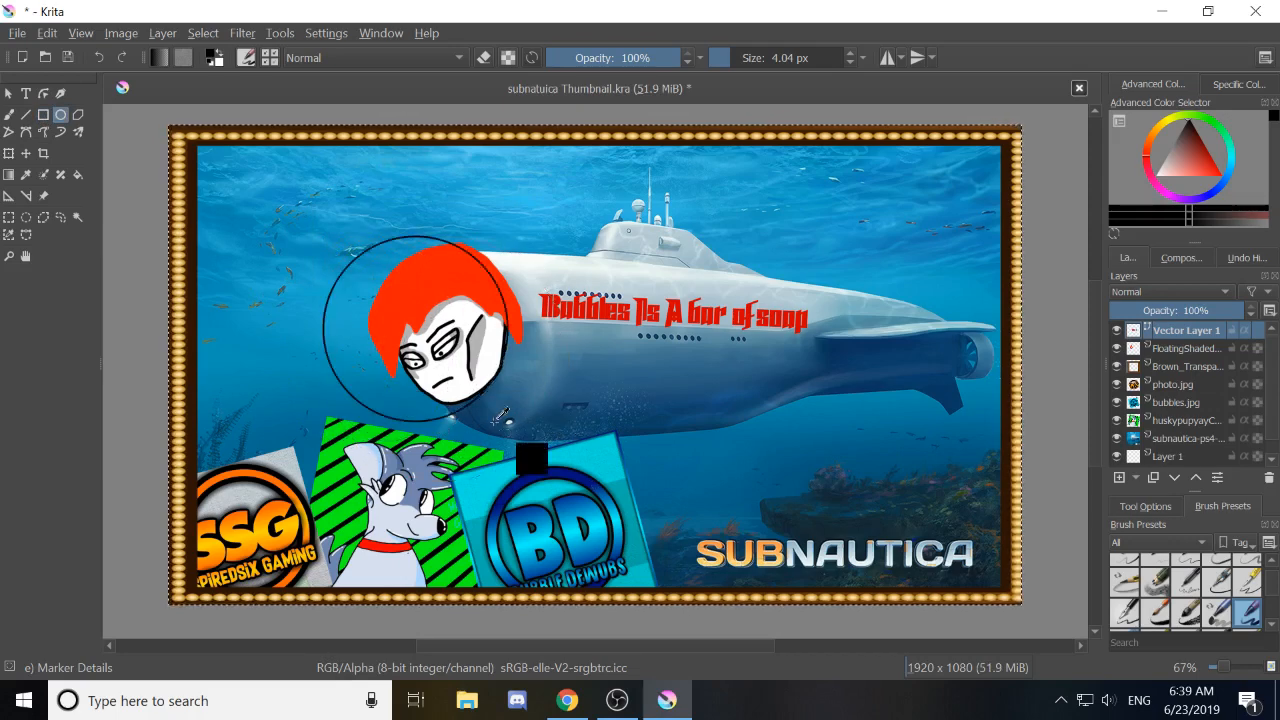
key("ctrl+z")
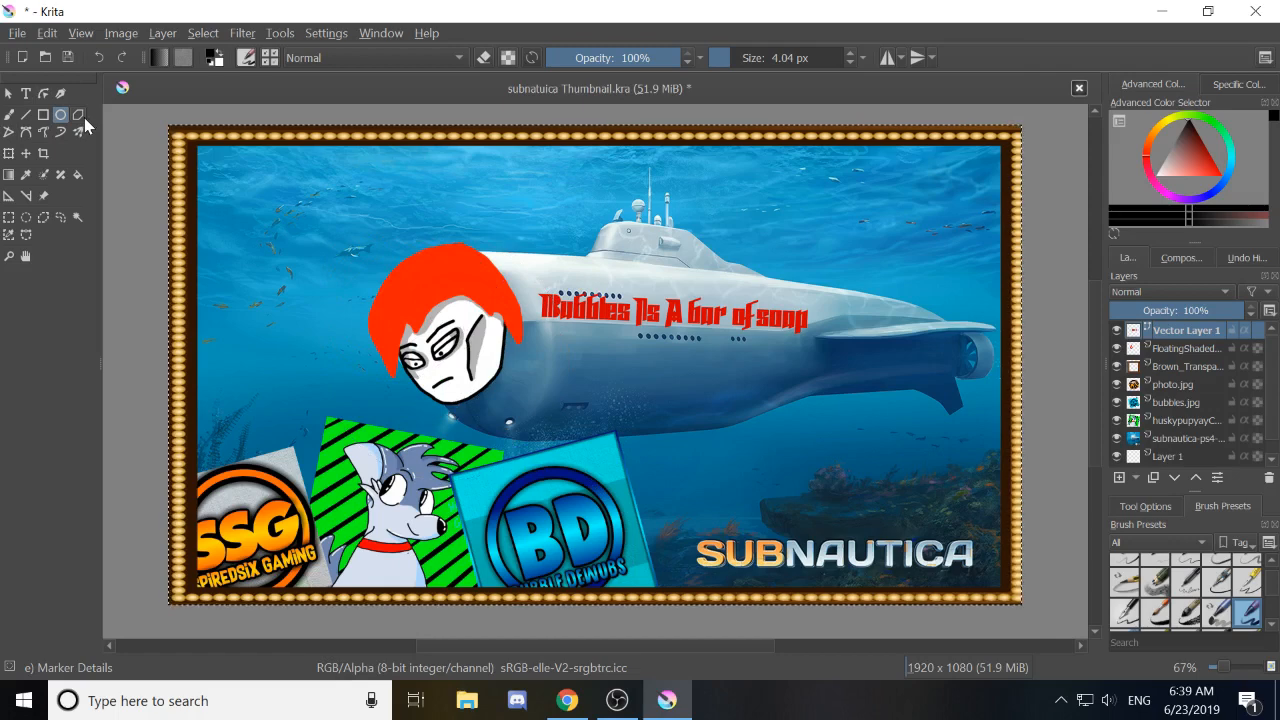
Try the Polygon tool by drawing a closed four-sided outline over the character's hair and the water, and undo it.
left_click(371, 209)
left_click(473, 201)
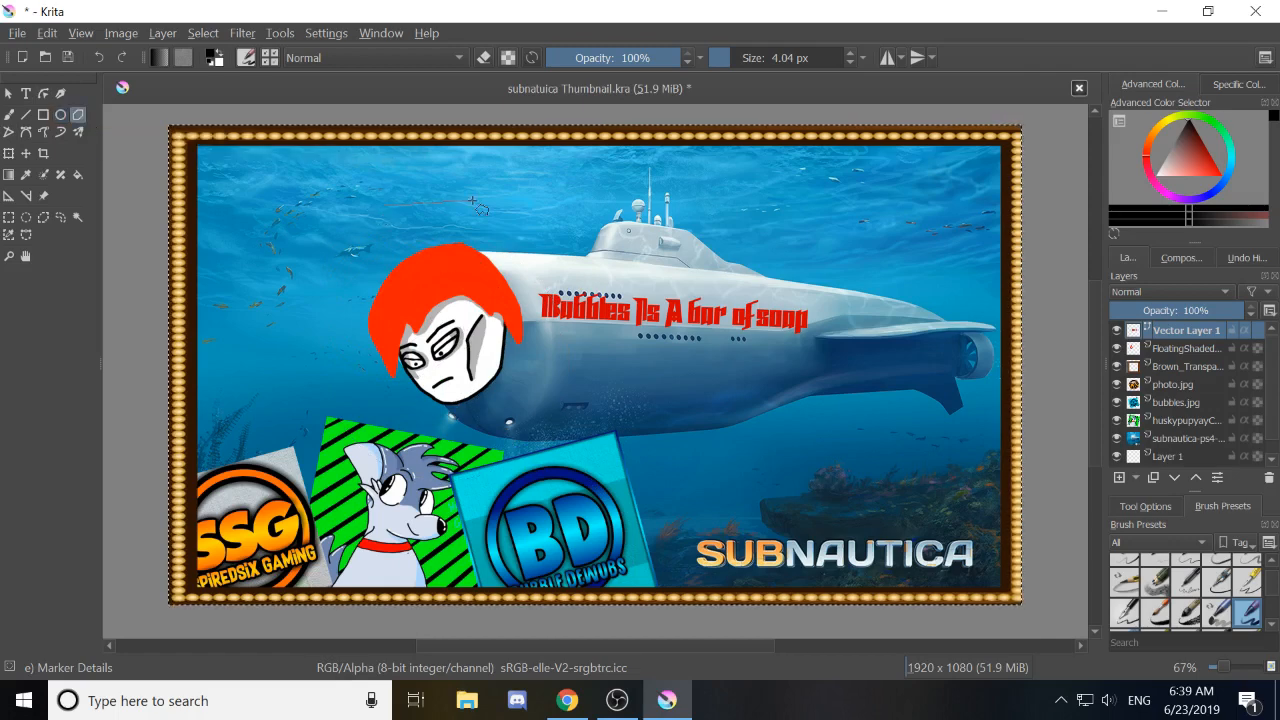
left_click(473, 310)
left_click(312, 288)
left_click(308, 209)
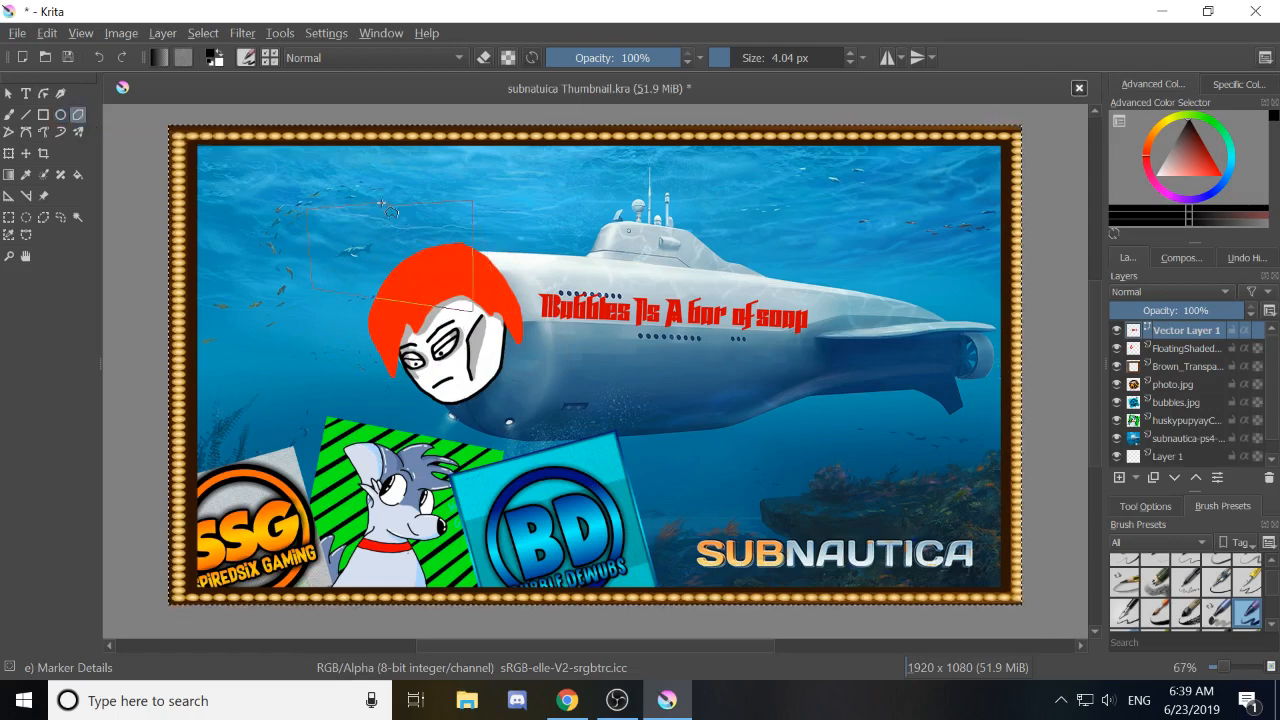
left_click(381, 205)
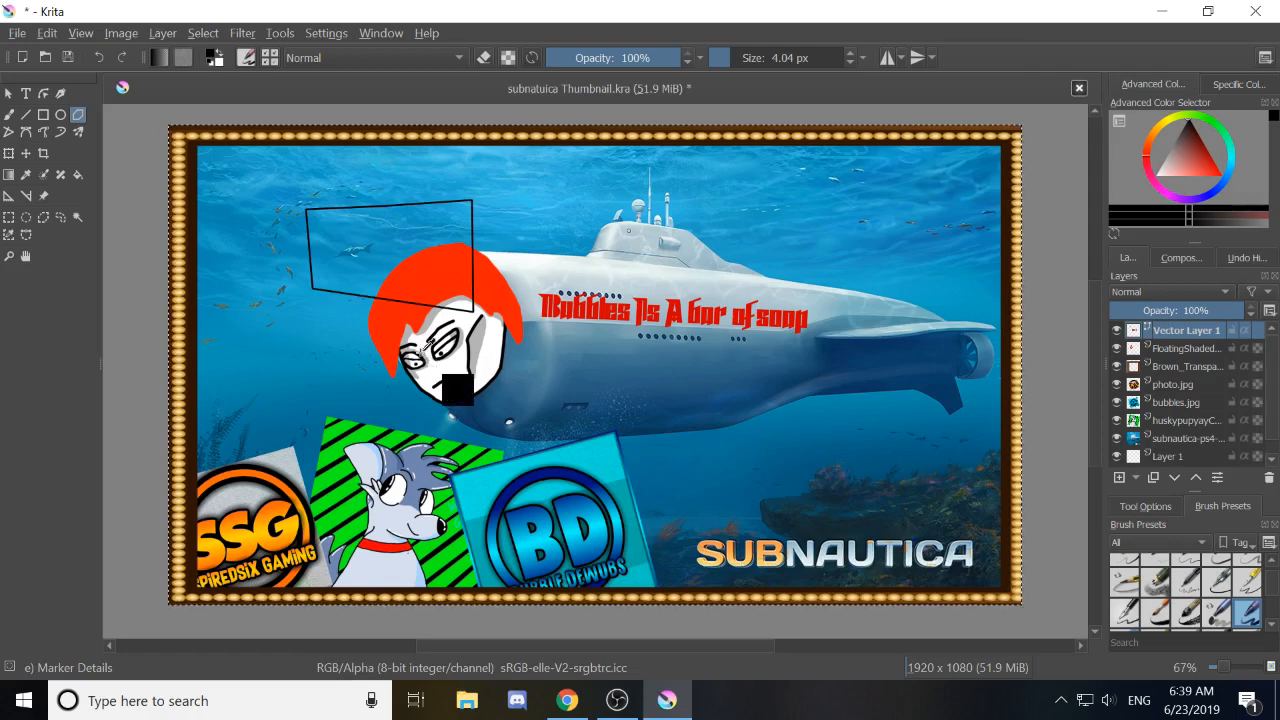
key("ctrl+z")
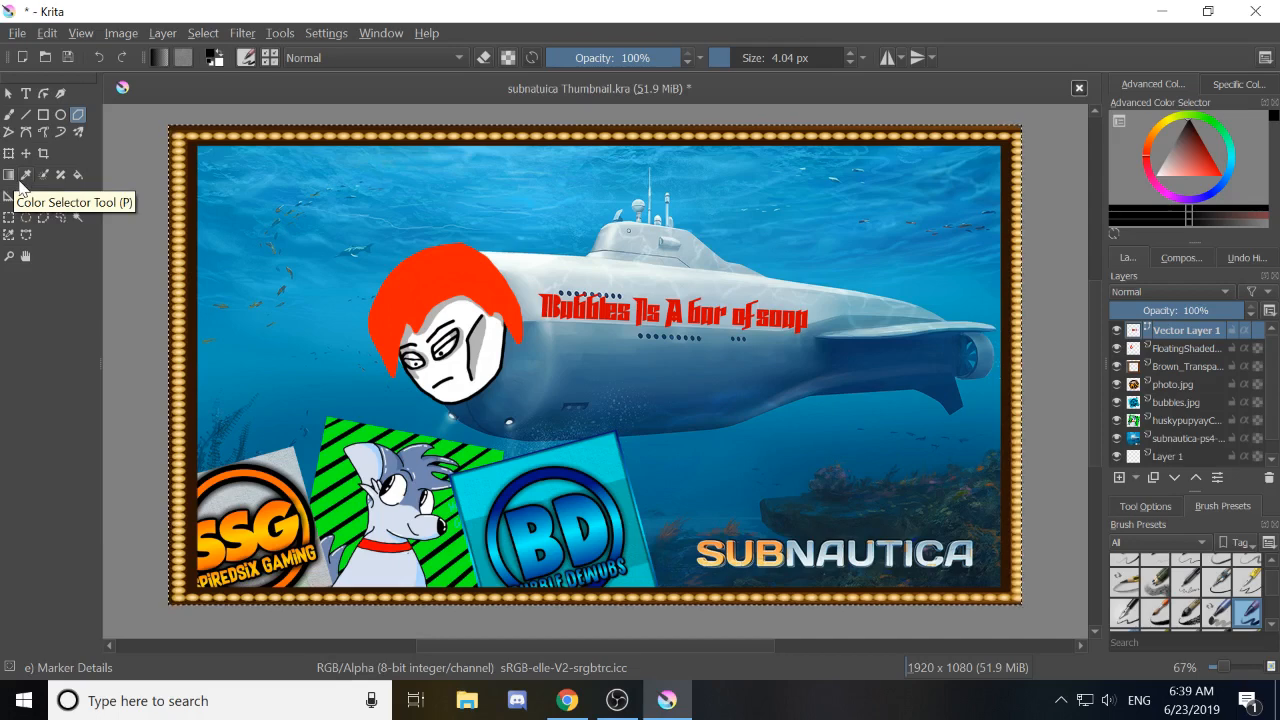
Sample the orange-red of the character's hair with the Color Selector Tool.
left_click(22, 178)
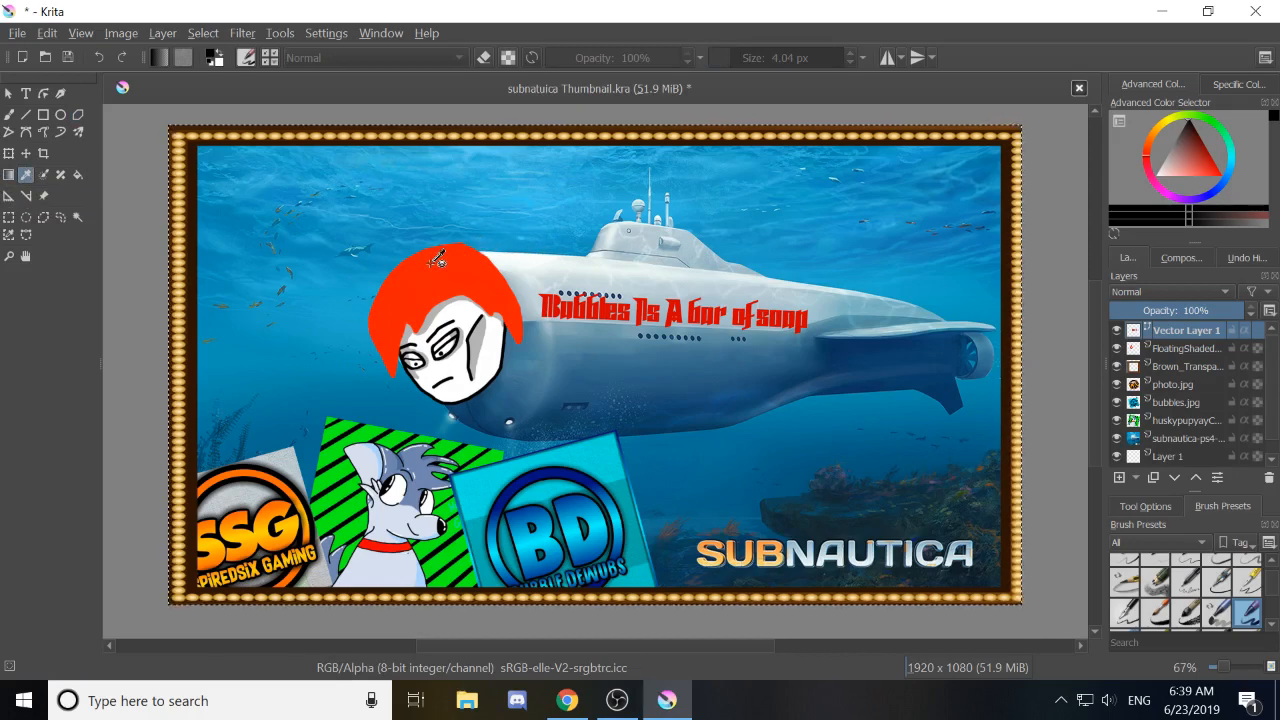
left_click(462, 260)
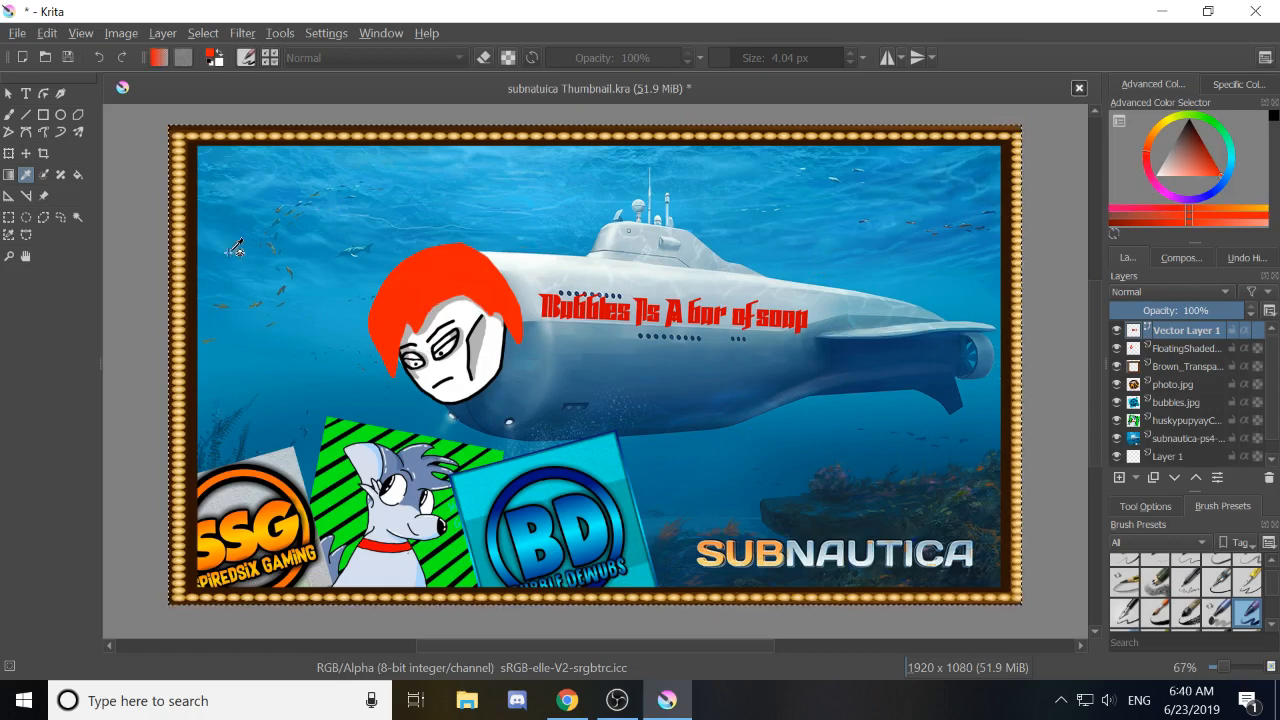
Fill the character's hair on its own layer with a dark red using the Fill tool, inspect the edges, and undo the fill.
left_click(78, 175)
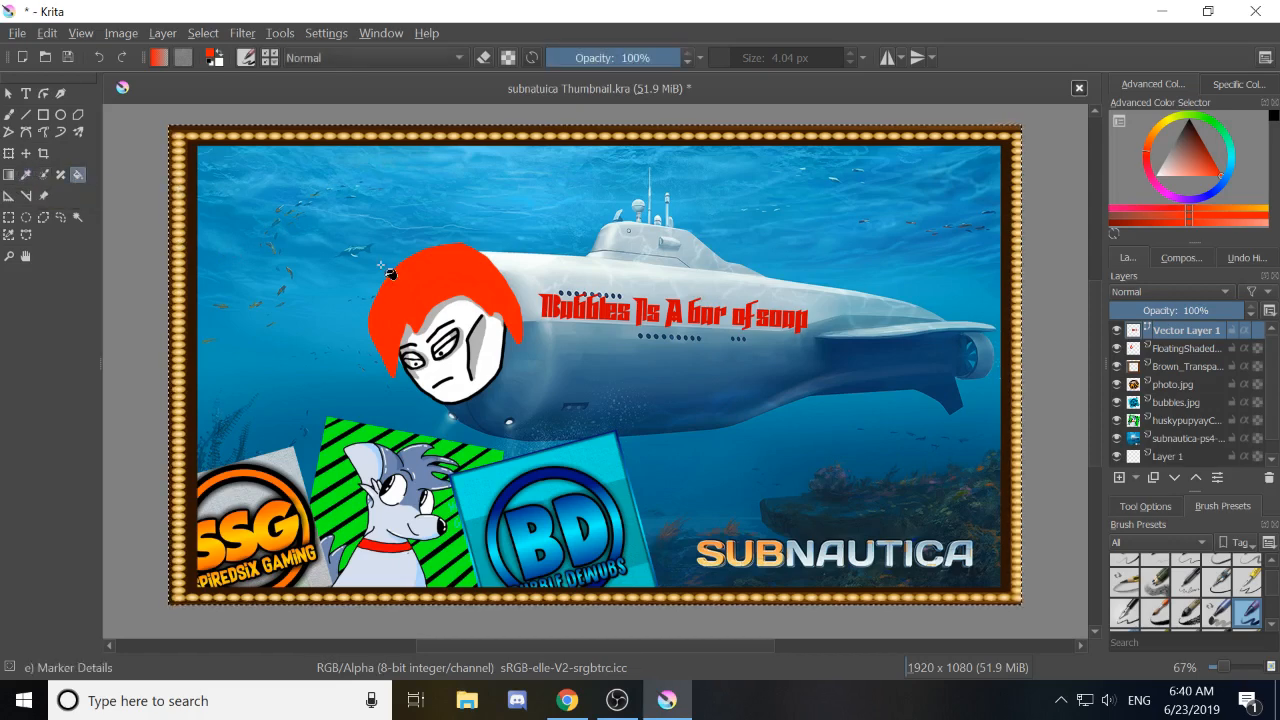
left_click(1198, 137)
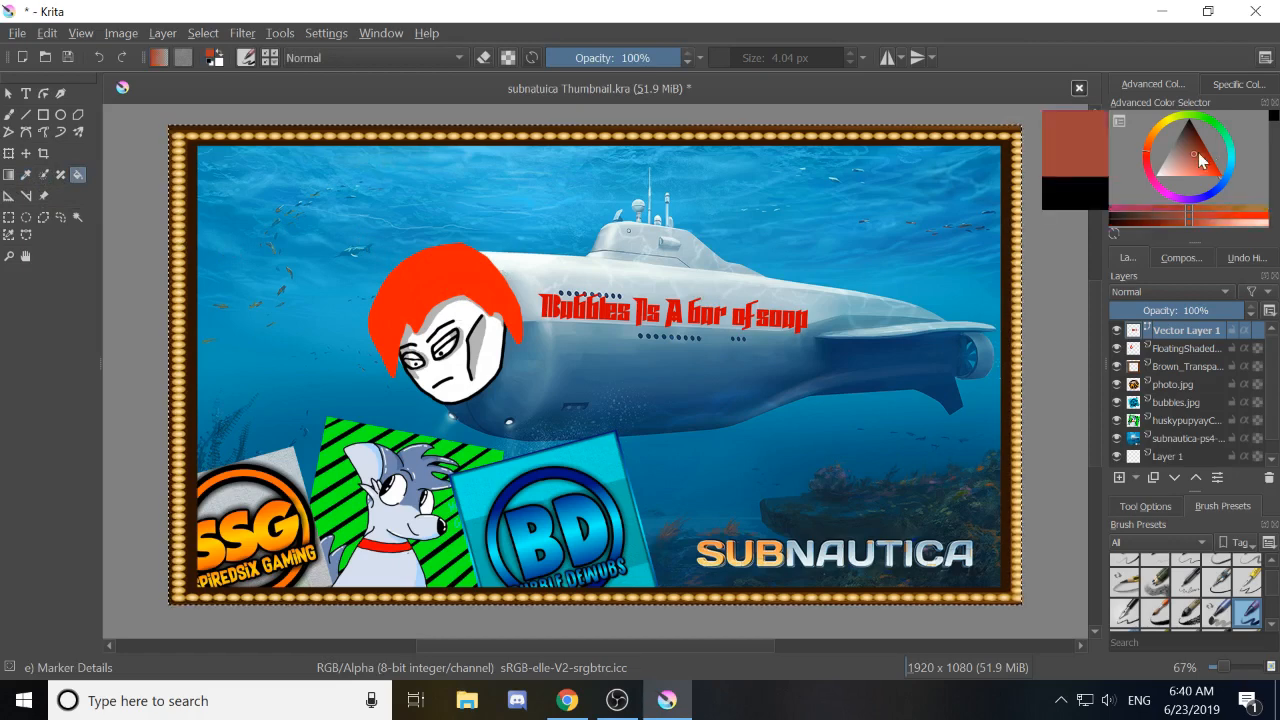
left_click(1194, 346)
left_click(460, 272)
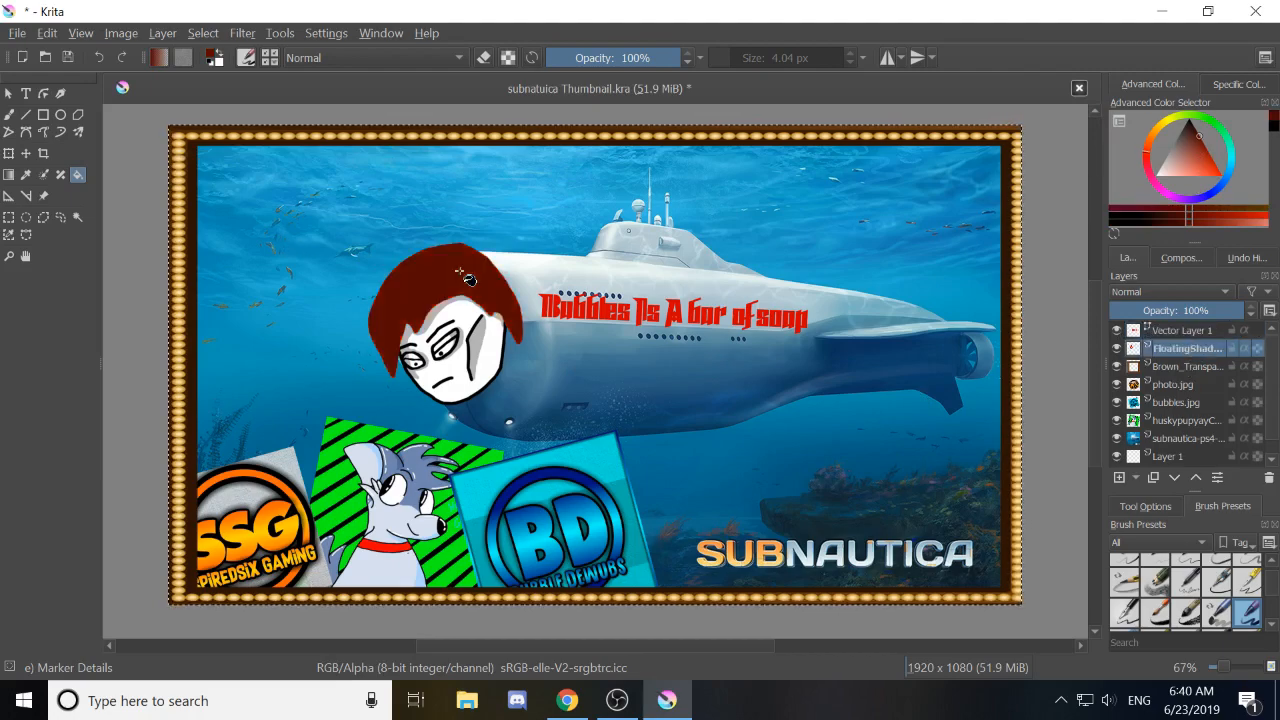
scroll(400, 247, "up", 1)
scroll(400, 247, "up", 4)
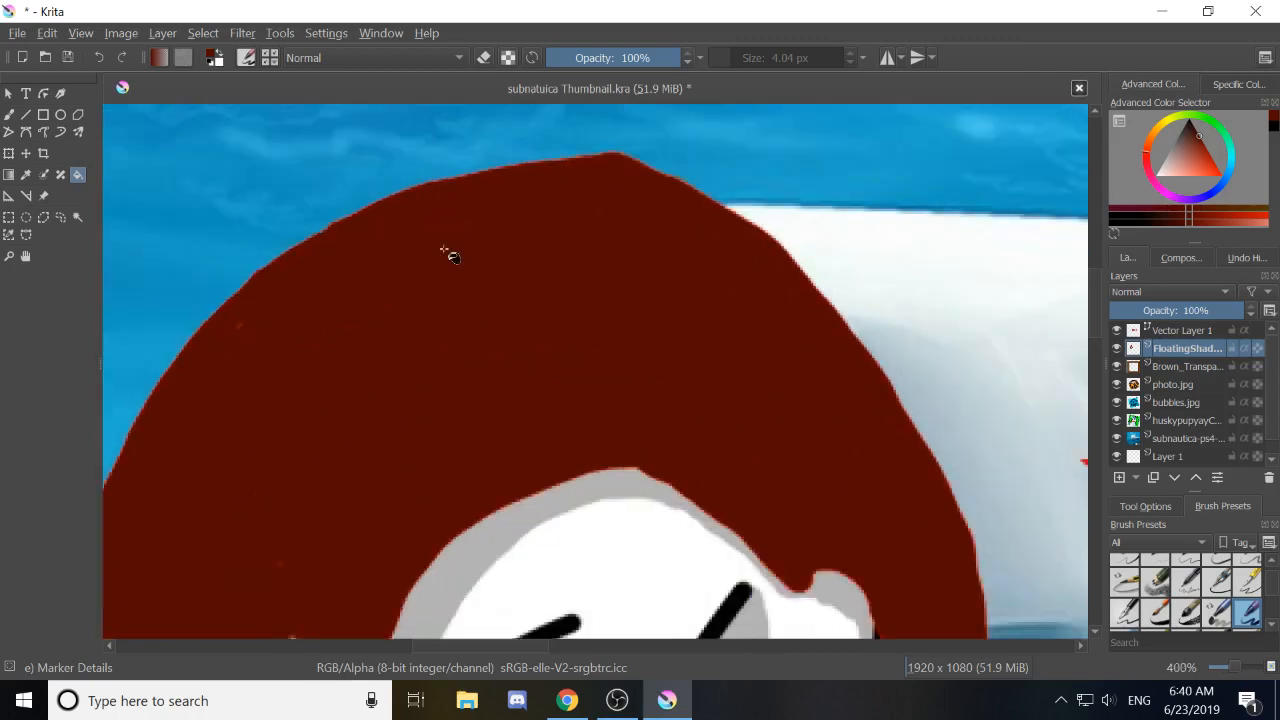
scroll(420, 329, "down", 1)
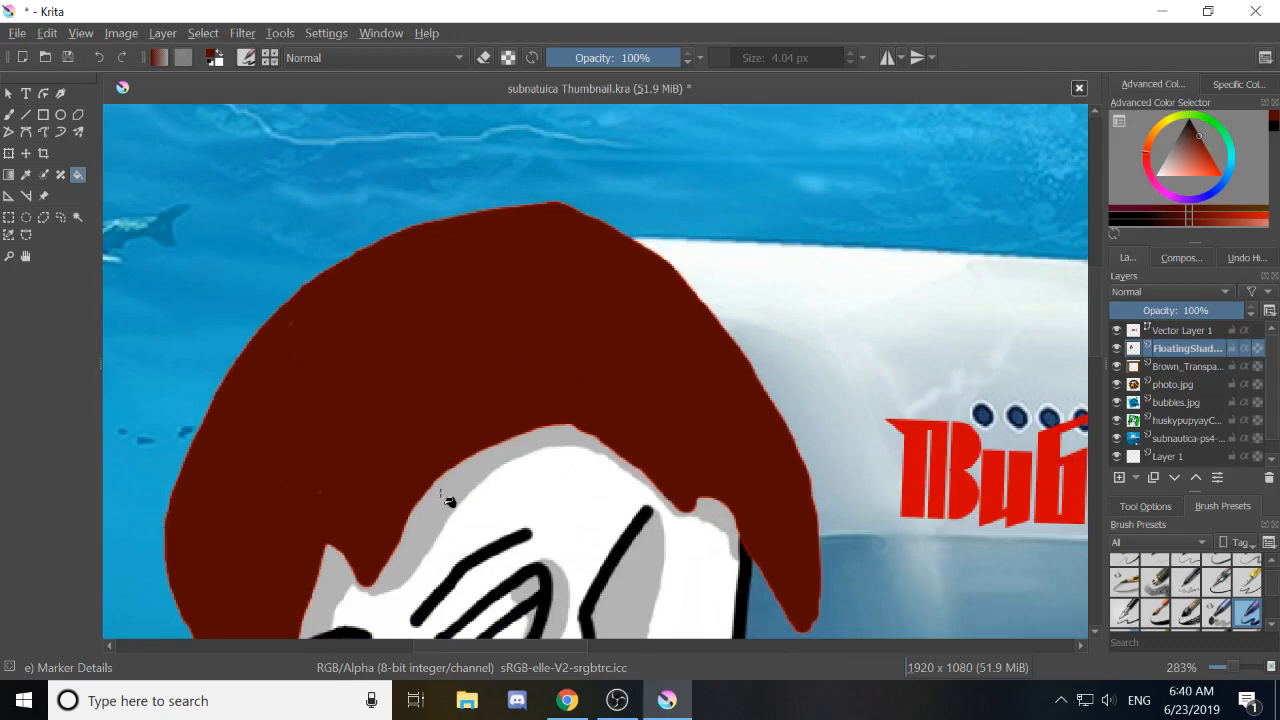
scroll(448, 501, "down", 3)
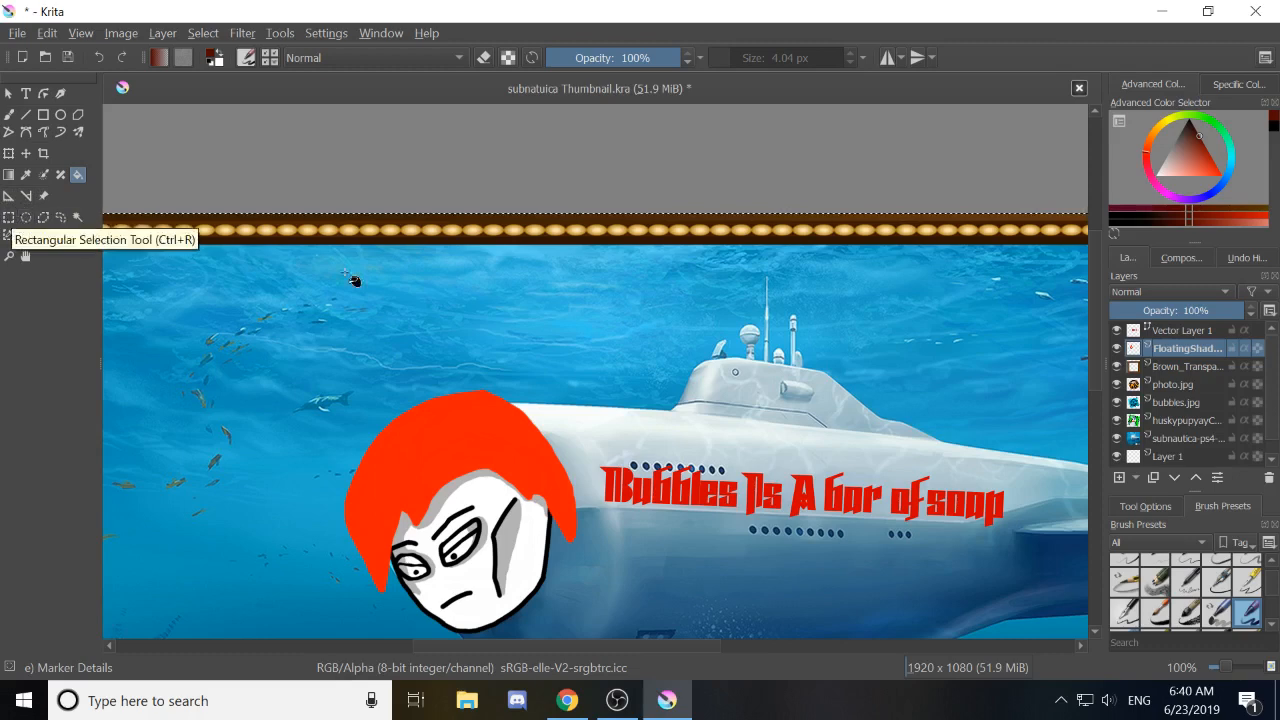
Select the character's orange-red hair on its own layer with the Contiguous Selection tool and inspect the selection edges.
left_click(78, 217)
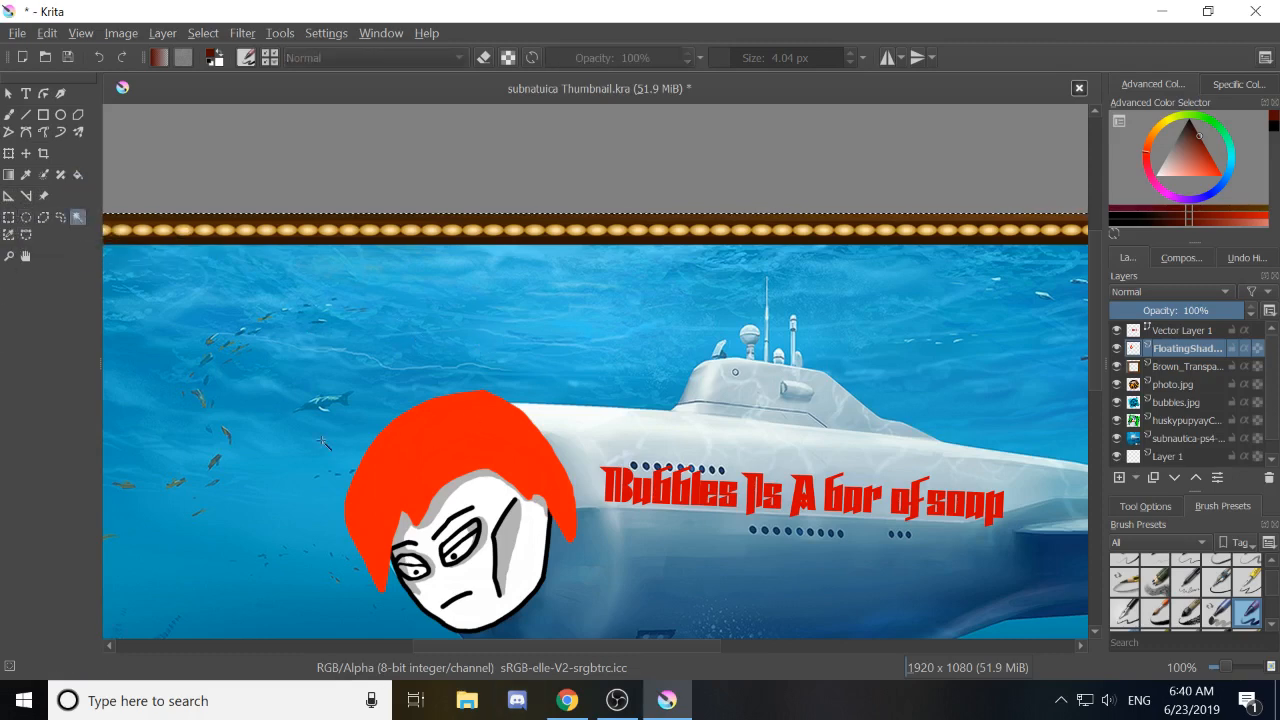
scroll(556, 445, "down", 1)
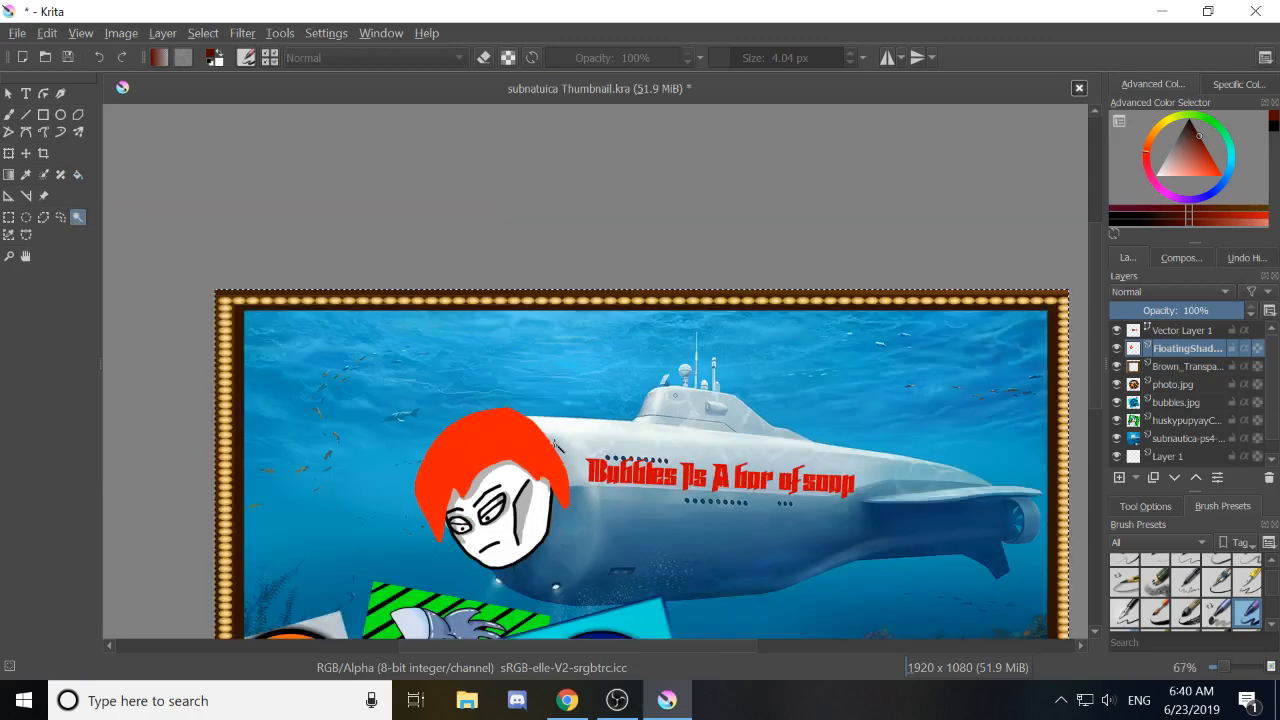
left_click_drag(585, 556, 547, 464)
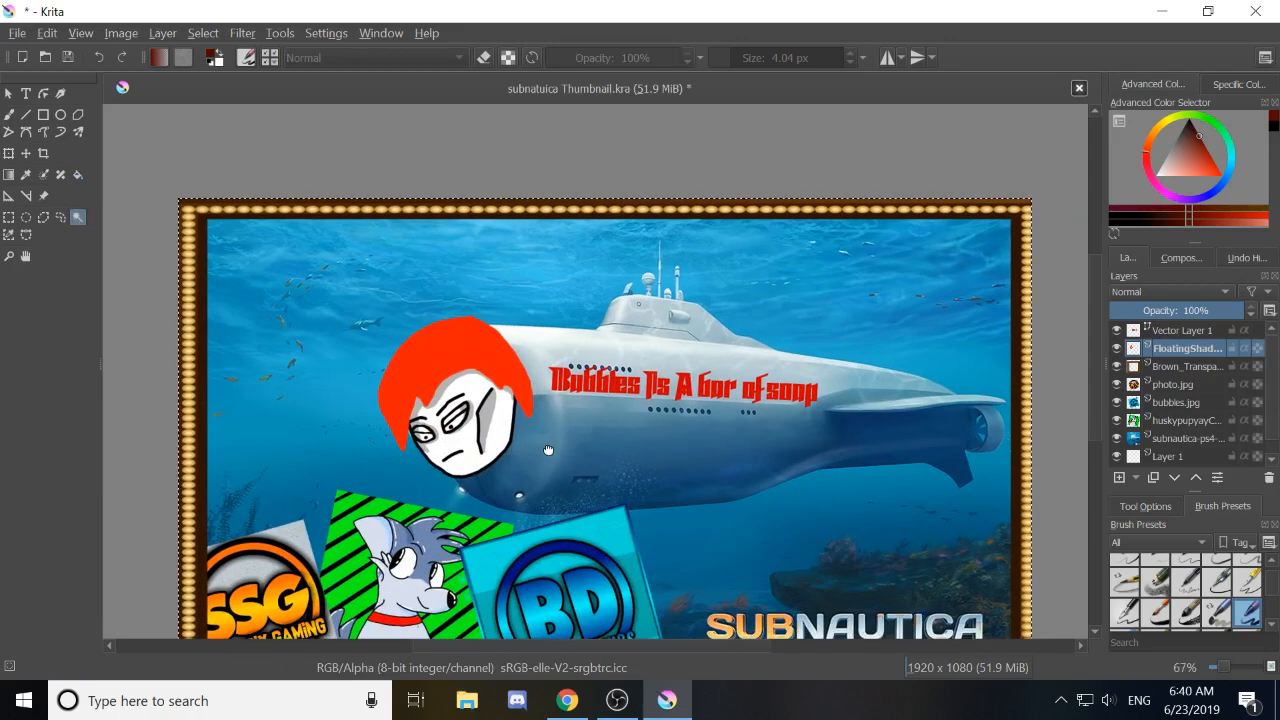
left_click(467, 349)
scroll(467, 349, "up", 3)
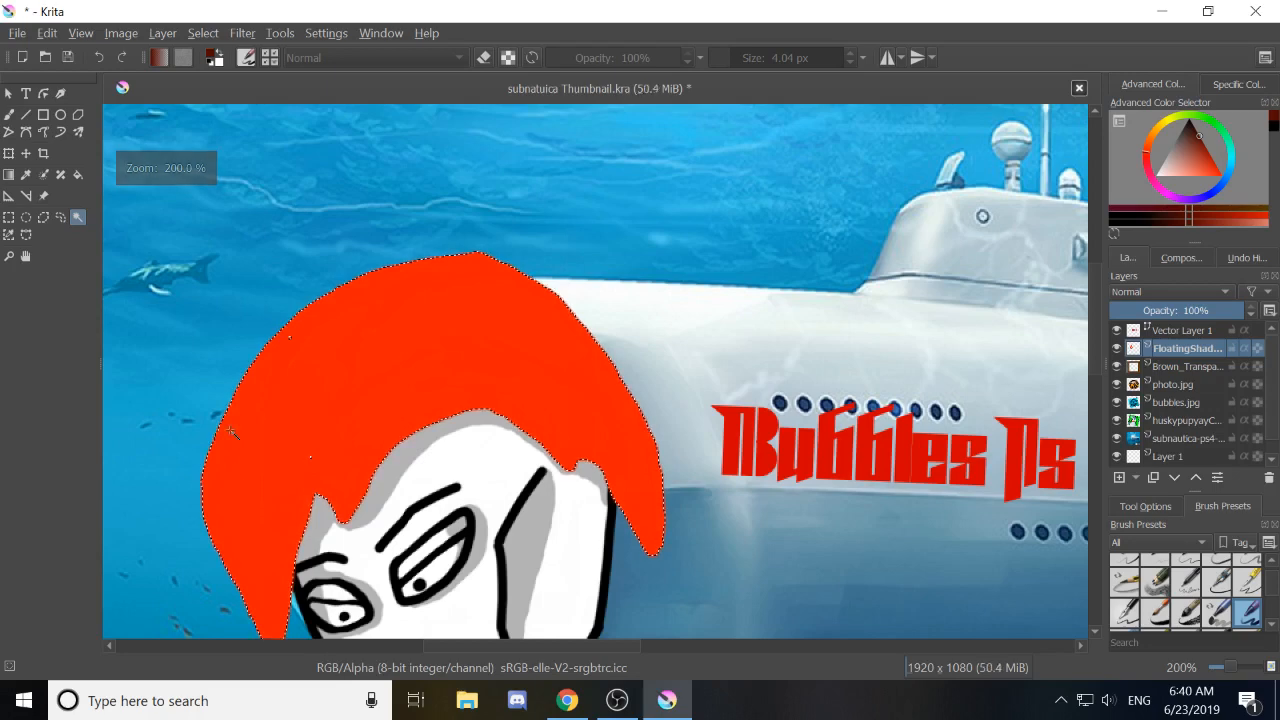
Try the Contiguous Selection tool on the submarine's light upper hull, inspect the outline, and undo that selection.
left_click(633, 313)
scroll(633, 313, "down", 1)
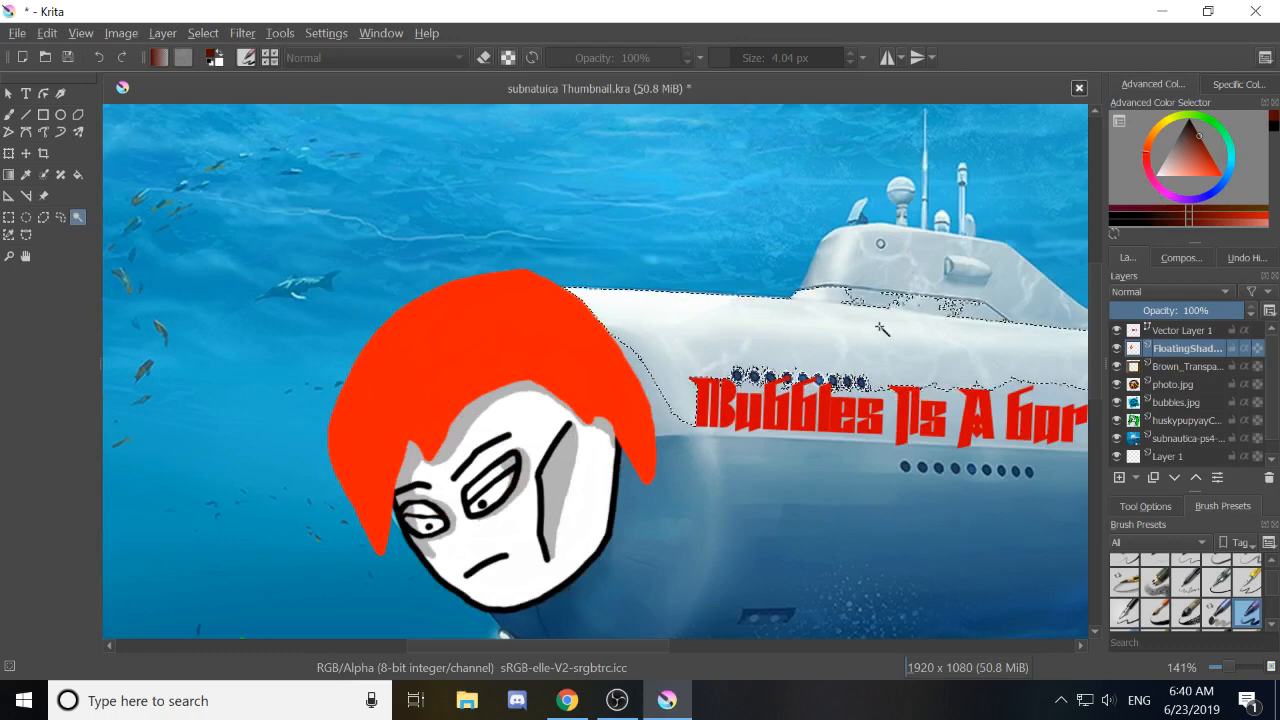
left_click_drag(833, 329, 541, 319)
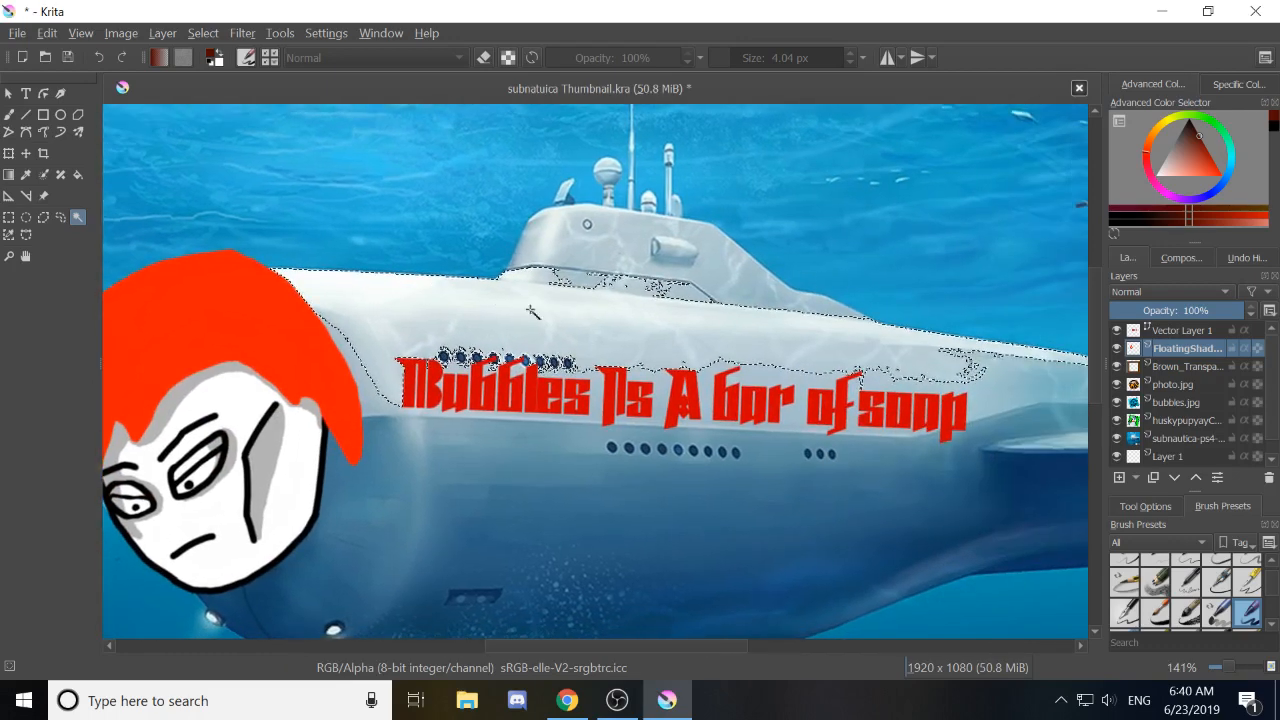
scroll(935, 370, "down", 1)
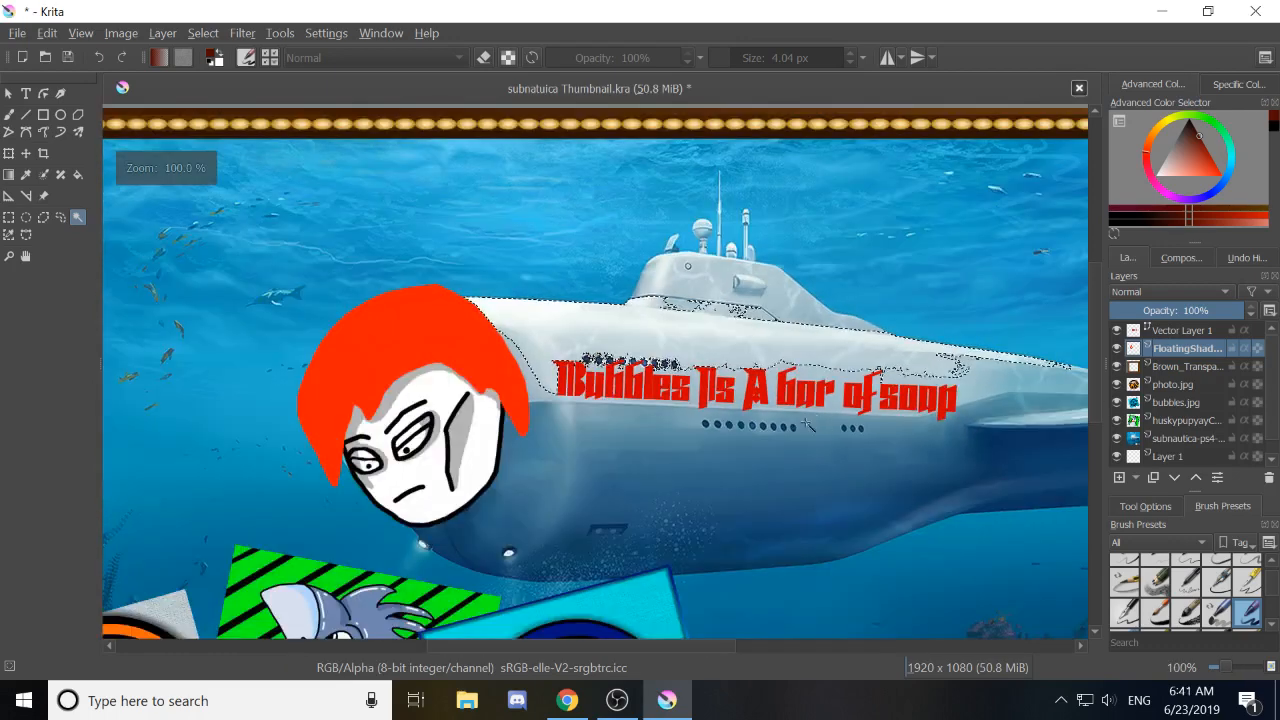
left_click_drag(648, 465, 575, 407)
scroll(578, 410, "down", 1)
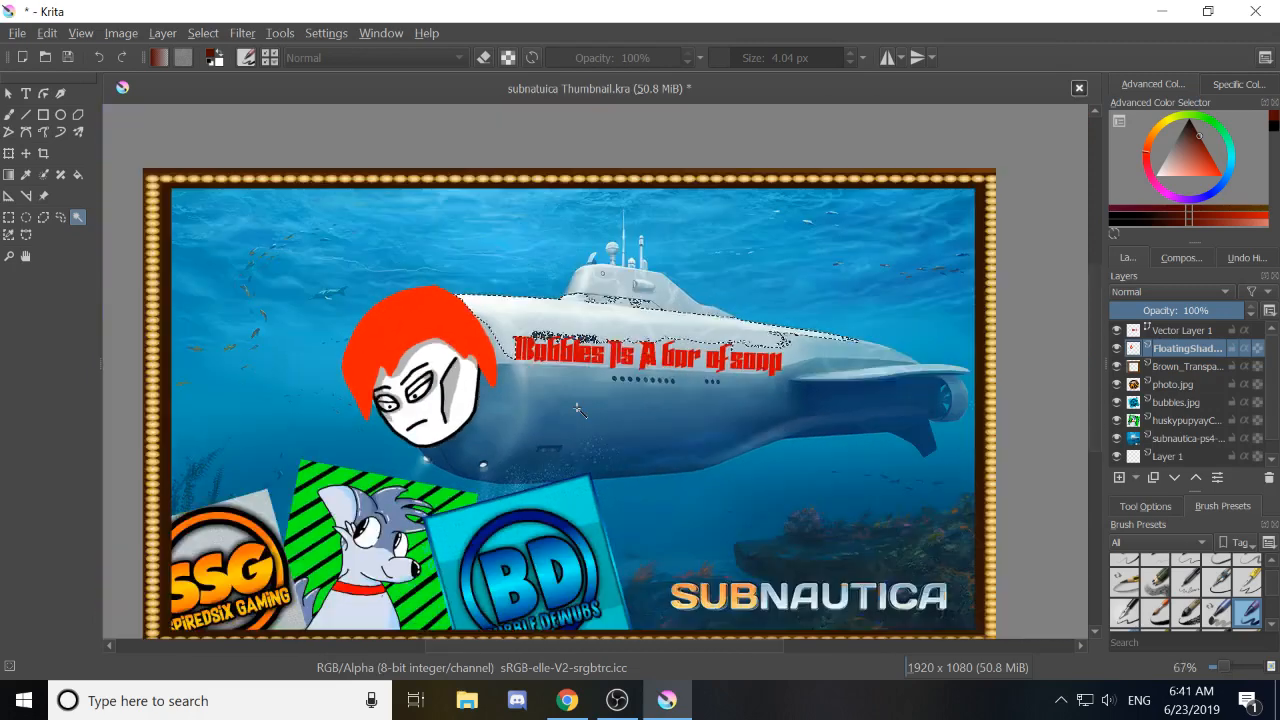
Move the thumbnail around the workspace with the Pan tool, and again with the Select Shapes tool active.
left_click(27, 257)
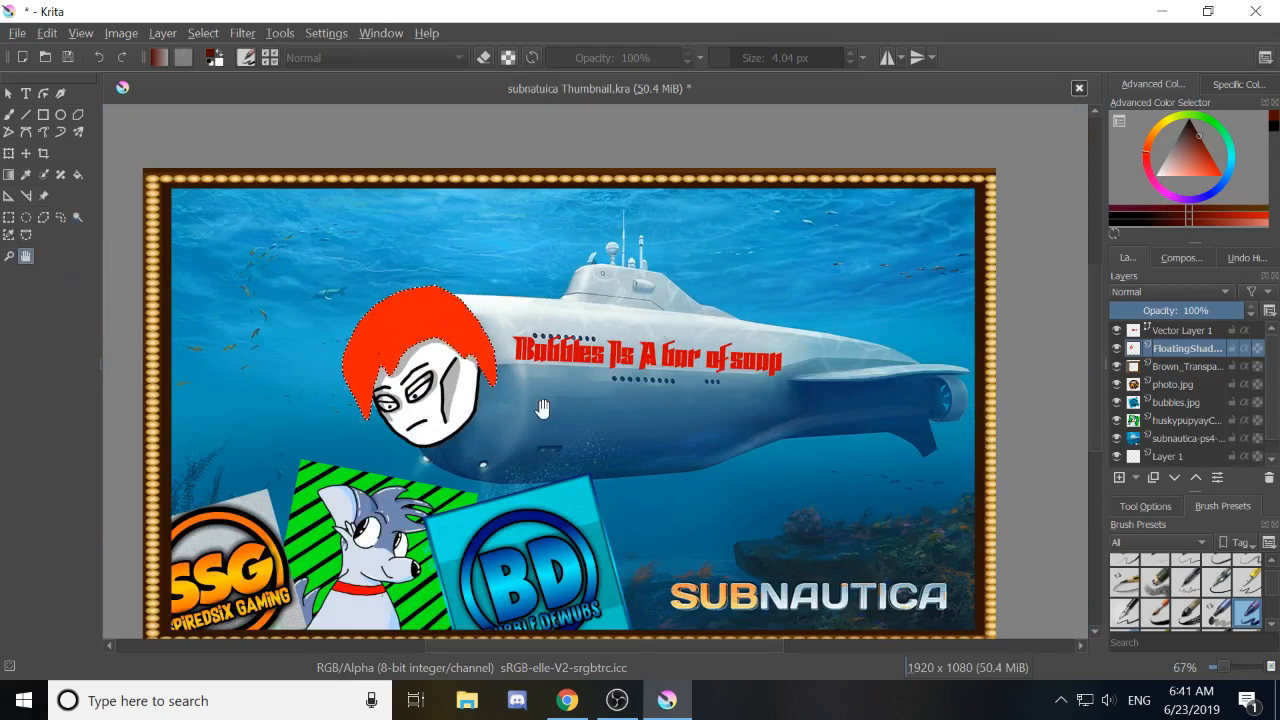
left_click_drag(534, 409, 464, 379)
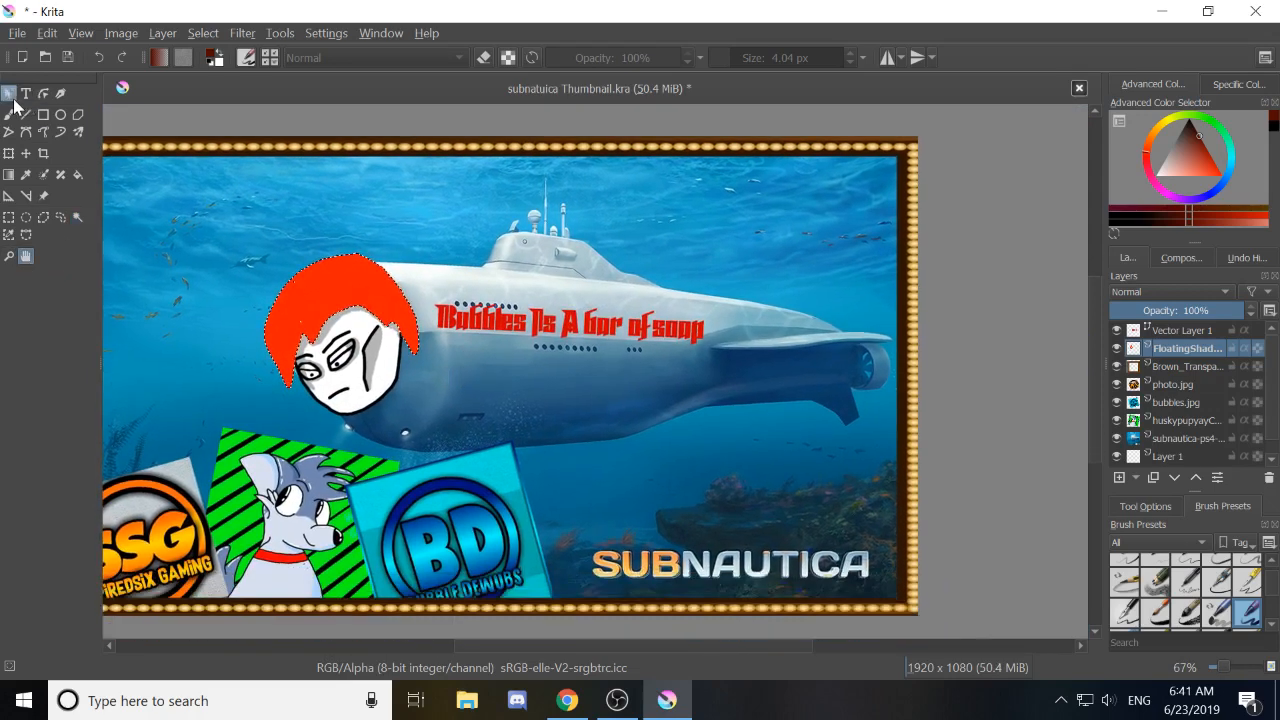
left_click(8, 93)
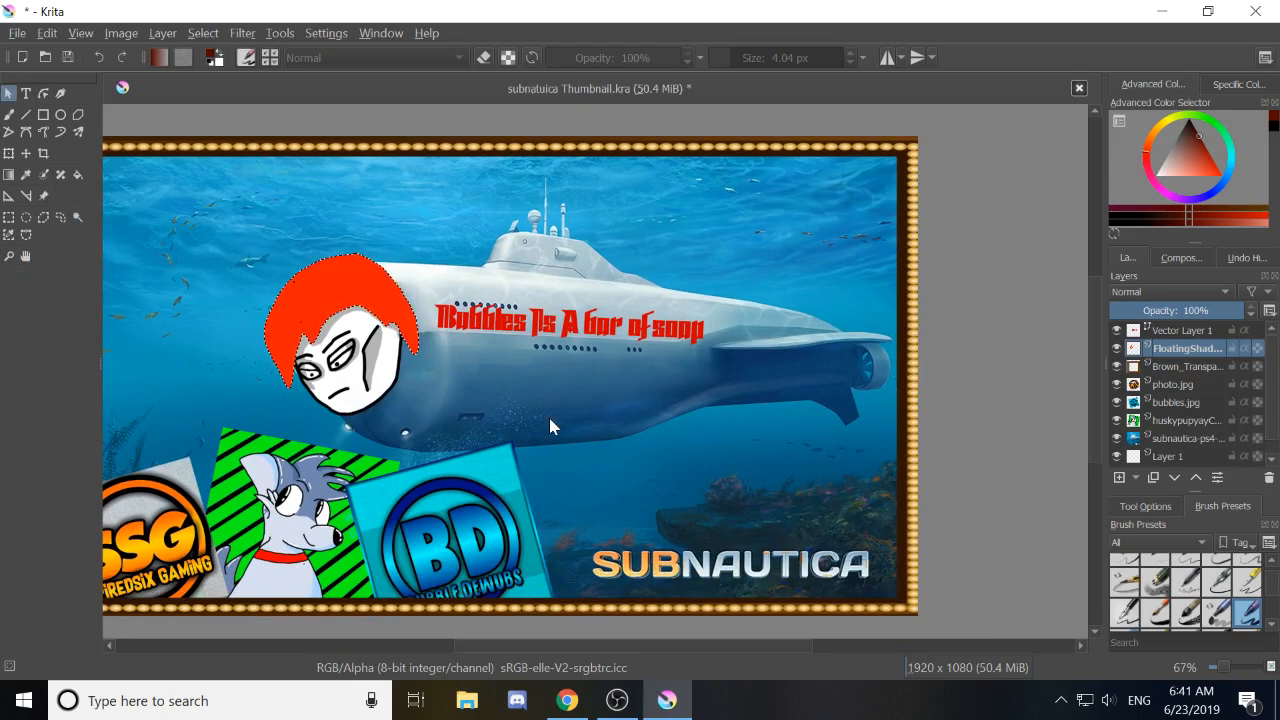
left_click(515, 346)
left_click_drag(438, 352, 540, 387)
left_click_drag(585, 514, 598, 435)
scroll(663, 364, "up", 3)
scroll(663, 364, "down", 3)
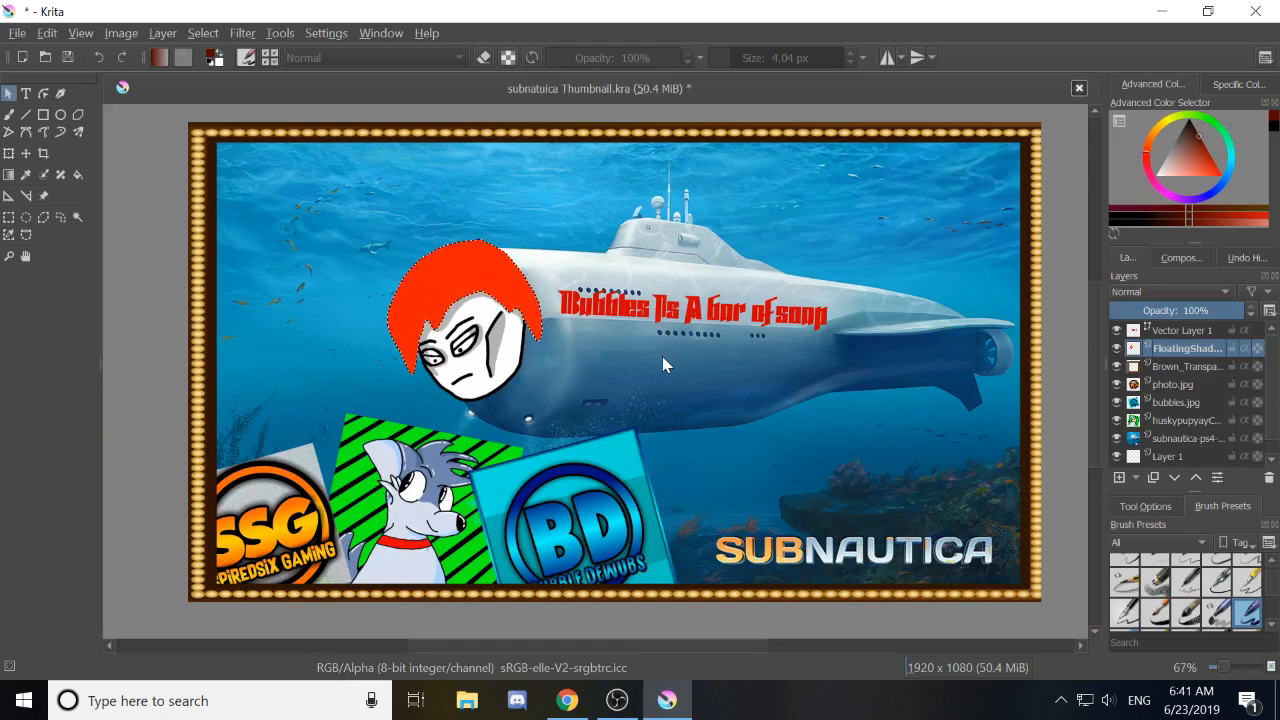
left_click_drag(654, 292, 567, 292)
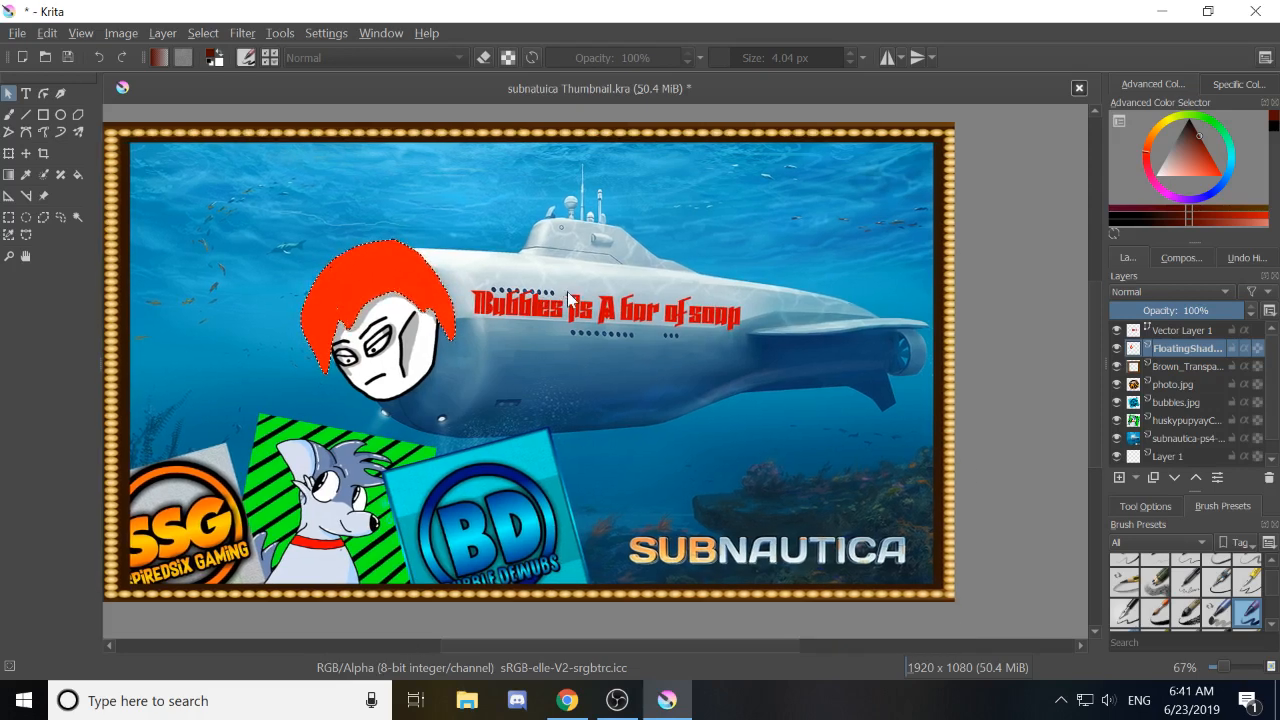
Try to transform the selected hair, and a rectangular selection over the submarine's middle on the head and frame layers.
key("ctrl+t")
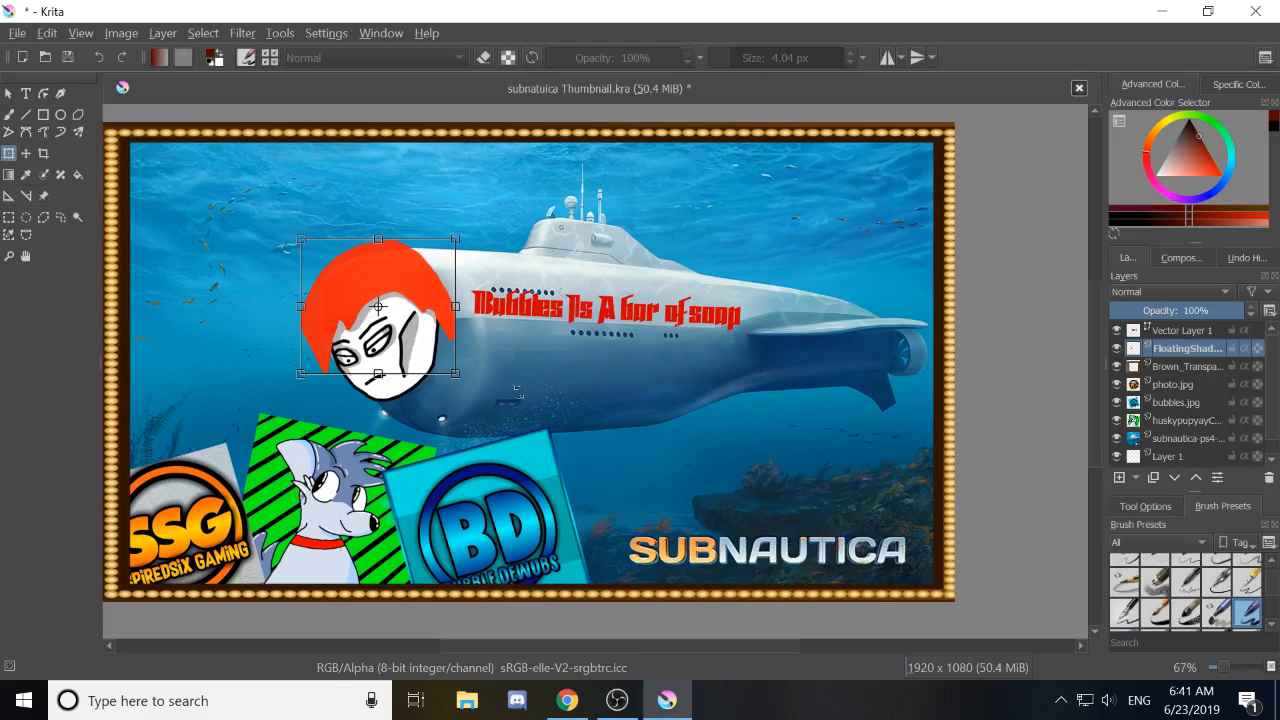
left_click(8, 216)
left_click_drag(546, 225, 810, 503)
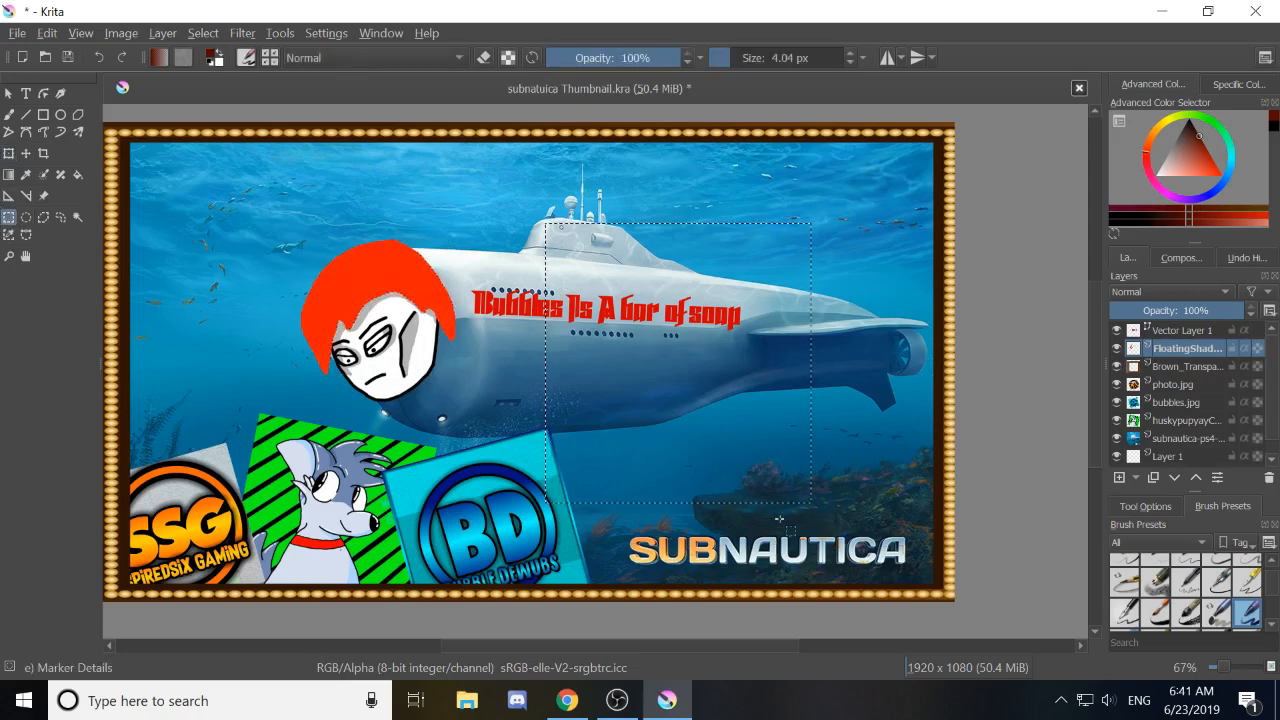
key("ctrl+t")
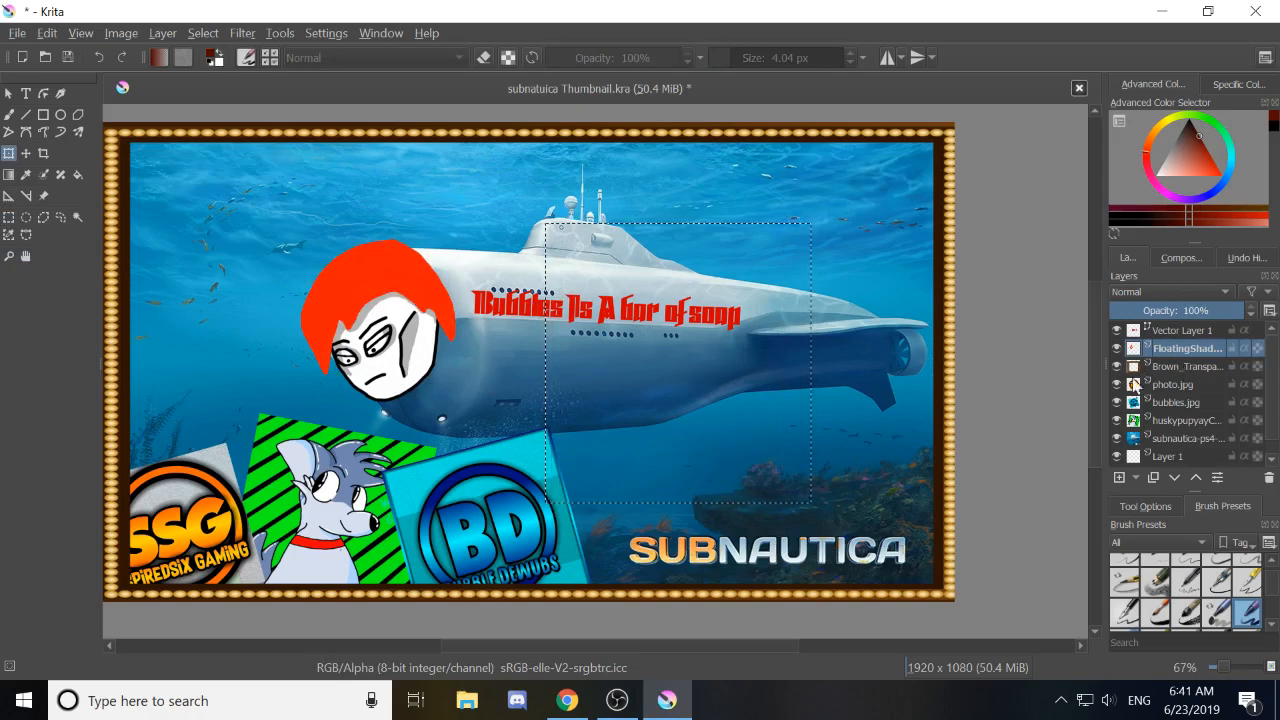
left_click(590, 313)
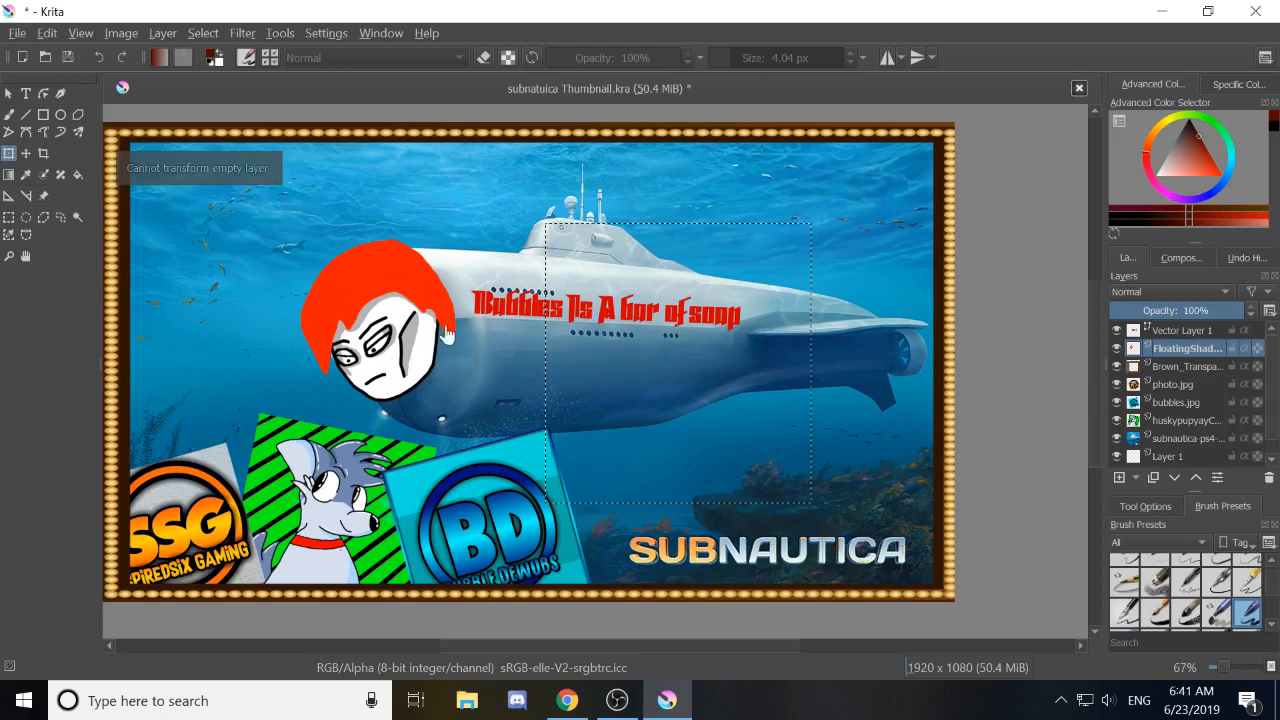
left_click(1180, 367)
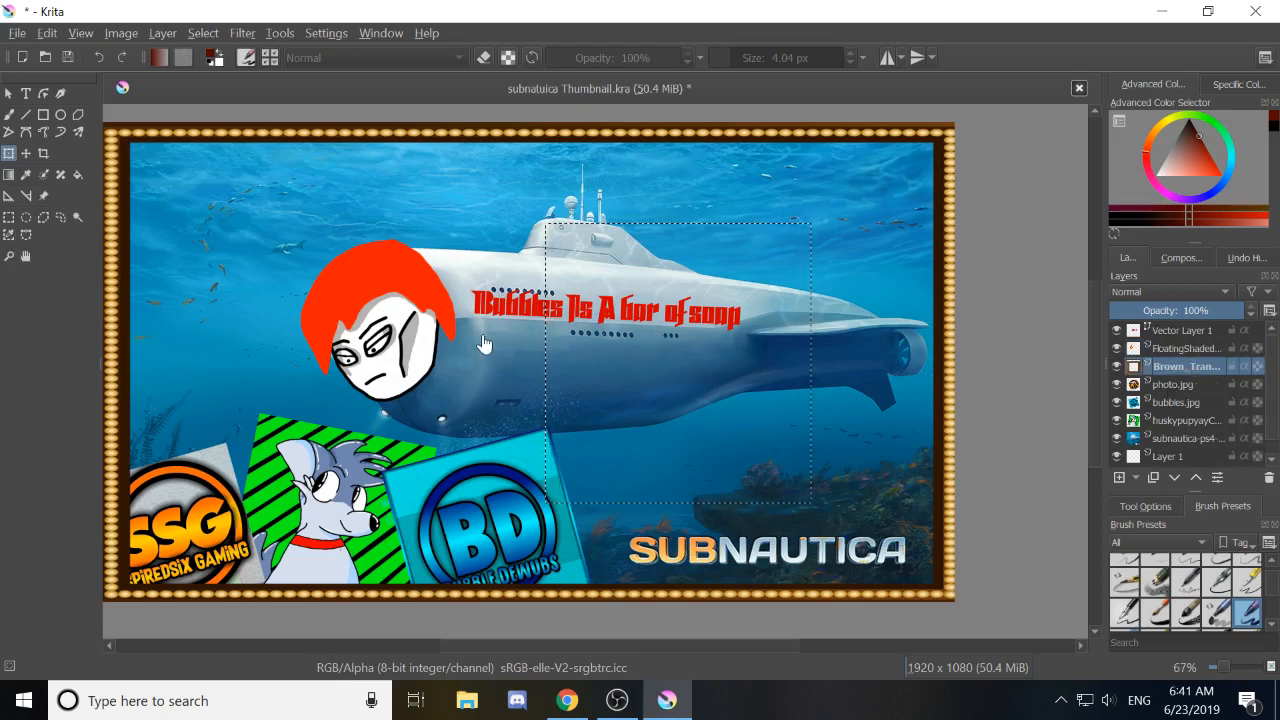
left_click(737, 369)
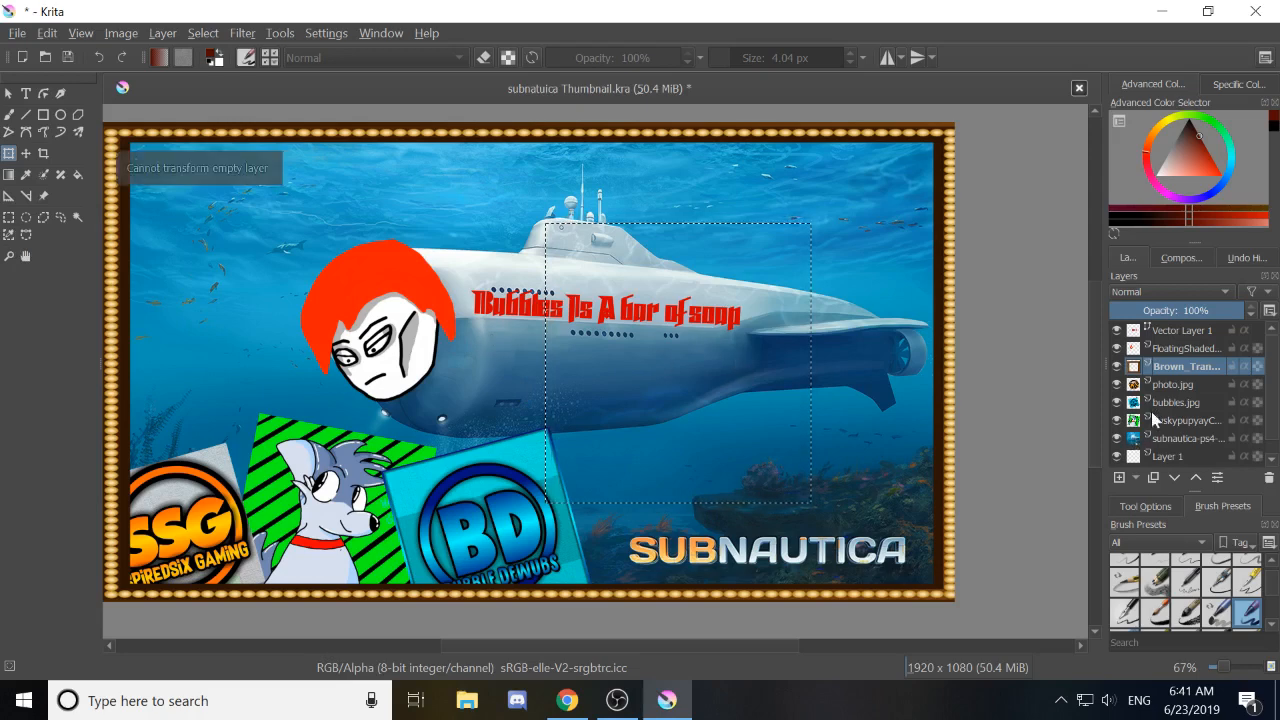
On the photo.jpg layer, try transforming a rectangular selection around the head and the dog picture, and cancel it.
left_click(1170, 385)
left_click(8, 217)
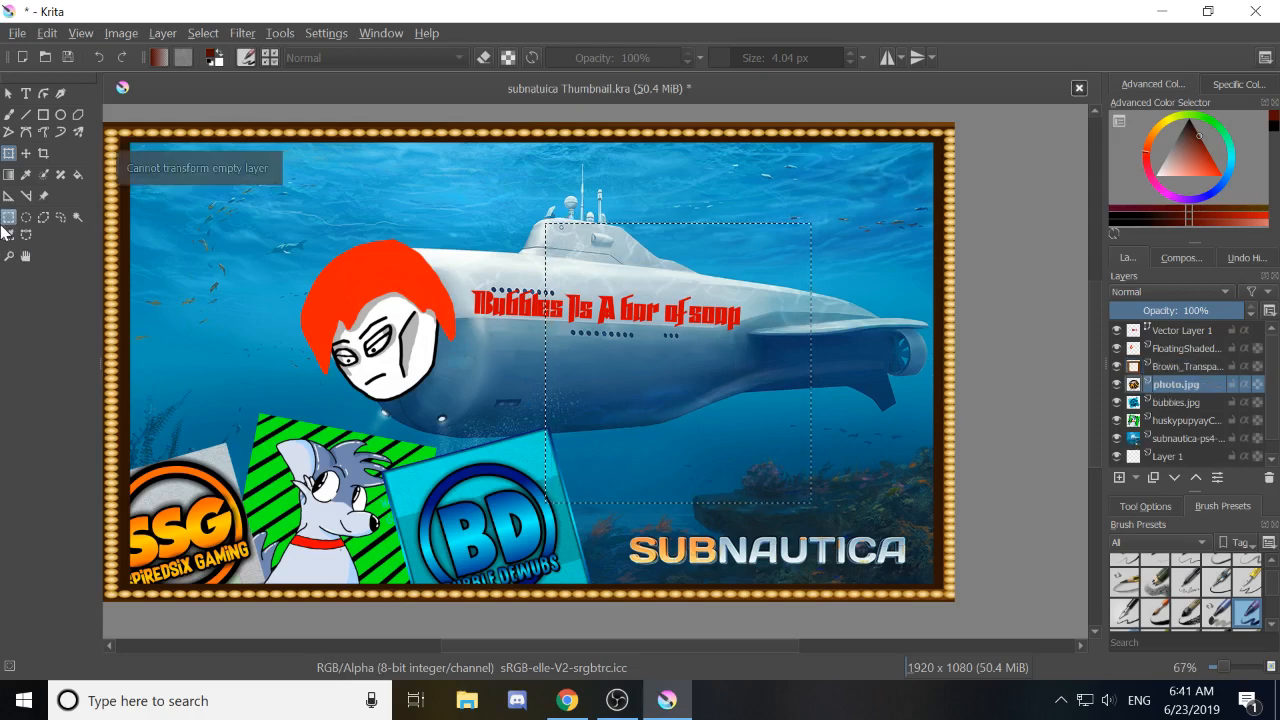
left_click_drag(247, 209, 513, 560)
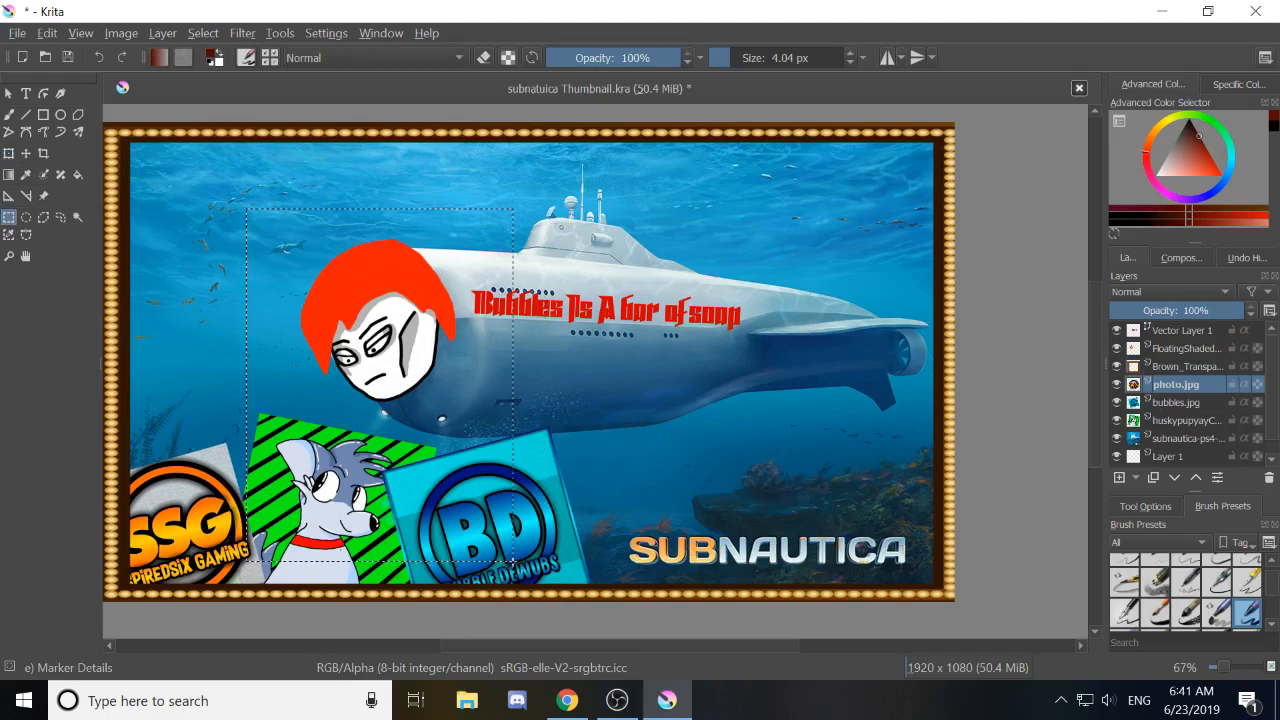
key("ctrl+t")
left_click_drag(599, 482, 603, 543)
key("ctrl+z")
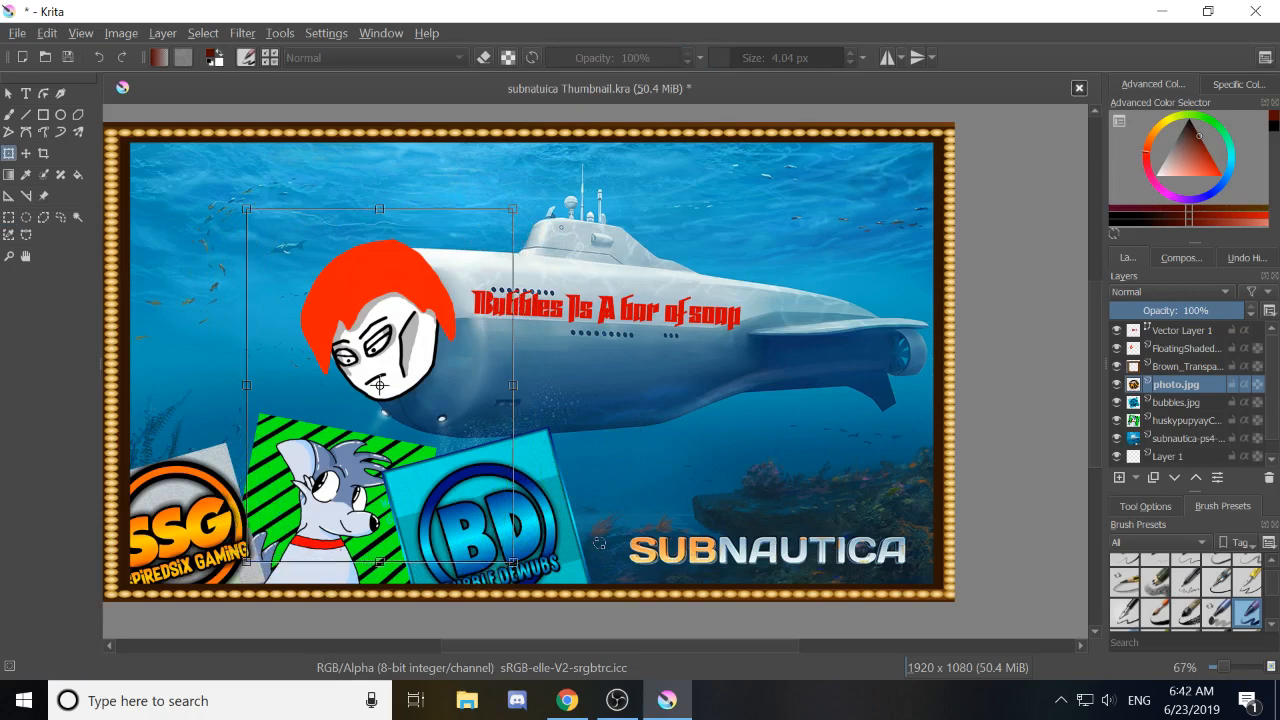
key("Escape")
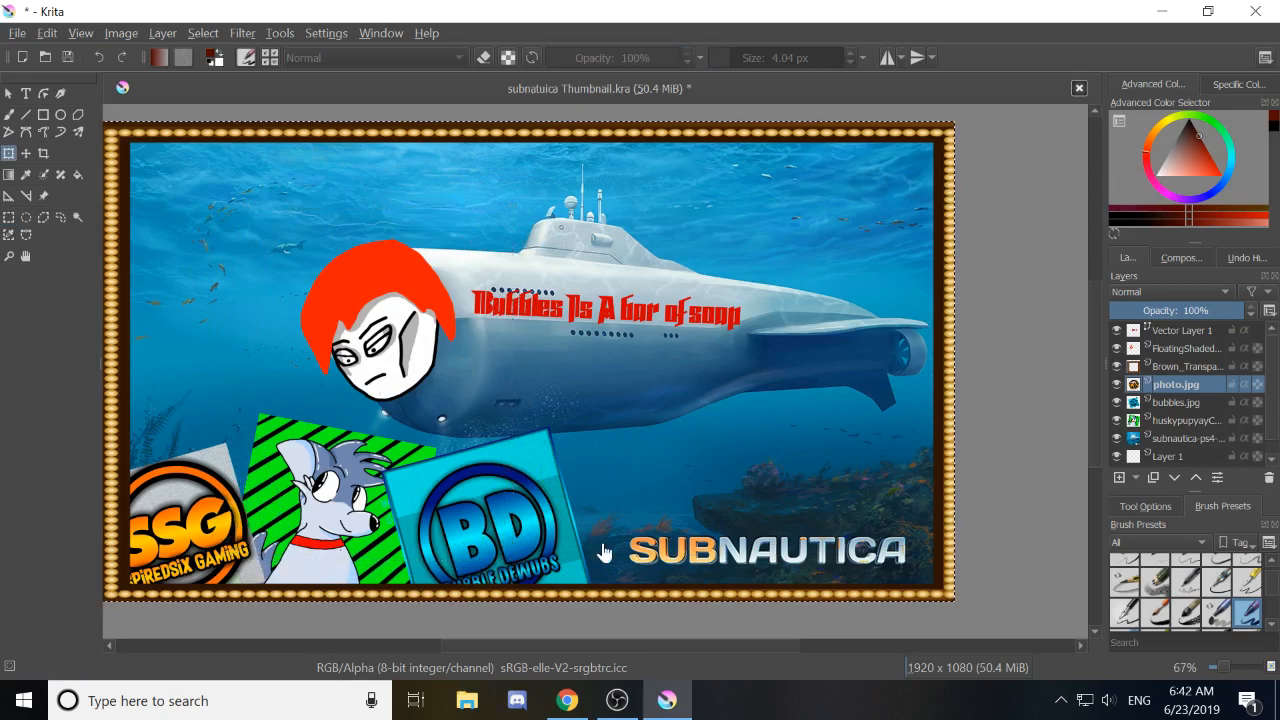